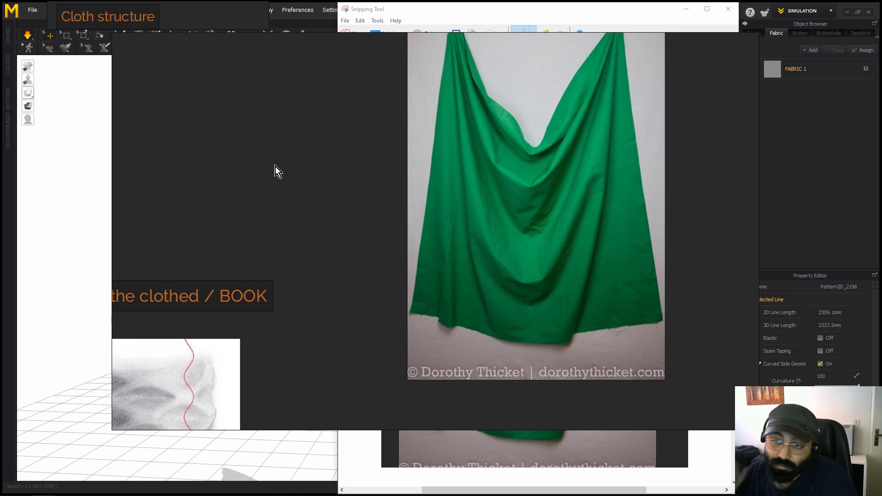
Frame the cloth structure references from The Artist guide to Drawing the clothed and capture the four images in a new screen snip
{"action": "middle_click_drag", "start_coordinate": [308, 212], "coordinate": [550, 128]}
{"action": "scroll", "coordinate": [377, 271], "scroll_direction": "down", "scroll_amount": 1}
{"action": "mouse_move", "coordinate": [364, 277]}
{"action": "middle_mouse_down"}
{"action": "mouse_move", "coordinate": [490, 219]}
{"action": "mouse_move", "coordinate": [434, 153]}
{"action": "middle_mouse_up"}
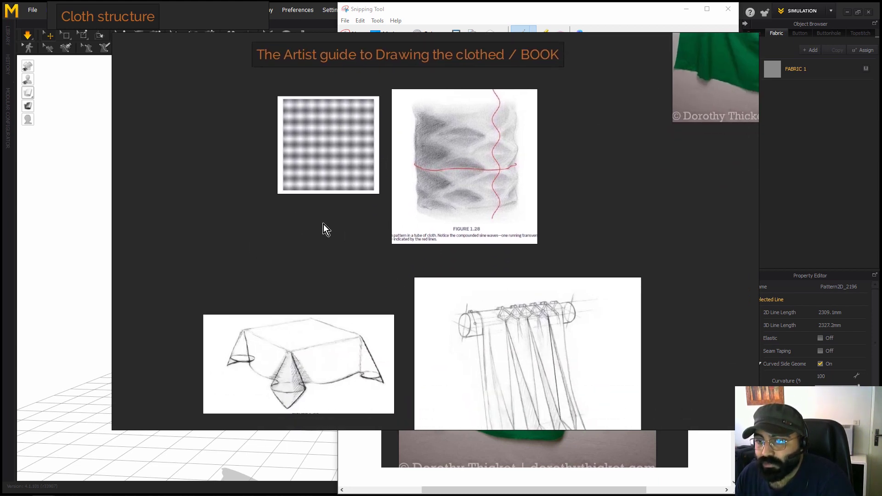
{"action": "middle_click_drag", "start_coordinate": [353, 137], "coordinate": [351, 169]}
{"action": "middle_click_drag", "start_coordinate": [279, 113], "coordinate": [277, 147]}
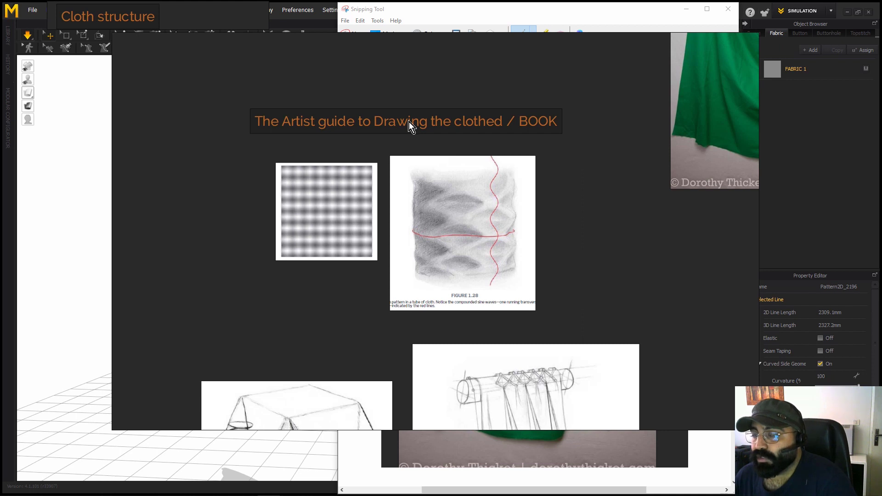
{"action": "mouse_move", "coordinate": [311, 308]}
{"action": "middle_mouse_down"}
{"action": "mouse_move", "coordinate": [352, 160]}
{"action": "mouse_move", "coordinate": [349, 175]}
{"action": "middle_mouse_up"}
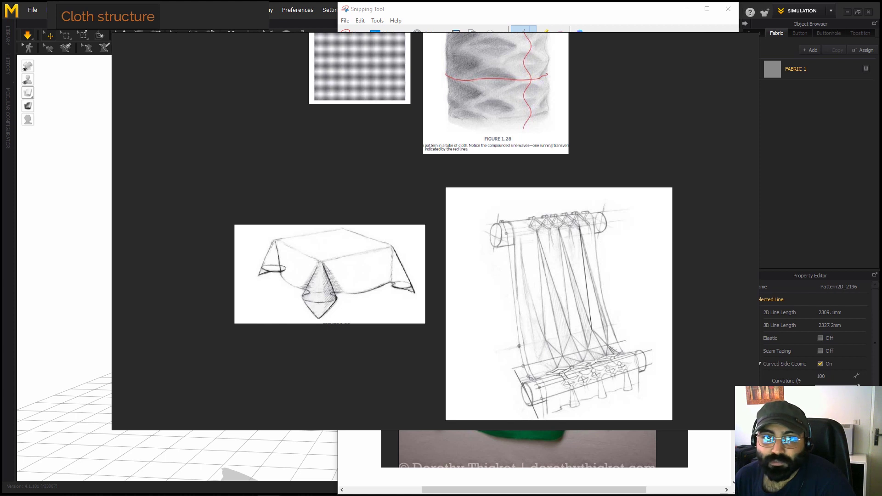
{"action": "left_click", "coordinate": [401, 14]}
{"action": "left_click_drag", "start_coordinate": [401, 15], "coordinate": [0, 124]}
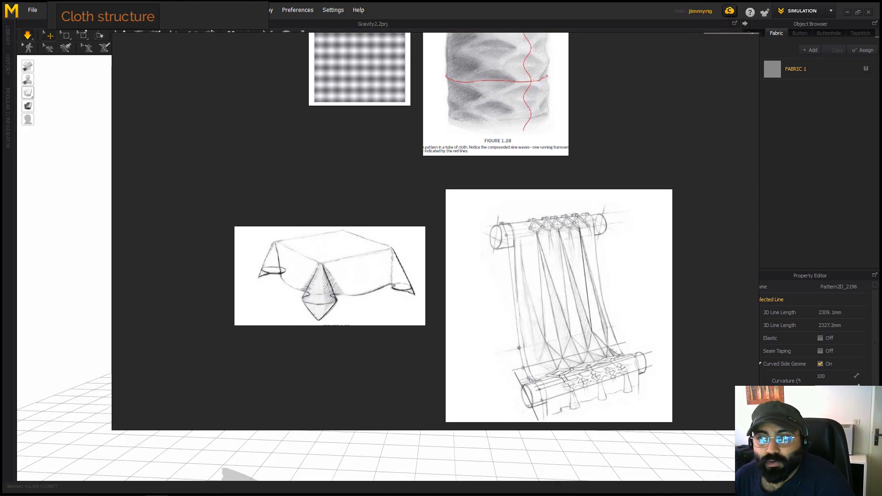
{"action": "middle_click_drag", "start_coordinate": [442, 232], "coordinate": [439, 266]}
{"action": "scroll", "coordinate": [432, 265], "scroll_direction": "down", "scroll_amount": 2}
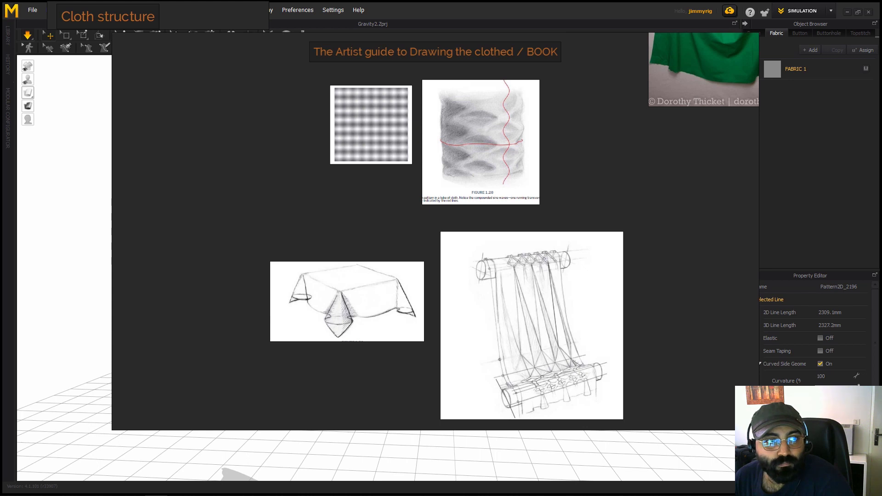
{"action": "key", "text": "ctrl+n"}
{"action": "left_click_drag", "start_coordinate": [233, 60], "coordinate": [671, 426]}
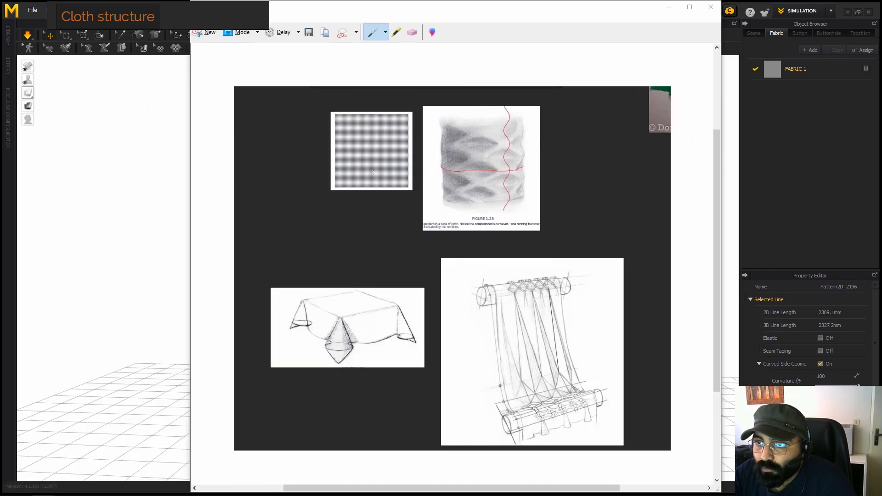
Draw short vertical and horizontal red pen strokes along the threads of the woven grid image
{"action": "scroll", "coordinate": [354, 177], "scroll_direction": "up", "scroll_amount": 3}
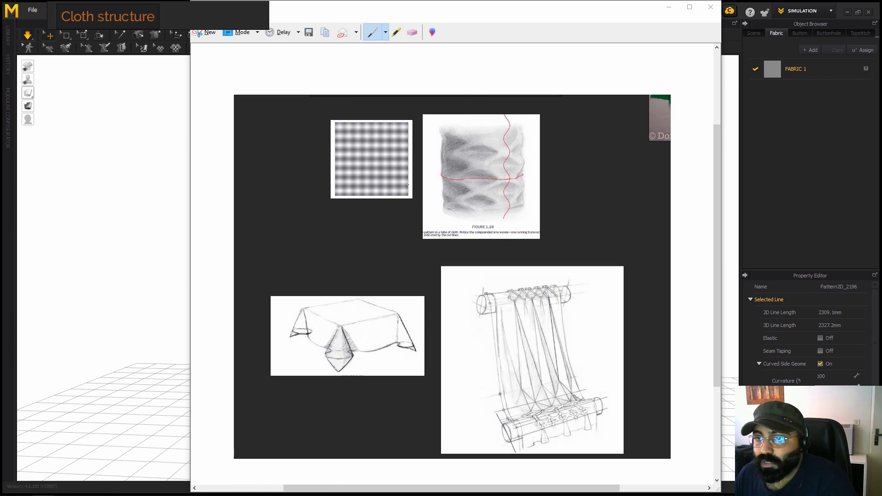
{"action": "scroll", "coordinate": [337, 185], "scroll_direction": "up", "scroll_amount": 3}
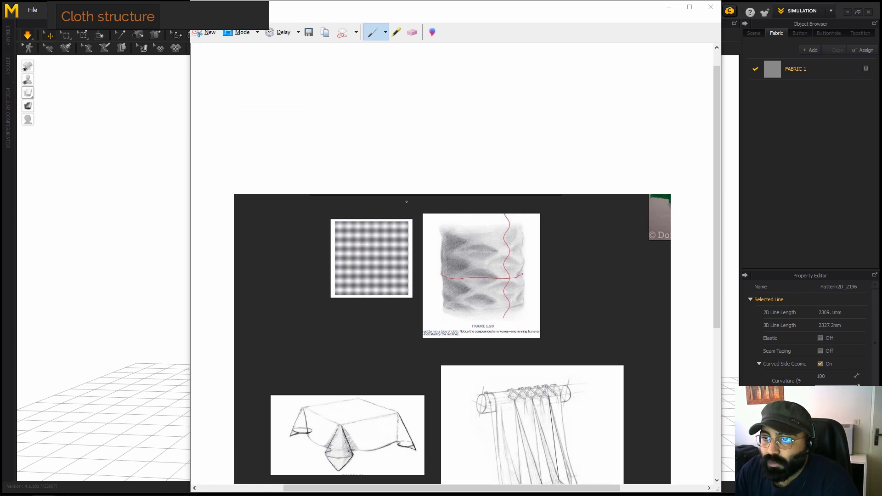
{"action": "left_click_drag", "start_coordinate": [409, 219], "coordinate": [405, 263]}
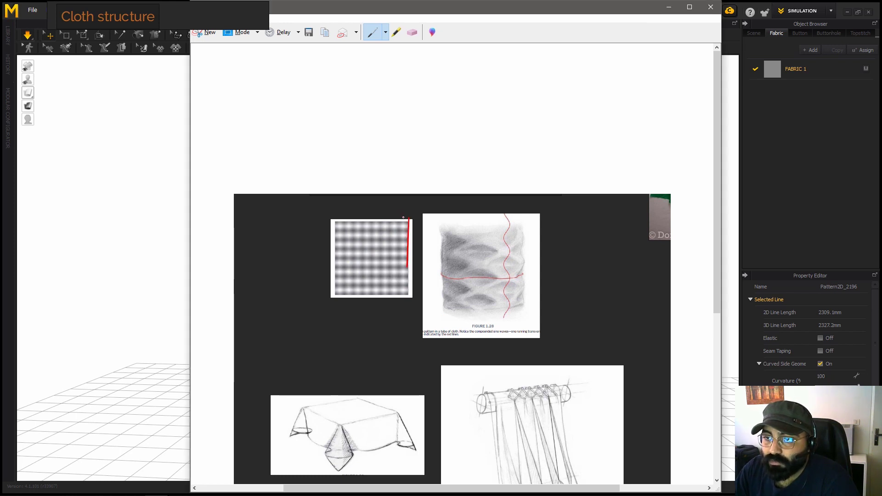
{"action": "left_click_drag", "start_coordinate": [397, 218], "coordinate": [394, 265]}
{"action": "mouse_move", "coordinate": [344, 226]}
{"action": "left_mouse_down"}
{"action": "mouse_move", "coordinate": [365, 225]}
{"action": "mouse_move", "coordinate": [350, 236]}
{"action": "left_mouse_up"}
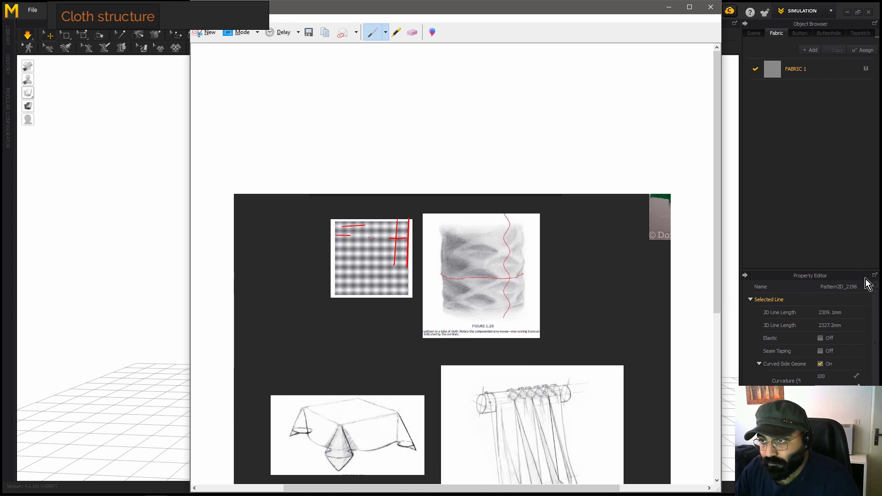
Outline a diamond fold on the cloth tube figure and mark the adjacent tension point with a dot and radiating red strokes
{"action": "left_click", "coordinate": [452, 204]}
{"action": "left_click", "coordinate": [492, 265]}
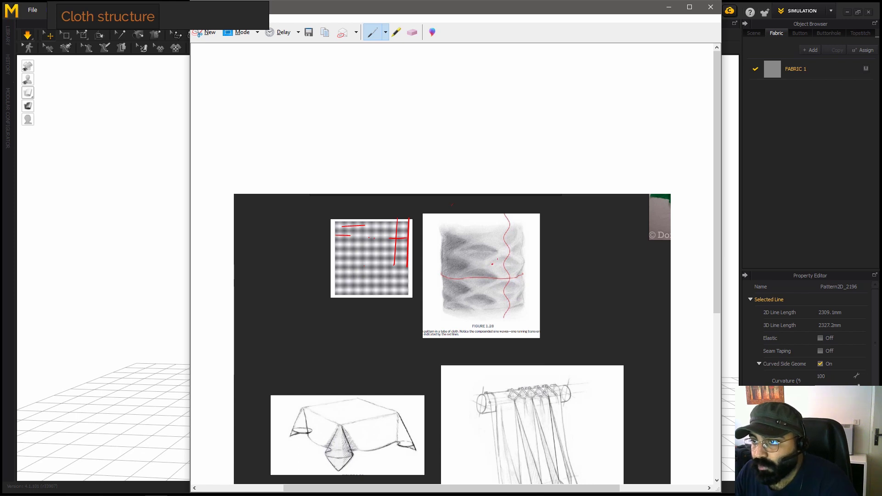
{"action": "mouse_move", "coordinate": [504, 254]}
{"action": "left_mouse_down"}
{"action": "mouse_move", "coordinate": [487, 265]}
{"action": "mouse_move", "coordinate": [503, 277]}
{"action": "mouse_move", "coordinate": [522, 265]}
{"action": "mouse_move", "coordinate": [503, 277]}
{"action": "mouse_move", "coordinate": [487, 264]}
{"action": "left_mouse_up"}
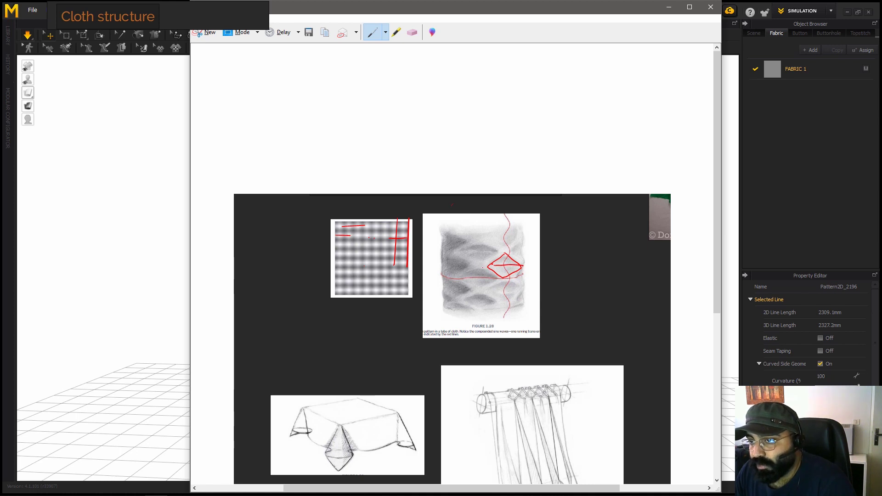
{"action": "mouse_move", "coordinate": [469, 260]}
{"action": "left_mouse_down"}
{"action": "mouse_move", "coordinate": [490, 269]}
{"action": "mouse_move", "coordinate": [464, 271]}
{"action": "mouse_move", "coordinate": [480, 268]}
{"action": "left_mouse_up"}
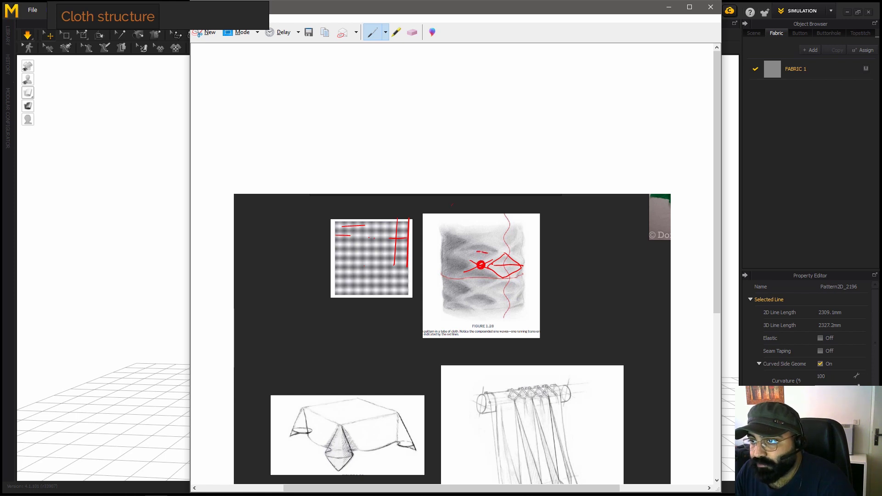
{"action": "mouse_move", "coordinate": [481, 252]}
{"action": "left_mouse_down"}
{"action": "mouse_move", "coordinate": [481, 264]}
{"action": "mouse_move", "coordinate": [479, 252]}
{"action": "mouse_move", "coordinate": [494, 248]}
{"action": "mouse_move", "coordinate": [488, 242]}
{"action": "left_mouse_up"}
{"action": "left_click_drag", "start_coordinate": [481, 243], "coordinate": [475, 250]}
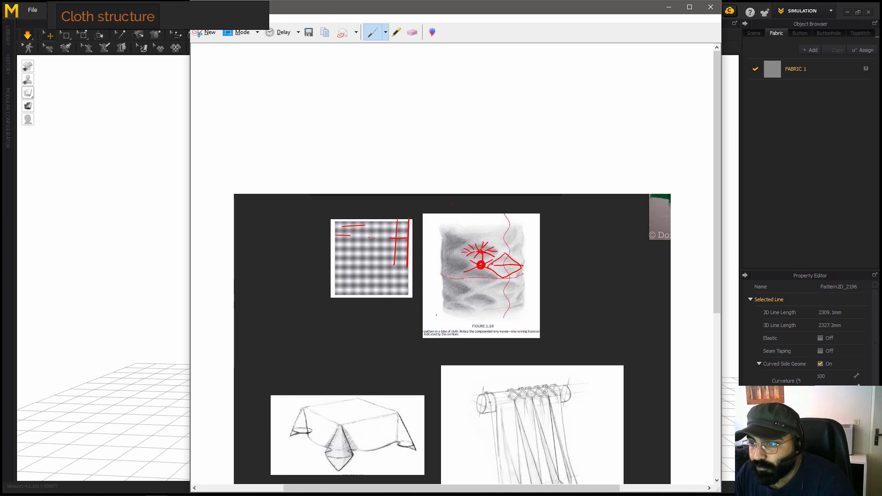
Sketch a lattice of connected red diamonds in the empty area beside the cloth tube figure
{"action": "mouse_move", "coordinate": [582, 262]}
{"action": "left_mouse_down"}
{"action": "mouse_move", "coordinate": [615, 257]}
{"action": "mouse_move", "coordinate": [641, 273]}
{"action": "mouse_move", "coordinate": [620, 289]}
{"action": "left_mouse_up"}
{"action": "mouse_move", "coordinate": [645, 277]}
{"action": "left_mouse_down"}
{"action": "mouse_move", "coordinate": [623, 290]}
{"action": "mouse_move", "coordinate": [582, 289]}
{"action": "mouse_move", "coordinate": [556, 276]}
{"action": "mouse_move", "coordinate": [584, 291]}
{"action": "left_mouse_up"}
{"action": "mouse_move", "coordinate": [559, 249]}
{"action": "left_mouse_down"}
{"action": "mouse_move", "coordinate": [581, 263]}
{"action": "mouse_move", "coordinate": [580, 235]}
{"action": "mouse_move", "coordinate": [598, 247]}
{"action": "mouse_move", "coordinate": [622, 230]}
{"action": "mouse_move", "coordinate": [635, 248]}
{"action": "left_mouse_up"}
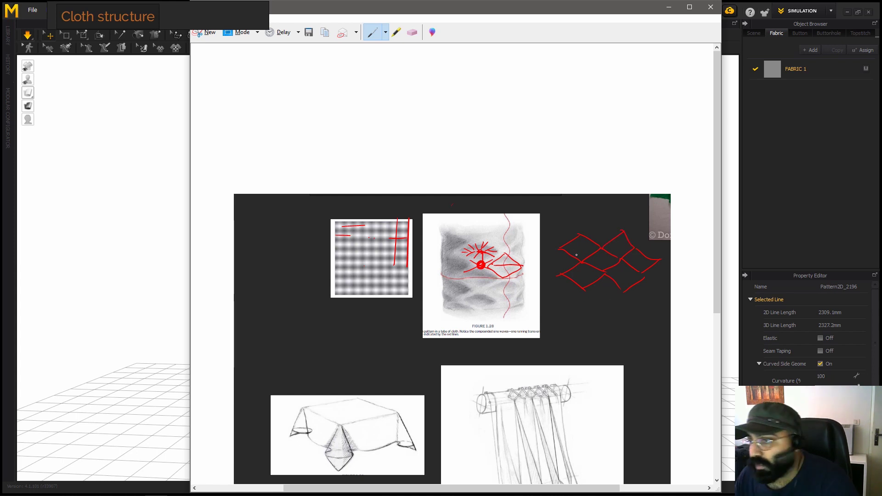
Mark the right ends of both rollers on the hanging cloth drawing and add a red arrow pointing at the cloth's edge
{"action": "scroll", "coordinate": [591, 294], "scroll_direction": "down", "scroll_amount": 3}
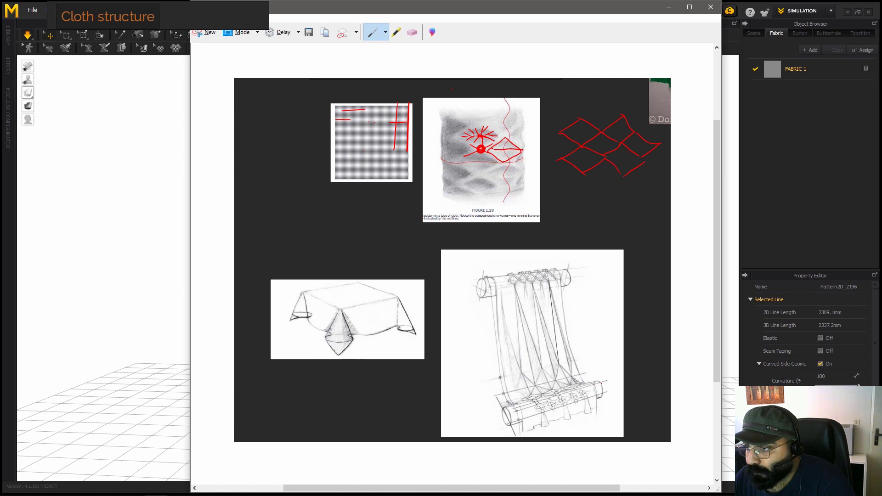
{"action": "left_click_drag", "start_coordinate": [595, 380], "coordinate": [599, 394]}
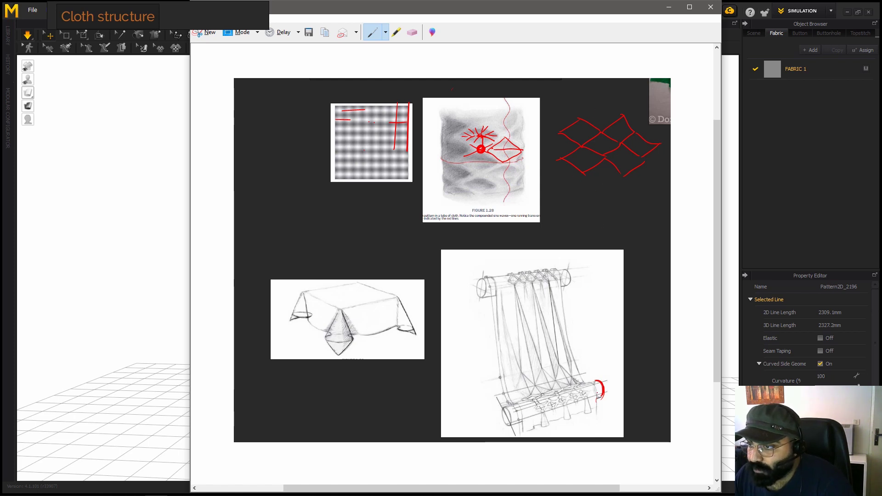
{"action": "scroll", "coordinate": [590, 337], "scroll_direction": "down", "scroll_amount": 1}
{"action": "mouse_move", "coordinate": [598, 316]}
{"action": "left_mouse_down"}
{"action": "mouse_move", "coordinate": [580, 323]}
{"action": "mouse_move", "coordinate": [588, 329]}
{"action": "left_mouse_up"}
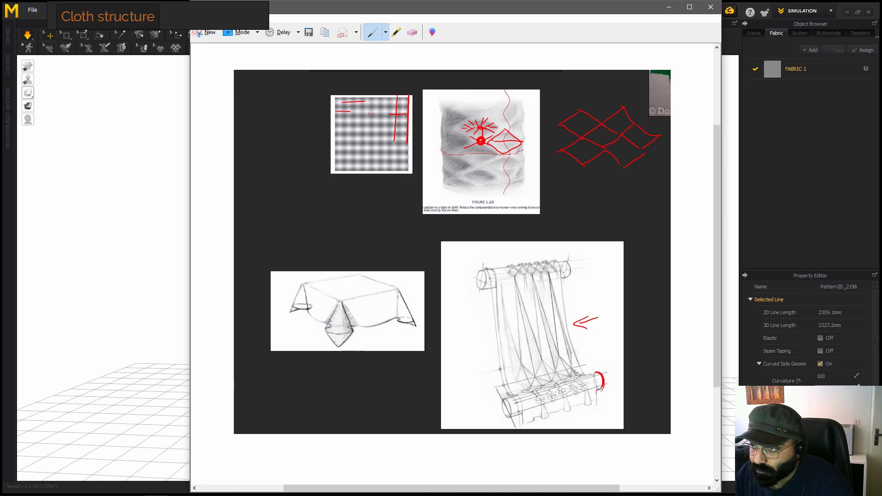
{"action": "mouse_move", "coordinate": [567, 265]}
{"action": "left_mouse_down"}
{"action": "mouse_move", "coordinate": [569, 280]}
{"action": "mouse_move", "coordinate": [559, 261]}
{"action": "left_mouse_up"}
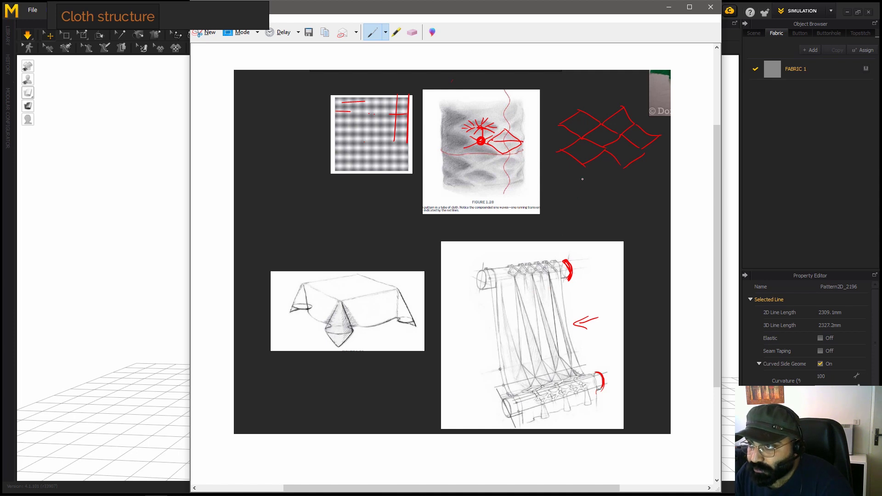
Retrace one diamond in the lattice sketch and draw elongated diamonds along both sides of the hanging cloth
{"action": "mouse_move", "coordinate": [595, 154]}
{"action": "left_mouse_down"}
{"action": "mouse_move", "coordinate": [576, 160]}
{"action": "mouse_move", "coordinate": [592, 142]}
{"action": "left_mouse_up"}
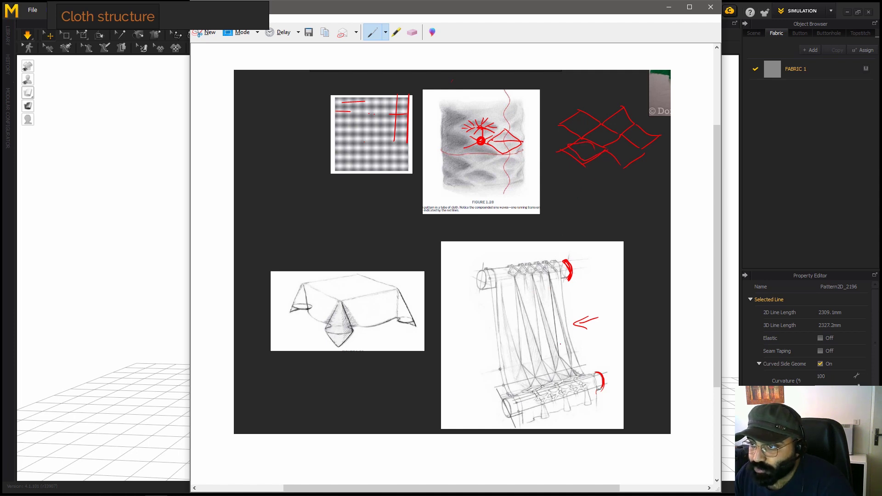
{"action": "mouse_move", "coordinate": [570, 282]}
{"action": "left_mouse_down"}
{"action": "mouse_move", "coordinate": [585, 316]}
{"action": "mouse_move", "coordinate": [593, 357]}
{"action": "mouse_move", "coordinate": [575, 335]}
{"action": "mouse_move", "coordinate": [587, 365]}
{"action": "left_mouse_up"}
{"action": "mouse_move", "coordinate": [468, 295]}
{"action": "left_mouse_down"}
{"action": "mouse_move", "coordinate": [480, 331]}
{"action": "mouse_move", "coordinate": [477, 366]}
{"action": "mouse_move", "coordinate": [466, 336]}
{"action": "mouse_move", "coordinate": [476, 380]}
{"action": "left_mouse_up"}
{"action": "left_click_drag", "start_coordinate": [479, 347], "coordinate": [476, 373]}
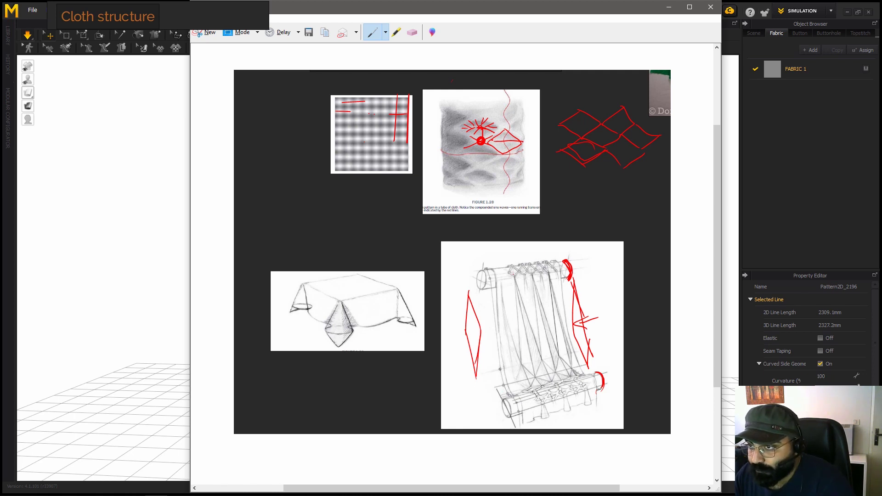
Mark one gather on each roller, trace the long folds between them, and draw an arrow to the left elongated diamond
{"action": "left_click_drag", "start_coordinate": [511, 270], "coordinate": [514, 271]}
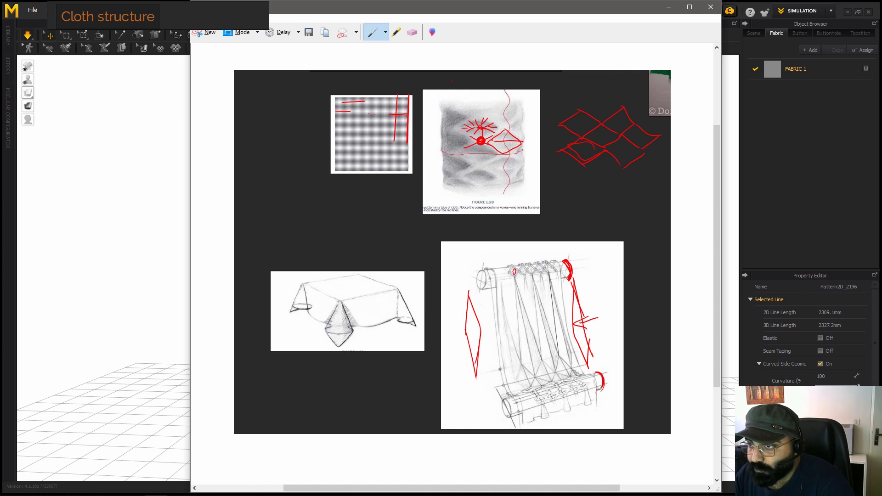
{"action": "left_click_drag", "start_coordinate": [542, 395], "coordinate": [540, 394]}
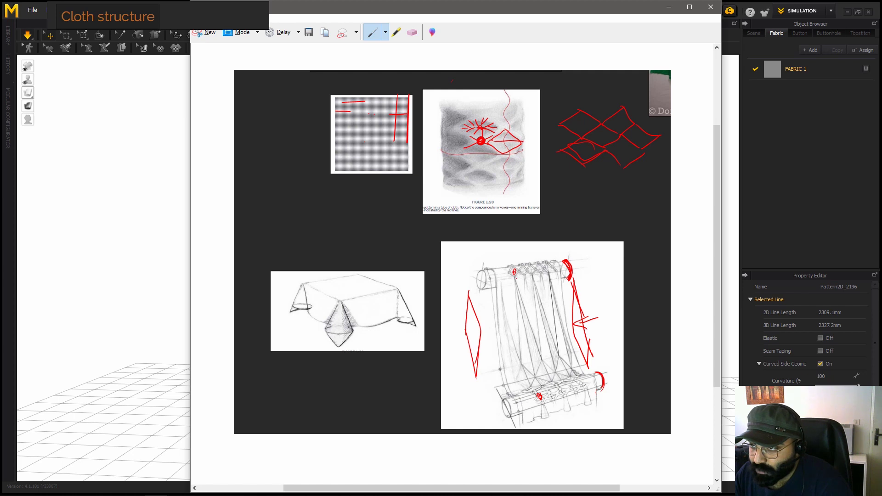
{"action": "mouse_move", "coordinate": [515, 276]}
{"action": "left_mouse_down"}
{"action": "mouse_move", "coordinate": [539, 393]}
{"action": "mouse_move", "coordinate": [519, 290]}
{"action": "mouse_move", "coordinate": [533, 387]}
{"action": "mouse_move", "coordinate": [527, 377]}
{"action": "mouse_move", "coordinate": [534, 343]}
{"action": "mouse_move", "coordinate": [544, 370]}
{"action": "left_mouse_up"}
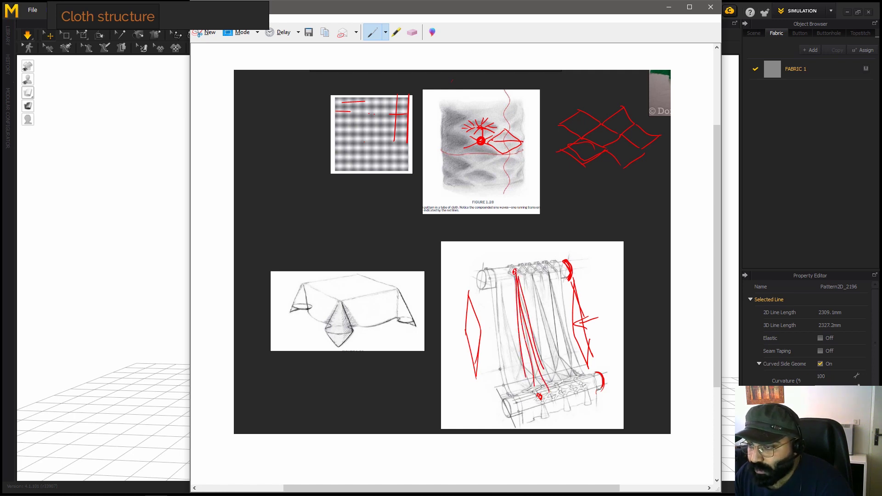
{"action": "mouse_move", "coordinate": [522, 342]}
{"action": "left_mouse_down"}
{"action": "mouse_move", "coordinate": [482, 350]}
{"action": "mouse_move", "coordinate": [493, 364]}
{"action": "left_mouse_up"}
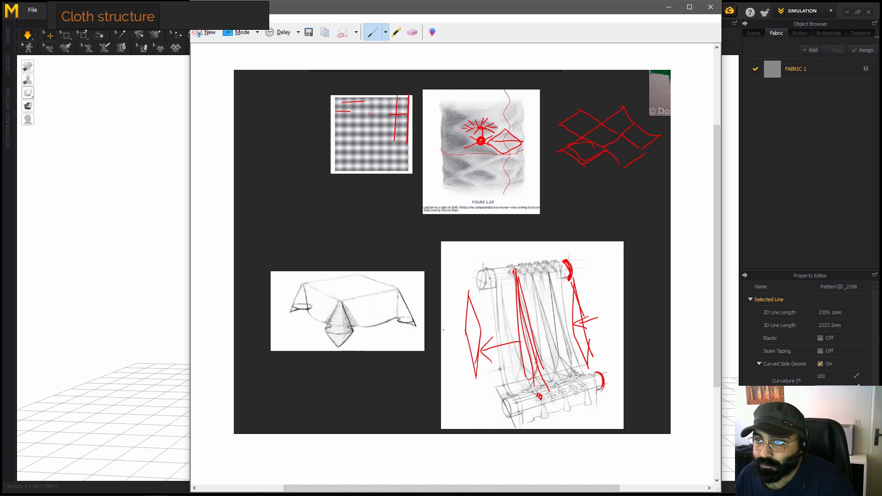
{"action": "scroll", "coordinate": [407, 275], "scroll_direction": "down", "scroll_amount": 1}
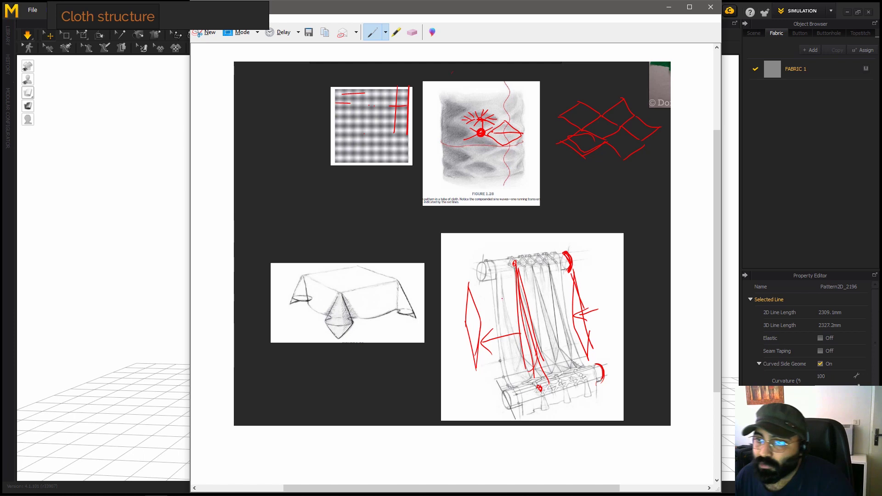
Switch to the reference board and examine the clothed 3D body scans, closing in on the back view of the trousers
{"action": "left_click_drag", "start_coordinate": [594, 12], "coordinate": [572, 86]}
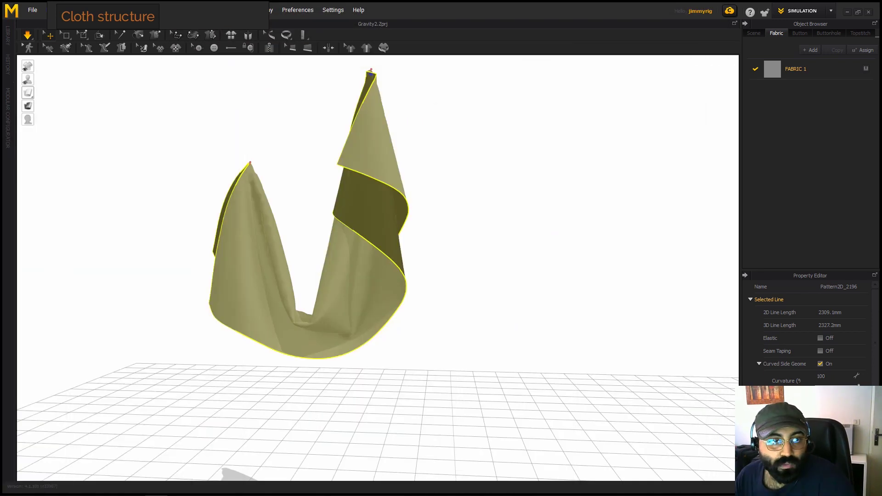
{"action": "right_click_drag", "start_coordinate": [0, 202], "coordinate": [313, 140]}
{"action": "middle_click_drag", "start_coordinate": [258, 274], "coordinate": [327, 171]}
{"action": "scroll", "coordinate": [425, 348], "scroll_direction": "up", "scroll_amount": 3}
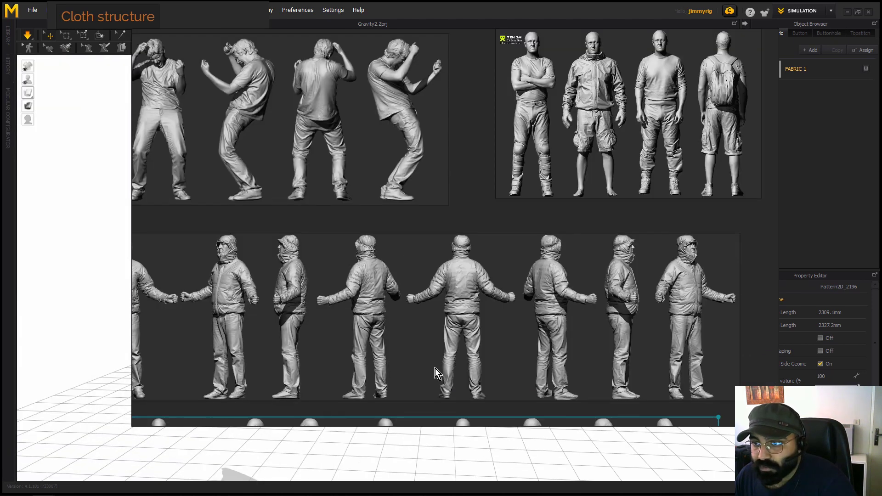
{"action": "middle_click_drag", "start_coordinate": [435, 368], "coordinate": [514, 234]}
{"action": "middle_click_drag", "start_coordinate": [417, 291], "coordinate": [442, 237]}
{"action": "scroll", "coordinate": [410, 333], "scroll_direction": "up", "scroll_amount": 5}
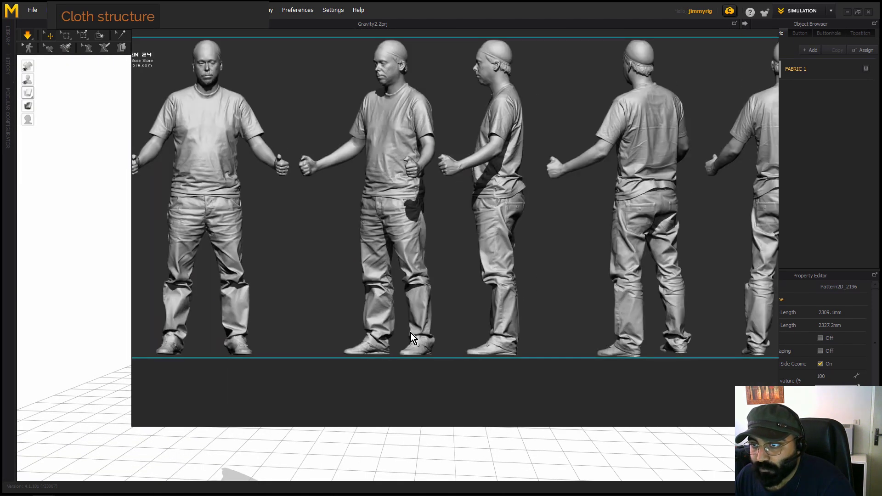
{"action": "scroll", "coordinate": [333, 273], "scroll_direction": "down", "scroll_amount": 3}
{"action": "scroll", "coordinate": [338, 274], "scroll_direction": "up", "scroll_amount": 1}
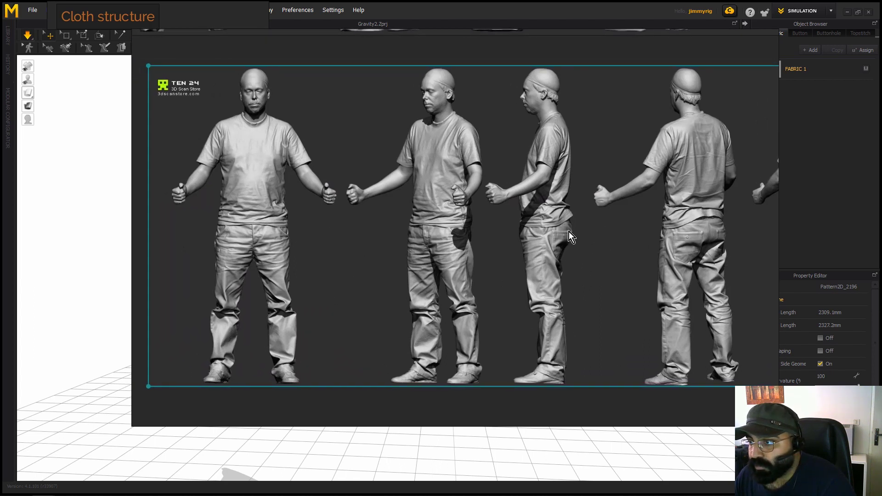
{"action": "middle_click_drag", "start_coordinate": [682, 318], "coordinate": [315, 270]}
{"action": "scroll", "coordinate": [496, 265], "scroll_direction": "up", "scroll_amount": 3}
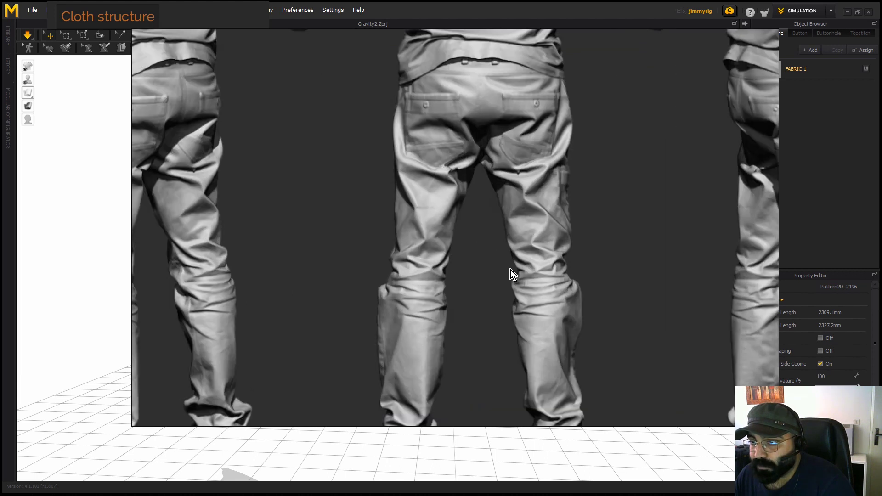
{"action": "scroll", "coordinate": [525, 211], "scroll_direction": "up", "scroll_amount": 1}
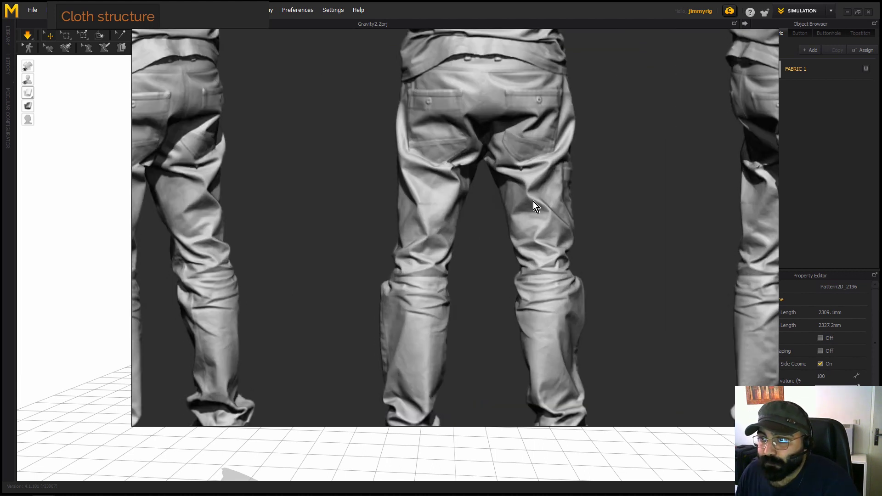
Open the Snipping Tool and capture a snip of the trousers' back view for annotation
{"action": "key", "text": "super"}
{"action": "type", "text": "cr"}
{"action": "left_click", "coordinate": [53, 159]}
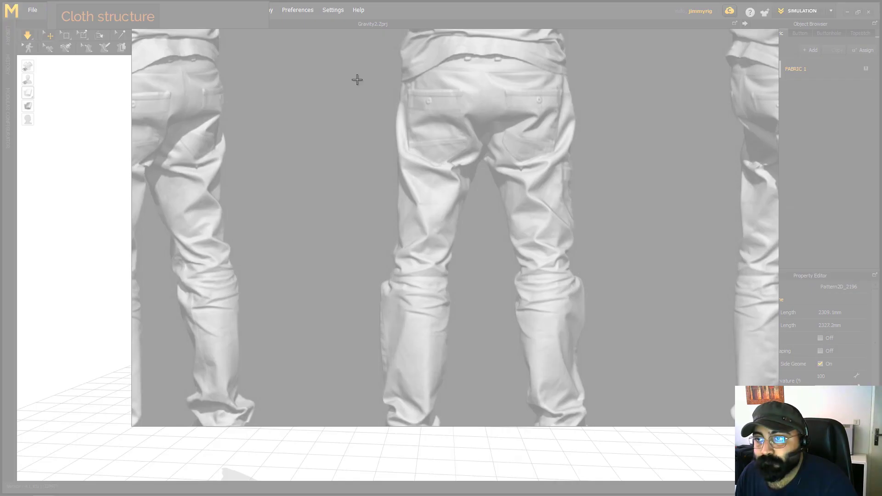
{"action": "left_click_drag", "start_coordinate": [326, 60], "coordinate": [670, 403]}
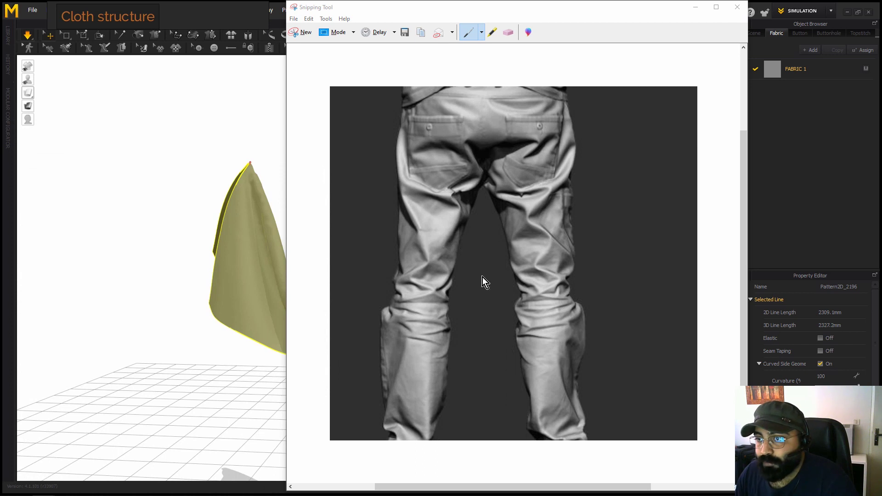
{"action": "left_click", "coordinate": [525, 248]}
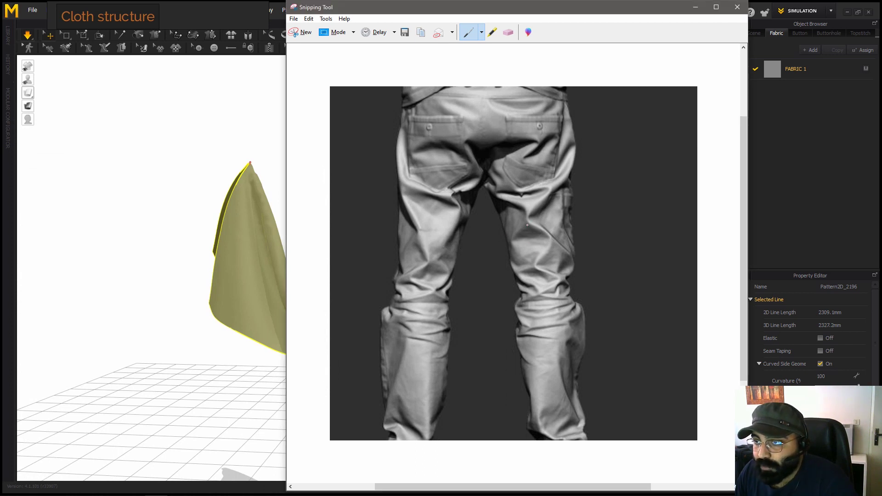
Outline the diamond folds above the back of both knees with red strokes on the trousers snip
{"action": "mouse_move", "coordinate": [530, 233]}
{"action": "left_mouse_down"}
{"action": "mouse_move", "coordinate": [549, 244]}
{"action": "mouse_move", "coordinate": [534, 260]}
{"action": "mouse_move", "coordinate": [547, 244]}
{"action": "mouse_move", "coordinate": [559, 276]}
{"action": "mouse_move", "coordinate": [566, 263]}
{"action": "mouse_move", "coordinate": [532, 259]}
{"action": "mouse_move", "coordinate": [537, 265]}
{"action": "left_mouse_up"}
{"action": "mouse_move", "coordinate": [536, 265]}
{"action": "left_mouse_down"}
{"action": "mouse_move", "coordinate": [518, 274]}
{"action": "mouse_move", "coordinate": [558, 277]}
{"action": "mouse_move", "coordinate": [544, 289]}
{"action": "left_mouse_up"}
{"action": "mouse_move", "coordinate": [519, 273]}
{"action": "left_mouse_down"}
{"action": "mouse_move", "coordinate": [531, 284]}
{"action": "mouse_move", "coordinate": [524, 302]}
{"action": "mouse_move", "coordinate": [575, 302]}
{"action": "left_mouse_up"}
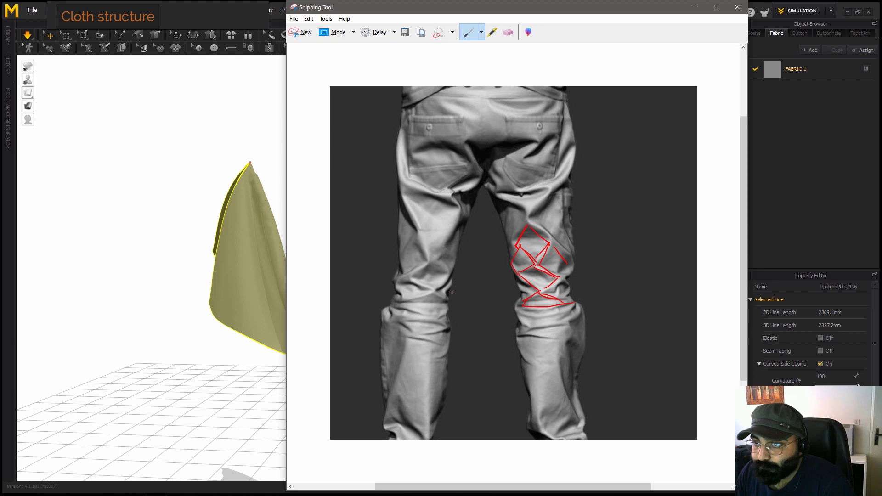
{"action": "mouse_move", "coordinate": [445, 283]}
{"action": "left_mouse_down"}
{"action": "mouse_move", "coordinate": [439, 299]}
{"action": "mouse_move", "coordinate": [408, 275]}
{"action": "mouse_move", "coordinate": [435, 260]}
{"action": "left_mouse_up"}
{"action": "mouse_move", "coordinate": [439, 258]}
{"action": "left_mouse_down"}
{"action": "mouse_move", "coordinate": [451, 278]}
{"action": "mouse_move", "coordinate": [426, 258]}
{"action": "mouse_move", "coordinate": [416, 230]}
{"action": "left_mouse_up"}
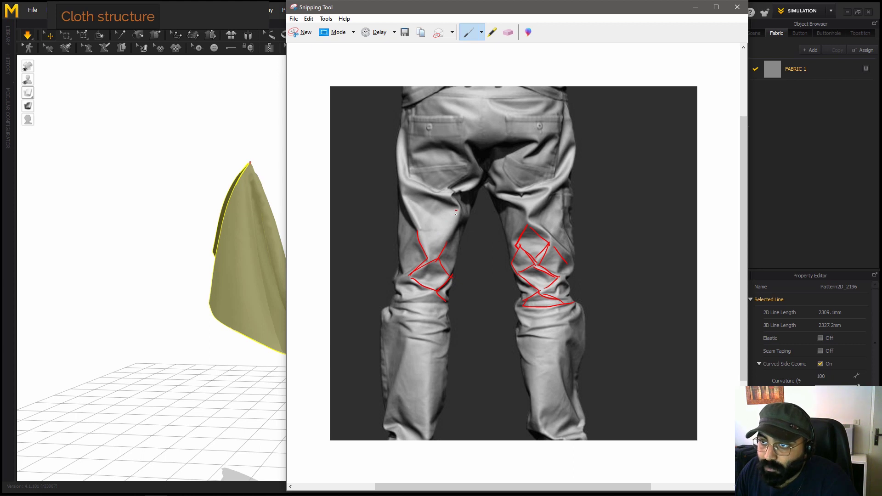
Mark two tension points on the left thigh, draw long lines from hip and crotch converging above the knee, and minimize the snip
{"action": "left_click_drag", "start_coordinate": [433, 199], "coordinate": [427, 199]}
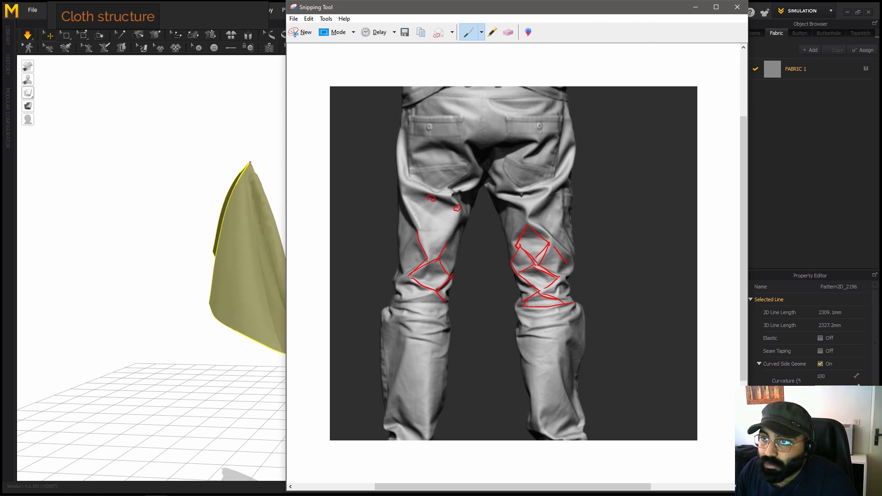
{"action": "left_click_drag", "start_coordinate": [403, 120], "coordinate": [415, 273]}
{"action": "left_click_drag", "start_coordinate": [469, 174], "coordinate": [427, 275]}
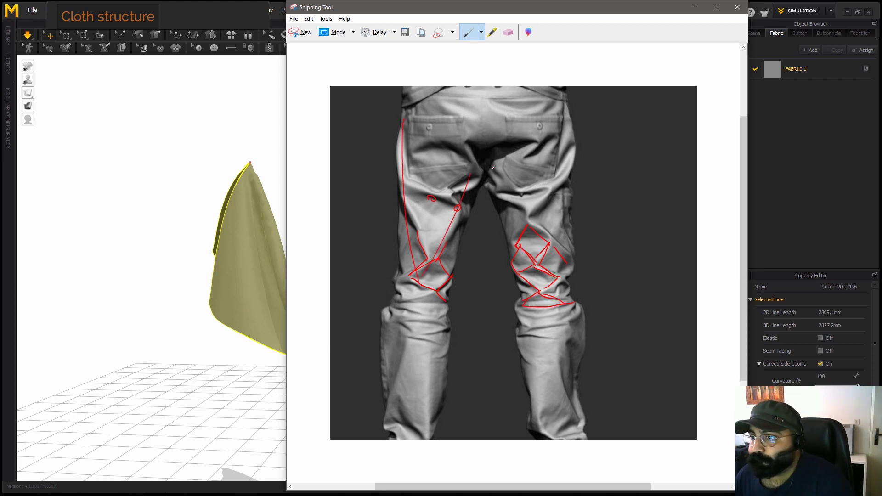
{"action": "scroll", "coordinate": [432, 116], "scroll_direction": "down", "scroll_amount": 3}
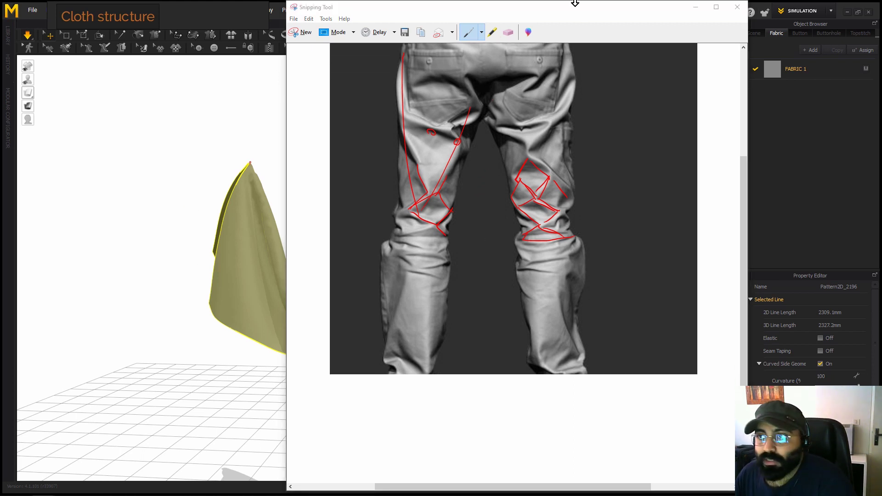
{"action": "left_click", "coordinate": [599, 8]}
{"action": "left_click", "coordinate": [695, 7]}
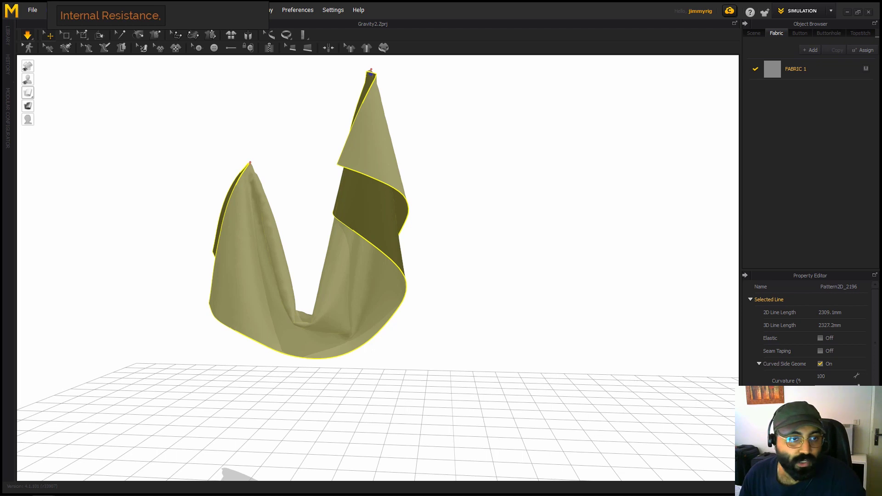
Bring up the reference board and examine the photo of the green cloth hung from two points
{"action": "right_click_drag", "start_coordinate": [0, 356], "coordinate": [586, 201]}
{"action": "scroll", "coordinate": [540, 200], "scroll_direction": "down", "scroll_amount": 5}
{"action": "middle_click_drag", "start_coordinate": [533, 66], "coordinate": [523, 287]}
{"action": "middle_click_drag", "start_coordinate": [666, 69], "coordinate": [432, 258]}
{"action": "scroll", "coordinate": [520, 204], "scroll_direction": "up", "scroll_amount": 4}
{"action": "middle_click_drag", "start_coordinate": [427, 199], "coordinate": [491, 299]}
{"action": "middle_click_drag", "start_coordinate": [499, 238], "coordinate": [499, 222]}
{"action": "scroll", "coordinate": [499, 223], "scroll_direction": "up", "scroll_amount": 2}
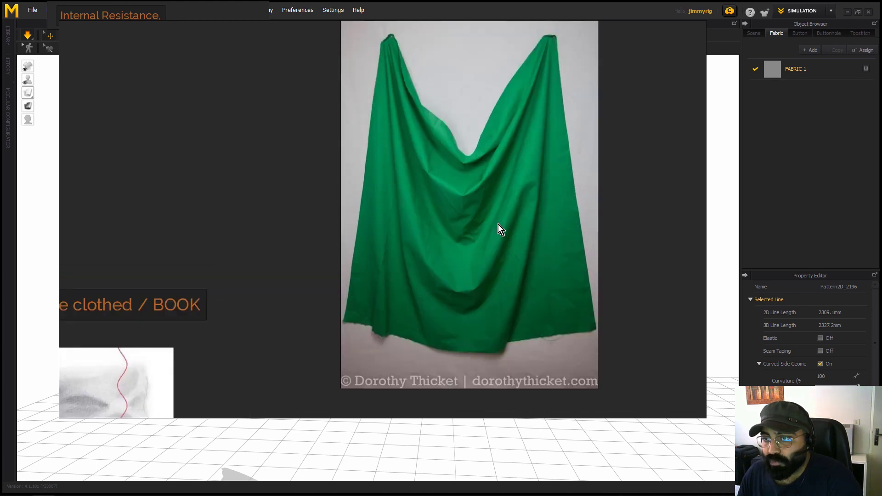
Capture a screen snip of the green hanging cloth photo for annotation
{"action": "key", "text": "super"}
{"action": "type", "text": "cr"}
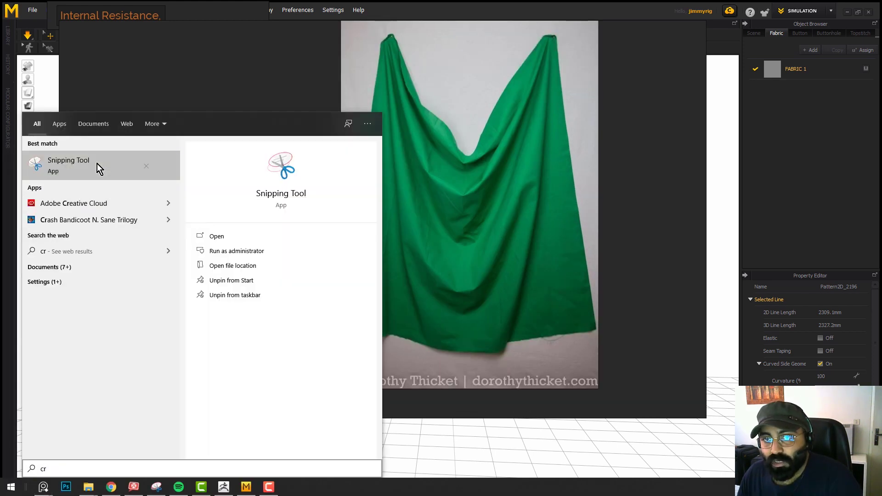
{"action": "key", "text": "Escape"}
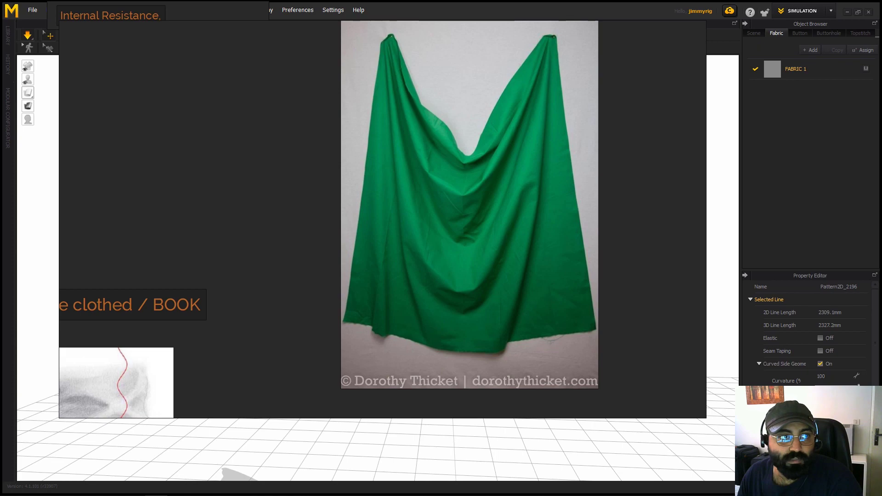
{"action": "key", "text": "super+shift+s"}
{"action": "left_click_drag", "start_coordinate": [327, 22], "coordinate": [639, 404]}
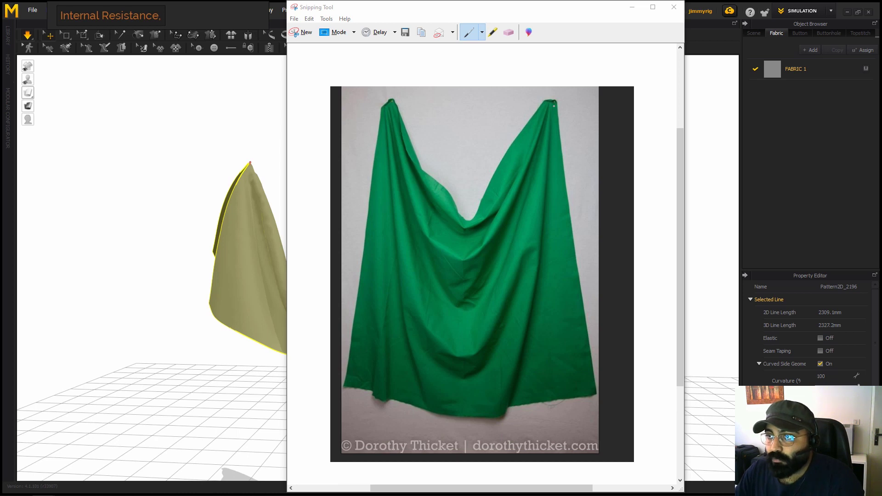
Circle the cloth's two pinned corners and draw red lines and arrows for the downward and sideways pull around the right one
{"action": "left_click_drag", "start_coordinate": [550, 103], "coordinate": [553, 101]}
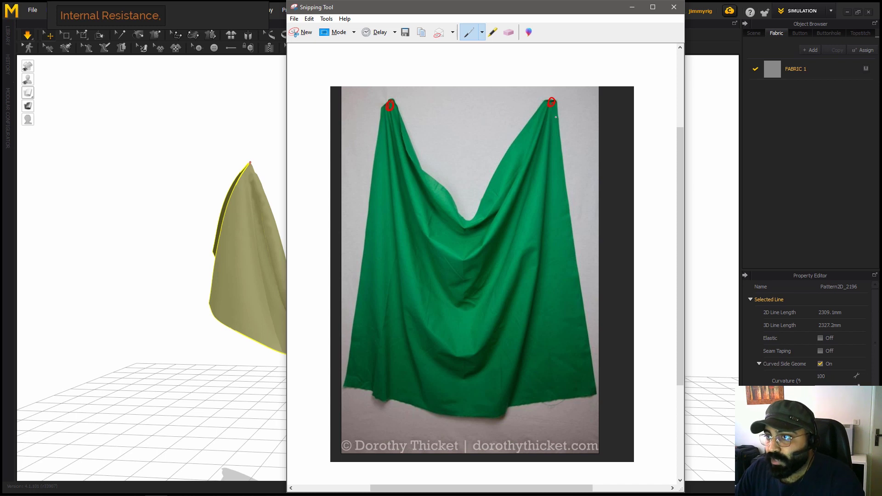
{"action": "left_click_drag", "start_coordinate": [558, 106], "coordinate": [562, 138]}
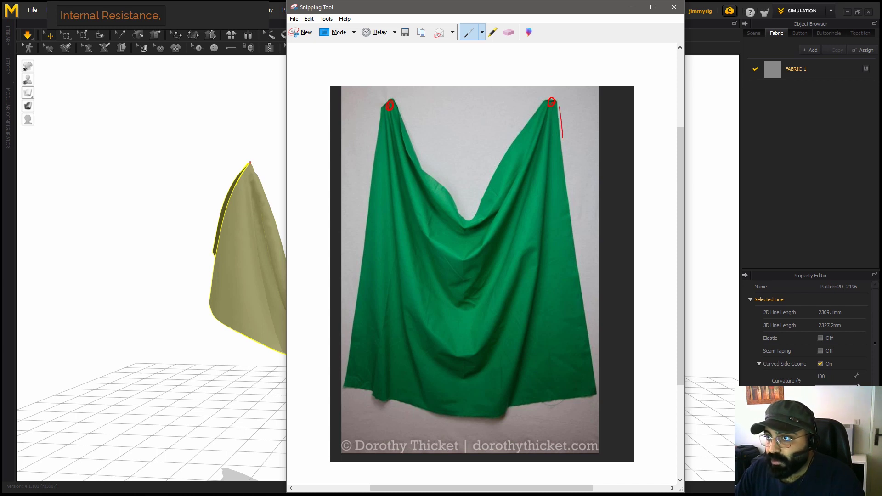
{"action": "left_click_drag", "start_coordinate": [552, 107], "coordinate": [532, 281]}
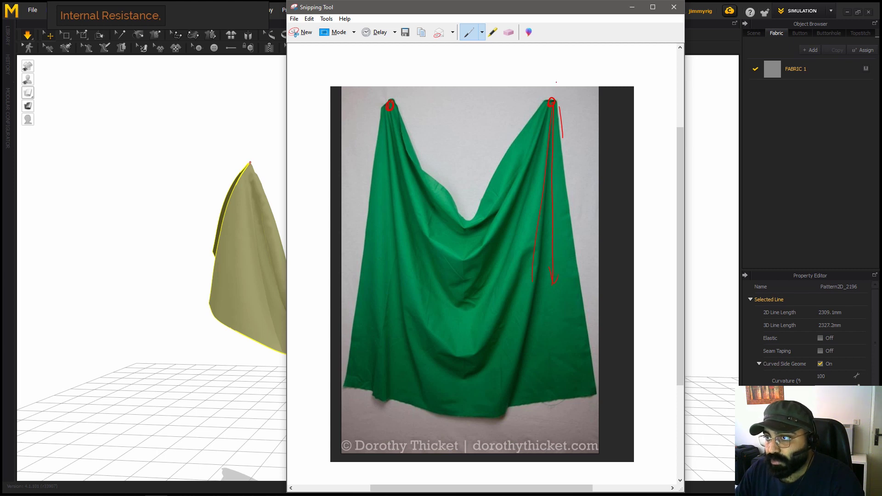
{"action": "left_click_drag", "start_coordinate": [555, 49], "coordinate": [548, 432]}
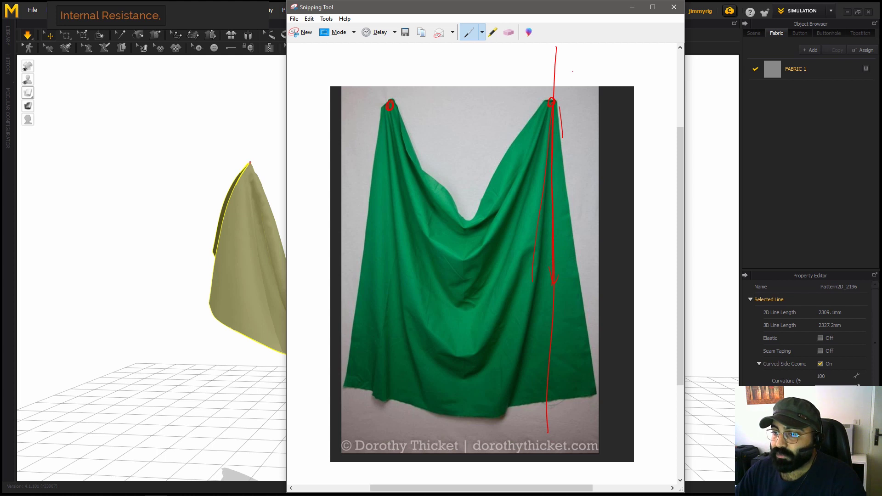
{"action": "left_click_drag", "start_coordinate": [561, 120], "coordinate": [581, 210]}
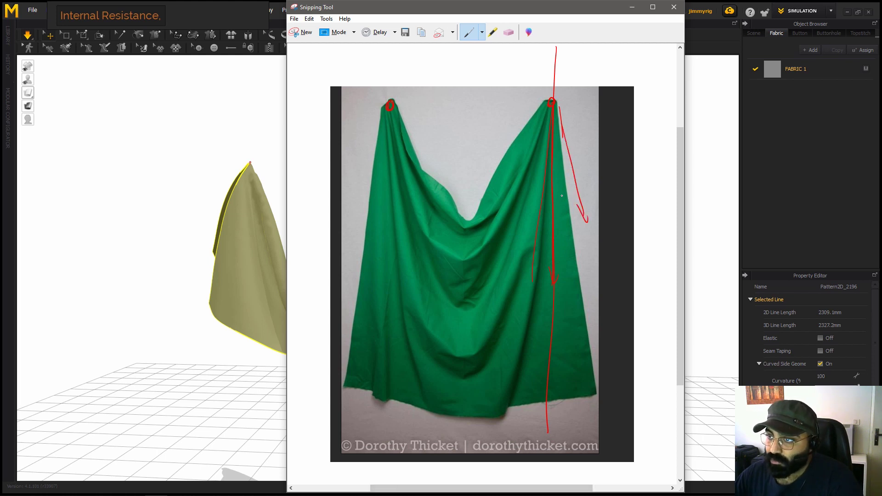
{"action": "mouse_move", "coordinate": [543, 103]}
{"action": "left_mouse_down"}
{"action": "mouse_move", "coordinate": [501, 141]}
{"action": "mouse_move", "coordinate": [506, 148]}
{"action": "left_mouse_up"}
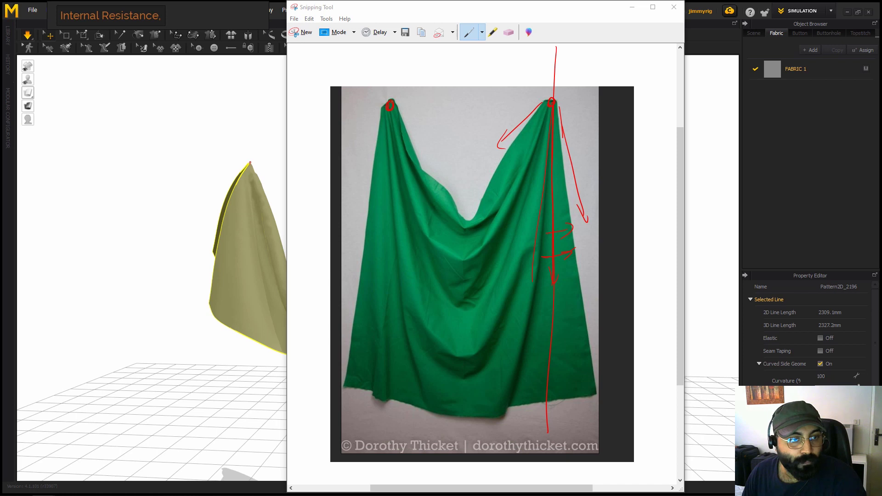
Capture a new snip of the sketch of a cloth draped over a table
{"action": "left_click", "coordinate": [304, 32]}
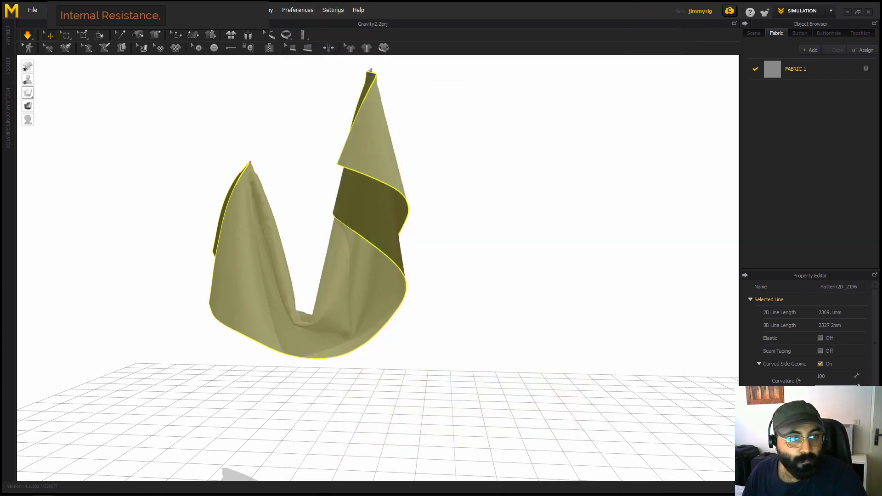
{"action": "key", "text": "Escape"}
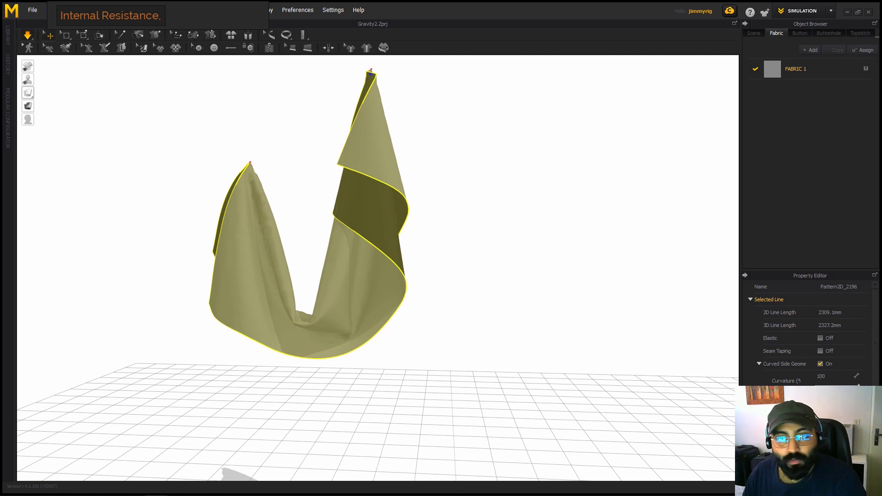
{"action": "mouse_move", "coordinate": [414, 74]}
{"action": "left_mouse_down"}
{"action": "mouse_move", "coordinate": [533, 58]}
{"action": "mouse_move", "coordinate": [524, 99]}
{"action": "left_mouse_up"}
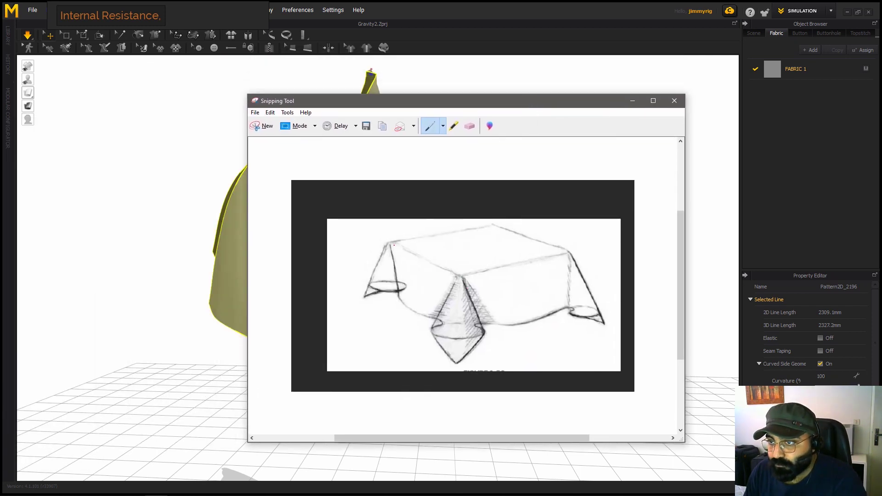
Mark the left and front table corners in red and trace the contours and curled edge of the front corner's cone fold
{"action": "left_click_drag", "start_coordinate": [461, 277], "coordinate": [459, 279]}
{"action": "left_click_drag", "start_coordinate": [390, 242], "coordinate": [391, 242]}
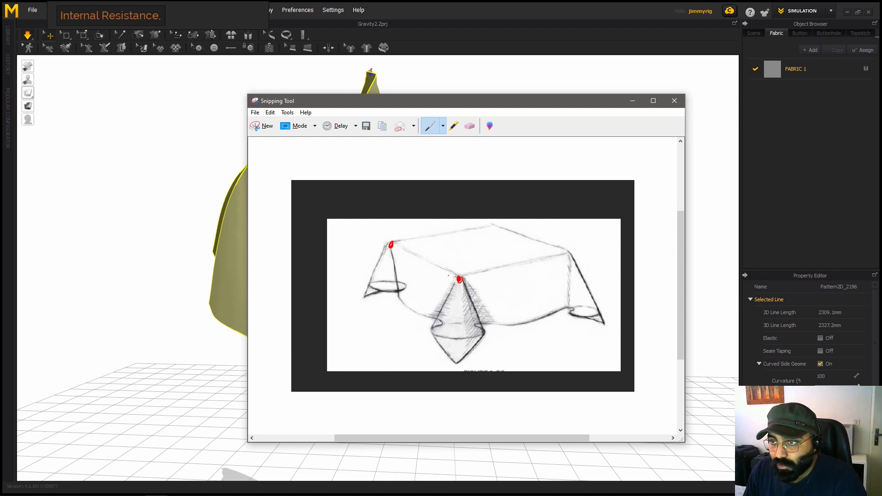
{"action": "left_click_drag", "start_coordinate": [465, 281], "coordinate": [485, 337]}
{"action": "mouse_move", "coordinate": [450, 294]}
{"action": "left_mouse_down"}
{"action": "mouse_move", "coordinate": [470, 297]}
{"action": "mouse_move", "coordinate": [440, 306]}
{"action": "mouse_move", "coordinate": [467, 326]}
{"action": "mouse_move", "coordinate": [456, 337]}
{"action": "mouse_move", "coordinate": [501, 325]}
{"action": "left_mouse_up"}
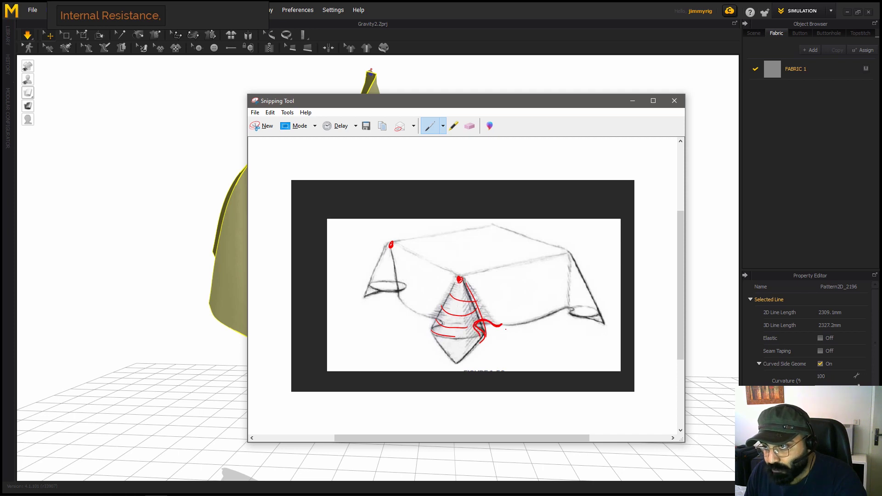
Trace the tablecloth's hem on both sides of the front cone fold and add arrows pointing to the right-hand hem
{"action": "left_click_drag", "start_coordinate": [572, 313], "coordinate": [508, 327]}
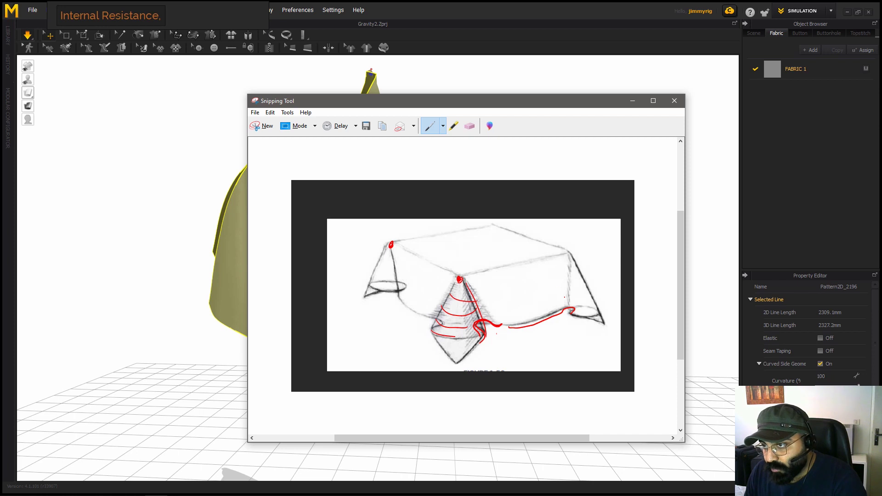
{"action": "left_click_drag", "start_coordinate": [564, 338], "coordinate": [572, 316]}
{"action": "mouse_move", "coordinate": [518, 351]}
{"action": "left_mouse_down"}
{"action": "mouse_move", "coordinate": [505, 337]}
{"action": "mouse_move", "coordinate": [510, 341]}
{"action": "left_mouse_up"}
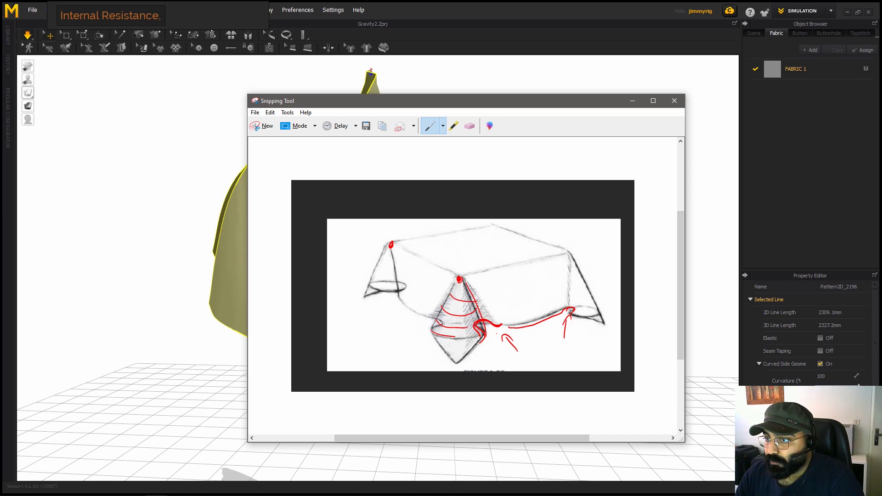
{"action": "mouse_move", "coordinate": [438, 321]}
{"action": "left_mouse_down"}
{"action": "mouse_move", "coordinate": [411, 315]}
{"action": "mouse_move", "coordinate": [398, 275]}
{"action": "left_mouse_up"}
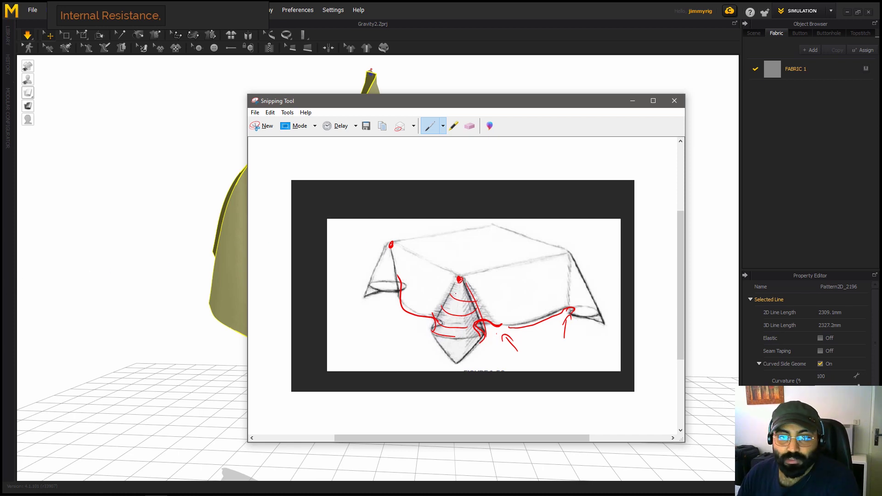
On a fresh snip of the green hanging cloth, mark both pinned corners and trace a sagging fold between them
{"action": "left_click_drag", "start_coordinate": [510, 103], "coordinate": [0, 174]}
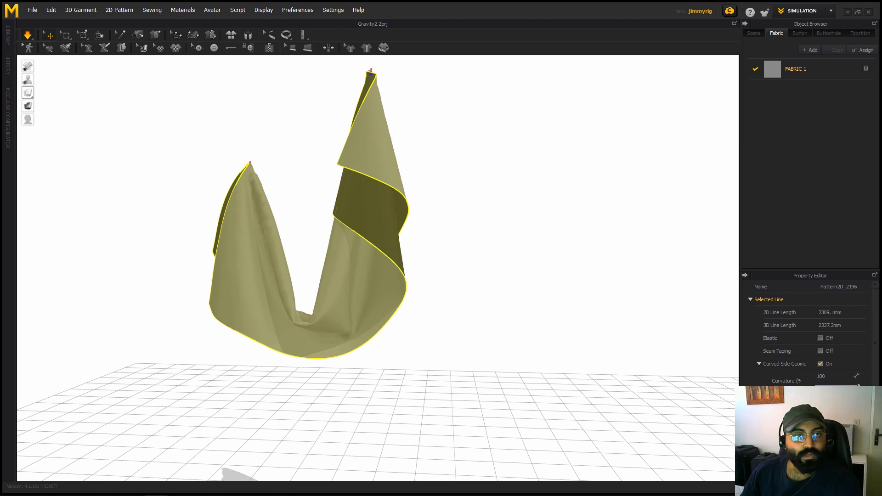
{"action": "left_click_drag", "start_coordinate": [0, 262], "coordinate": [326, 54]}
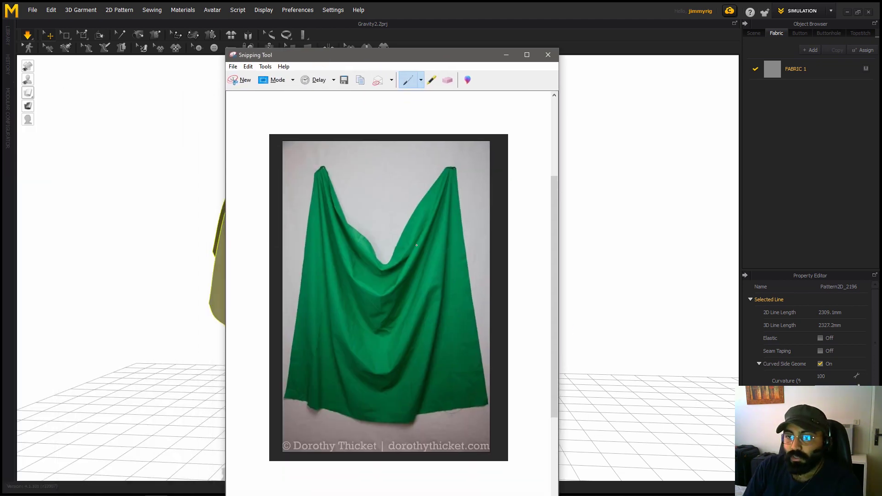
{"action": "left_click_drag", "start_coordinate": [455, 171], "coordinate": [455, 169]}
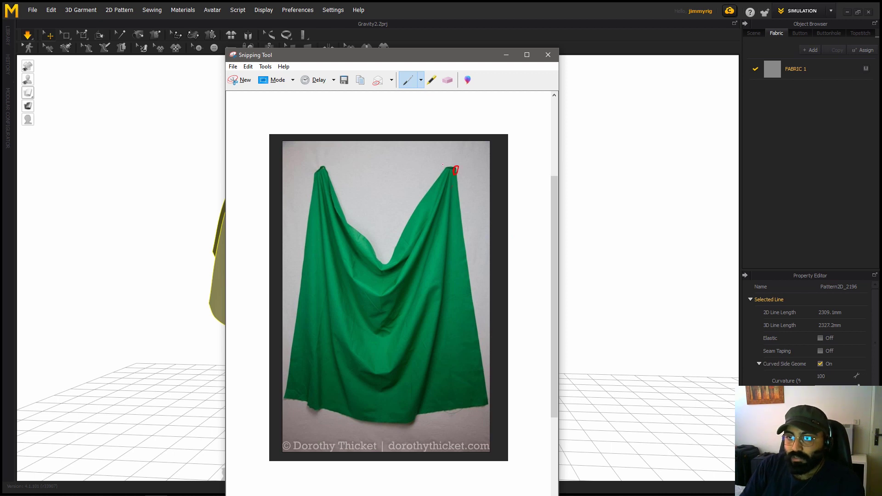
{"action": "left_click_drag", "start_coordinate": [339, 181], "coordinate": [331, 173]}
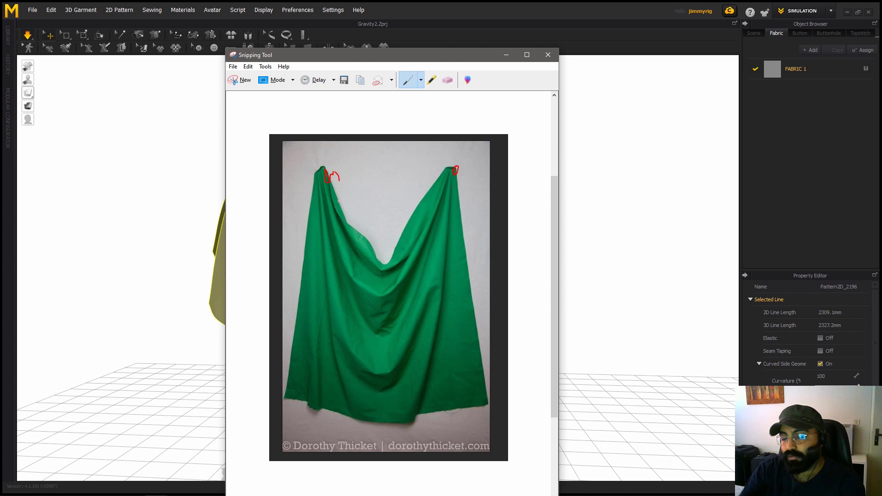
{"action": "mouse_move", "coordinate": [451, 181]}
{"action": "left_mouse_down"}
{"action": "mouse_move", "coordinate": [444, 220]}
{"action": "mouse_move", "coordinate": [373, 277]}
{"action": "mouse_move", "coordinate": [331, 206]}
{"action": "left_mouse_up"}
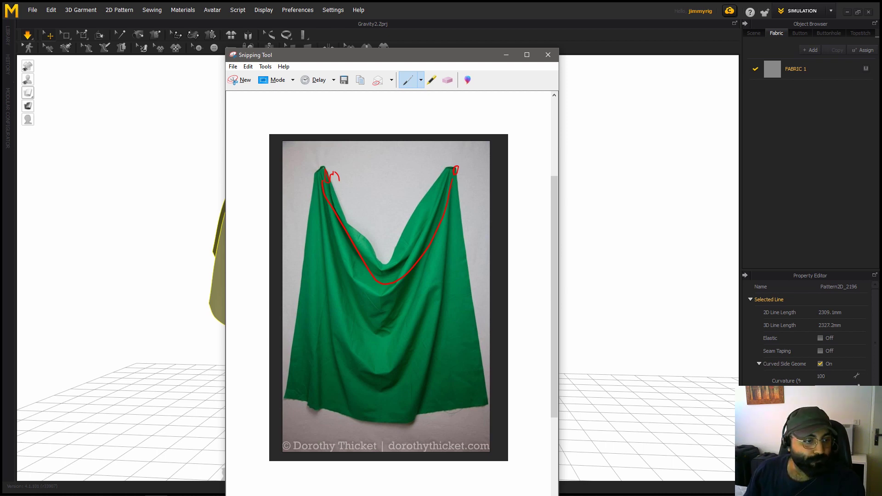
Capture a new snip of the clothed body scans showing the side and back views
{"action": "key", "text": "alt+Tab"}
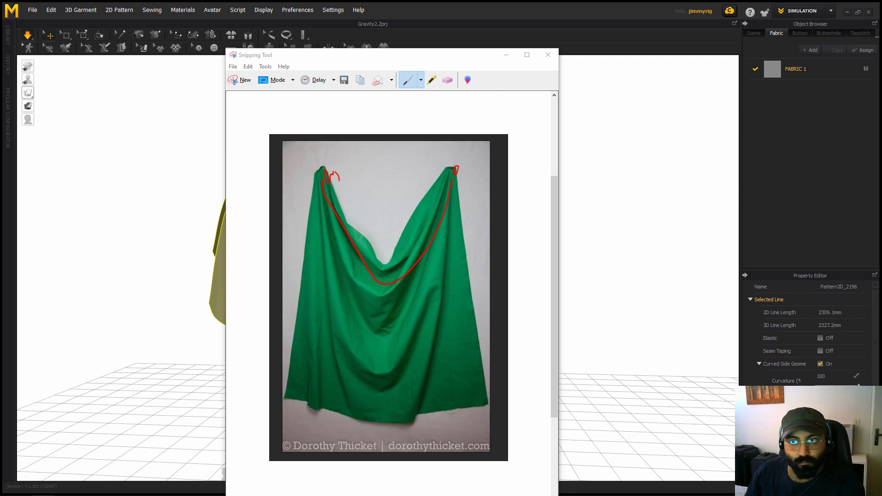
{"action": "left_click", "coordinate": [234, 81]}
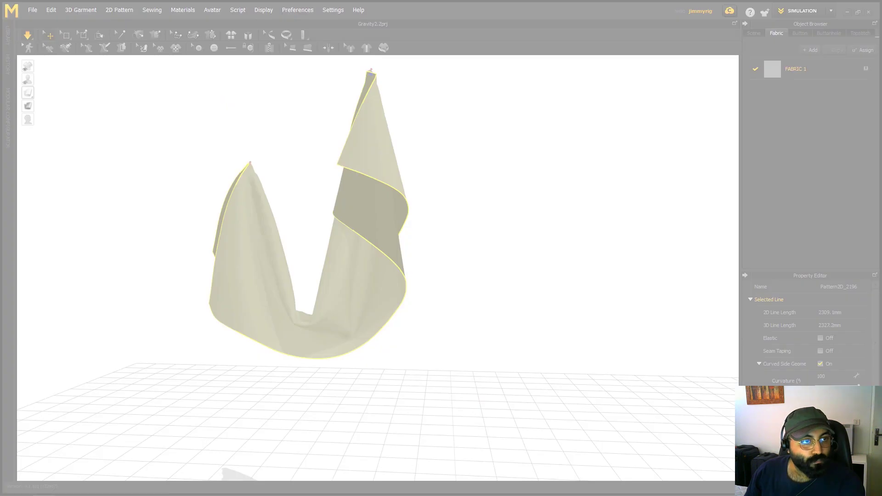
{"action": "key", "text": "Escape"}
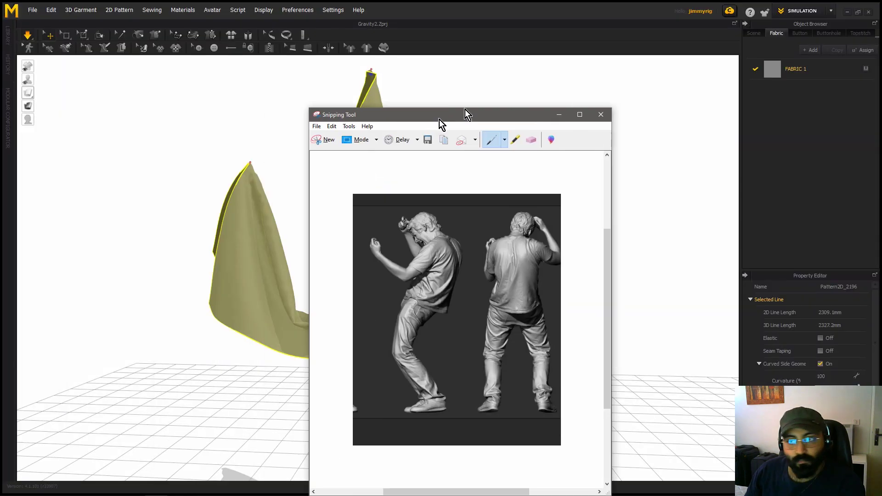
{"action": "left_click_drag", "start_coordinate": [439, 119], "coordinate": [474, 76]}
Mark fold points at the waist, lower back and upper back of the side-view figure's shirt in red
{"action": "left_click_drag", "start_coordinate": [473, 253], "coordinate": [476, 247]}
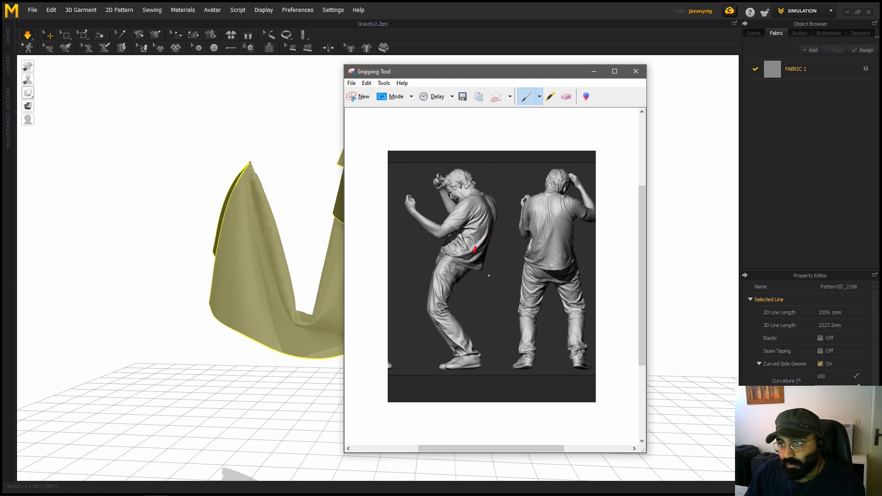
{"action": "mouse_move", "coordinate": [460, 253]}
{"action": "left_mouse_down"}
{"action": "mouse_move", "coordinate": [457, 262]}
{"action": "mouse_move", "coordinate": [452, 255]}
{"action": "left_mouse_up"}
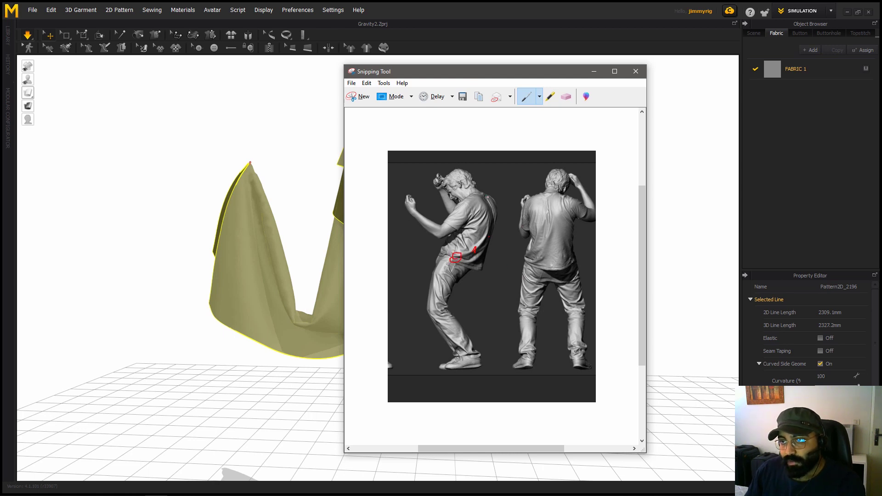
{"action": "left_click_drag", "start_coordinate": [483, 211], "coordinate": [489, 212]}
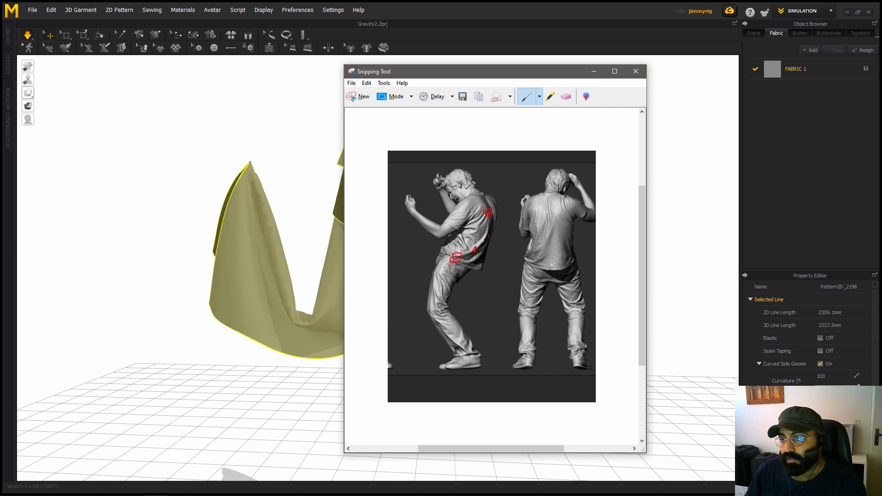
Trace a curved fold from the side-view figure's upper back to the waist and another around the back-view figure's right upper thigh
{"action": "left_click_drag", "start_coordinate": [491, 221], "coordinate": [471, 253]}
{"action": "left_click_drag", "start_coordinate": [485, 210], "coordinate": [482, 247]}
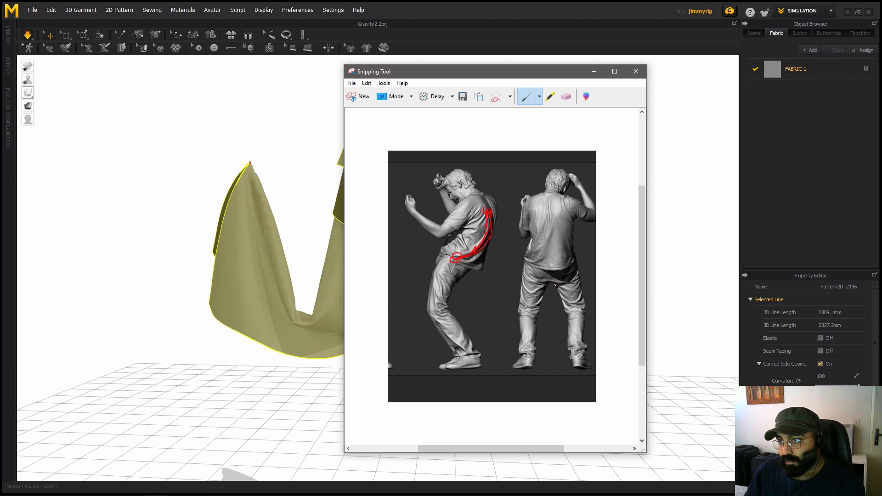
{"action": "left_click_drag", "start_coordinate": [568, 301], "coordinate": [582, 278]}
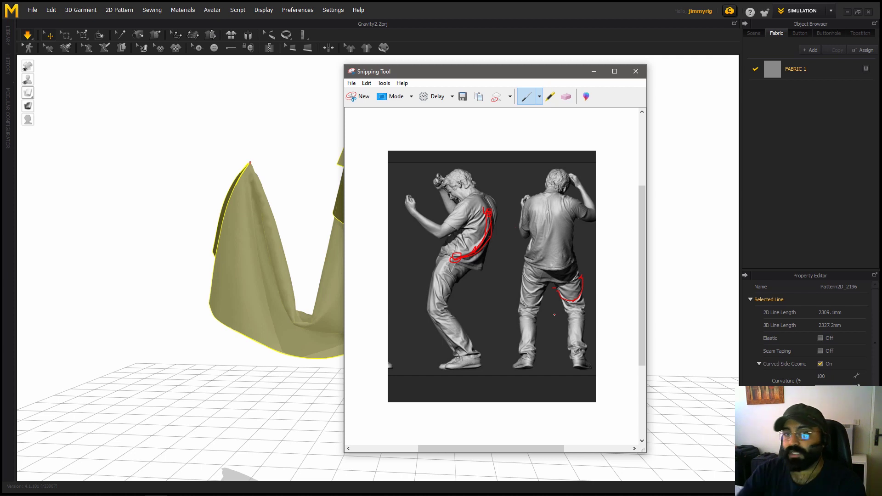
Put the body-scan snip away and bring up a clean snip of the green hanging cloth
{"action": "left_click_drag", "start_coordinate": [451, 73], "coordinate": [392, 78]}
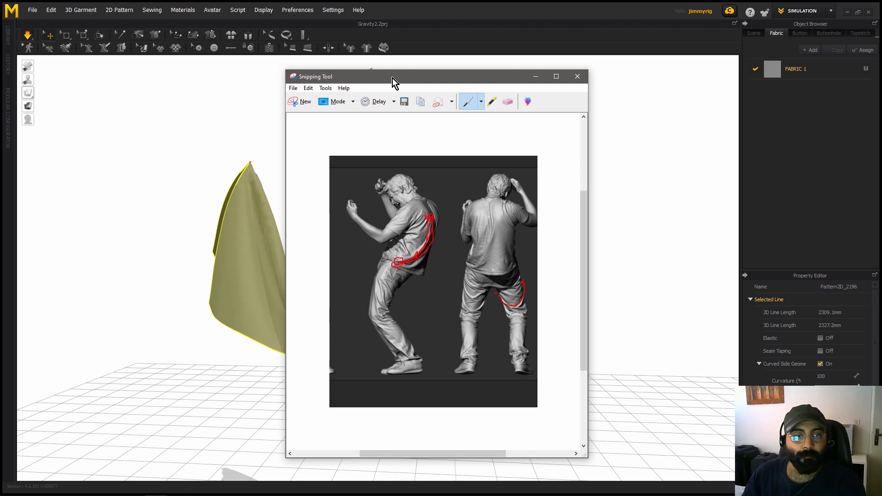
{"action": "mouse_move", "coordinate": [392, 78]}
{"action": "left_mouse_down"}
{"action": "mouse_move", "coordinate": [144, 123]}
{"action": "mouse_move", "coordinate": [411, 57]}
{"action": "mouse_move", "coordinate": [285, 92]}
{"action": "mouse_move", "coordinate": [383, 70]}
{"action": "left_mouse_up"}
{"action": "left_click", "coordinate": [135, 100]}
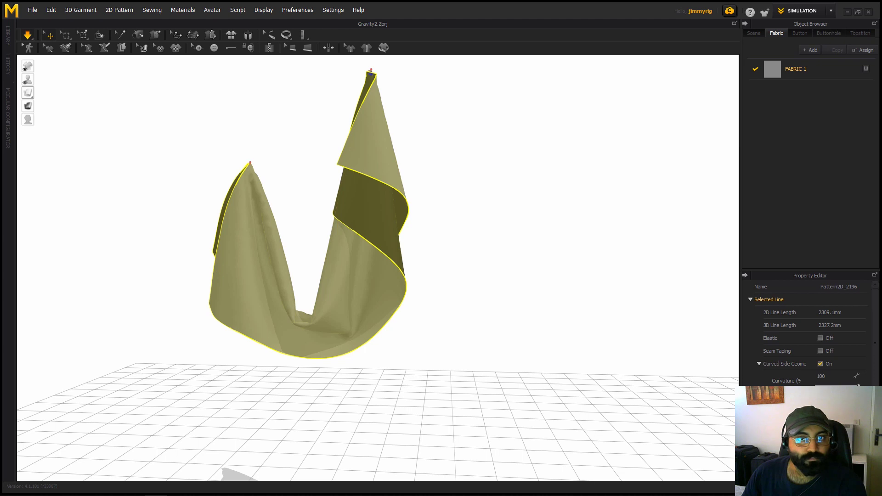
{"action": "left_click_drag", "start_coordinate": [0, 138], "coordinate": [370, 99]}
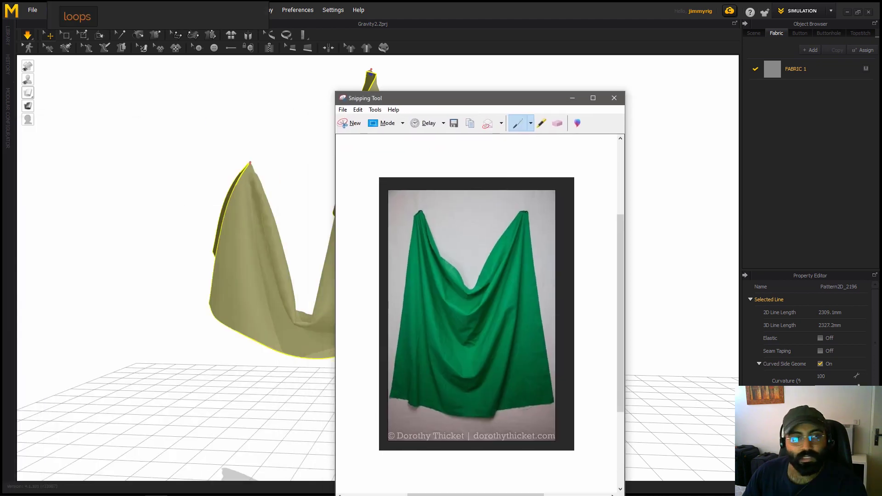
Bring the list of cloth topics, from Gravity to loops, into close view on the reference board
{"action": "right_click_drag", "start_coordinate": [0, 232], "coordinate": [210, 152]}
{"action": "scroll", "coordinate": [205, 220], "scroll_direction": "down", "scroll_amount": 4}
{"action": "middle_click_drag", "start_coordinate": [297, 245], "coordinate": [463, 317]}
{"action": "middle_click_drag", "start_coordinate": [127, 206], "coordinate": [337, 293]}
{"action": "scroll", "coordinate": [300, 270], "scroll_direction": "up", "scroll_amount": 2}
{"action": "scroll", "coordinate": [175, 306], "scroll_direction": "up", "scroll_amount": 1}
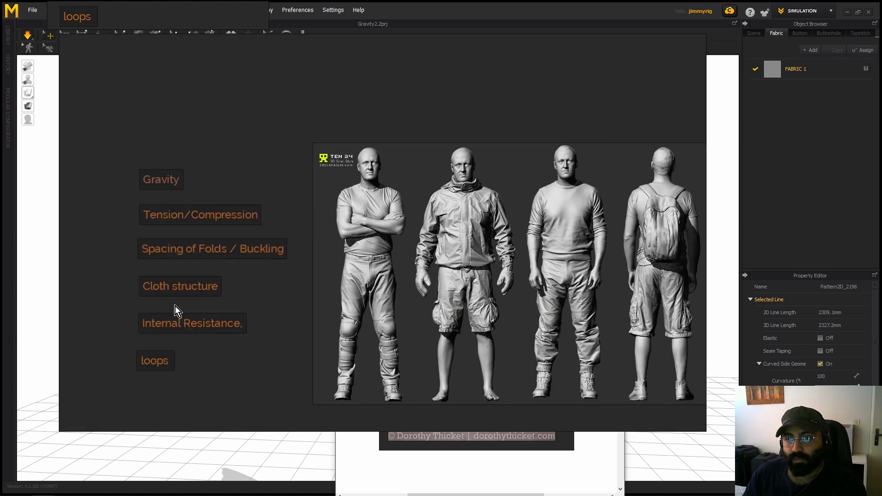
{"action": "scroll", "coordinate": [186, 246], "scroll_direction": "up", "scroll_amount": 2}
{"action": "scroll", "coordinate": [164, 257], "scroll_direction": "up", "scroll_amount": 1}
{"action": "middle_click_drag", "start_coordinate": [163, 257], "coordinate": [178, 276]}
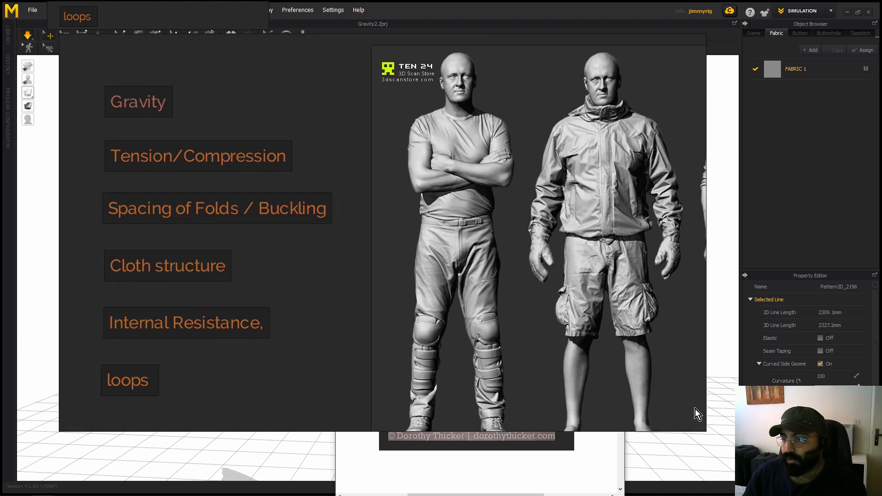
Narrow the reference board to its topic list and arrange it side by side with the green cloth snip
{"action": "left_click_drag", "start_coordinate": [705, 430], "coordinate": [351, 429]}
{"action": "left_click_drag", "start_coordinate": [313, 338], "coordinate": [294, 378]}
{"action": "left_click_drag", "start_coordinate": [425, 101], "coordinate": [433, 72]}
{"action": "middle_click_drag", "start_coordinate": [230, 125], "coordinate": [222, 117]}
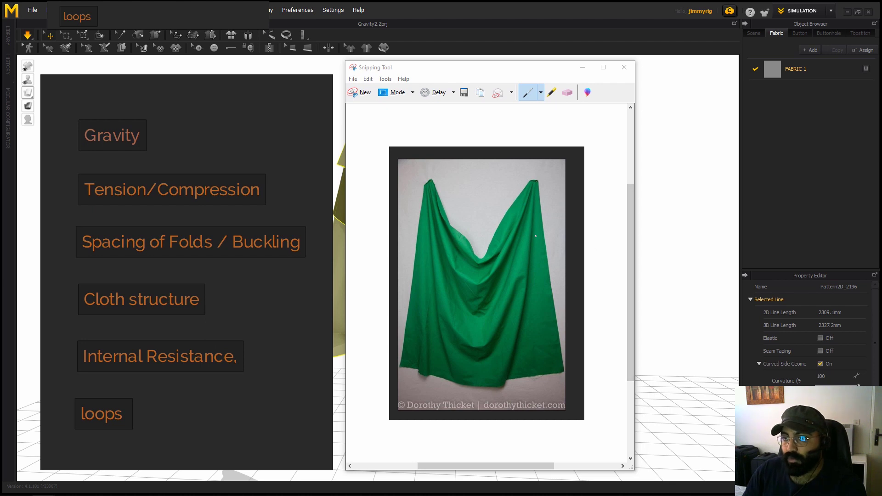
Mark both pinned corners, the diamond folds at the cloth's centre and the sagging folds below them in red
{"action": "left_click", "coordinate": [526, 199]}
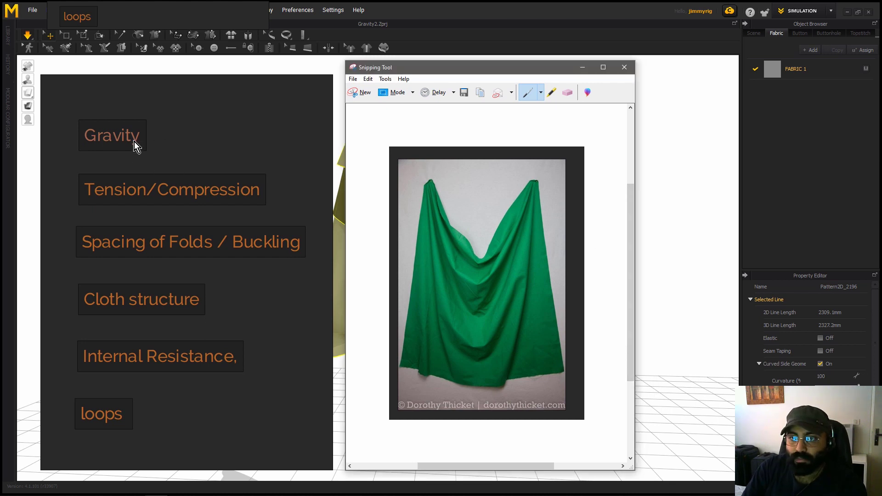
{"action": "left_click", "coordinate": [564, 199]}
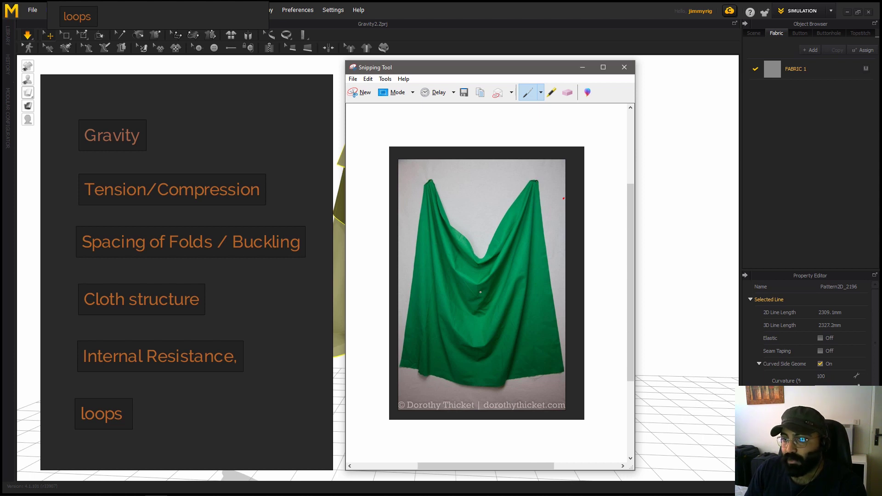
{"action": "left_click_drag", "start_coordinate": [473, 301], "coordinate": [477, 299]}
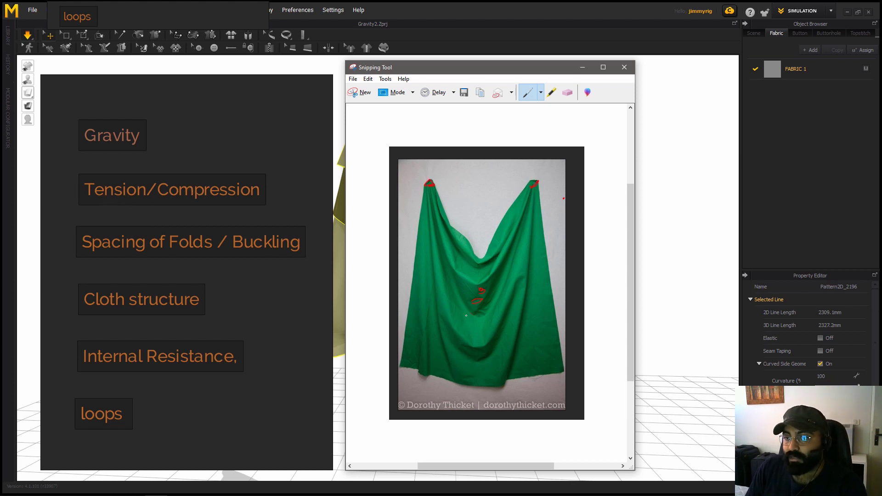
{"action": "left_click_drag", "start_coordinate": [470, 302], "coordinate": [481, 298]}
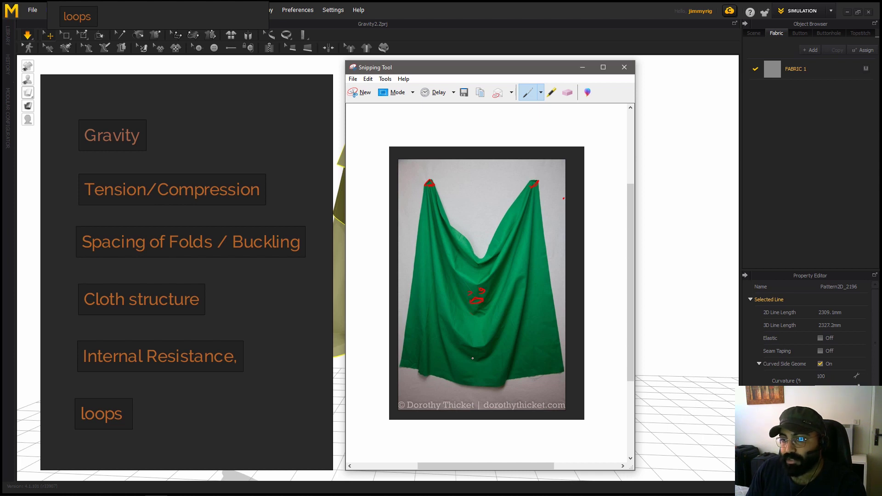
{"action": "left_click_drag", "start_coordinate": [473, 357], "coordinate": [479, 353]}
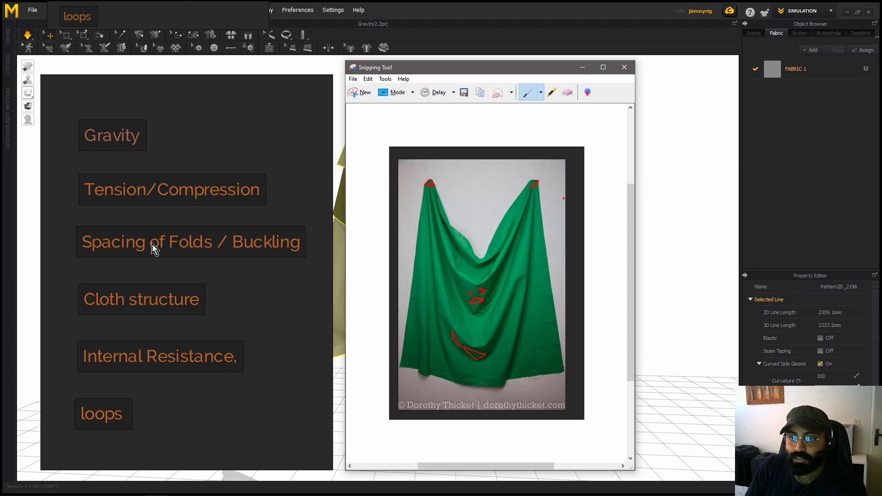
Highlight the fold spacing topic, outline the long fold below the right pinned corner and draw arrows along both edges from that corner
{"action": "left_click", "coordinate": [129, 249]}
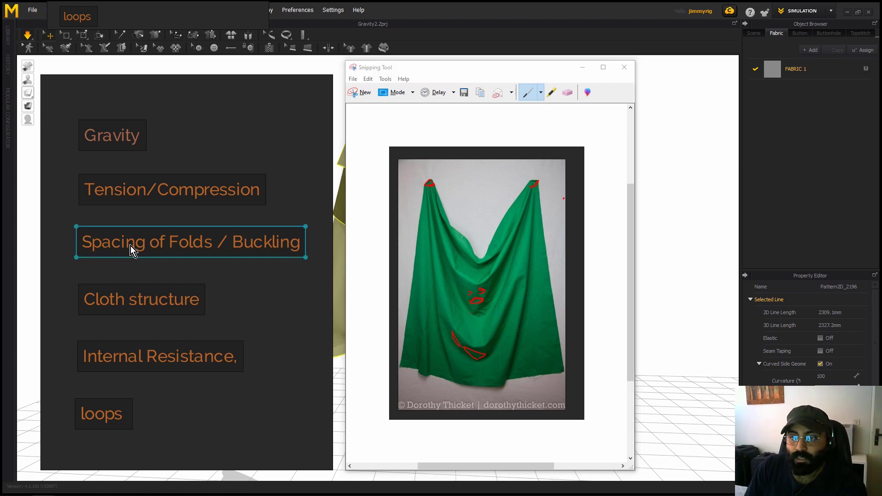
{"action": "left_click", "coordinate": [528, 265]}
{"action": "left_click_drag", "start_coordinate": [533, 239], "coordinate": [512, 339]}
{"action": "left_click_drag", "start_coordinate": [518, 260], "coordinate": [524, 229]}
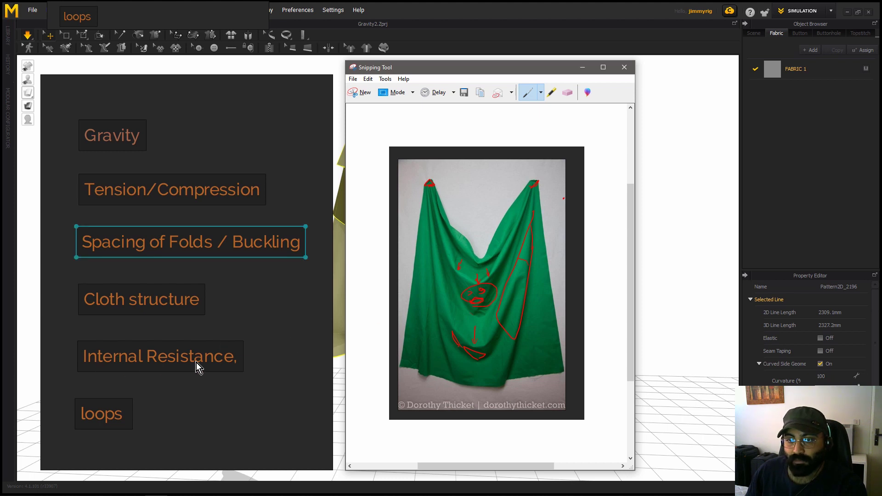
{"action": "left_click_drag", "start_coordinate": [543, 192], "coordinate": [556, 249]}
{"action": "mouse_move", "coordinate": [515, 198]}
{"action": "left_mouse_down"}
{"action": "mouse_move", "coordinate": [489, 226]}
{"action": "mouse_move", "coordinate": [500, 232]}
{"action": "left_mouse_up"}
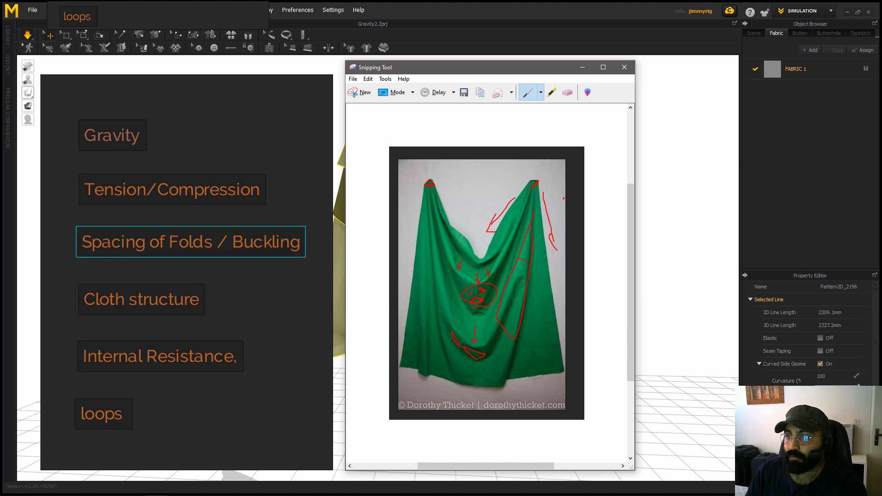
Highlight the loops topic and trace a sagging loop between the cloth's two pinned corners
{"action": "left_click", "coordinate": [115, 416]}
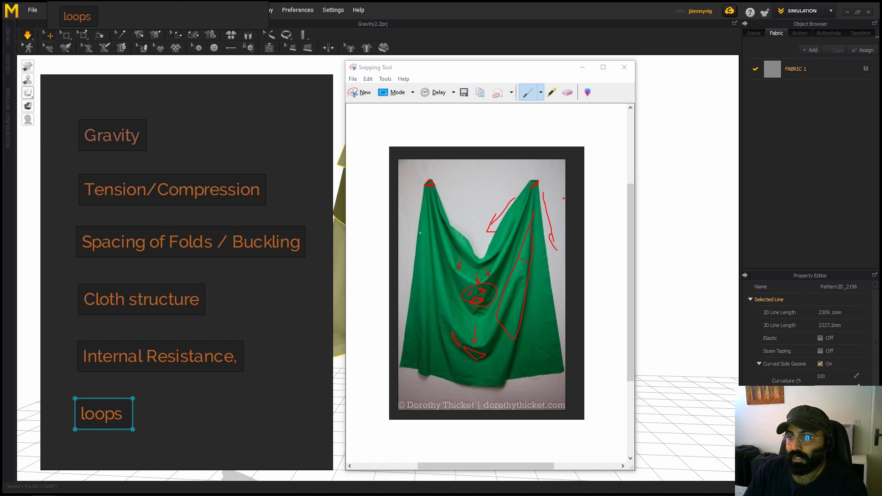
{"action": "left_click", "coordinate": [426, 216]}
{"action": "scroll", "coordinate": [432, 202], "scroll_direction": "up", "scroll_amount": 2}
{"action": "mouse_move", "coordinate": [436, 230]}
{"action": "left_mouse_down"}
{"action": "mouse_move", "coordinate": [473, 278]}
{"action": "mouse_move", "coordinate": [521, 200]}
{"action": "left_mouse_up"}
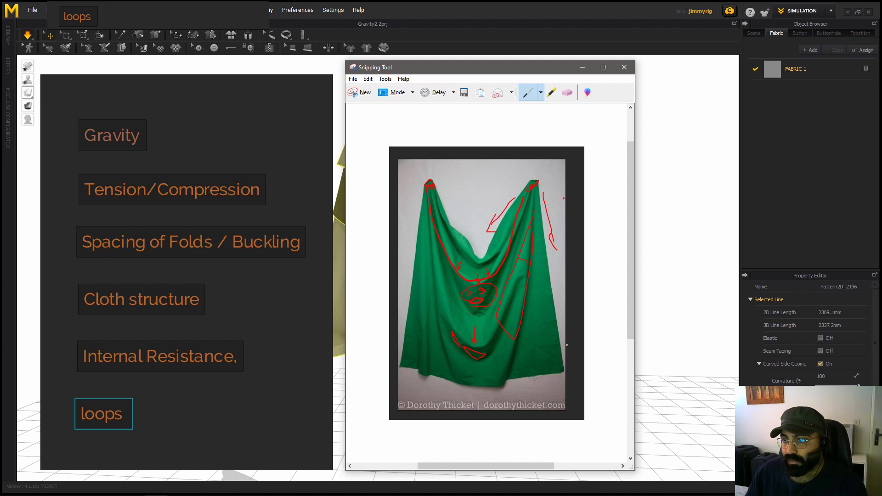
Add short red strokes and an arrow over the smaller folds near the cloth's lower right hem
{"action": "scroll", "coordinate": [566, 345], "scroll_direction": "up", "scroll_amount": 3}
{"action": "left_click_drag", "start_coordinate": [632, 307], "coordinate": [631, 352]}
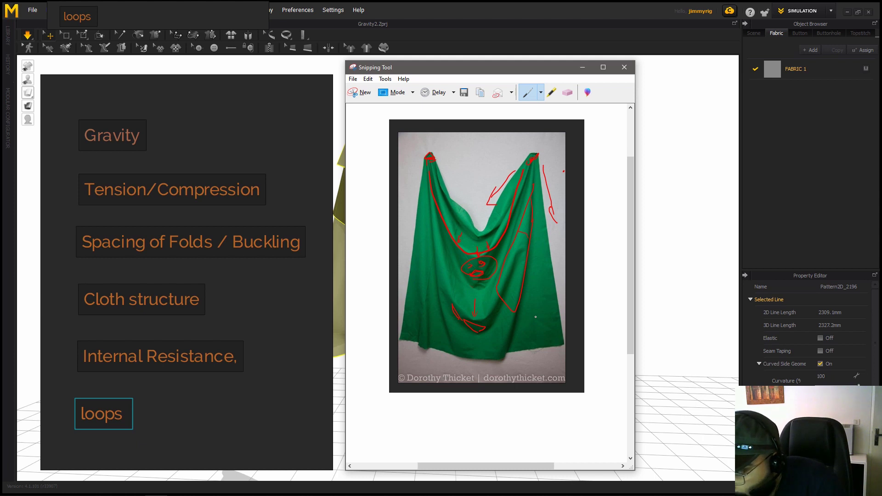
{"action": "left_click_drag", "start_coordinate": [595, 184], "coordinate": [593, 195]}
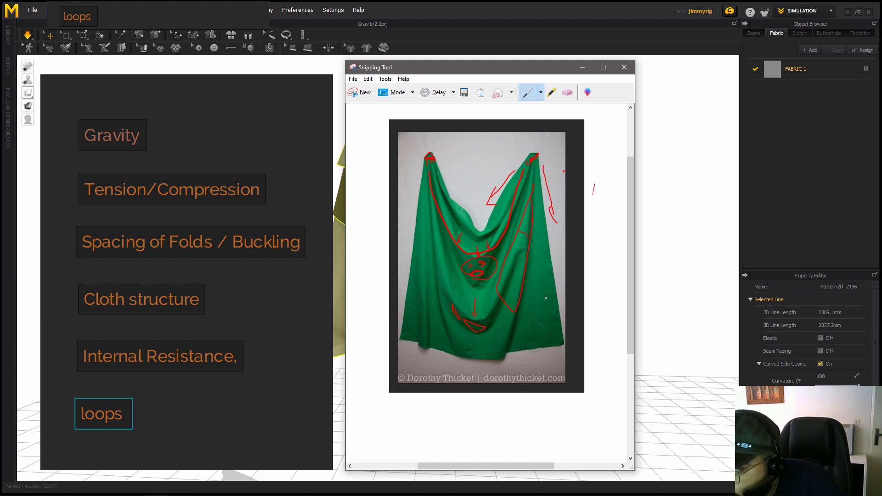
{"action": "mouse_move", "coordinate": [538, 318]}
{"action": "left_mouse_down"}
{"action": "mouse_move", "coordinate": [554, 333]}
{"action": "mouse_move", "coordinate": [555, 317]}
{"action": "left_mouse_up"}
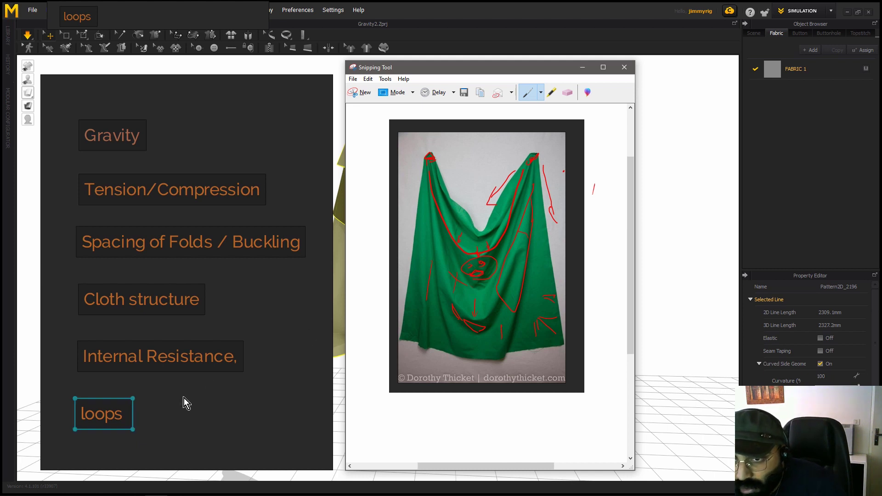
Duplicate the loops label on the reference board and place the copy directly below the original
{"action": "middle_click_drag", "start_coordinate": [158, 433], "coordinate": [199, 345]}
{"action": "scroll", "coordinate": [198, 345], "scroll_direction": "down", "scroll_amount": 2}
{"action": "left_click", "coordinate": [189, 379]}
{"action": "scroll", "coordinate": [189, 379], "scroll_direction": "up", "scroll_amount": 4}
{"action": "left_click", "coordinate": [151, 291]}
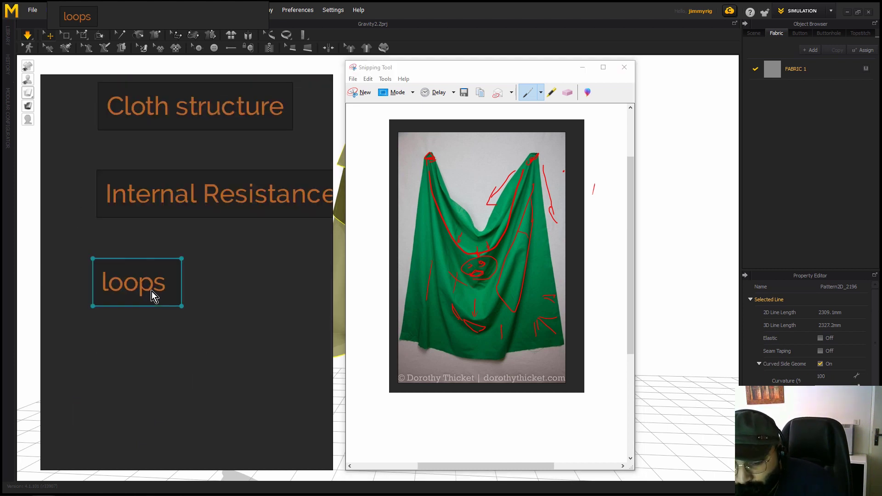
{"action": "key", "text": "ctrl+c"}
{"action": "key", "text": "ctrl+v"}
{"action": "left_click_drag", "start_coordinate": [144, 293], "coordinate": [134, 370]}
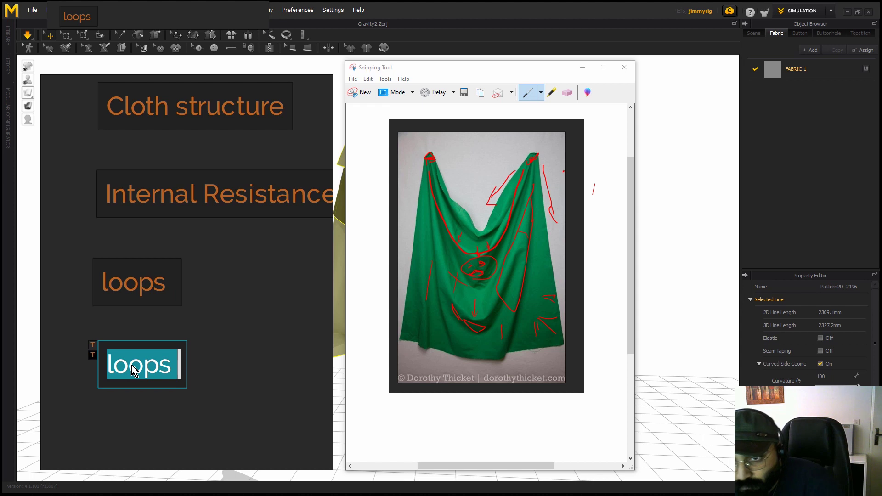
Change the duplicated label's text to "Memory Folds"
{"action": "double_click", "coordinate": [133, 370]}
{"action": "type", "text": "Me"}
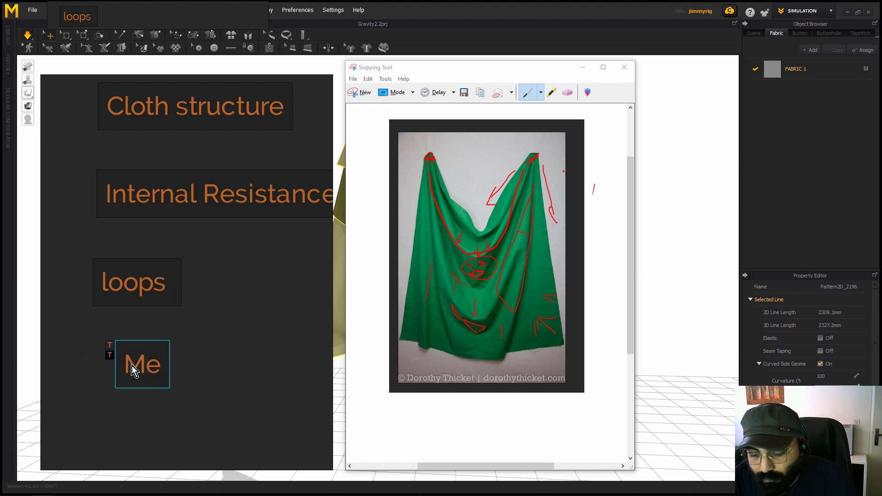
{"action": "type", "text": "mor"}
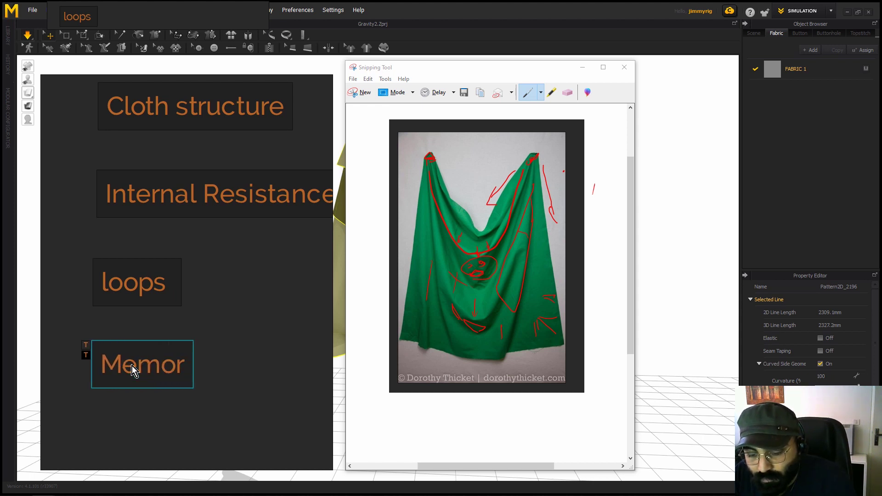
{"action": "key", "text": "BackSpace"}
{"action": "key", "text": "BackSpace"}
{"action": "type", "text": "ory Folds"}
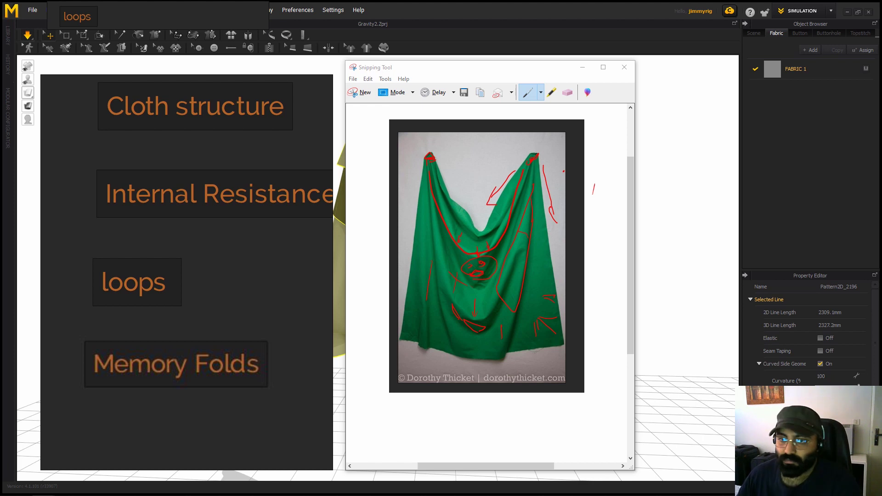
{"action": "scroll", "coordinate": [200, 343], "scroll_direction": "down", "scroll_amount": 3}
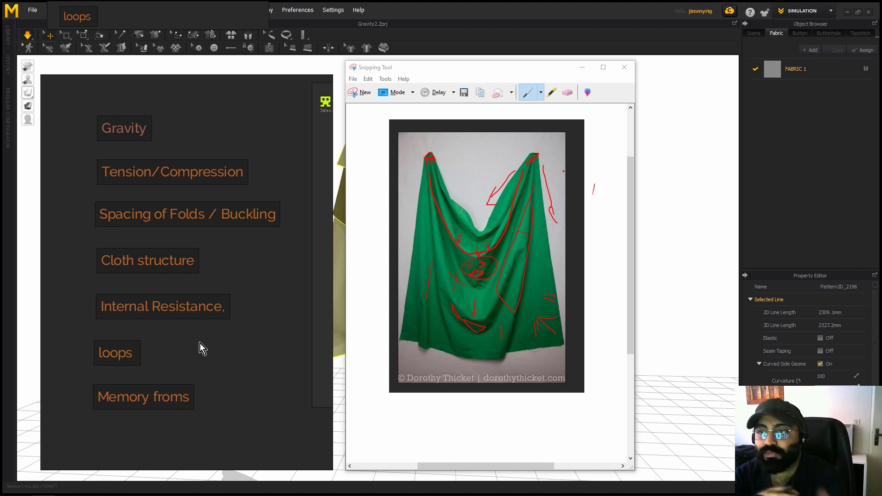
Switch to ZBrush and shrink the reference board tightly around the green cloth photo
{"action": "right_click_drag", "start_coordinate": [252, 365], "coordinate": [234, 361]}
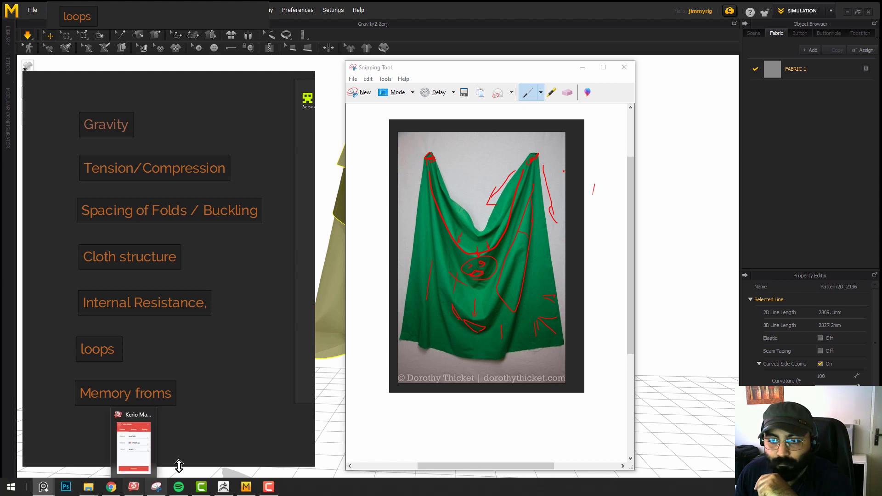
{"action": "left_click", "coordinate": [223, 487]}
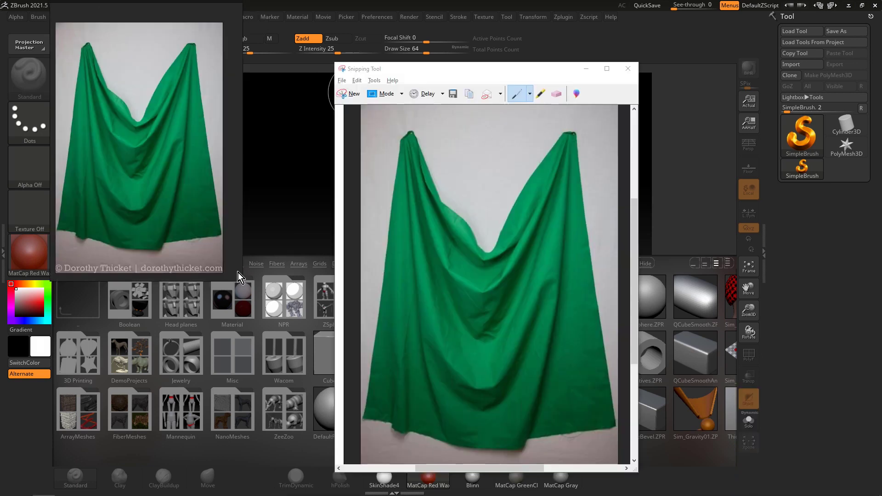
{"action": "left_click_drag", "start_coordinate": [238, 277], "coordinate": [212, 212]}
{"action": "scroll", "coordinate": [178, 126], "scroll_direction": "down", "scroll_amount": 4}
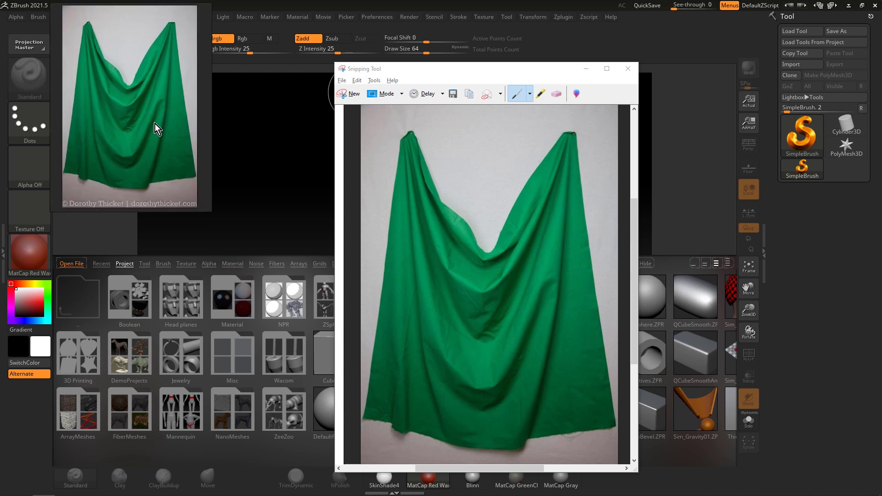
{"action": "middle_click_drag", "start_coordinate": [167, 165], "coordinate": [165, 155]}
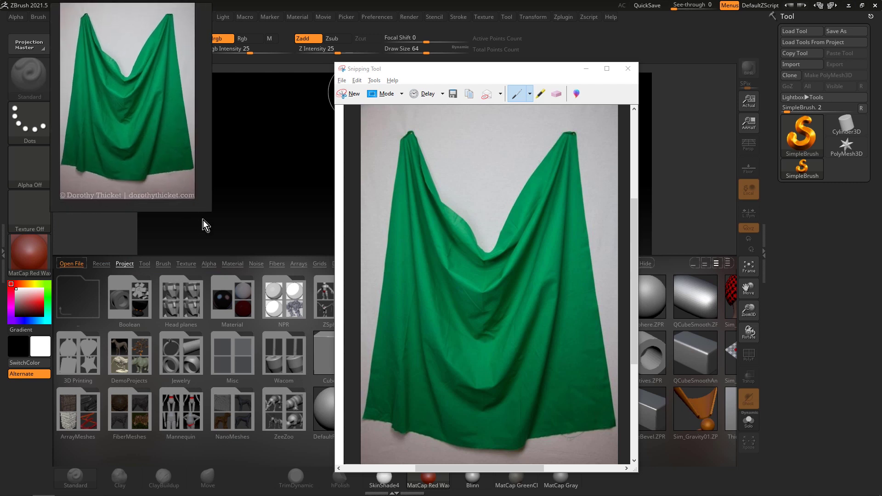
{"action": "left_click_drag", "start_coordinate": [212, 212], "coordinate": [201, 189]}
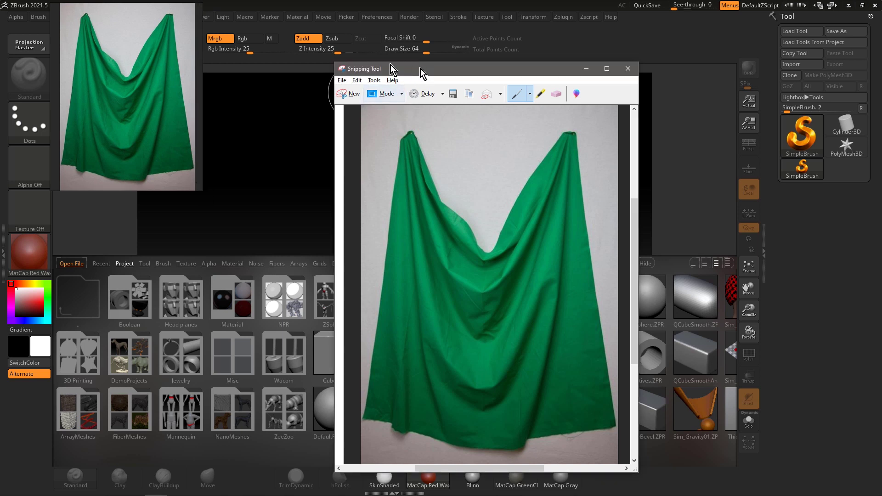
Move the enlarged cloth snip closer to the reference board and trace the cloth's full outer silhouette in red
{"action": "left_click_drag", "start_coordinate": [421, 67], "coordinate": [369, 60]}
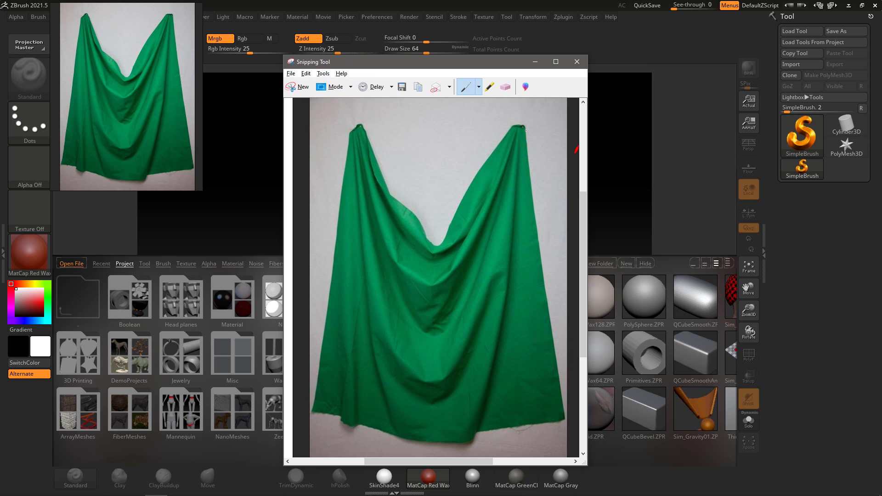
{"action": "mouse_move", "coordinate": [542, 276]}
{"action": "left_mouse_down"}
{"action": "mouse_move", "coordinate": [567, 404]}
{"action": "mouse_move", "coordinate": [548, 424]}
{"action": "mouse_move", "coordinate": [414, 440]}
{"action": "mouse_move", "coordinate": [337, 417]}
{"action": "mouse_move", "coordinate": [318, 374]}
{"action": "mouse_move", "coordinate": [335, 264]}
{"action": "left_mouse_up"}
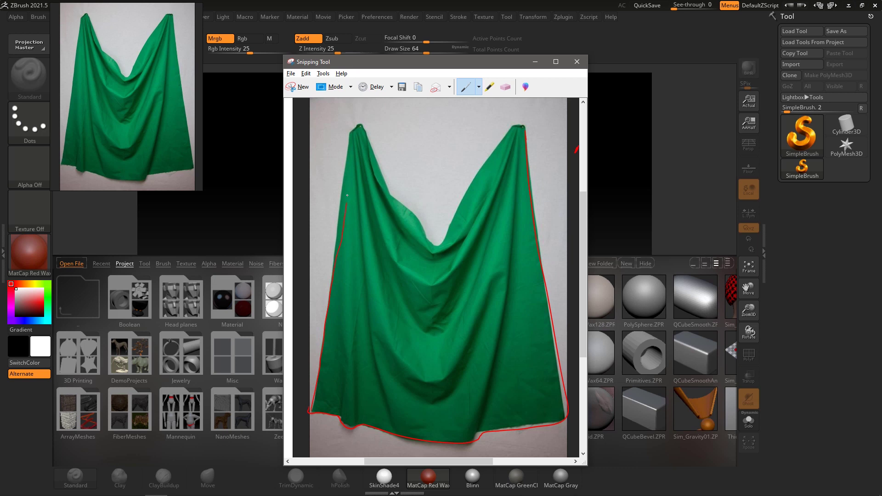
{"action": "mouse_move", "coordinate": [510, 133]}
{"action": "left_mouse_down"}
{"action": "mouse_move", "coordinate": [486, 153]}
{"action": "mouse_move", "coordinate": [438, 240]}
{"action": "mouse_move", "coordinate": [395, 194]}
{"action": "mouse_move", "coordinate": [362, 126]}
{"action": "left_mouse_up"}
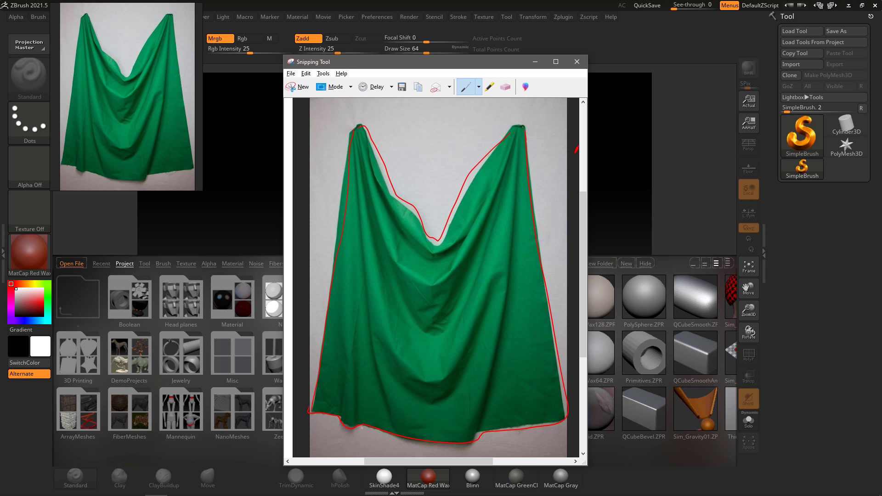
Divide the green cloth's lower edge into three numbered sections in red, and minimize the snip
{"action": "left_click_drag", "start_coordinate": [550, 412], "coordinate": [501, 418]}
{"action": "mouse_move", "coordinate": [487, 419]}
{"action": "left_mouse_down"}
{"action": "mouse_move", "coordinate": [393, 426]}
{"action": "mouse_move", "coordinate": [317, 396]}
{"action": "mouse_move", "coordinate": [361, 405]}
{"action": "left_mouse_up"}
{"action": "left_click_drag", "start_coordinate": [525, 402], "coordinate": [526, 409]}
{"action": "left_click_drag", "start_coordinate": [451, 65], "coordinate": [405, 65]}
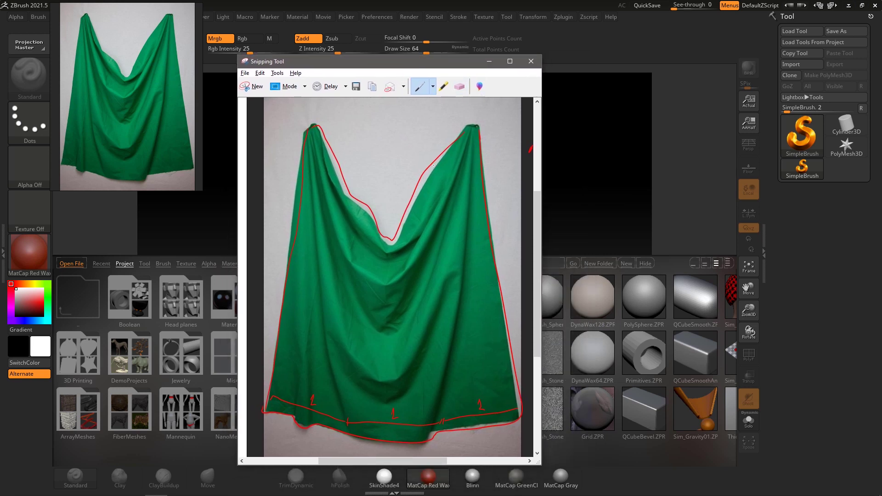
{"action": "left_click", "coordinate": [489, 62]}
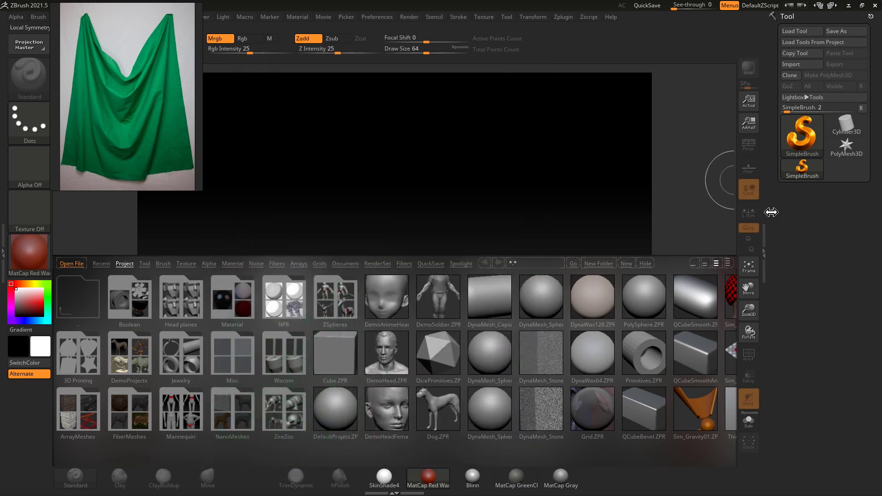
Draw a Plane3D on the canvas as an editable PolyMesh3D and frame it
{"action": "left_click", "coordinate": [808, 138]}
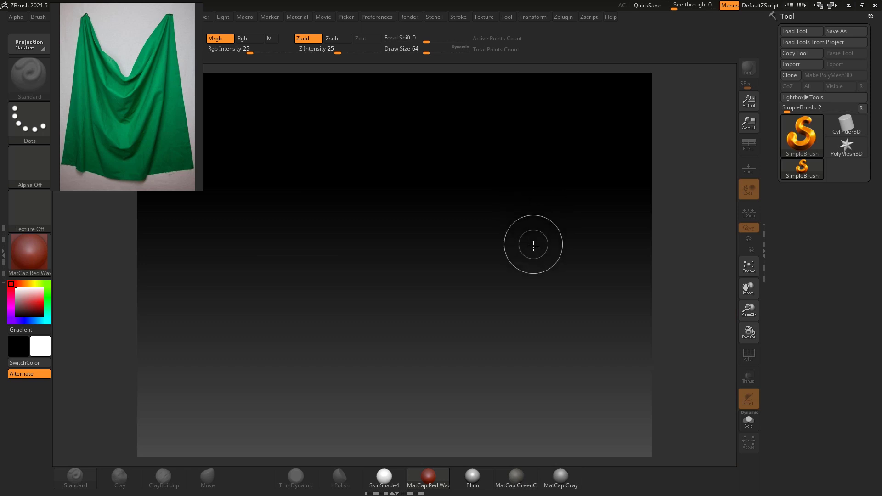
{"action": "left_click", "coordinate": [798, 131]}
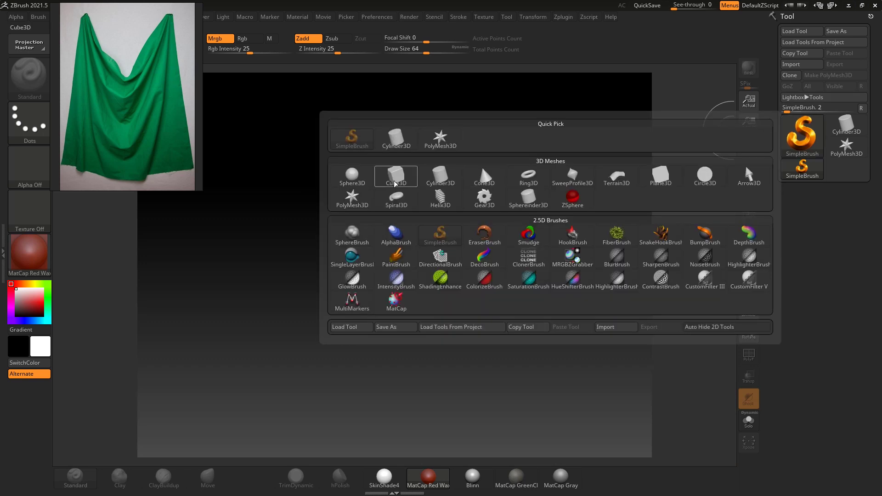
{"action": "left_click", "coordinate": [669, 177]}
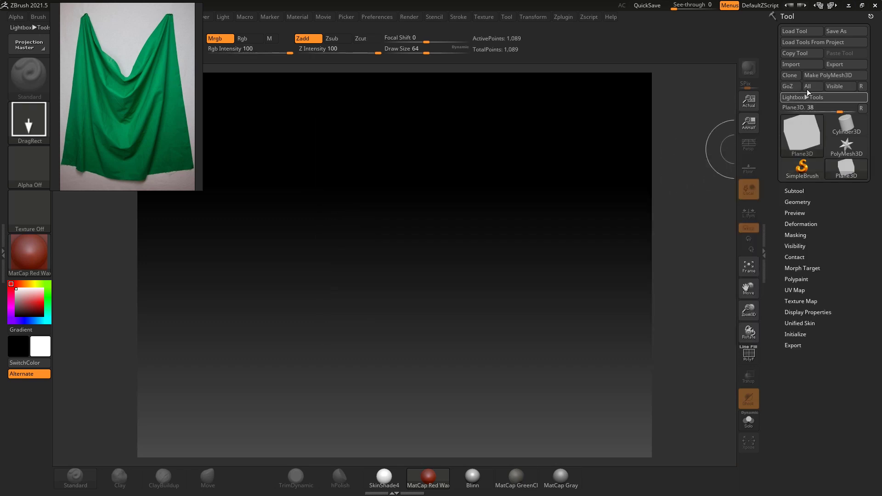
{"action": "left_click", "coordinate": [828, 75]}
{"action": "left_click_drag", "start_coordinate": [416, 228], "coordinate": [394, 331]}
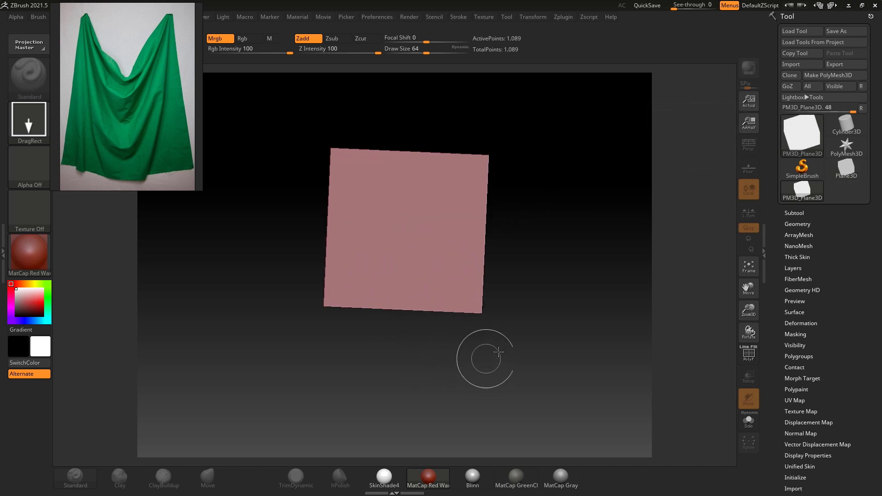
{"action": "key", "text": "t"}
{"action": "key", "text": "f"}
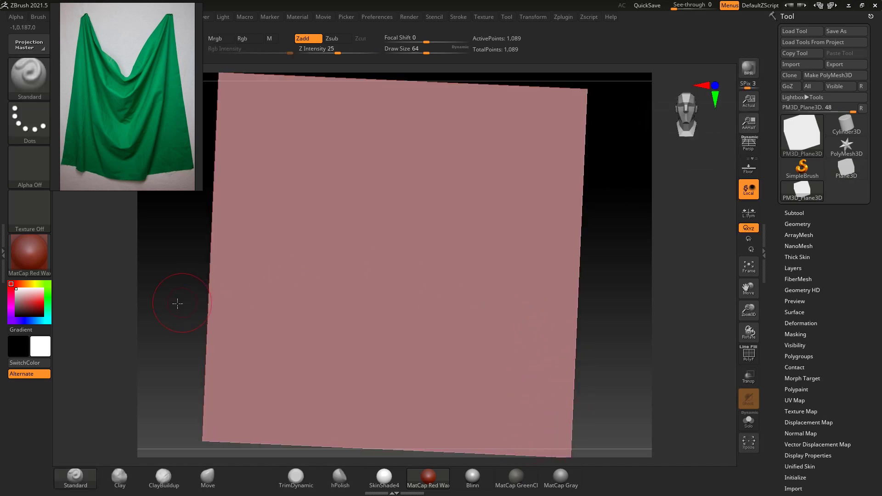
Replace the standard interface with the custom layout that includes MyTools
{"action": "left_click_drag", "start_coordinate": [177, 305], "coordinate": [215, 299]}
{"action": "left_click", "coordinate": [385, 19]}
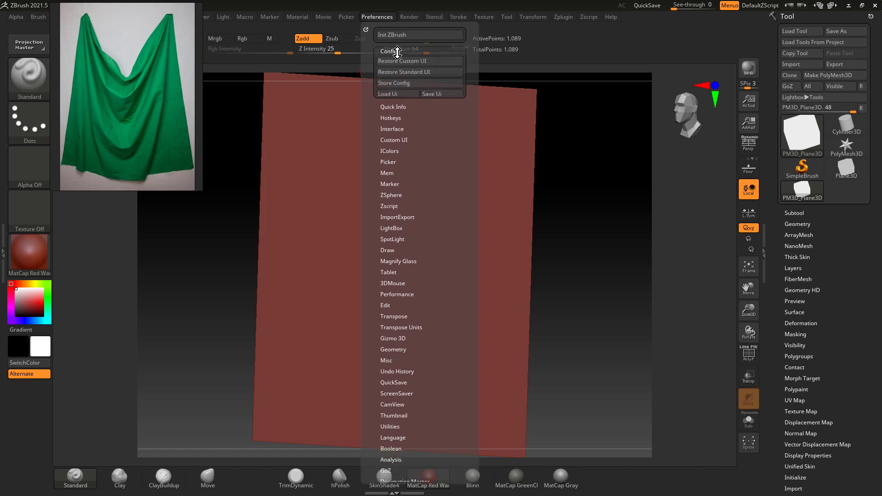
{"action": "left_click", "coordinate": [390, 54]}
{"action": "left_click_drag", "start_coordinate": [591, 306], "coordinate": [497, 248]}
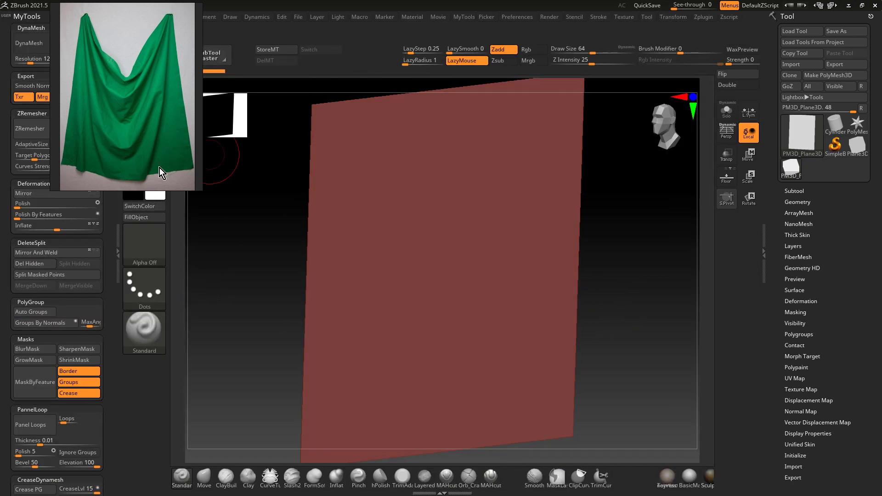
Turn on perspective for the plane and display it in a plain grey material
{"action": "left_click_drag", "start_coordinate": [621, 289], "coordinate": [645, 433]}
{"action": "key", "text": "p"}
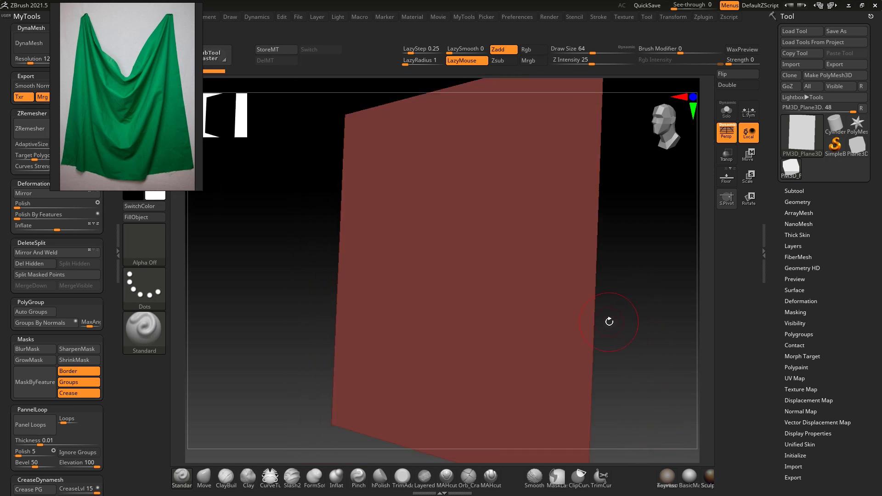
{"action": "left_click_drag", "start_coordinate": [622, 317], "coordinate": [620, 339]}
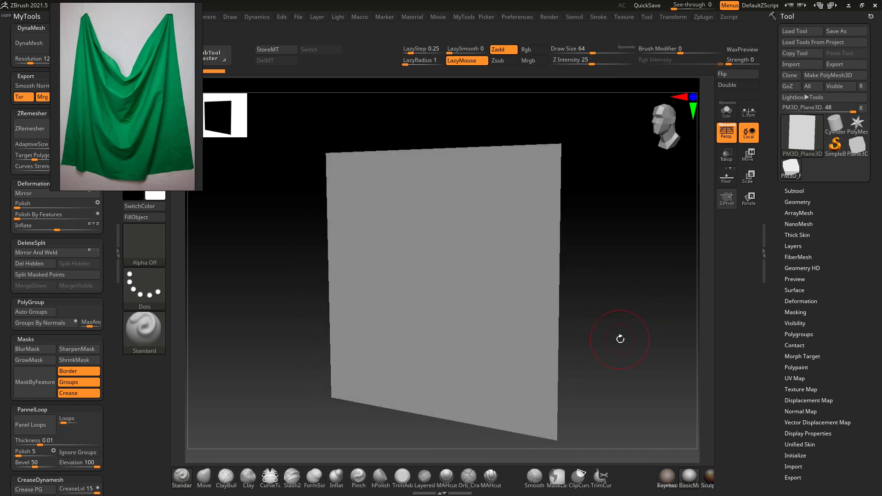
Adjust the placement of the green cloth photo in the floating reference board
{"action": "left_click_drag", "start_coordinate": [165, 171], "coordinate": [180, 65]}
{"action": "left_click_drag", "start_coordinate": [138, 108], "coordinate": [125, 109]}
{"action": "left_click_drag", "start_coordinate": [164, 38], "coordinate": [145, 137]}
Face the plane squarely from the front and choose the Move brush with a draw size of about 250
{"action": "mouse_move", "coordinate": [480, 298]}
{"action": "right_mouse_down"}
{"action": "mouse_move", "coordinate": [460, 278]}
{"action": "mouse_move", "coordinate": [476, 287]}
{"action": "mouse_move", "coordinate": [625, 280]}
{"action": "mouse_move", "coordinate": [635, 287]}
{"action": "mouse_move", "coordinate": [578, 235]}
{"action": "right_mouse_up"}
{"action": "right_click_drag", "start_coordinate": [578, 235], "coordinate": [585, 260], "text": "alt"}
{"action": "key", "text": "s"}
{"action": "left_click_drag", "start_coordinate": [531, 236], "coordinate": [547, 238]}
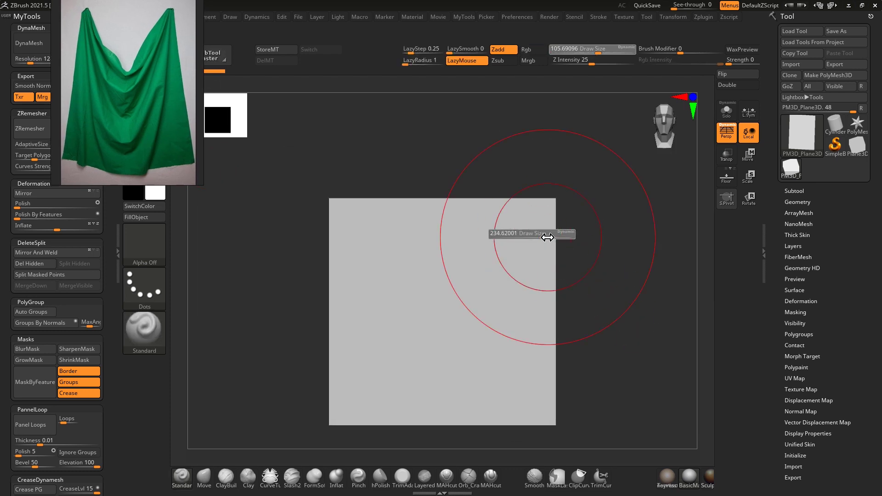
{"action": "key", "text": "shift+f"}
{"action": "key", "text": "shift+f"}
{"action": "right_click_drag", "start_coordinate": [585, 321], "coordinate": [536, 262], "text": "ctrl"}
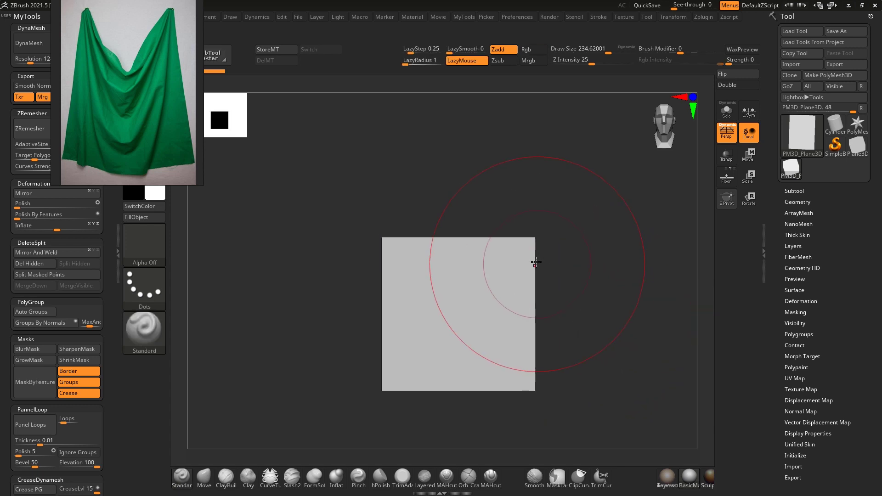
{"action": "key", "text": "b"}
{"action": "key", "text": "m"}
{"action": "key", "text": "v"}
Undo the trial corner pull and scale the plane horizontally to about 0.73 of its width
{"action": "left_click_drag", "start_coordinate": [535, 242], "coordinate": [528, 237]}
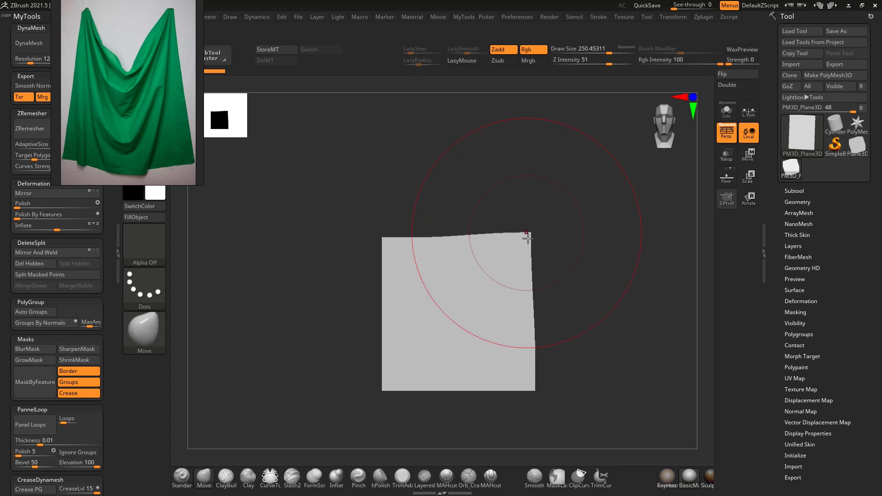
{"action": "key", "text": "ctrl+z"}
{"action": "key", "text": "w"}
{"action": "left_click_drag", "start_coordinate": [426, 312], "coordinate": [442, 315]}
{"action": "left_click_drag", "start_coordinate": [445, 317], "coordinate": [443, 318]}
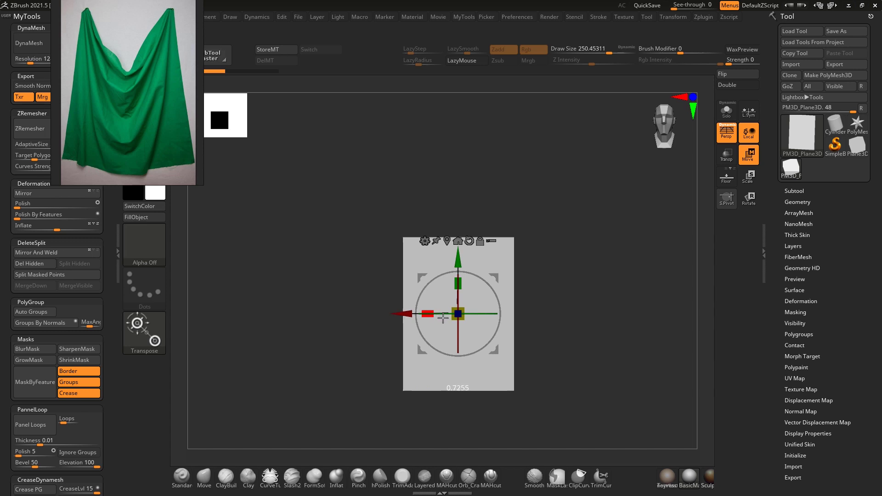
{"action": "key", "text": "q"}
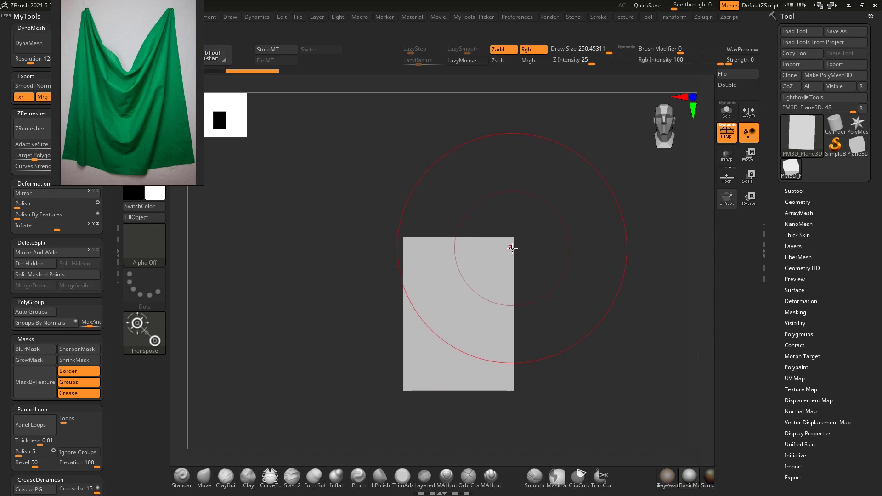
Pull the middle of the plane's top edge down into a smooth dip between the corners with the Move brush
{"action": "left_click_drag", "start_coordinate": [511, 239], "coordinate": [512, 240]}
{"action": "key", "text": "s"}
{"action": "left_click", "coordinate": [460, 250]}
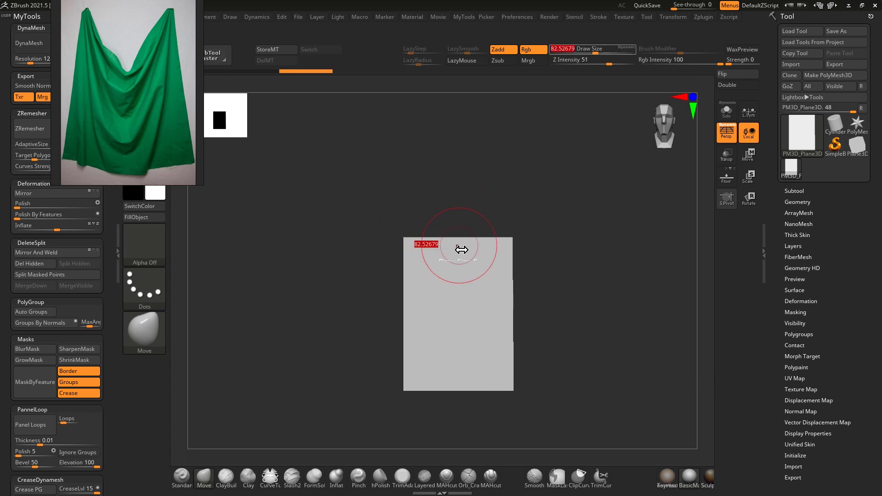
{"action": "left_click_drag", "start_coordinate": [458, 275], "coordinate": [426, 260]}
{"action": "key", "text": "s"}
{"action": "left_click", "coordinate": [456, 267]}
{"action": "left_click_drag", "start_coordinate": [486, 250], "coordinate": [494, 256]}
Try to flare one lower corner outward with the Move brush at a draw size of about 144
{"action": "left_click_drag", "start_coordinate": [529, 295], "coordinate": [524, 259], "text": "alt"}
{"action": "key", "text": "s"}
{"action": "mouse_move", "coordinate": [501, 300]}
{"action": "left_mouse_down"}
{"action": "mouse_move", "coordinate": [510, 301]}
{"action": "mouse_move", "coordinate": [524, 356]}
{"action": "left_mouse_up"}
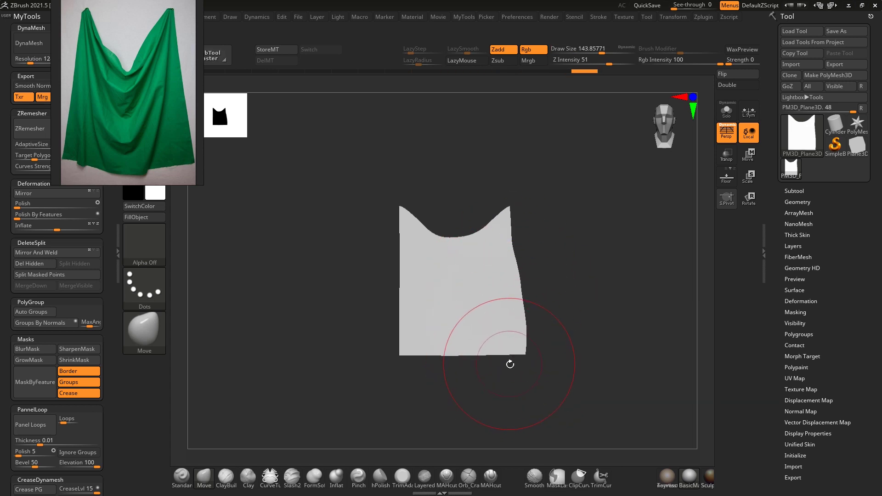
{"action": "key", "text": "ctrl+z"}
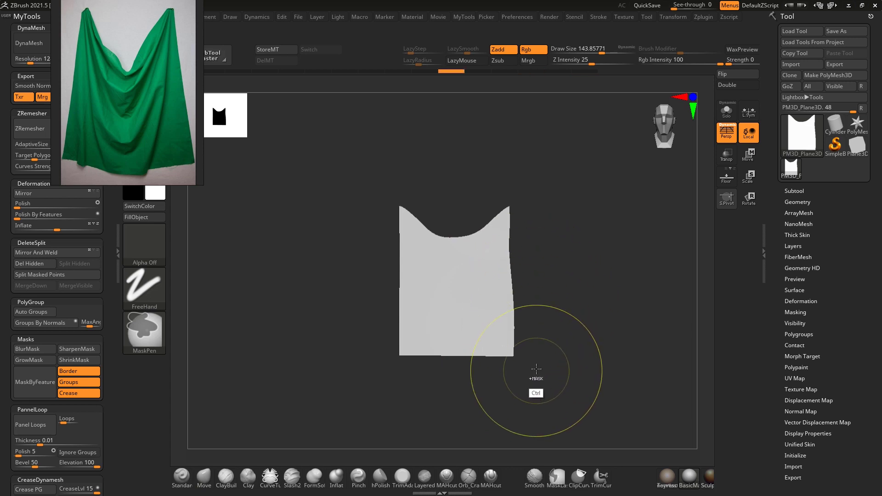
Mask the right side of the cloth and soften the mask into a gradual falloff toward the middle
{"action": "left_click_drag", "start_coordinate": [544, 389], "coordinate": [500, 216], "text": "ctrl"}
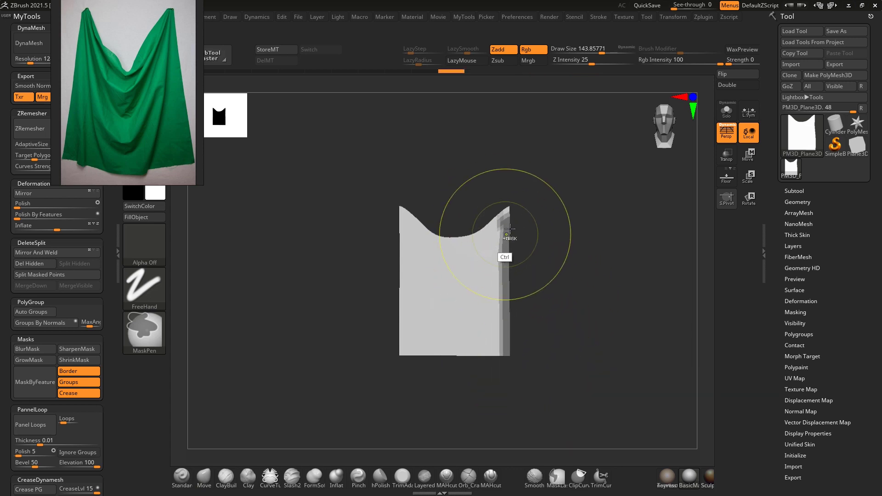
{"action": "left_click_drag", "start_coordinate": [496, 322], "coordinate": [496, 345], "text": "ctrl"}
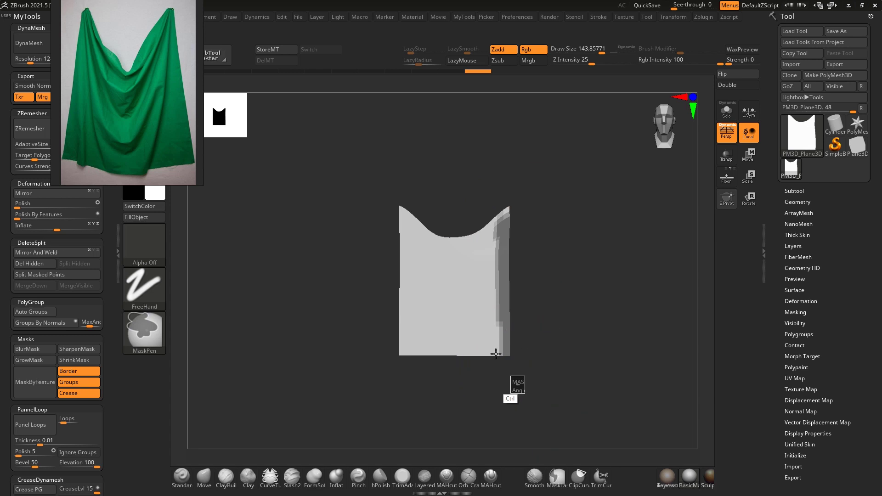
{"action": "left_click_drag", "start_coordinate": [511, 377], "coordinate": [471, 271], "text": "ctrl"}
{"action": "left_click", "coordinate": [496, 296], "text": "ctrl"}
{"action": "left_click", "coordinate": [496, 298], "text": "ctrl"}
{"action": "left_click", "coordinate": [498, 272], "text": "ctrl"}
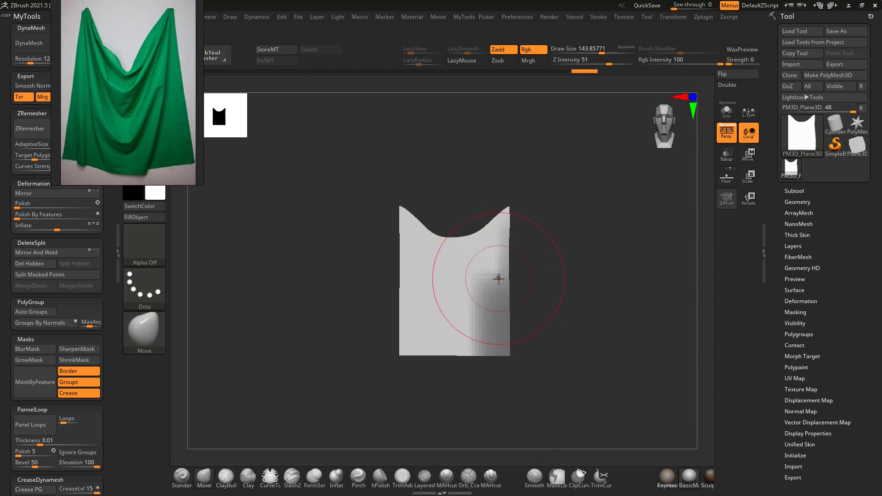
{"action": "key", "text": "bracketleft"}
{"action": "mouse_move", "coordinate": [514, 243]}
{"action": "left_mouse_down", "text": "ctrl"}
{"action": "mouse_move", "coordinate": [478, 337]}
{"action": "mouse_move", "coordinate": [486, 307]}
{"action": "left_mouse_up", "text": "ctrl"}
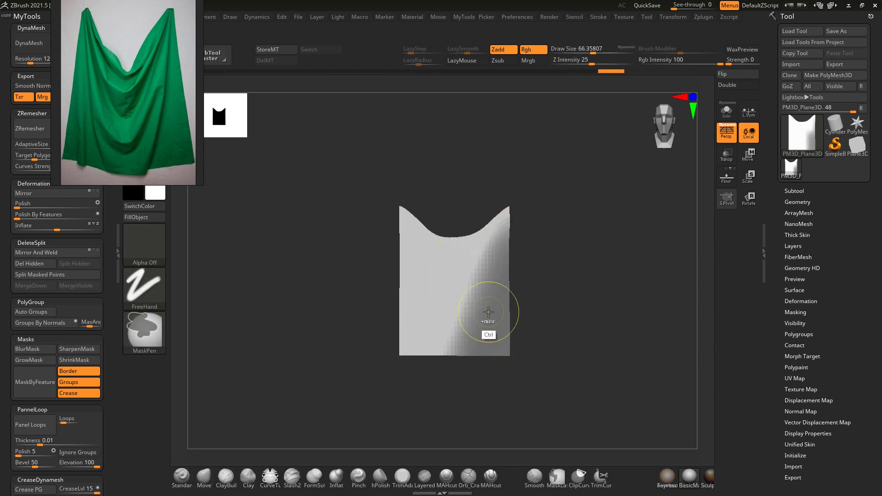
Invert the mask, rotate the right side outward about its upper corner to flare the hem, and clear the mask
{"action": "key", "text": "ctrl+i"}
{"action": "key", "text": "w"}
{"action": "left_click", "coordinate": [507, 219], "text": "alt"}
{"action": "left_click_drag", "start_coordinate": [545, 202], "coordinate": [546, 191]}
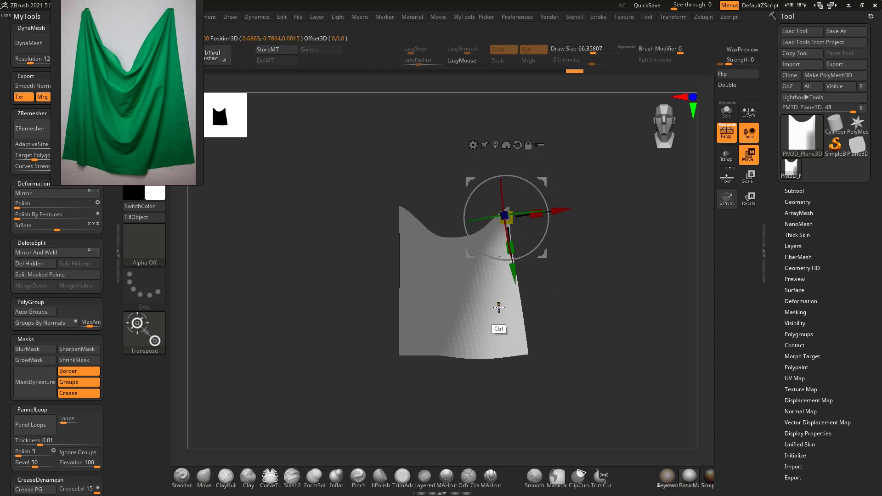
{"action": "key", "text": "ctrl+z"}
{"action": "key", "text": "ctrl+z"}
{"action": "left_click_drag", "start_coordinate": [546, 193], "coordinate": [547, 185]}
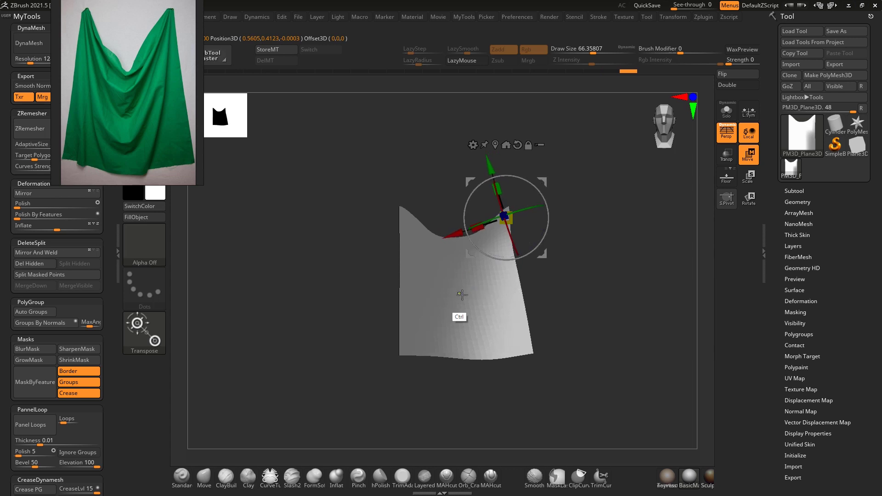
{"action": "left_click", "coordinate": [373, 270], "text": "ctrl"}
{"action": "left_click_drag", "start_coordinate": [368, 345], "coordinate": [387, 382], "text": "ctrl"}
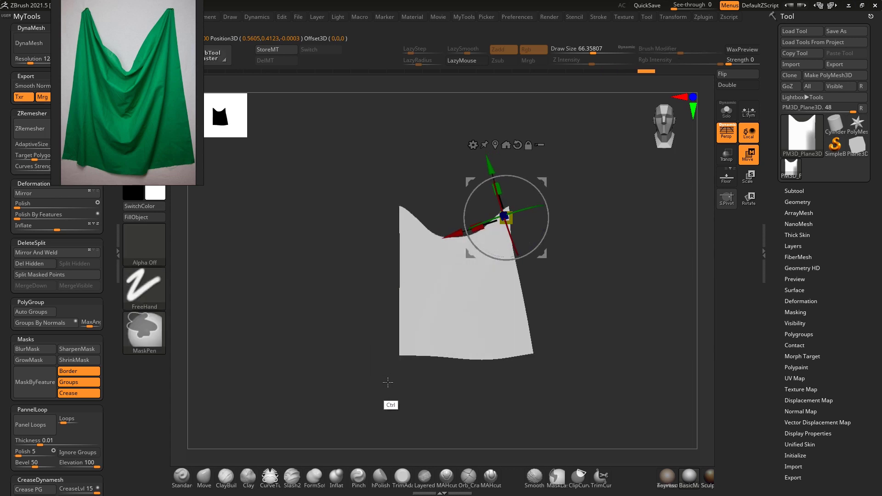
Mask the left side of the cloth, blur the mask's edge, and invert it
{"action": "key", "text": "q"}
{"action": "mouse_move", "coordinate": [404, 315]}
{"action": "left_mouse_down", "text": "ctrl"}
{"action": "mouse_move", "coordinate": [394, 205]}
{"action": "mouse_move", "coordinate": [406, 344]}
{"action": "mouse_move", "coordinate": [415, 295]}
{"action": "mouse_move", "coordinate": [404, 234]}
{"action": "left_mouse_up", "text": "ctrl"}
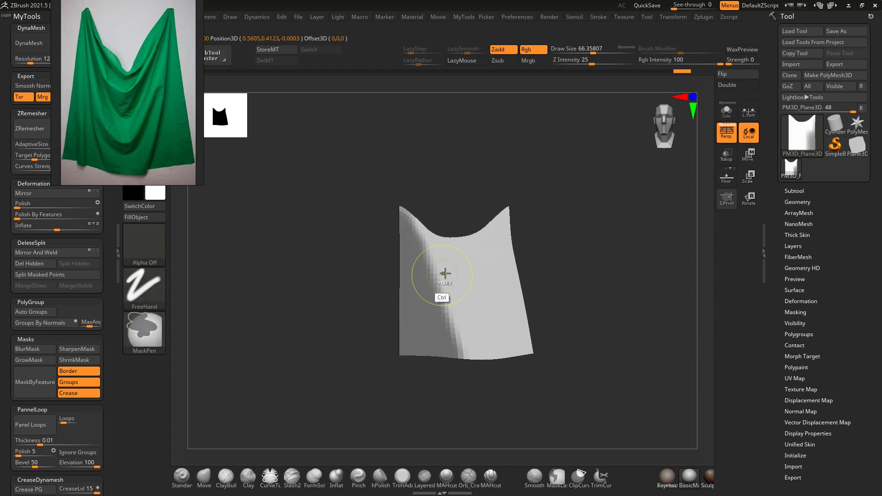
{"action": "left_click", "coordinate": [440, 271], "text": "ctrl"}
{"action": "left_click", "coordinate": [426, 264], "text": "ctrl"}
{"action": "left_click", "coordinate": [440, 229], "text": "ctrl"}
Rotate the left side outward by about 9 degrees about its upper corner and clear the mask
{"action": "key", "text": "w"}
{"action": "left_click", "coordinate": [405, 220], "text": "alt"}
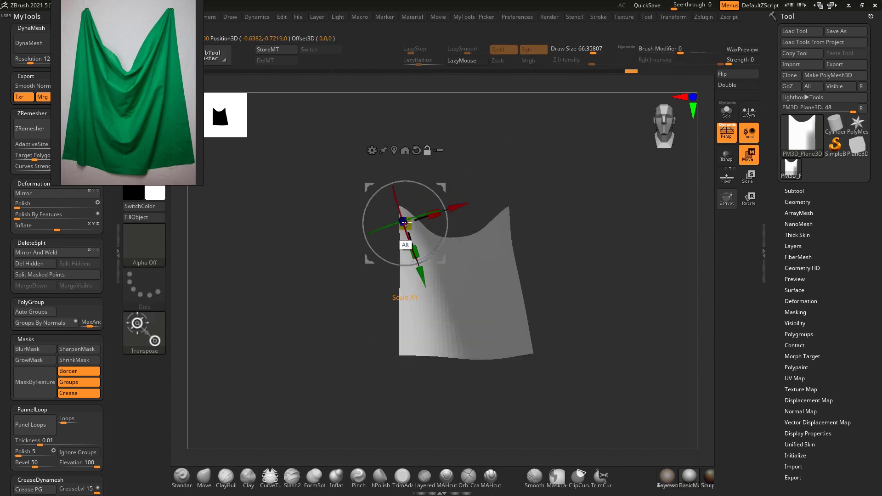
{"action": "left_click_drag", "start_coordinate": [437, 195], "coordinate": [441, 201]}
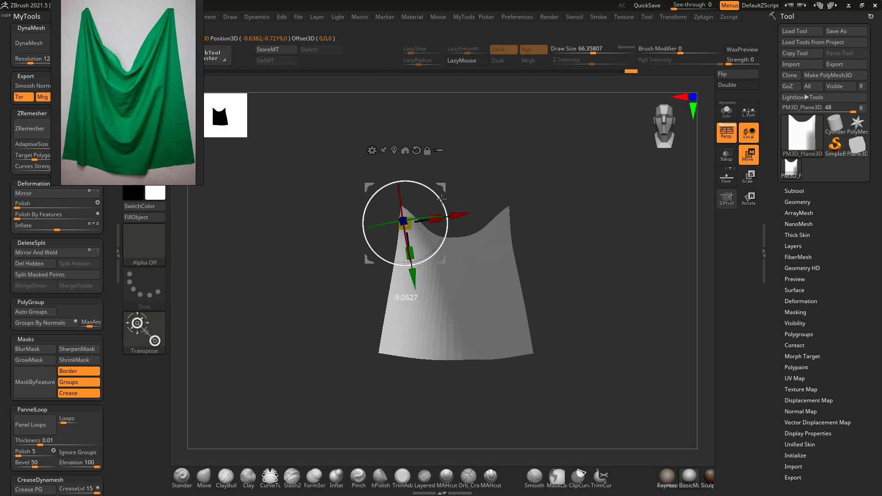
{"action": "left_click", "coordinate": [464, 201], "text": "ctrl"}
Nudge the cloth's upper right corner inward and deepen the top dip slightly with a smaller Move brush
{"action": "key", "text": "q"}
{"action": "key", "text": "s"}
{"action": "left_click_drag", "start_coordinate": [498, 234], "coordinate": [502, 237]}
{"action": "key", "text": "s"}
{"action": "mouse_move", "coordinate": [502, 238]}
{"action": "left_mouse_down"}
{"action": "mouse_move", "coordinate": [502, 246]}
{"action": "mouse_move", "coordinate": [515, 240]}
{"action": "left_mouse_up"}
{"action": "key", "text": "ctrl+z"}
{"action": "key", "text": "b"}
{"action": "key", "text": "m"}
{"action": "key", "text": "v"}
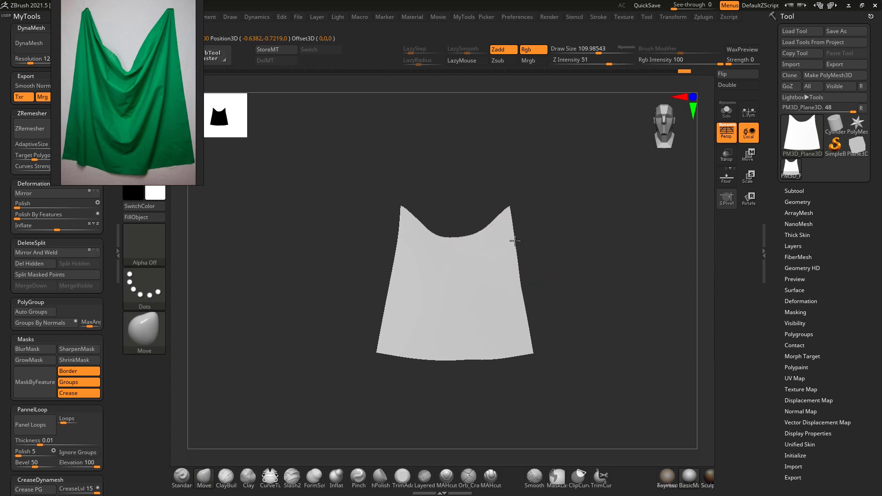
{"action": "key", "text": "["}
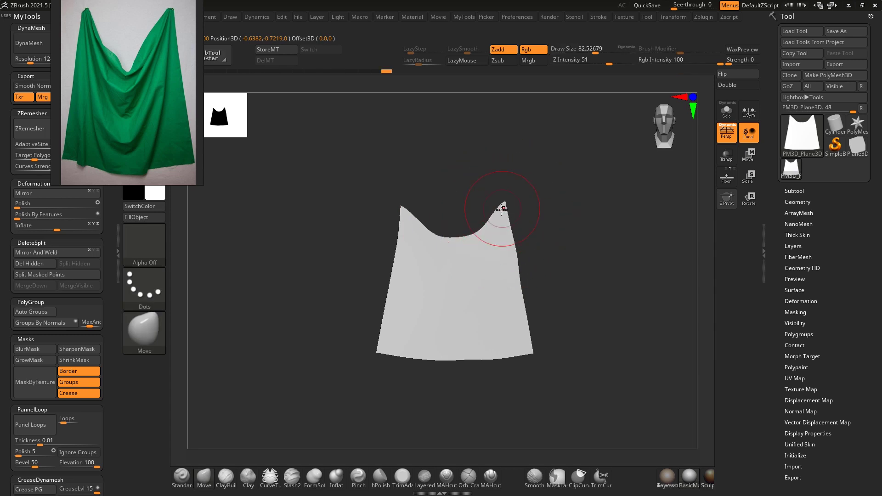
{"action": "left_click_drag", "start_coordinate": [454, 241], "coordinate": [450, 250]}
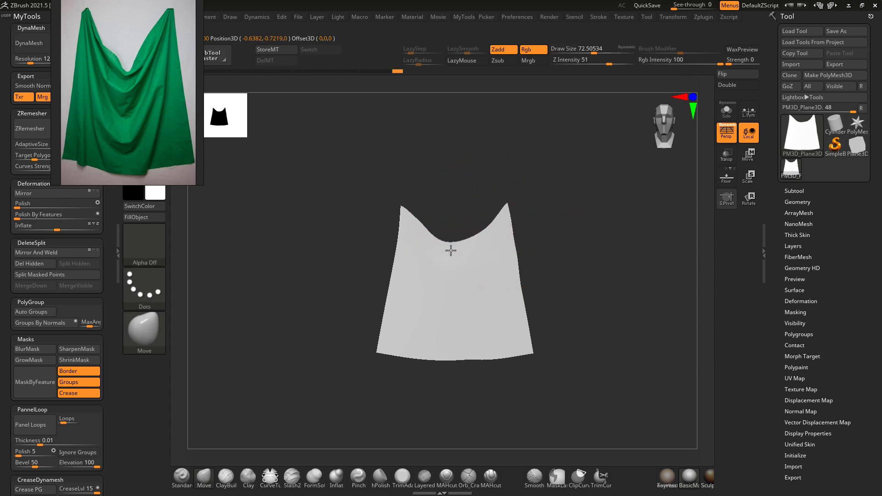
Pull the upper right corner further inward and straighten the edge below it using a draw size of about 124
{"action": "key", "text": "]"}
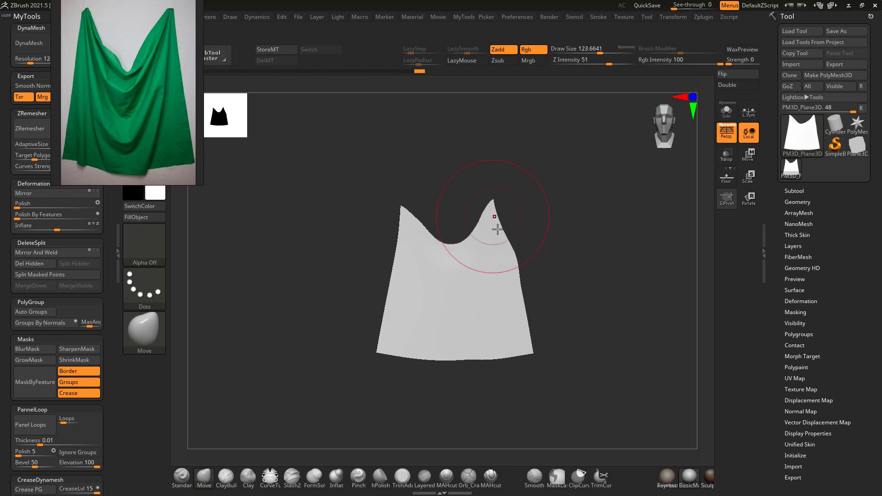
{"action": "left_click_drag", "start_coordinate": [514, 260], "coordinate": [504, 271]}
{"action": "key", "text": "["}
{"action": "key", "text": "["}
{"action": "key", "text": "shift"}
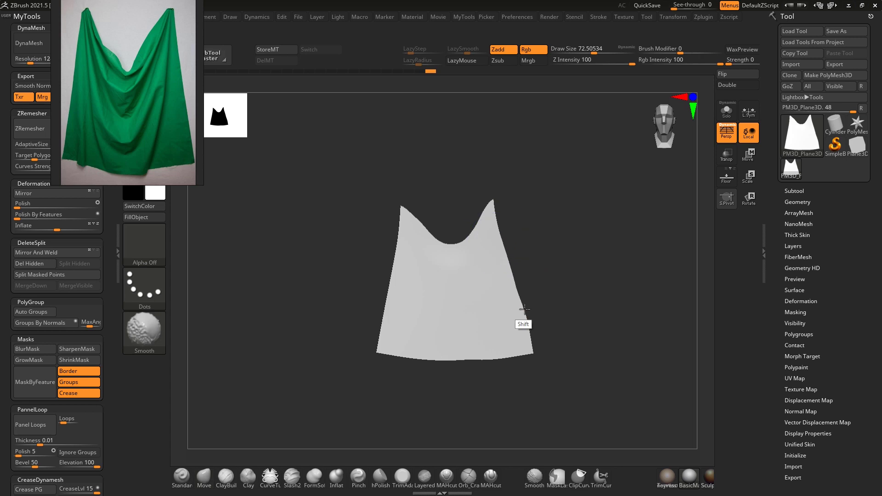
Refine the lower right edge, stretch the hem downward, and deepen the top dip with the Move brush
{"action": "key", "text": "s"}
{"action": "mouse_move", "coordinate": [523, 329]}
{"action": "left_mouse_down"}
{"action": "mouse_move", "coordinate": [529, 335]}
{"action": "mouse_move", "coordinate": [523, 331]}
{"action": "mouse_move", "coordinate": [540, 325]}
{"action": "mouse_move", "coordinate": [518, 327]}
{"action": "left_mouse_up"}
{"action": "key", "text": "s"}
{"action": "key", "text": "s"}
{"action": "left_click", "coordinate": [515, 329]}
{"action": "key", "text": "s"}
{"action": "mouse_move", "coordinate": [455, 350]}
{"action": "left_mouse_down"}
{"action": "mouse_move", "coordinate": [481, 354]}
{"action": "mouse_move", "coordinate": [453, 398]}
{"action": "mouse_move", "coordinate": [453, 416]}
{"action": "left_mouse_up"}
{"action": "key", "text": "s"}
{"action": "left_click_drag", "start_coordinate": [440, 291], "coordinate": [438, 291]}
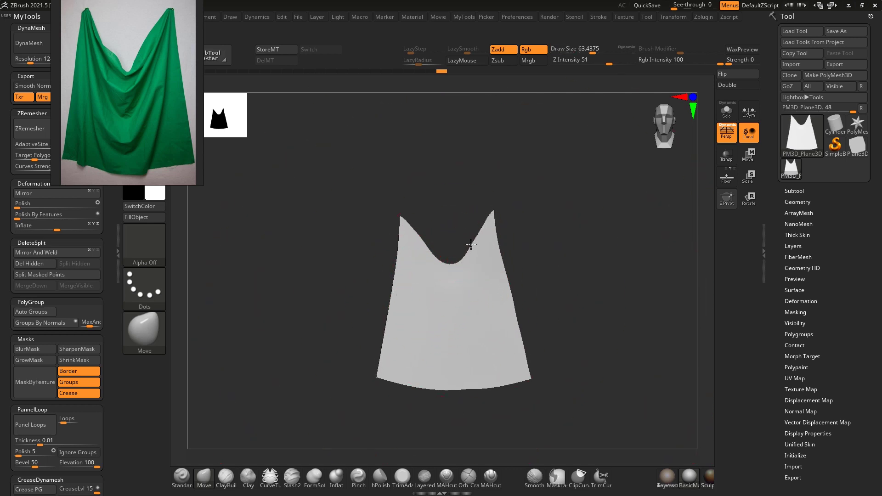
Pull the inner edge of the cloth's upper right peak slightly inward with the Move brush
{"action": "mouse_move", "coordinate": [483, 229]}
{"action": "left_mouse_down"}
{"action": "mouse_move", "coordinate": [460, 261]}
{"action": "mouse_move", "coordinate": [475, 229]}
{"action": "left_mouse_up"}
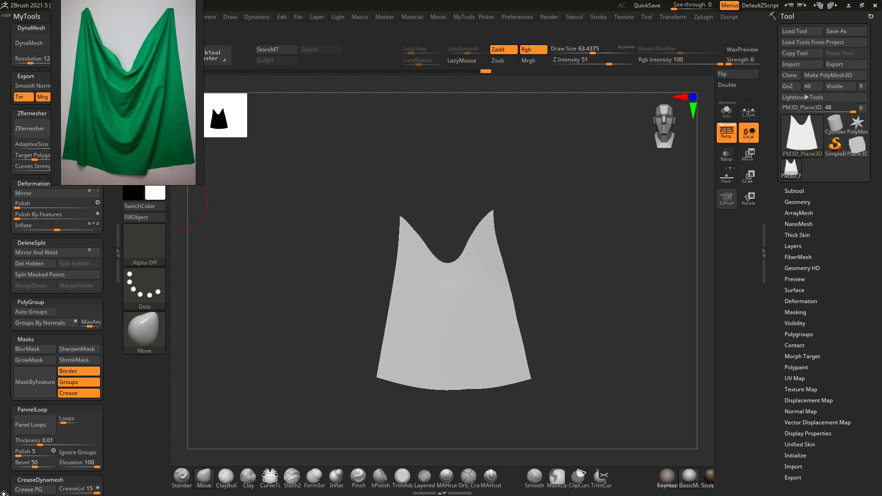
Bring up the cloth capture in Snipping Tool, position it behind ZBrush, and set See-through to 36
{"action": "key", "text": "super"}
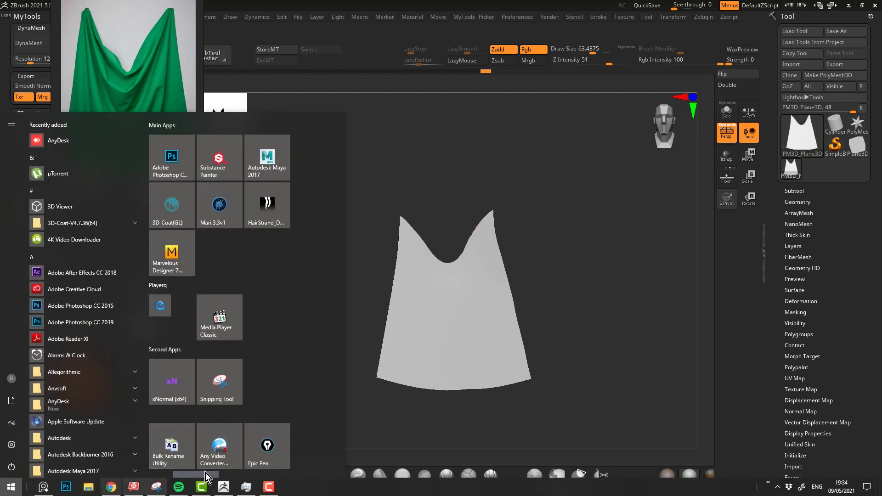
{"action": "key", "text": "super"}
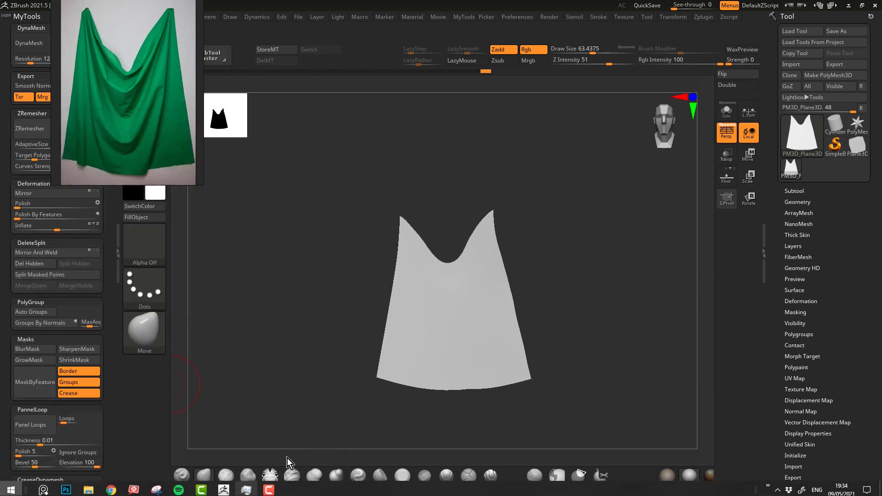
{"action": "key", "text": "super"}
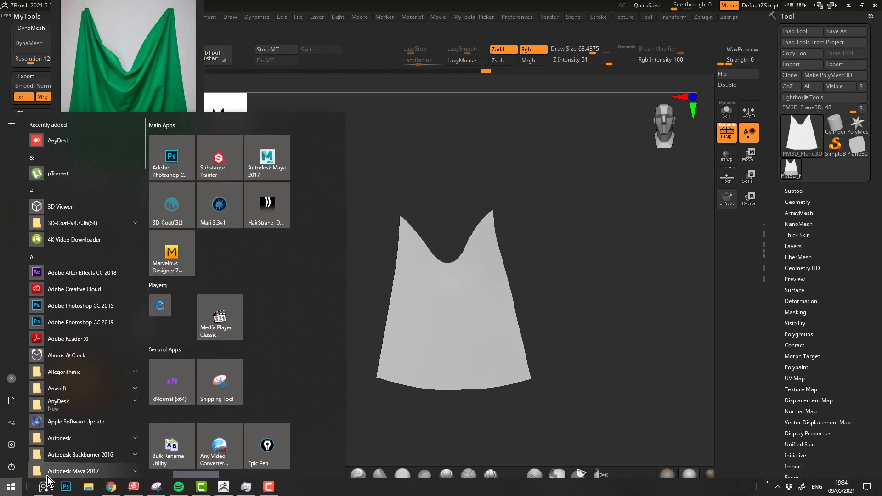
{"action": "left_click", "coordinate": [157, 488]}
{"action": "left_click_drag", "start_coordinate": [406, 60], "coordinate": [438, 61]}
{"action": "left_click", "coordinate": [617, 262]}
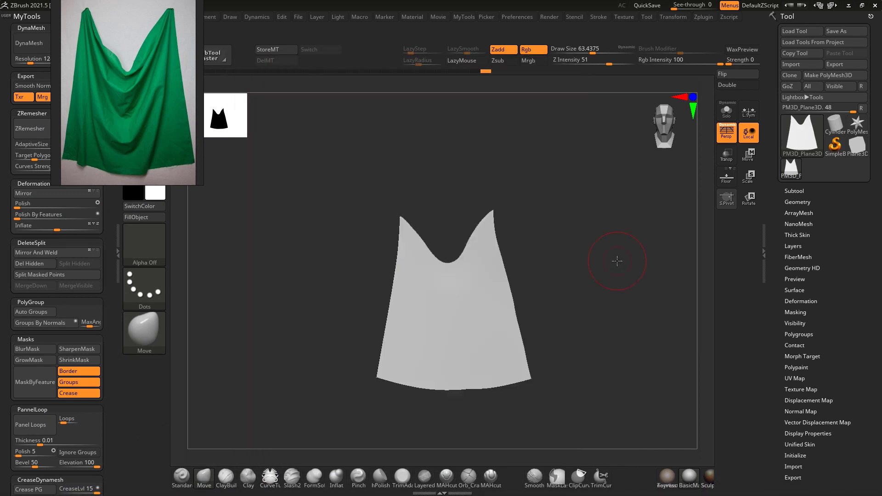
{"action": "left_click_drag", "start_coordinate": [674, 5], "coordinate": [689, 5]}
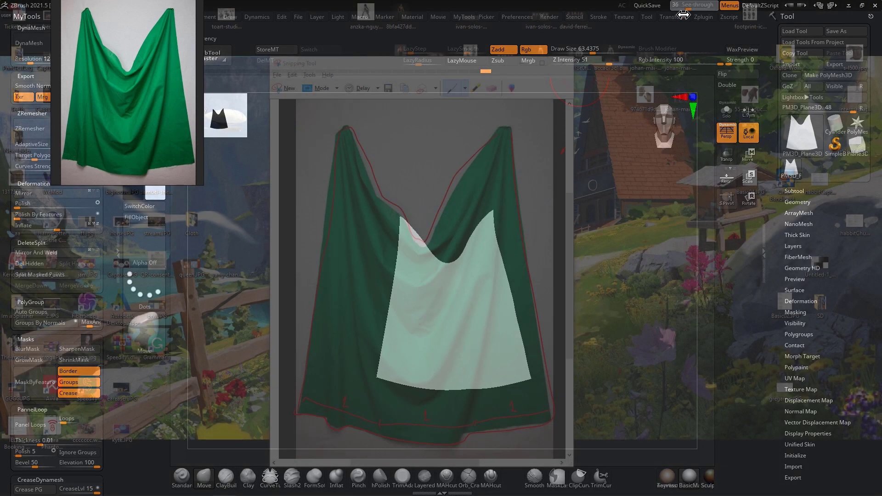
Align the plane over the traced cloth and pull its upper right corner up to the reference peak with the Move brush
{"action": "left_click_drag", "start_coordinate": [613, 257], "coordinate": [561, 256]}
{"action": "mouse_move", "coordinate": [616, 320]}
{"action": "left_mouse_down", "text": "alt"}
{"action": "mouse_move", "coordinate": [617, 365]}
{"action": "mouse_move", "coordinate": [606, 354]}
{"action": "mouse_move", "coordinate": [612, 334]}
{"action": "left_mouse_up", "text": "alt"}
{"action": "key", "text": "s"}
{"action": "mouse_move", "coordinate": [485, 241]}
{"action": "left_mouse_down"}
{"action": "mouse_move", "coordinate": [503, 240]}
{"action": "mouse_move", "coordinate": [494, 223]}
{"action": "mouse_move", "coordinate": [499, 164]}
{"action": "left_mouse_up"}
{"action": "key", "text": "s"}
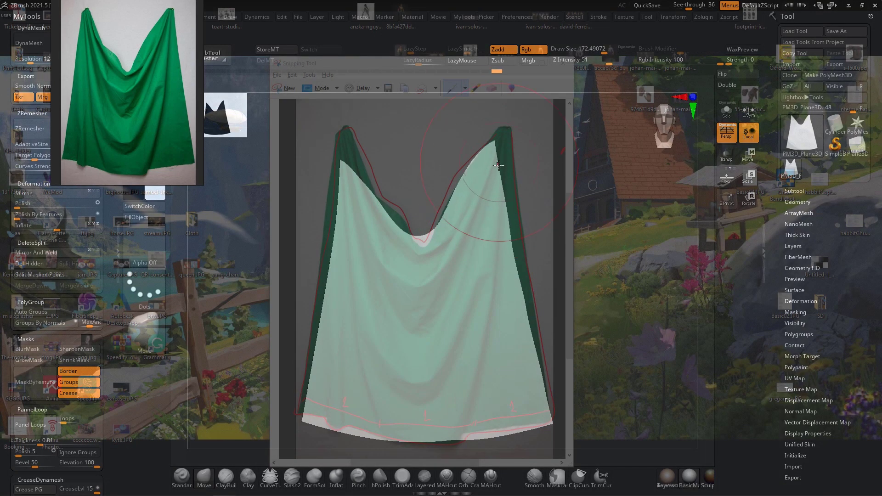
{"action": "left_click_drag", "start_coordinate": [562, 228], "coordinate": [563, 220], "text": "alt"}
{"action": "key", "text": "s"}
{"action": "left_click", "coordinate": [480, 191]}
{"action": "key", "text": "s"}
{"action": "left_click_drag", "start_coordinate": [481, 171], "coordinate": [498, 170]}
{"action": "mouse_move", "coordinate": [490, 161]}
{"action": "left_mouse_down"}
{"action": "mouse_move", "coordinate": [473, 156]}
{"action": "mouse_move", "coordinate": [512, 137]}
{"action": "mouse_move", "coordinate": [498, 124]}
{"action": "left_mouse_up"}
{"action": "key", "text": "s"}
{"action": "key", "text": "bracketright"}
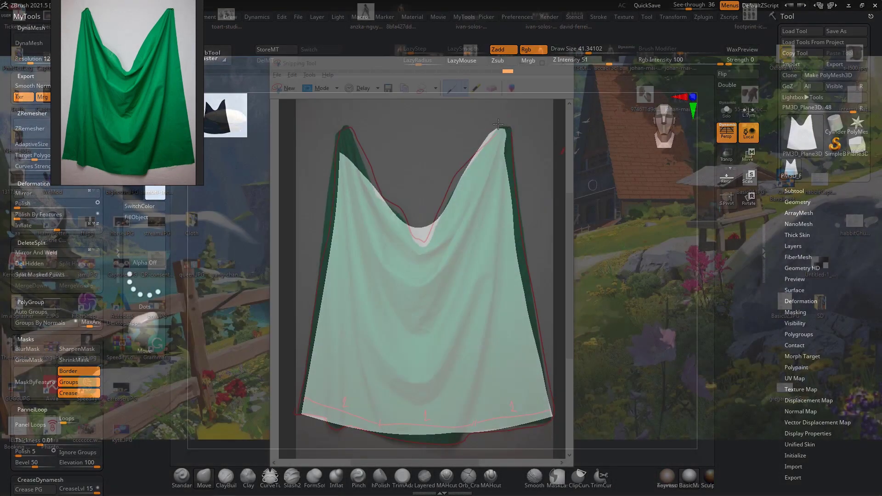
Widen the upper right peak to fill the reference outline and pull the top dip down to the traced low point
{"action": "key", "text": "s"}
{"action": "left_click", "coordinate": [500, 169]}
{"action": "key", "text": "s"}
{"action": "left_click", "coordinate": [488, 163]}
{"action": "key", "text": "s"}
{"action": "left_click", "coordinate": [422, 227]}
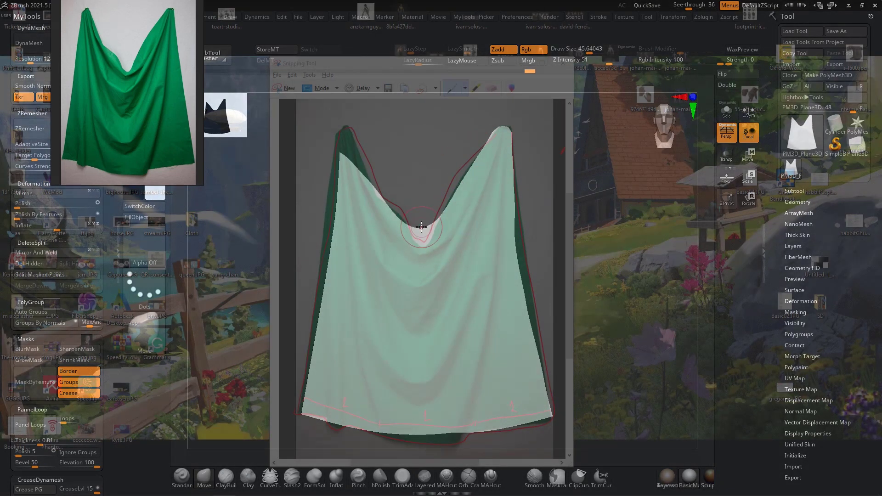
Fit the inner edge left of the dip to the reference and stretch the upper left corner up to its peak
{"action": "key", "text": "s"}
{"action": "left_click", "coordinate": [395, 218]}
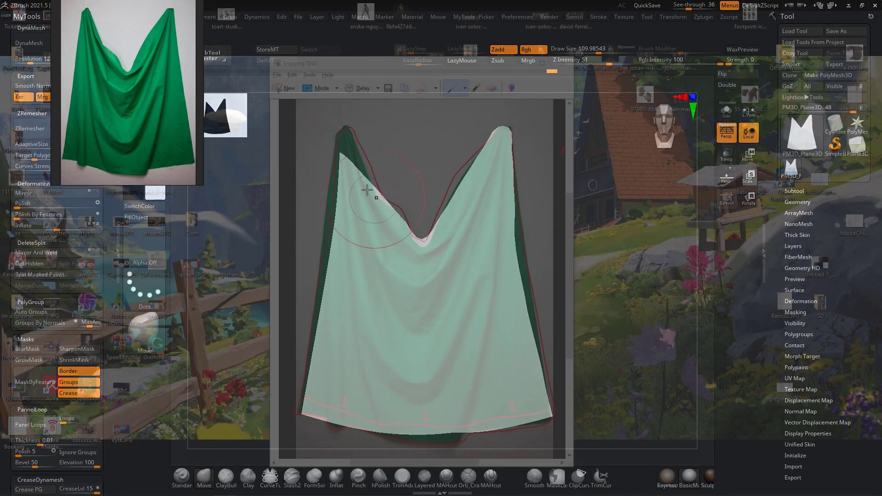
{"action": "key", "text": "s"}
{"action": "left_click", "coordinate": [351, 146]}
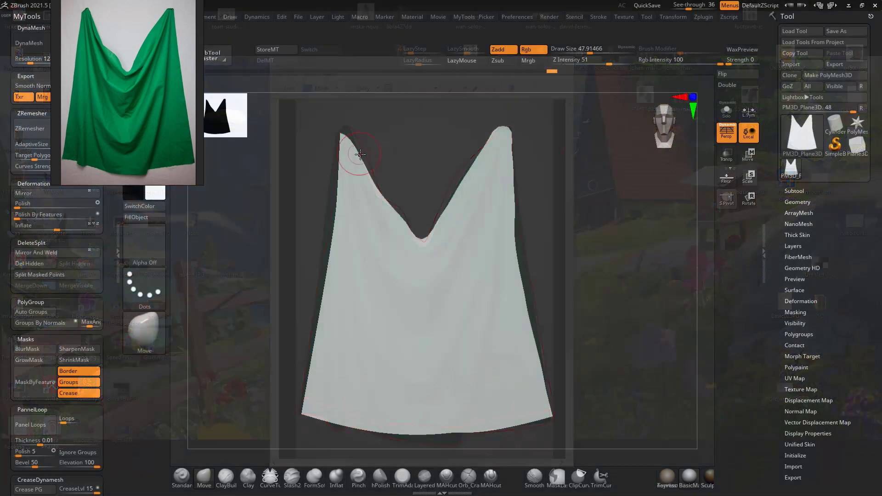
{"action": "key", "text": "s"}
{"action": "left_click", "coordinate": [365, 163]}
Pull the cloth's left edge outward onto the reference outline using a draw size of about 267 for the lower part
{"action": "left_click_drag", "start_coordinate": [342, 214], "coordinate": [332, 215]}
{"action": "key", "text": "s"}
{"action": "left_click", "coordinate": [322, 225]}
{"action": "key", "text": "s"}
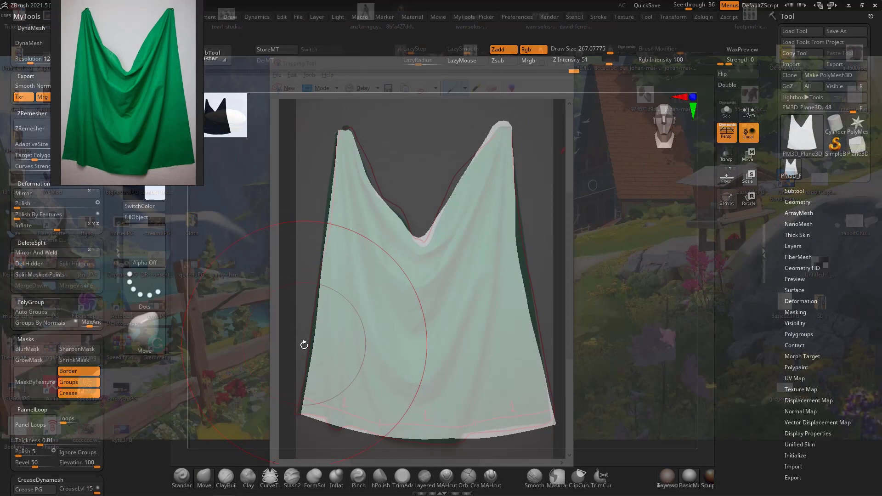
{"action": "left_click", "coordinate": [303, 345]}
{"action": "left_click_drag", "start_coordinate": [316, 347], "coordinate": [298, 357]}
Deepen the top dip slightly and pull the right edge and lower right corner onto the reference outline
{"action": "key", "text": "s"}
{"action": "left_click", "coordinate": [415, 247]}
{"action": "left_click_drag", "start_coordinate": [418, 239], "coordinate": [425, 249]}
{"action": "key", "text": "s"}
{"action": "mouse_move", "coordinate": [499, 301]}
{"action": "left_mouse_down"}
{"action": "mouse_move", "coordinate": [524, 299]}
{"action": "mouse_move", "coordinate": [529, 279]}
{"action": "left_mouse_up"}
{"action": "key", "text": "s"}
{"action": "left_click", "coordinate": [512, 242]}
{"action": "key", "text": "s"}
{"action": "left_click", "coordinate": [542, 395]}
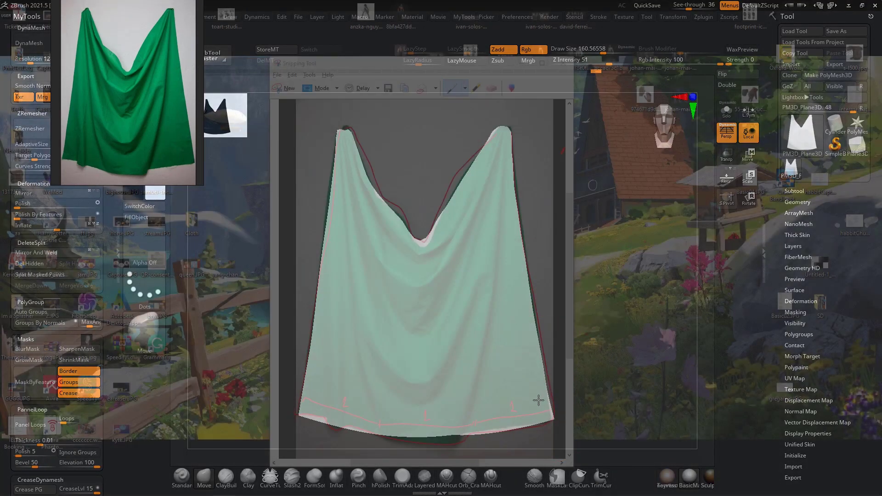
Refine both inner slopes of the top dip against the reference with a draw size of about 114
{"action": "key", "text": "s"}
{"action": "left_click", "coordinate": [454, 198]}
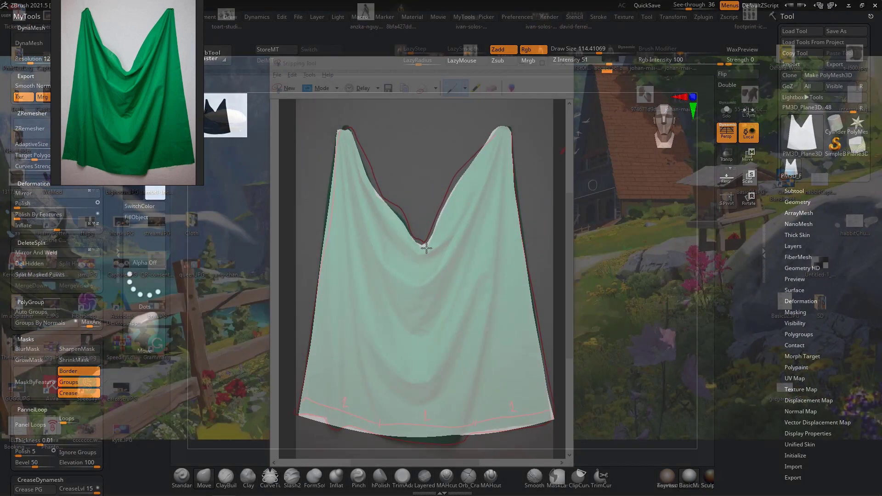
{"action": "left_click_drag", "start_coordinate": [364, 187], "coordinate": [368, 191]}
{"action": "key", "text": "s"}
{"action": "left_click", "coordinate": [333, 197]}
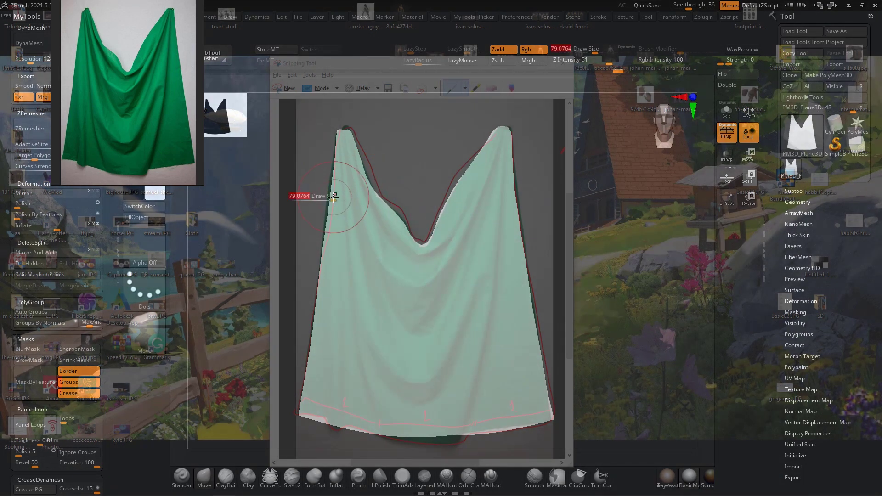
Adjust the hem's lower left and lower right ends and the lower right edge to follow the reference outline
{"action": "left_click_drag", "start_coordinate": [309, 418], "coordinate": [305, 412]}
{"action": "key", "text": "s"}
{"action": "left_click_drag", "start_coordinate": [305, 412], "coordinate": [322, 412]}
{"action": "left_click_drag", "start_coordinate": [501, 426], "coordinate": [507, 422]}
{"action": "left_click_drag", "start_coordinate": [532, 338], "coordinate": [540, 342]}
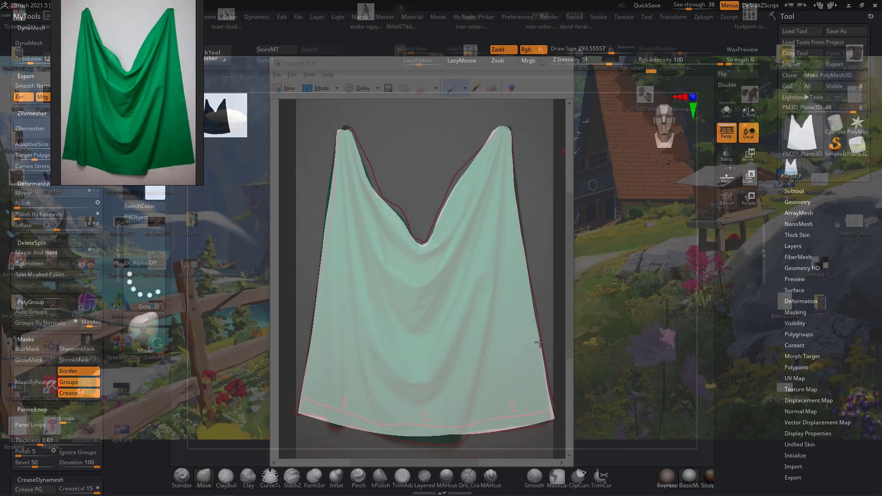
{"action": "key", "text": "s"}
{"action": "left_click_drag", "start_coordinate": [490, 402], "coordinate": [474, 400]}
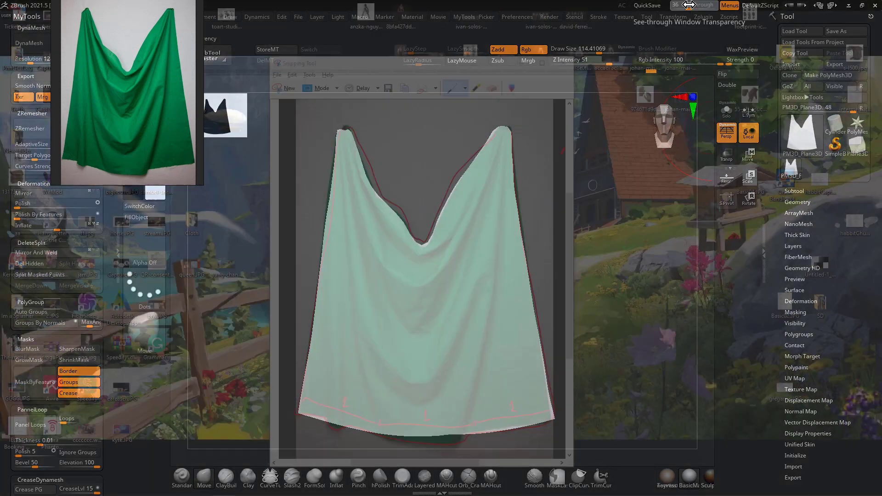
Set See-through to 0 and check the reshaped cloth with its wireframe displayed
{"action": "left_click_drag", "start_coordinate": [689, 6], "coordinate": [660, 5]}
{"action": "mouse_move", "coordinate": [563, 349]}
{"action": "left_mouse_down"}
{"action": "mouse_move", "coordinate": [571, 315]}
{"action": "mouse_move", "coordinate": [555, 322]}
{"action": "mouse_move", "coordinate": [574, 324]}
{"action": "mouse_move", "coordinate": [583, 309]}
{"action": "left_mouse_up"}
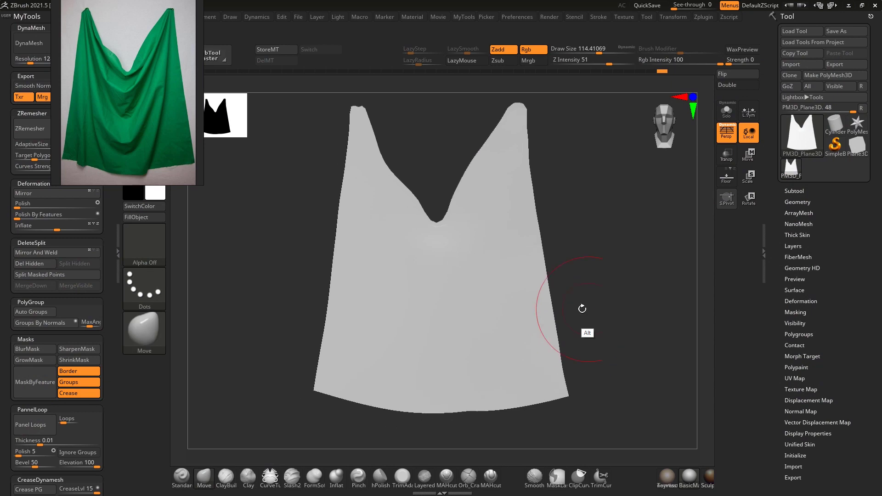
{"action": "key", "text": "shift+f"}
{"action": "mouse_move", "coordinate": [435, 264]}
{"action": "left_mouse_down", "text": "shift"}
{"action": "mouse_move", "coordinate": [437, 241]}
{"action": "mouse_move", "coordinate": [368, 143]}
{"action": "mouse_move", "coordinate": [373, 395]}
{"action": "mouse_move", "coordinate": [452, 351]}
{"action": "mouse_move", "coordinate": [530, 415]}
{"action": "mouse_move", "coordinate": [519, 122]}
{"action": "mouse_move", "coordinate": [386, 221]}
{"action": "mouse_move", "coordinate": [342, 232]}
{"action": "mouse_move", "coordinate": [333, 387]}
{"action": "left_mouse_up", "text": "shift"}
{"action": "key", "text": "shift+f"}
Select the DamStandard brush with a draw size of about 29 for carving folds
{"action": "mouse_move", "coordinate": [612, 332]}
{"action": "right_mouse_down", "text": "ctrl"}
{"action": "mouse_move", "coordinate": [622, 307]}
{"action": "mouse_move", "coordinate": [620, 350]}
{"action": "right_mouse_up", "text": "ctrl"}
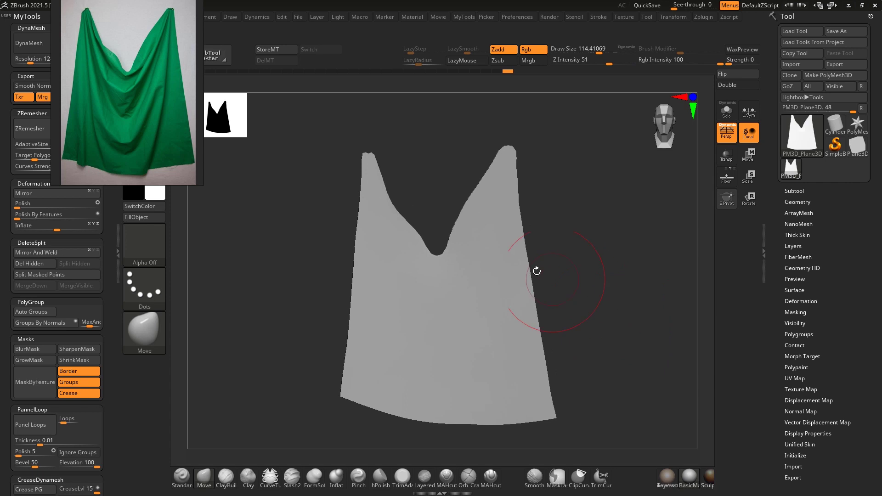
{"action": "left_click_drag", "start_coordinate": [602, 299], "coordinate": [604, 300]}
{"action": "key", "text": "s"}
{"action": "left_click_drag", "start_coordinate": [468, 306], "coordinate": [460, 314]}
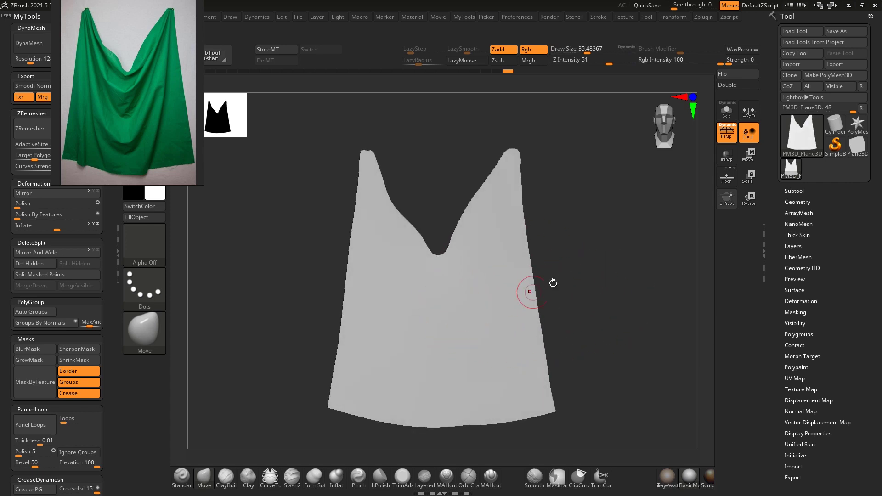
{"action": "right_click_drag", "start_coordinate": [521, 288], "coordinate": [548, 279]}
{"action": "key", "text": "b"}
{"action": "key", "text": "d"}
{"action": "key", "text": "s"}
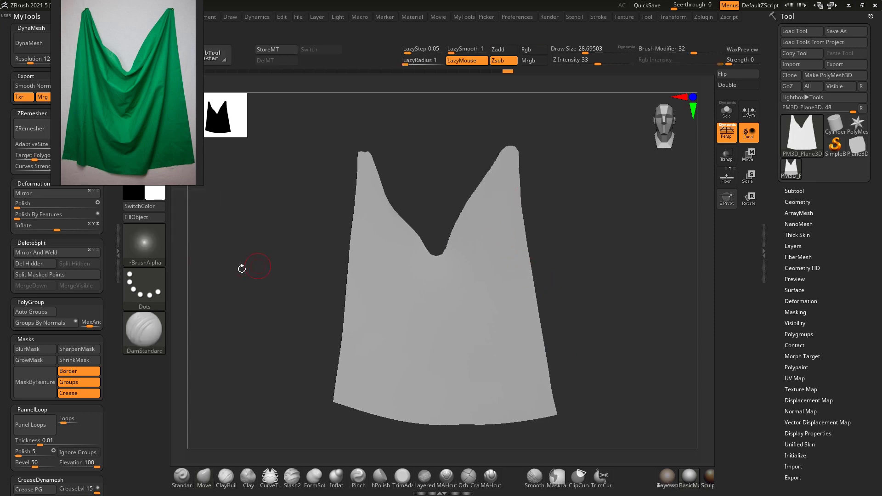
Switch to Snipping Tool, trace the main hanging and diagonal folds on the green cloth capture in red, then minimize it
{"action": "key", "text": "alt+Tab"}
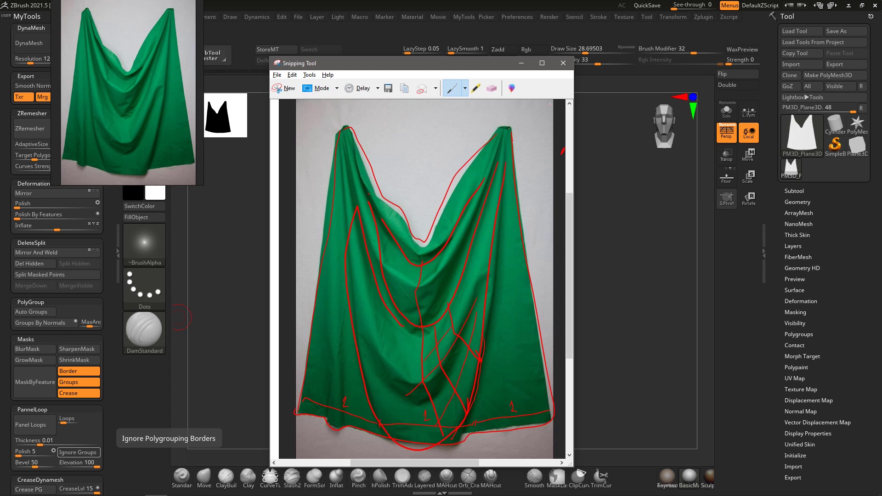
{"action": "left_click", "coordinate": [525, 62]}
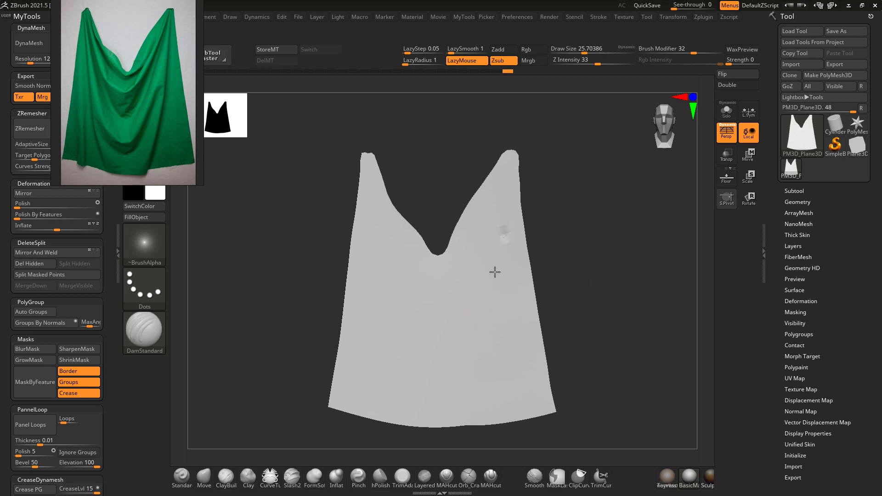
{"action": "key", "text": "ctrl+z"}
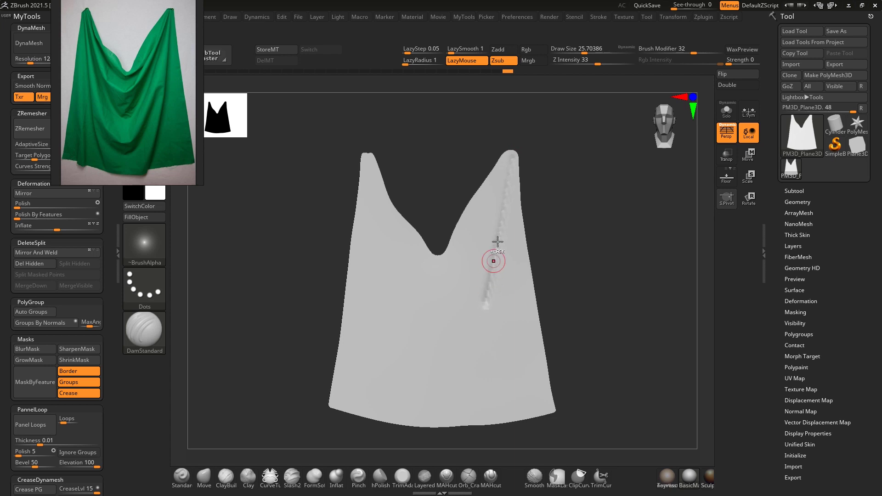
{"action": "left_click_drag", "start_coordinate": [510, 160], "coordinate": [487, 294]}
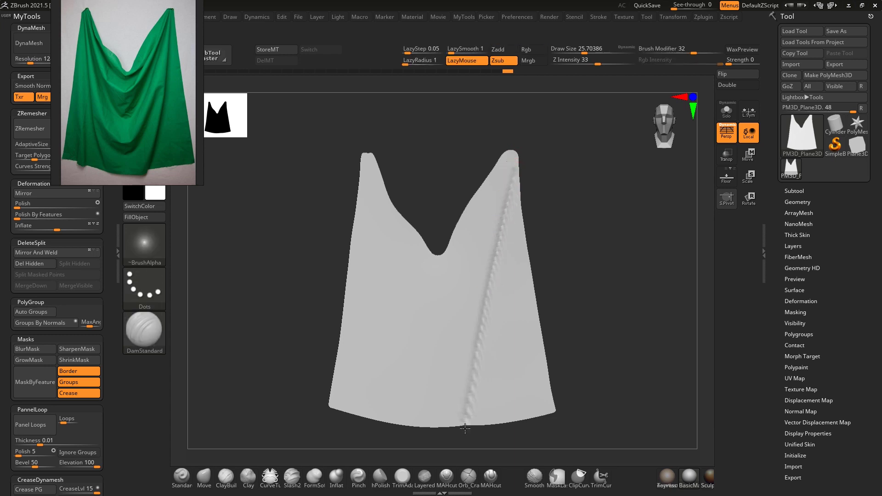
{"action": "mouse_move", "coordinate": [548, 394]}
{"action": "left_mouse_down"}
{"action": "mouse_move", "coordinate": [469, 410]}
{"action": "mouse_move", "coordinate": [380, 400]}
{"action": "mouse_move", "coordinate": [326, 377]}
{"action": "left_mouse_up"}
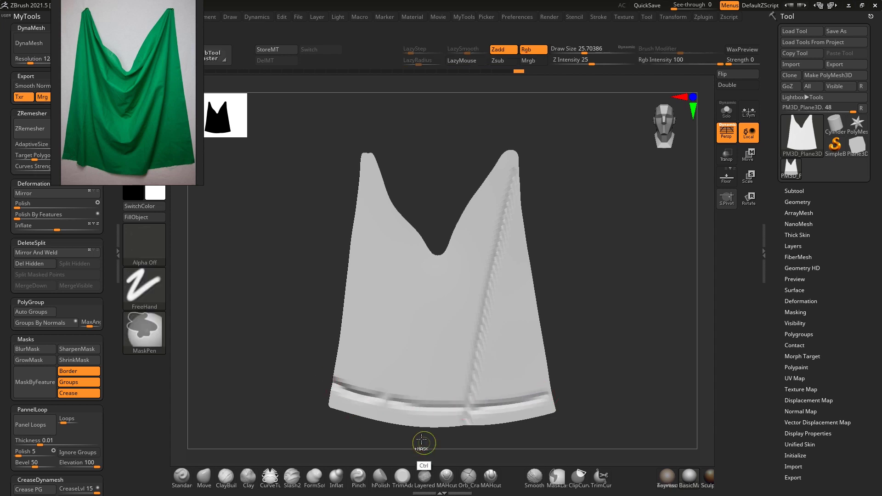
{"action": "key", "text": "ctrl+z"}
{"action": "key", "text": "ctrl+z"}
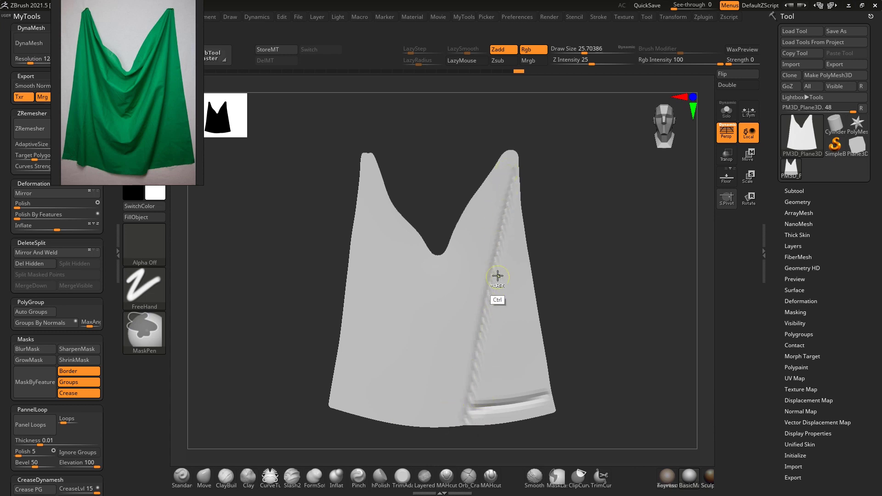
{"action": "key", "text": "ctrl+z"}
{"action": "key", "text": "ctrl+z"}
{"action": "left_click_drag", "start_coordinate": [512, 160], "coordinate": [503, 263]}
{"action": "key", "text": "ctrl+z"}
Carve curved fold lines from both upper corners down to the hem and start an inner fold from the right corner
{"action": "mouse_move", "coordinate": [513, 161]}
{"action": "left_mouse_down"}
{"action": "mouse_move", "coordinate": [506, 273]}
{"action": "mouse_move", "coordinate": [467, 423]}
{"action": "left_mouse_up"}
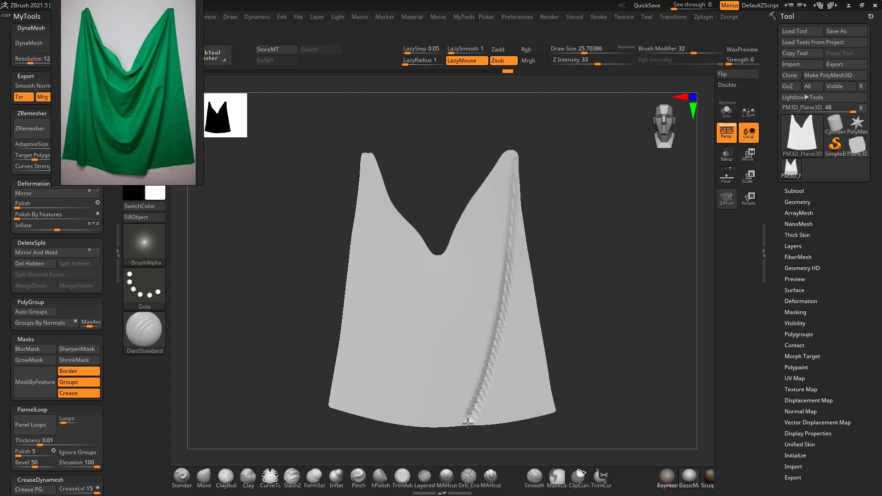
{"action": "left_click_drag", "start_coordinate": [398, 412], "coordinate": [377, 336]}
{"action": "key", "text": "ctrl+z"}
{"action": "left_click_drag", "start_coordinate": [368, 161], "coordinate": [395, 366]}
{"action": "key", "text": "ctrl+z"}
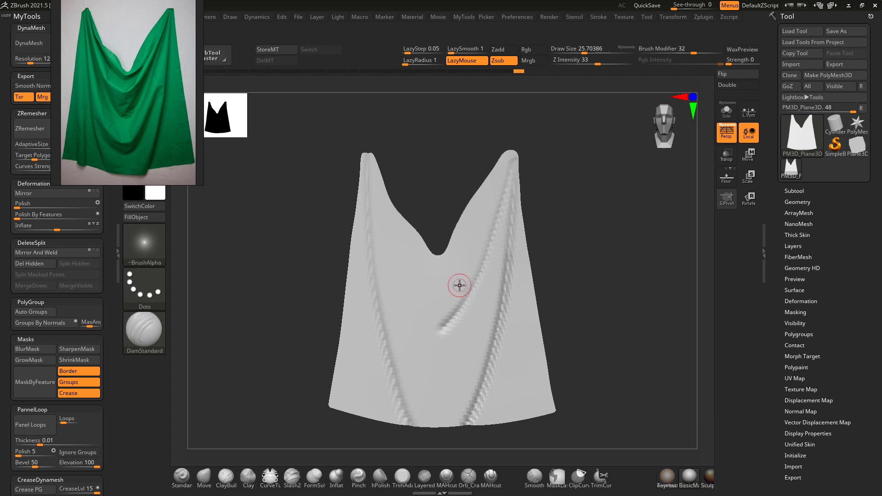
Switch to Snipping Tool, mark the uneven vertical spacing between the hanging folds along the cloth's centre line, then minimize it
{"action": "key", "text": "alt+Tab"}
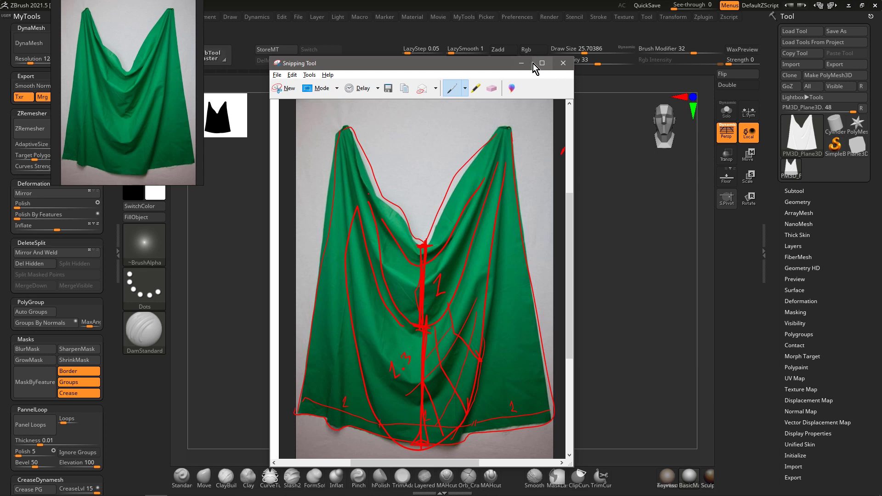
{"action": "left_click", "coordinate": [521, 62]}
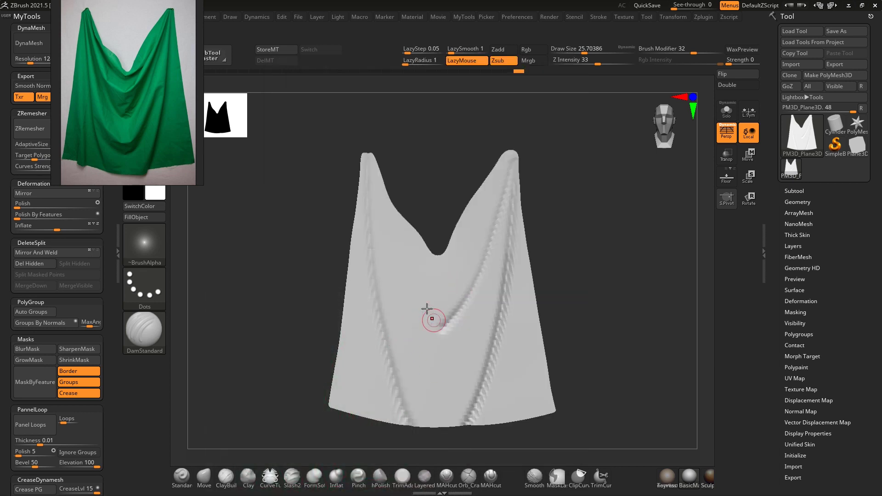
Carve the inner fold's left half up to the upper left corner to complete the V shape
{"action": "left_click_drag", "start_coordinate": [435, 326], "coordinate": [414, 289]}
{"action": "key", "text": "ctrl+z"}
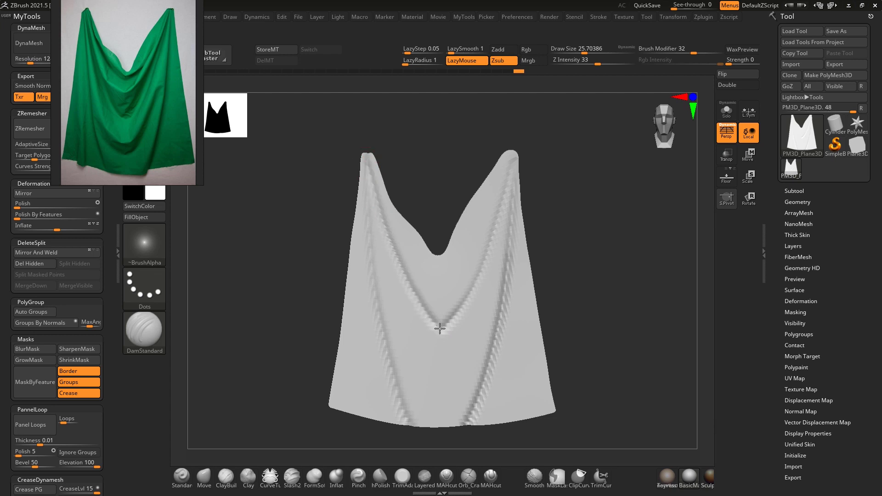
Raise broad hanging fold ridges between the two upper corners with inverted DamStandard strokes at a larger draw size
{"action": "key", "text": "s"}
{"action": "left_click_drag", "start_coordinate": [445, 346], "coordinate": [454, 342]}
{"action": "left_click_drag", "start_coordinate": [510, 185], "coordinate": [487, 293], "text": "alt"}
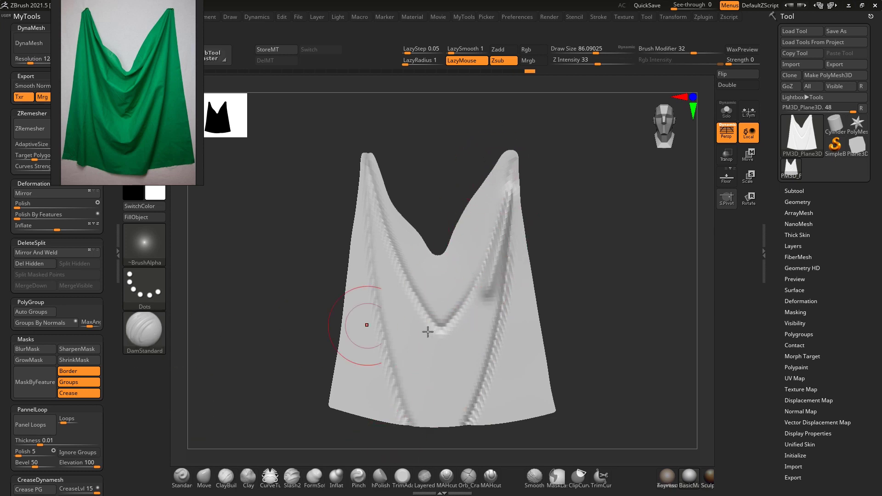
{"action": "key", "text": "ctrl+z"}
{"action": "key", "text": "bracketright"}
{"action": "mouse_move", "coordinate": [508, 203]}
{"action": "left_mouse_down", "text": "alt"}
{"action": "mouse_move", "coordinate": [466, 347]}
{"action": "mouse_move", "coordinate": [432, 380]}
{"action": "mouse_move", "coordinate": [380, 268]}
{"action": "mouse_move", "coordinate": [370, 202]}
{"action": "left_mouse_up", "text": "alt"}
{"action": "mouse_move", "coordinate": [363, 170]}
{"action": "left_mouse_down", "text": "alt"}
{"action": "mouse_move", "coordinate": [399, 309]}
{"action": "mouse_move", "coordinate": [437, 384]}
{"action": "left_mouse_up", "text": "alt"}
Raise narrower U-shaped folds beneath the top dip between both upper corners using a draw size of about 41
{"action": "key", "text": "s"}
{"action": "left_click", "coordinate": [453, 299]}
{"action": "key", "text": "["}
{"action": "mouse_move", "coordinate": [508, 169]}
{"action": "left_mouse_down", "text": "alt"}
{"action": "mouse_move", "coordinate": [475, 253]}
{"action": "mouse_move", "coordinate": [437, 302]}
{"action": "mouse_move", "coordinate": [433, 276]}
{"action": "mouse_move", "coordinate": [396, 235]}
{"action": "mouse_move", "coordinate": [369, 161]}
{"action": "mouse_move", "coordinate": [391, 199]}
{"action": "left_mouse_up", "text": "alt"}
{"action": "key", "text": "s"}
{"action": "key", "text": "s"}
{"action": "mouse_move", "coordinate": [371, 171]}
{"action": "left_mouse_down", "text": "alt"}
{"action": "mouse_move", "coordinate": [430, 258]}
{"action": "mouse_move", "coordinate": [464, 233]}
{"action": "mouse_move", "coordinate": [504, 161]}
{"action": "left_mouse_up", "text": "alt"}
{"action": "left_click_drag", "start_coordinate": [483, 192], "coordinate": [455, 238], "text": "alt"}
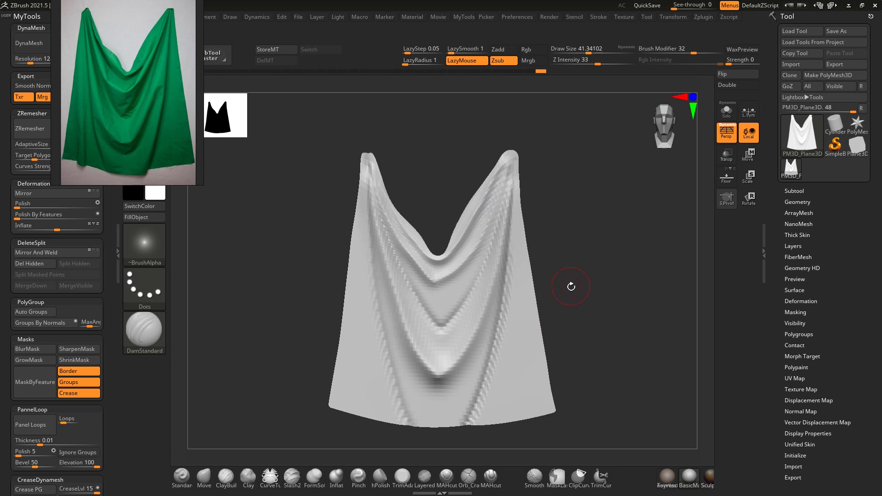
{"action": "key", "text": "s"}
{"action": "left_click_drag", "start_coordinate": [508, 339], "coordinate": [512, 339]}
{"action": "mouse_move", "coordinate": [578, 304]}
{"action": "left_mouse_down"}
{"action": "mouse_move", "coordinate": [613, 302]}
{"action": "mouse_move", "coordinate": [566, 303]}
{"action": "left_mouse_up"}
{"action": "key", "text": "s"}
{"action": "left_click_drag", "start_coordinate": [390, 332], "coordinate": [399, 336]}
{"action": "key", "text": "s"}
{"action": "mouse_move", "coordinate": [375, 243]}
{"action": "left_mouse_down"}
{"action": "mouse_move", "coordinate": [389, 309]}
{"action": "mouse_move", "coordinate": [378, 289]}
{"action": "left_mouse_up"}
{"action": "key", "text": "ctrl+z"}
Build up the left side folds and the central hanging folds with inverted DamStandard strokes at a draw size of about 106
{"action": "key", "text": "s"}
{"action": "mouse_move", "coordinate": [375, 206]}
{"action": "left_mouse_down", "text": "alt"}
{"action": "mouse_move", "coordinate": [408, 370]}
{"action": "mouse_move", "coordinate": [421, 391]}
{"action": "left_mouse_up", "text": "alt"}
{"action": "left_click_drag", "start_coordinate": [493, 313], "coordinate": [459, 317]}
{"action": "mouse_move", "coordinate": [399, 301]}
{"action": "left_mouse_down", "text": "alt"}
{"action": "mouse_move", "coordinate": [445, 377]}
{"action": "mouse_move", "coordinate": [488, 254]}
{"action": "left_mouse_up", "text": "alt"}
{"action": "left_click_drag", "start_coordinate": [535, 238], "coordinate": [503, 242]}
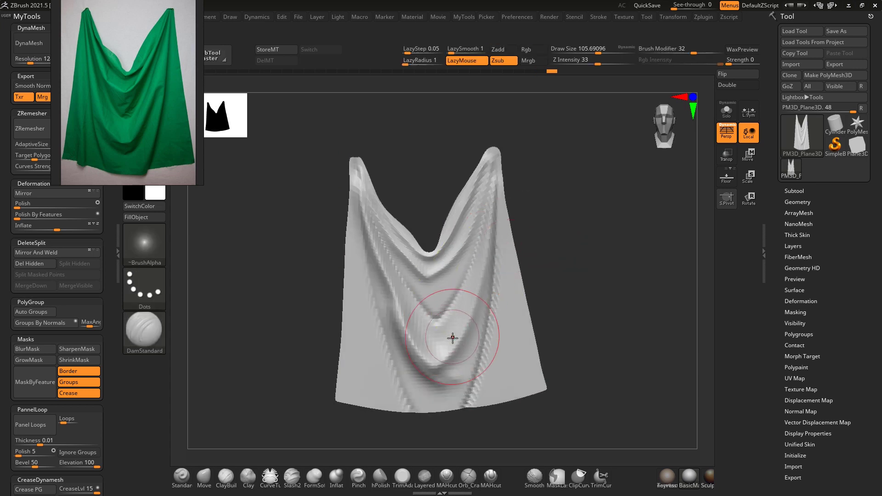
Raise the lower central fold with an inverted DamStandard stroke and reshape its right side with the Move brush
{"action": "key", "text": "bracketleft"}
{"action": "left_click_drag", "start_coordinate": [480, 291], "coordinate": [426, 374], "text": "alt"}
{"action": "mouse_move", "coordinate": [535, 324]}
{"action": "left_mouse_down"}
{"action": "mouse_move", "coordinate": [521, 323]}
{"action": "mouse_move", "coordinate": [453, 374]}
{"action": "mouse_move", "coordinate": [469, 324]}
{"action": "mouse_move", "coordinate": [454, 324]}
{"action": "mouse_move", "coordinate": [456, 303]}
{"action": "mouse_move", "coordinate": [443, 299]}
{"action": "left_mouse_up"}
{"action": "key", "text": "s"}
{"action": "key", "text": "b"}
{"action": "key", "text": "m"}
{"action": "key", "text": "v"}
{"action": "key", "text": "bracketleft"}
{"action": "mouse_move", "coordinate": [509, 257]}
{"action": "left_mouse_down"}
{"action": "mouse_move", "coordinate": [530, 253]}
{"action": "mouse_move", "coordinate": [472, 284]}
{"action": "left_mouse_up"}
Build up the lower hanging fold on its left and right arms with inverted DamStandard at a draw size of about 114
{"action": "key", "text": "b"}
{"action": "key", "text": "d"}
{"action": "key", "text": "s"}
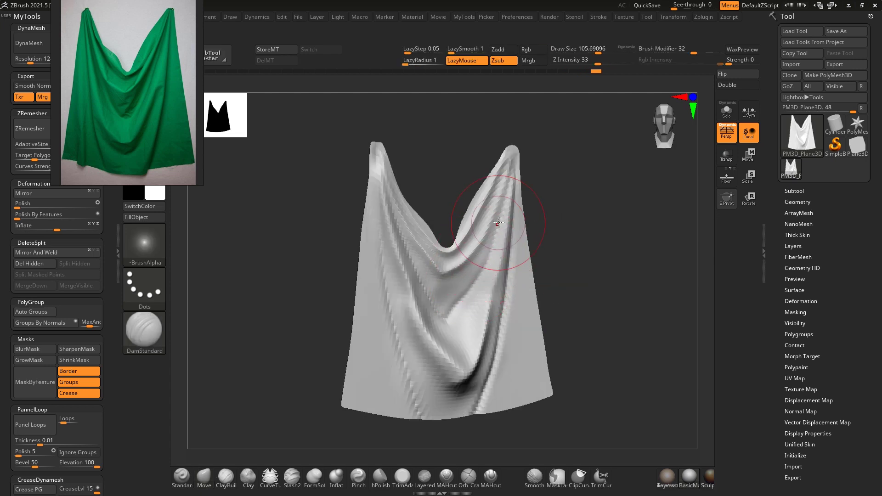
{"action": "left_click_drag", "start_coordinate": [565, 238], "coordinate": [405, 256]}
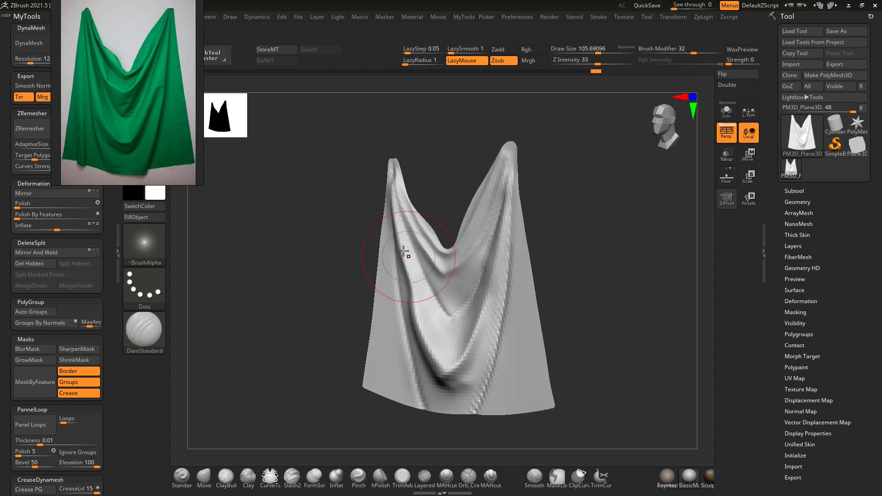
{"action": "key", "text": "b"}
{"action": "key", "text": "m"}
{"action": "key", "text": "v"}
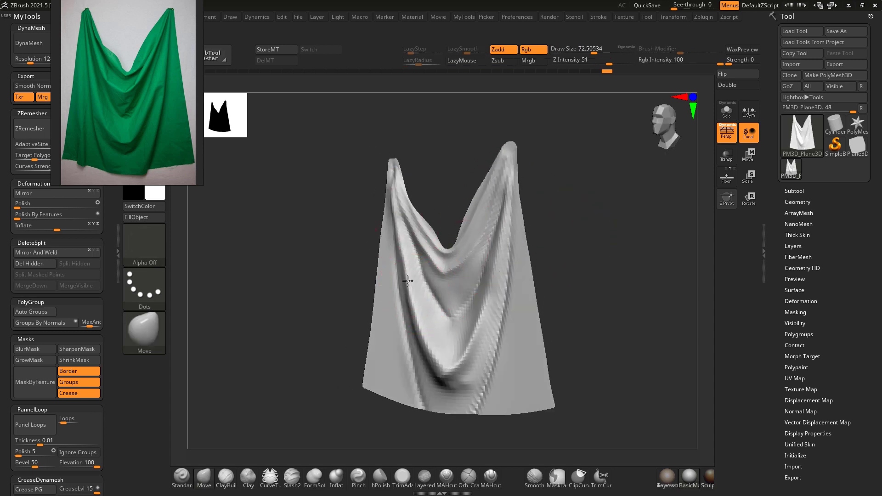
{"action": "key", "text": "b"}
{"action": "key", "text": "d"}
{"action": "key", "text": "s"}
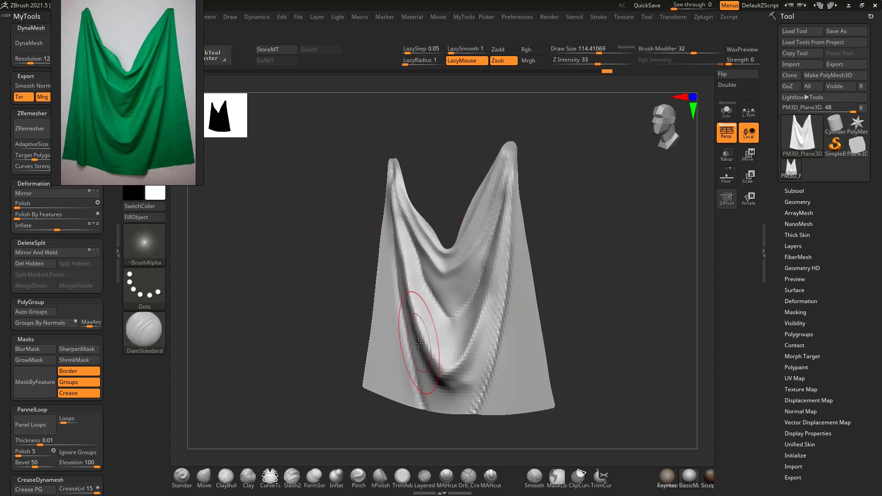
{"action": "mouse_move", "coordinate": [418, 311]}
{"action": "left_mouse_down", "text": "alt"}
{"action": "mouse_move", "coordinate": [450, 367]}
{"action": "mouse_move", "coordinate": [488, 305]}
{"action": "left_mouse_up", "text": "alt"}
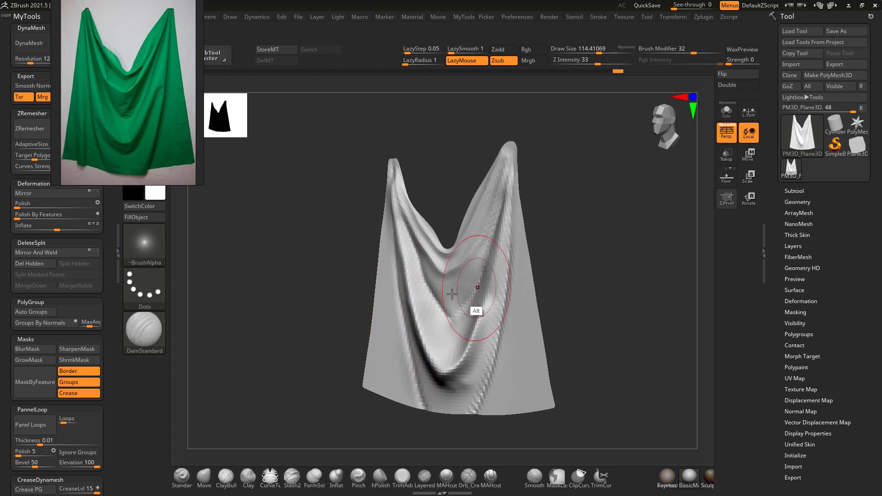
{"action": "left_click_drag", "start_coordinate": [352, 335], "coordinate": [416, 334]}
{"action": "left_click_drag", "start_coordinate": [581, 291], "coordinate": [546, 310]}
Fill the area beneath and beside the lowest hanging fold with ClayBuildup strokes at a draw size of about 73
{"action": "key", "text": "b"}
{"action": "key", "text": "c"}
{"action": "key", "text": "b"}
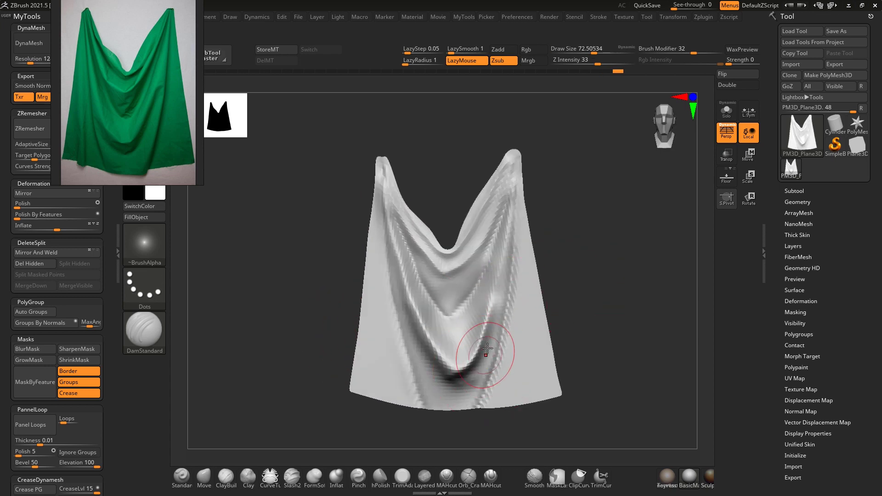
{"action": "left_click_drag", "start_coordinate": [495, 333], "coordinate": [476, 371]}
{"action": "left_click_drag", "start_coordinate": [498, 318], "coordinate": [451, 384]}
{"action": "left_click_drag", "start_coordinate": [427, 341], "coordinate": [439, 388]}
{"action": "left_click_drag", "start_coordinate": [413, 317], "coordinate": [435, 381]}
{"action": "mouse_move", "coordinate": [410, 311]}
{"action": "left_mouse_down"}
{"action": "mouse_move", "coordinate": [442, 399]}
{"action": "mouse_move", "coordinate": [499, 316]}
{"action": "mouse_move", "coordinate": [469, 376]}
{"action": "left_mouse_up"}
{"action": "mouse_move", "coordinate": [494, 303]}
{"action": "left_mouse_down"}
{"action": "mouse_move", "coordinate": [463, 398]}
{"action": "mouse_move", "coordinate": [459, 377]}
{"action": "mouse_move", "coordinate": [468, 400]}
{"action": "mouse_move", "coordinate": [502, 344]}
{"action": "mouse_move", "coordinate": [457, 408]}
{"action": "mouse_move", "coordinate": [454, 369]}
{"action": "mouse_move", "coordinate": [403, 354]}
{"action": "mouse_move", "coordinate": [427, 363]}
{"action": "left_mouse_up"}
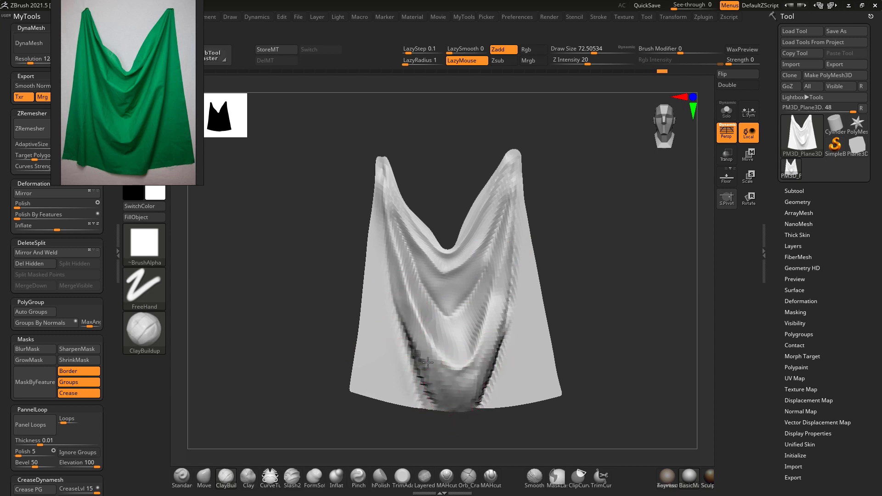
Flatten the built-up clay at the bottom centre of the cloth with hPolish at a draw size of about 106
{"action": "key", "text": "b"}
{"action": "key", "text": "h"}
{"action": "key", "text": "p"}
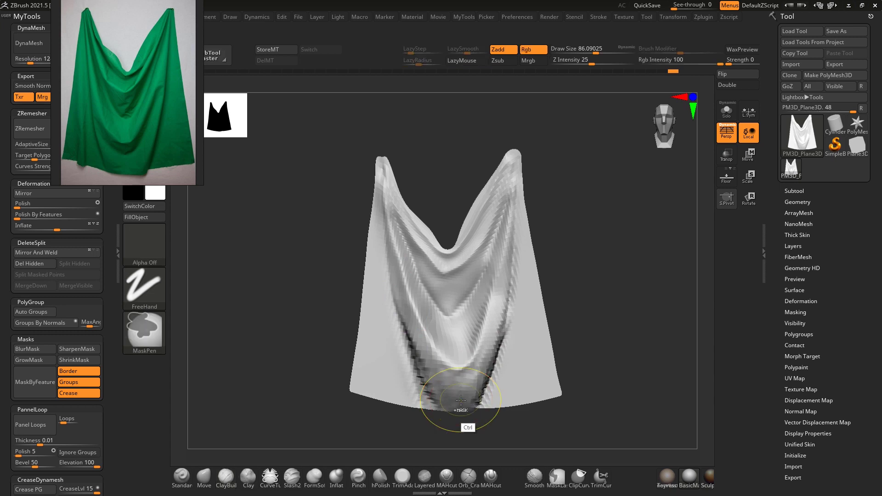
{"action": "mouse_move", "coordinate": [462, 402]}
{"action": "left_mouse_down"}
{"action": "mouse_move", "coordinate": [470, 384]}
{"action": "mouse_move", "coordinate": [416, 365]}
{"action": "left_mouse_up"}
{"action": "mouse_move", "coordinate": [558, 286]}
{"action": "left_mouse_down"}
{"action": "mouse_move", "coordinate": [587, 282]}
{"action": "mouse_move", "coordinate": [571, 299]}
{"action": "mouse_move", "coordinate": [554, 294]}
{"action": "left_mouse_up"}
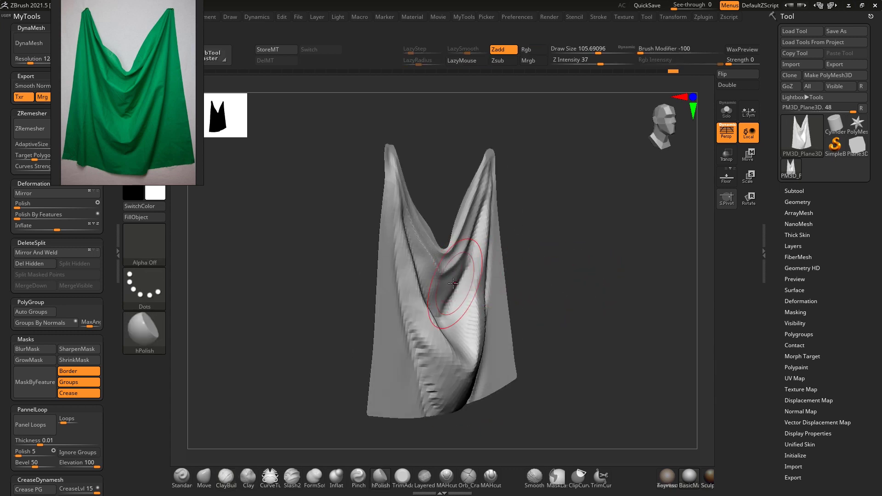
Carve a deep U-shaped crease beneath the upper fold and raise the ridge toward the upper right corner with DamStandard
{"action": "key", "text": "b"}
{"action": "key", "text": "d"}
{"action": "key", "text": "s"}
{"action": "left_click_drag", "start_coordinate": [415, 236], "coordinate": [448, 292]}
{"action": "left_click_drag", "start_coordinate": [519, 251], "coordinate": [549, 241]}
{"action": "mouse_move", "coordinate": [454, 277]}
{"action": "left_mouse_down", "text": "alt"}
{"action": "mouse_move", "coordinate": [482, 256]}
{"action": "mouse_move", "coordinate": [459, 287]}
{"action": "mouse_move", "coordinate": [502, 208]}
{"action": "left_mouse_up", "text": "alt"}
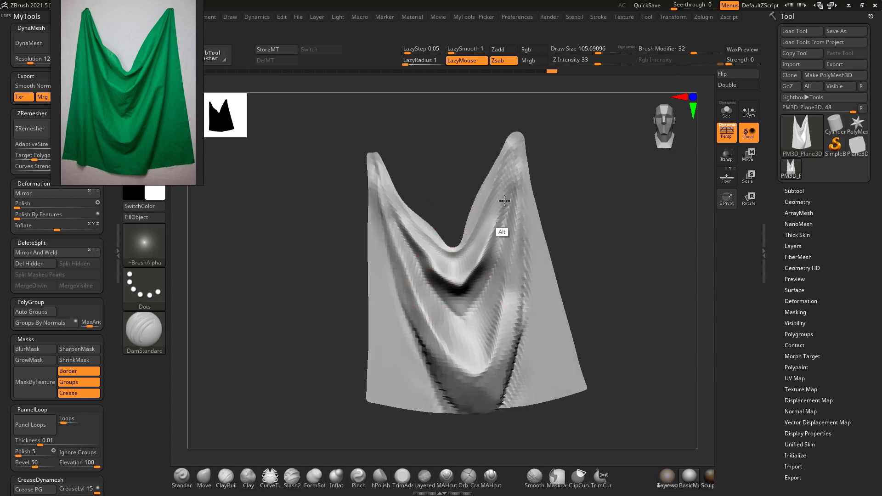
{"action": "mouse_move", "coordinate": [416, 243]}
{"action": "left_mouse_down"}
{"action": "mouse_move", "coordinate": [455, 290]}
{"action": "mouse_move", "coordinate": [480, 269]}
{"action": "left_mouse_up"}
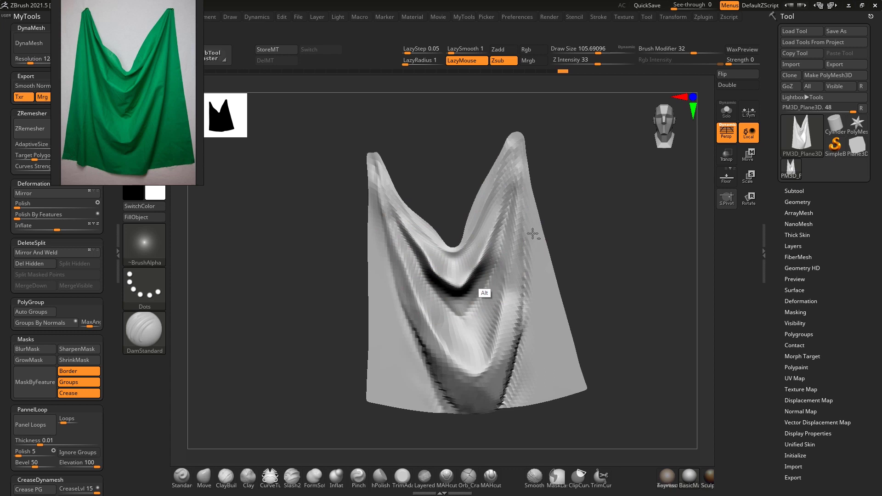
Pull the crease beneath the upper fold into shape with the Move brush
{"action": "left_click_drag", "start_coordinate": [570, 209], "coordinate": [515, 229]}
{"action": "key", "text": "b"}
{"action": "key", "text": "m"}
{"action": "key", "text": "v"}
{"action": "mouse_move", "coordinate": [451, 291]}
{"action": "left_mouse_down"}
{"action": "mouse_move", "coordinate": [439, 271]}
{"action": "mouse_move", "coordinate": [432, 275]}
{"action": "mouse_move", "coordinate": [478, 284]}
{"action": "mouse_move", "coordinate": [487, 276]}
{"action": "left_mouse_up"}
Fill and smooth the crease beneath the upper fold with ClayBuildup at a draw size of about 50
{"action": "mouse_move", "coordinate": [460, 294]}
{"action": "left_mouse_down", "text": "shift"}
{"action": "mouse_move", "coordinate": [453, 307]}
{"action": "mouse_move", "coordinate": [473, 278]}
{"action": "mouse_move", "coordinate": [457, 310]}
{"action": "left_mouse_up", "text": "shift"}
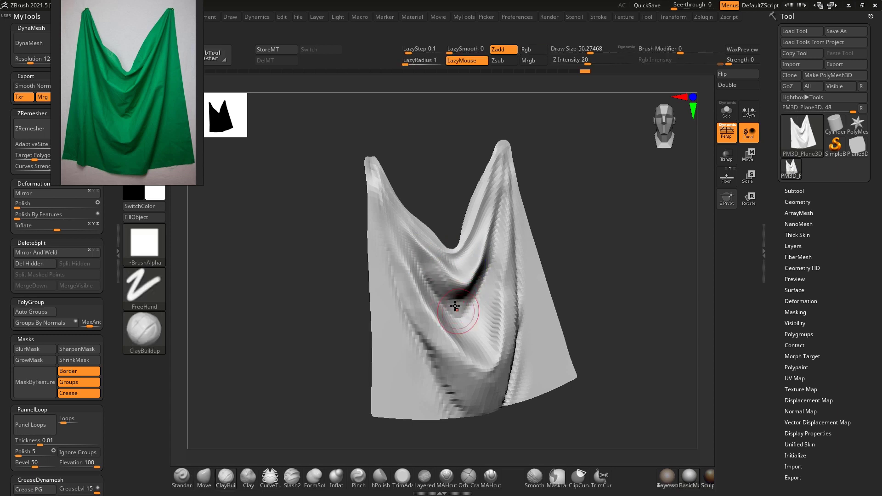
{"action": "left_click_drag", "start_coordinate": [575, 230], "coordinate": [547, 243]}
{"action": "mouse_move", "coordinate": [443, 288]}
{"action": "left_mouse_down"}
{"action": "mouse_move", "coordinate": [469, 295]}
{"action": "mouse_move", "coordinate": [493, 248]}
{"action": "left_mouse_up"}
{"action": "mouse_move", "coordinate": [469, 299]}
{"action": "left_mouse_down"}
{"action": "mouse_move", "coordinate": [472, 290]}
{"action": "mouse_move", "coordinate": [459, 308]}
{"action": "left_mouse_up"}
{"action": "mouse_move", "coordinate": [468, 294]}
{"action": "left_mouse_down", "text": "shift"}
{"action": "mouse_move", "coordinate": [498, 247]}
{"action": "mouse_move", "coordinate": [438, 285]}
{"action": "left_mouse_up", "text": "shift"}
{"action": "left_click_drag", "start_coordinate": [546, 221], "coordinate": [520, 230]}
{"action": "mouse_move", "coordinate": [452, 266]}
{"action": "left_mouse_down", "text": "shift"}
{"action": "mouse_move", "coordinate": [439, 262]}
{"action": "mouse_move", "coordinate": [463, 261]}
{"action": "left_mouse_up", "text": "shift"}
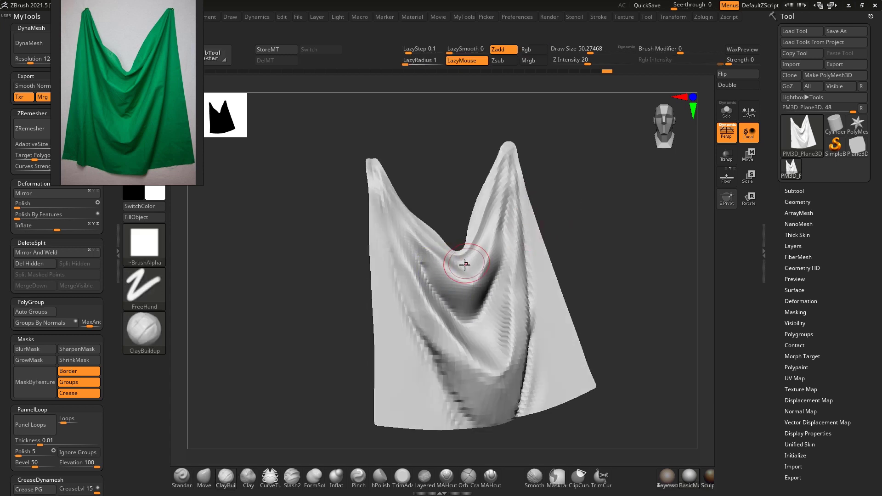
Raise narrow ridges along the upper edge on both sides of the top dip with inverted DamStandard strokes
{"action": "key", "text": "["}
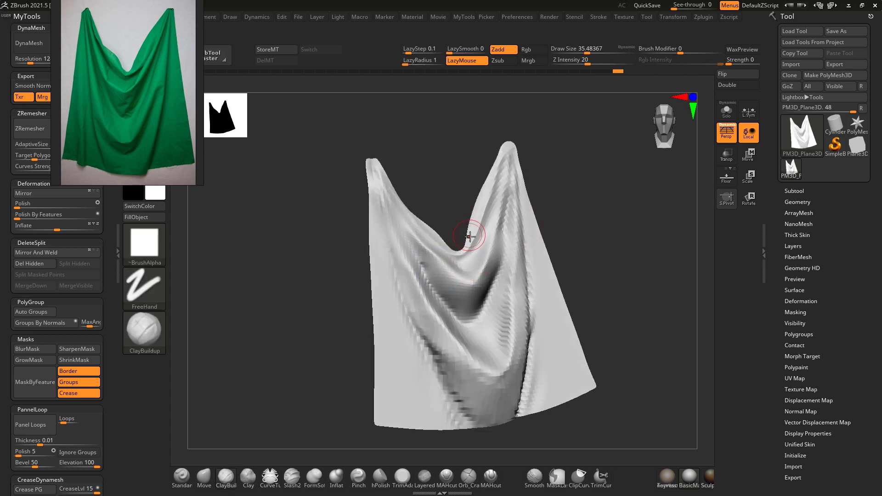
{"action": "key", "text": "b"}
{"action": "key", "text": "d"}
{"action": "key", "text": "s"}
{"action": "left_click_drag", "start_coordinate": [493, 189], "coordinate": [471, 246], "text": "alt"}
{"action": "left_click_drag", "start_coordinate": [492, 205], "coordinate": [480, 234], "text": "alt"}
{"action": "left_click_drag", "start_coordinate": [558, 189], "coordinate": [528, 184]}
{"action": "left_click_drag", "start_coordinate": [455, 261], "coordinate": [427, 230], "text": "alt"}
{"action": "mouse_move", "coordinate": [588, 205]}
{"action": "left_mouse_down"}
{"action": "mouse_move", "coordinate": [618, 208]}
{"action": "mouse_move", "coordinate": [602, 230]}
{"action": "mouse_move", "coordinate": [558, 236]}
{"action": "left_mouse_up"}
Enlarge the draw size to about 97 and reshape the lower central folds with the Move brush
{"action": "key", "text": "s"}
{"action": "left_click_drag", "start_coordinate": [484, 318], "coordinate": [488, 318]}
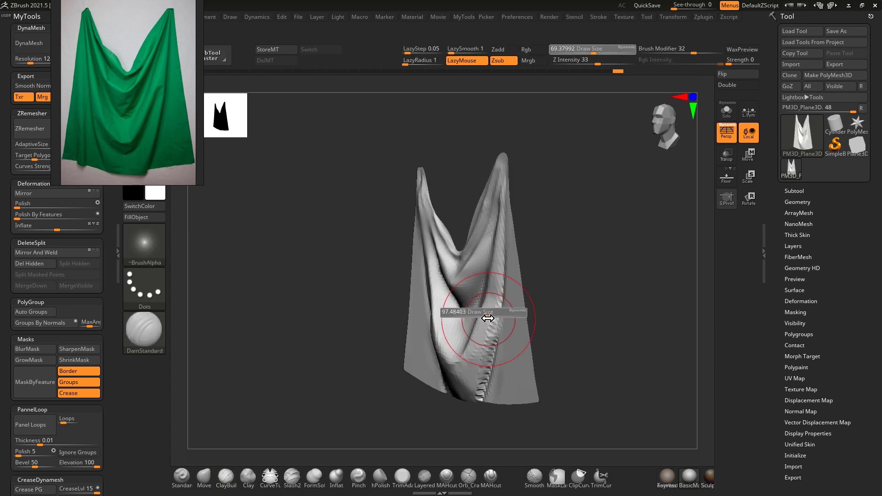
{"action": "key", "text": "b"}
{"action": "key", "text": "m"}
{"action": "key", "text": "v"}
{"action": "mouse_move", "coordinate": [567, 282]}
{"action": "left_mouse_down"}
{"action": "mouse_move", "coordinate": [542, 295]}
{"action": "mouse_move", "coordinate": [558, 299]}
{"action": "mouse_move", "coordinate": [488, 305]}
{"action": "mouse_move", "coordinate": [492, 296]}
{"action": "mouse_move", "coordinate": [482, 365]}
{"action": "left_mouse_up"}
{"action": "key", "text": "["}
{"action": "key", "text": "["}
{"action": "key", "text": "["}
{"action": "key", "text": "b"}
{"action": "key", "text": "d"}
{"action": "key", "text": "s"}
Smooth the central folds and their jagged side edges, redoing the pass at a draw size of about 124
{"action": "mouse_move", "coordinate": [555, 363]}
{"action": "left_mouse_down"}
{"action": "mouse_move", "coordinate": [587, 340]}
{"action": "mouse_move", "coordinate": [574, 356]}
{"action": "mouse_move", "coordinate": [545, 349]}
{"action": "left_mouse_up"}
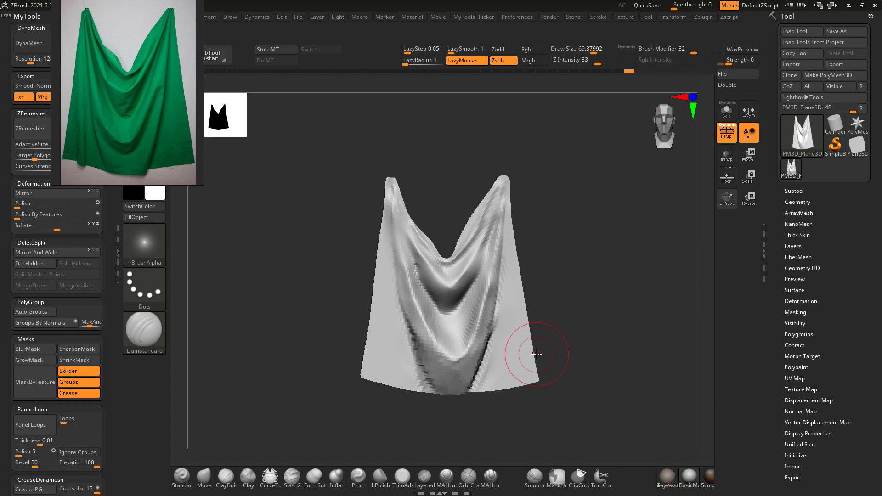
{"action": "mouse_move", "coordinate": [475, 372]}
{"action": "left_mouse_down", "text": "shift"}
{"action": "mouse_move", "coordinate": [485, 244]}
{"action": "mouse_move", "coordinate": [410, 367]}
{"action": "mouse_move", "coordinate": [452, 359]}
{"action": "left_mouse_up", "text": "shift"}
{"action": "left_click_drag", "start_coordinate": [565, 295], "coordinate": [535, 301]}
{"action": "key", "text": "ctrl+z"}
{"action": "mouse_move", "coordinate": [473, 342]}
{"action": "left_mouse_down", "text": "shift"}
{"action": "mouse_move", "coordinate": [474, 325]}
{"action": "mouse_move", "coordinate": [443, 306]}
{"action": "left_mouse_up", "text": "shift"}
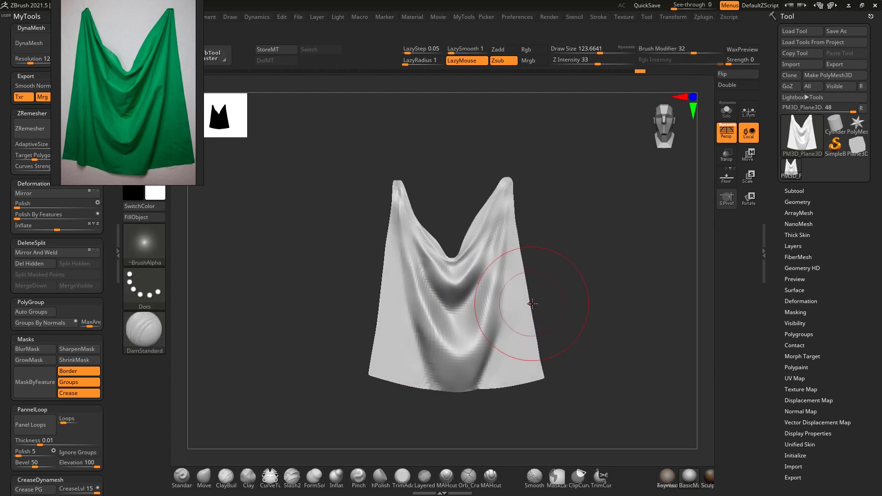
{"action": "left_click_drag", "start_coordinate": [554, 292], "coordinate": [552, 304]}
Switch the mask stroke to Lasso, mask the cloth's right side panel beside the central folds, and invert the mask
{"action": "key", "text": "s"}
{"action": "left_click_drag", "start_coordinate": [497, 331], "coordinate": [492, 330]}
{"action": "key", "text": "ctrl"}
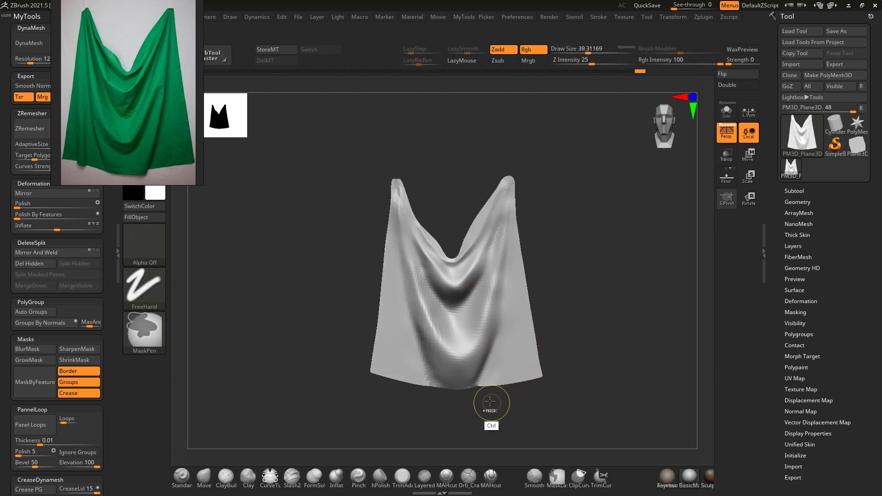
{"action": "left_click", "coordinate": [138, 285]}
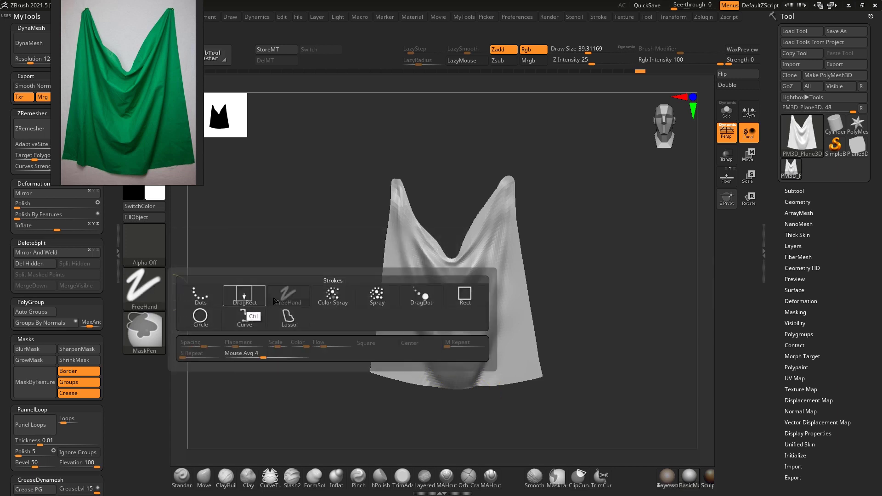
{"action": "left_click", "coordinate": [289, 318]}
{"action": "mouse_move", "coordinate": [490, 364]}
{"action": "left_mouse_down", "text": "ctrl"}
{"action": "mouse_move", "coordinate": [511, 207]}
{"action": "mouse_move", "coordinate": [578, 282]}
{"action": "mouse_move", "coordinate": [487, 394]}
{"action": "left_mouse_up", "text": "ctrl"}
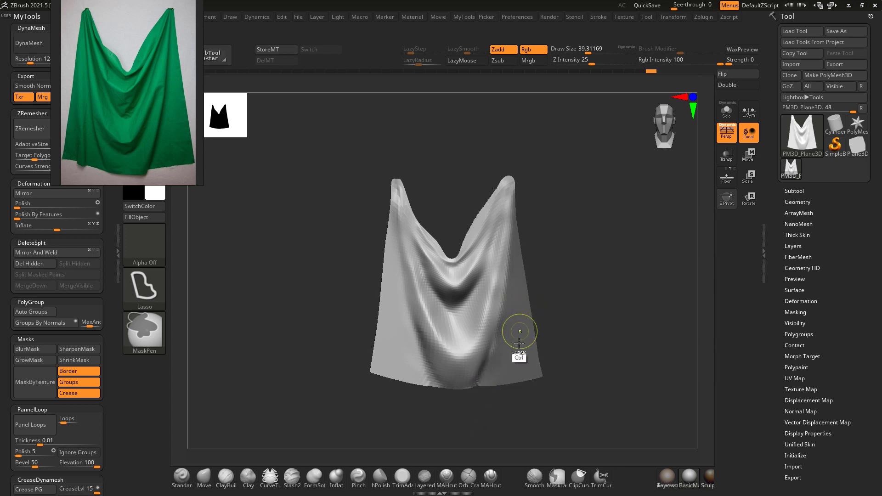
{"action": "left_click", "coordinate": [557, 344], "text": "ctrl"}
Centre the transform gizmo on the right side panel, push the panel back behind the central folds, and clear the mask
{"action": "left_click_drag", "start_coordinate": [558, 343], "coordinate": [558, 355]}
{"action": "key", "text": "w"}
{"action": "left_click", "coordinate": [505, 345], "text": "alt"}
{"action": "left_click", "coordinate": [493, 358], "text": "ctrl"}
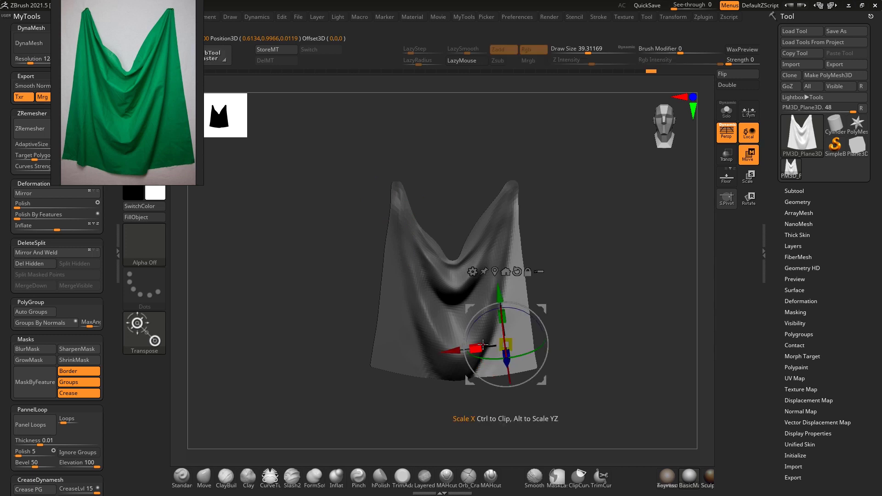
{"action": "left_click_drag", "start_coordinate": [507, 363], "coordinate": [495, 432]}
{"action": "left_click_drag", "start_coordinate": [449, 345], "coordinate": [448, 345]}
{"action": "mouse_move", "coordinate": [453, 416]}
{"action": "left_mouse_down", "text": "ctrl"}
{"action": "mouse_move", "coordinate": [472, 435]}
{"action": "mouse_move", "coordinate": [440, 426]}
{"action": "mouse_move", "coordinate": [436, 411]}
{"action": "mouse_move", "coordinate": [451, 404]}
{"action": "mouse_move", "coordinate": [451, 411]}
{"action": "left_mouse_up", "text": "ctrl"}
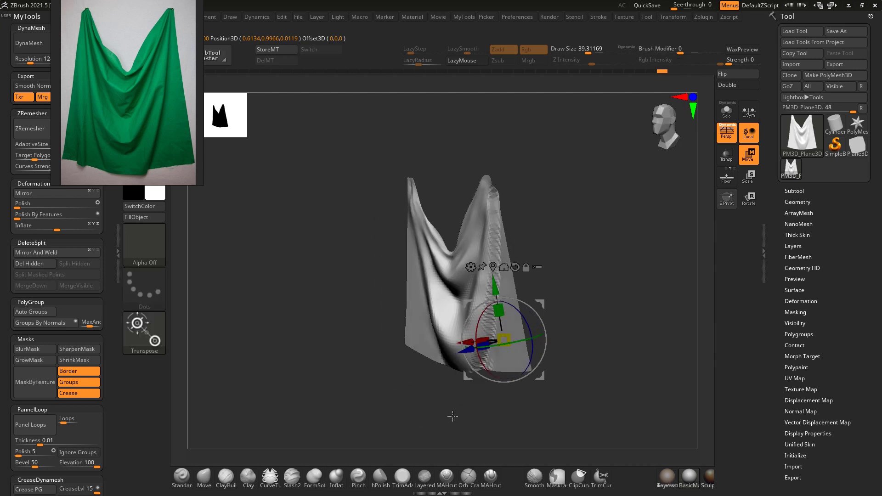
Shift the right side panel further inward behind the central folds and clear its mask
{"action": "left_click_drag", "start_coordinate": [469, 352], "coordinate": [455, 341]}
{"action": "key", "text": "ctrl+z"}
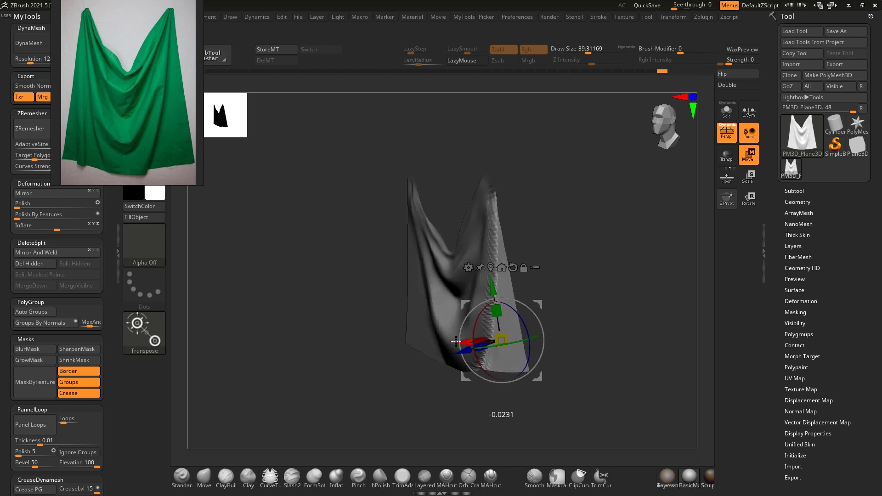
{"action": "left_click_drag", "start_coordinate": [435, 398], "coordinate": [456, 402]}
{"action": "left_click_drag", "start_coordinate": [446, 433], "coordinate": [433, 444], "text": "ctrl"}
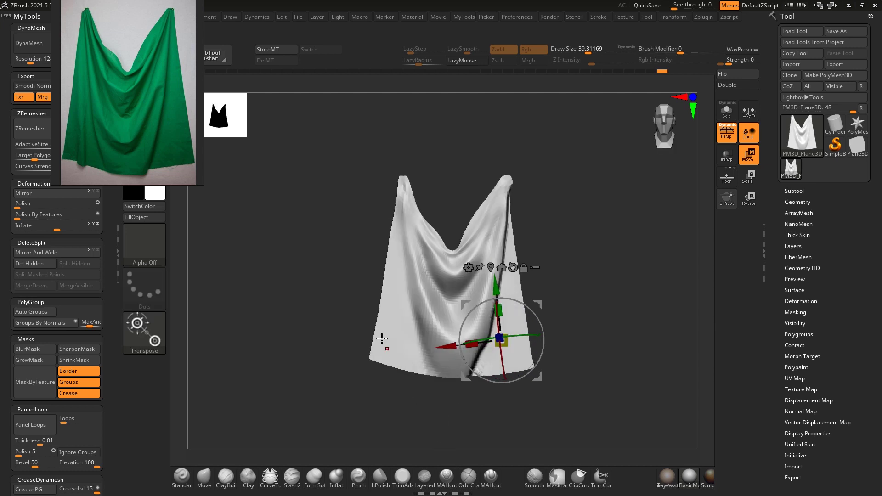
Lasso-mask the cloth's left side panel along the central folds and invert the mask
{"action": "key", "text": "q"}
{"action": "key", "text": "bracketleft"}
{"action": "key", "text": "bracketleft"}
{"action": "mouse_move", "coordinate": [434, 378]}
{"action": "left_mouse_down", "text": "ctrl"}
{"action": "mouse_move", "coordinate": [407, 294]}
{"action": "mouse_move", "coordinate": [402, 224]}
{"action": "mouse_move", "coordinate": [376, 171]}
{"action": "mouse_move", "coordinate": [399, 402]}
{"action": "mouse_move", "coordinate": [426, 403]}
{"action": "left_mouse_up", "text": "ctrl"}
{"action": "left_click", "coordinate": [430, 389], "text": "ctrl"}
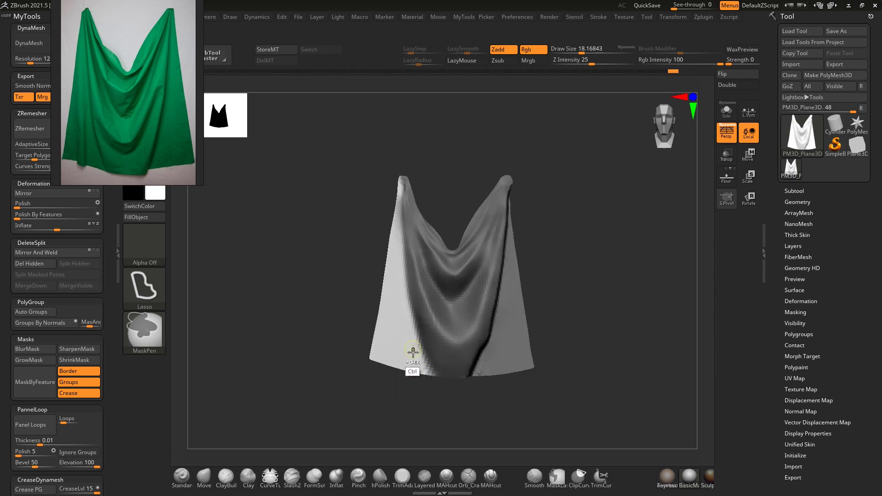
Push the unmasked left side panel back and inward behind the central folds with the transform gizmo, and clear the mask
{"action": "key", "text": "w"}
{"action": "left_click", "coordinate": [410, 330], "text": "alt"}
{"action": "right_click_drag", "start_coordinate": [411, 331], "coordinate": [426, 360]}
{"action": "left_click_drag", "start_coordinate": [425, 360], "coordinate": [425, 359]}
{"action": "left_click_drag", "start_coordinate": [362, 334], "coordinate": [365, 333]}
{"action": "left_click_drag", "start_coordinate": [384, 396], "coordinate": [459, 354]}
{"action": "left_click_drag", "start_coordinate": [480, 408], "coordinate": [477, 375], "text": "ctrl"}
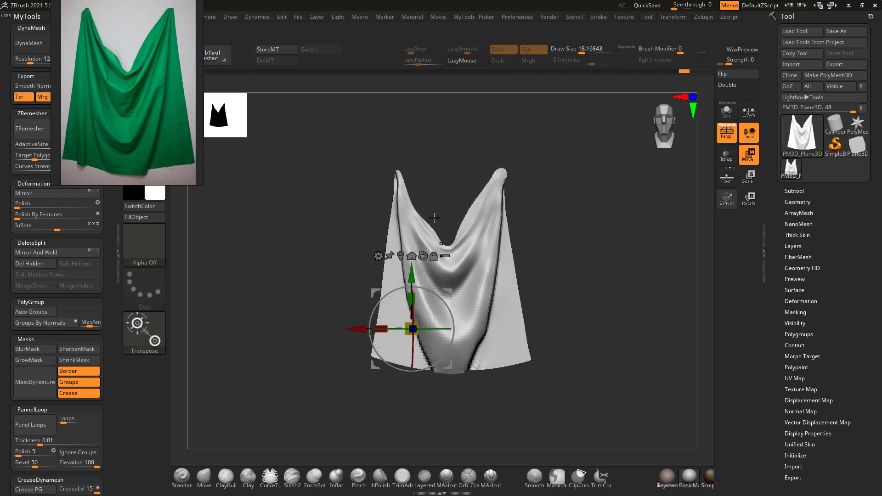
{"action": "left_click", "coordinate": [401, 202], "text": "ctrl"}
{"action": "left_click_drag", "start_coordinate": [429, 158], "coordinate": [462, 170]}
{"action": "left_click_drag", "start_coordinate": [431, 300], "coordinate": [429, 298]}
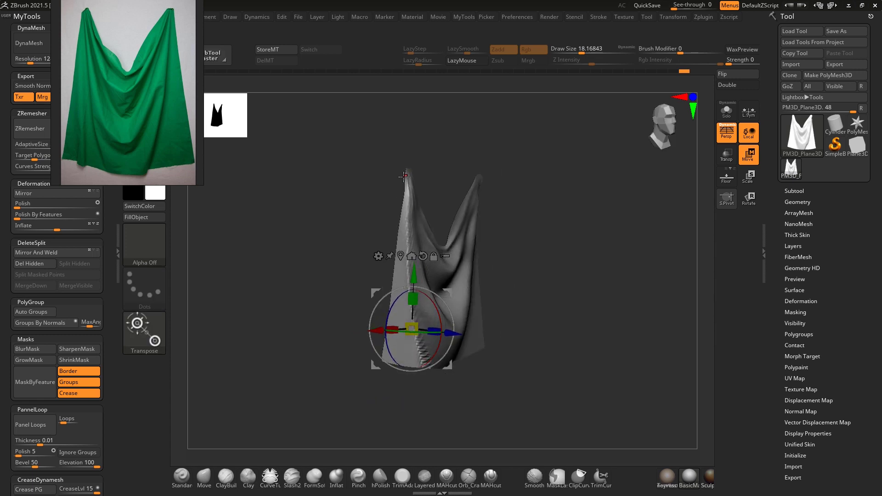
{"action": "left_click_drag", "start_coordinate": [426, 168], "coordinate": [452, 163], "text": "ctrl"}
{"action": "left_click_drag", "start_coordinate": [452, 163], "coordinate": [432, 162]}
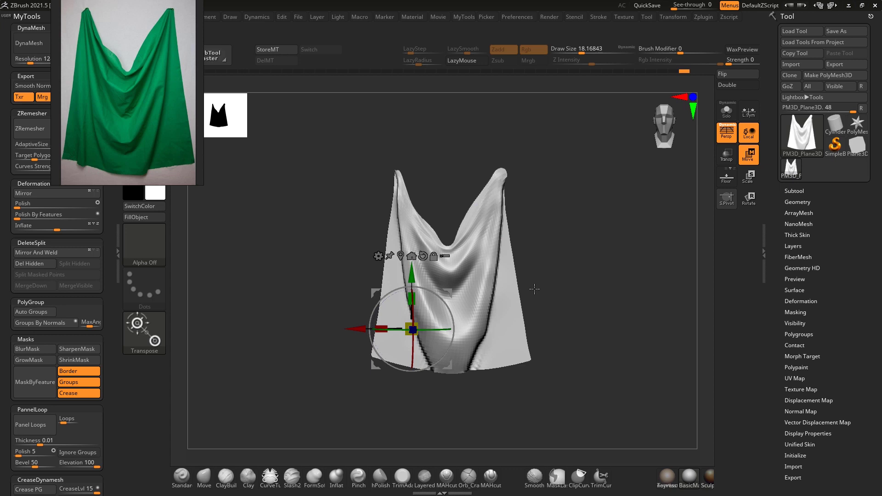
Smooth the seams between the central folds and both side panels at a draw size of about 128
{"action": "key", "text": "q"}
{"action": "key", "text": "shift"}
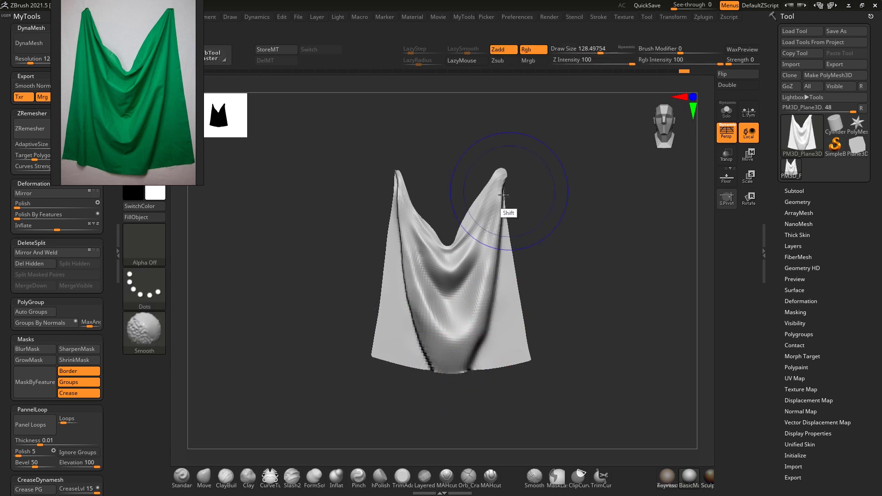
{"action": "left_click_drag", "start_coordinate": [396, 221], "coordinate": [441, 395], "text": "shift"}
{"action": "key", "text": "w"}
{"action": "key", "text": "q"}
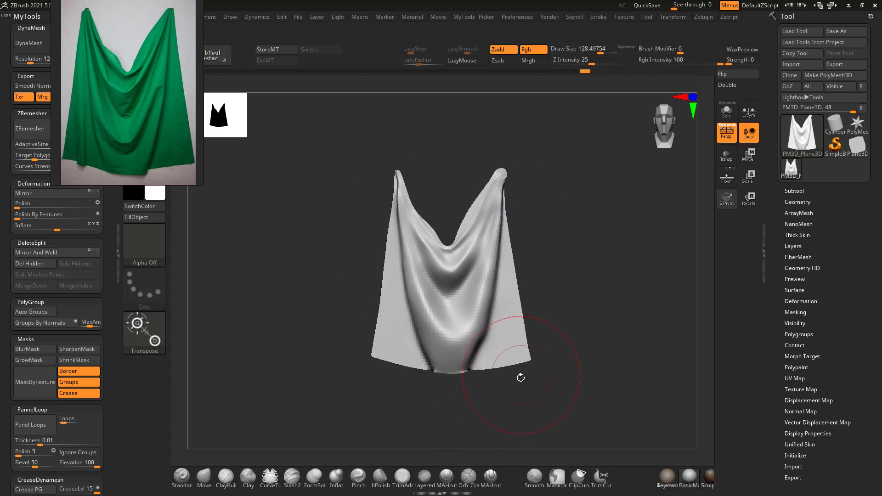
Isolate the right side panel's lower corner with an inverted lasso mask and lift its hem with the Move brush
{"action": "key", "text": "s"}
{"action": "left_click_drag", "start_coordinate": [473, 369], "coordinate": [468, 370]}
{"action": "key", "text": "b"}
{"action": "key", "text": "m"}
{"action": "key", "text": "v"}
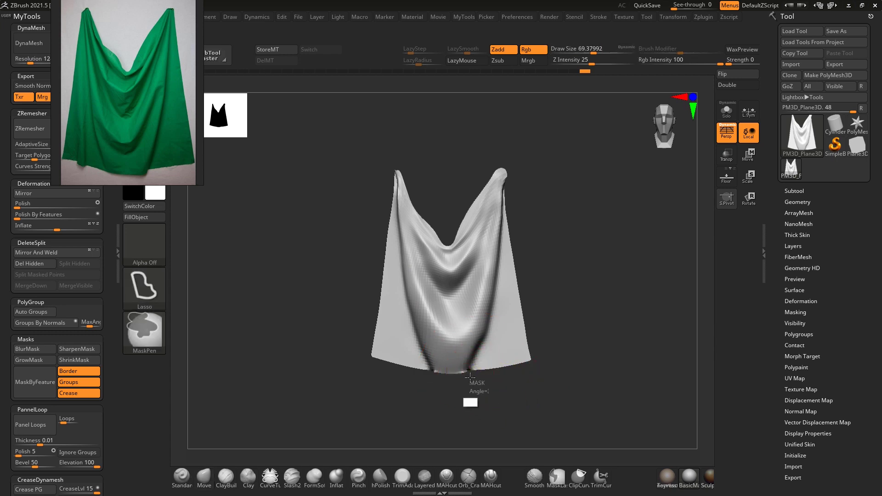
{"action": "mouse_move", "coordinate": [478, 338]}
{"action": "left_mouse_down", "text": "ctrl"}
{"action": "mouse_move", "coordinate": [565, 354]}
{"action": "mouse_move", "coordinate": [522, 394]}
{"action": "left_mouse_up", "text": "ctrl"}
{"action": "left_click", "coordinate": [523, 393], "text": "ctrl"}
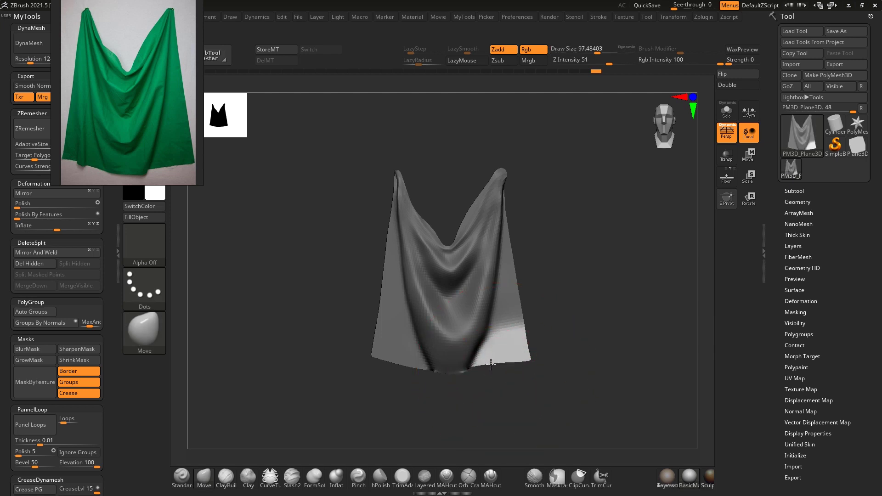
{"action": "left_click_drag", "start_coordinate": [518, 365], "coordinate": [520, 362]}
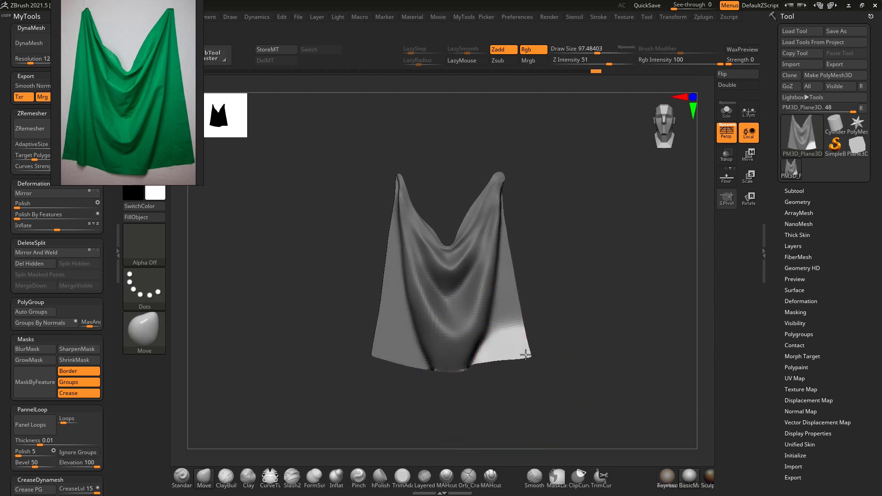
{"action": "left_click_drag", "start_coordinate": [472, 413], "coordinate": [478, 425], "text": "ctrl"}
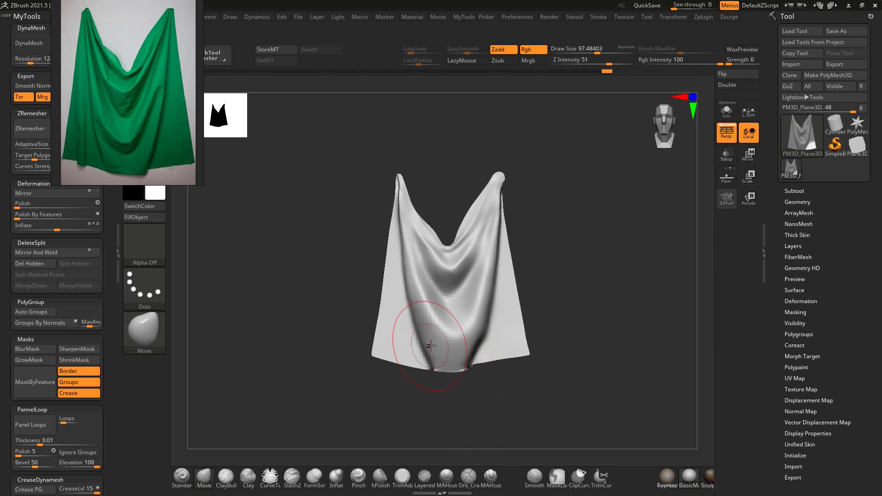
Mask the cloth with inverted and added lasso masks, leaving only a narrow vertical strip of the left side panel unmasked
{"action": "key", "text": "s"}
{"action": "left_click_drag", "start_coordinate": [429, 348], "coordinate": [411, 351]}
{"action": "key", "text": "ctrl"}
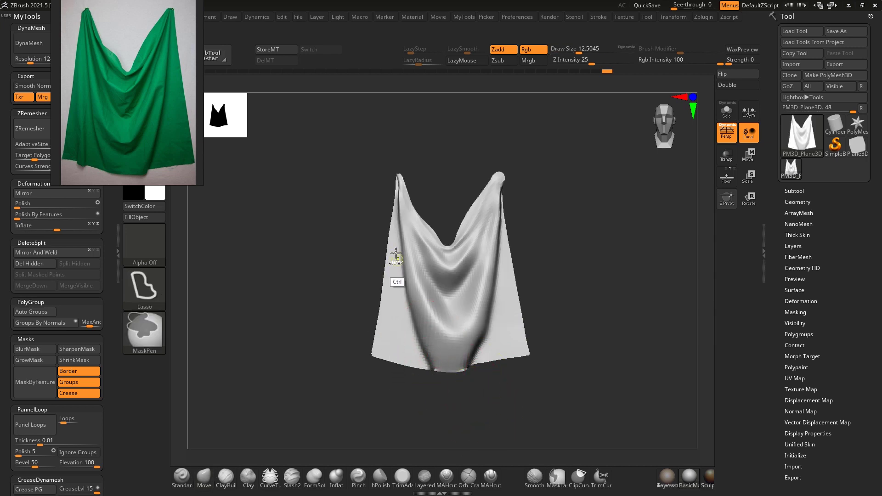
{"action": "mouse_move", "coordinate": [400, 364]}
{"action": "left_mouse_down", "text": "ctrl"}
{"action": "mouse_move", "coordinate": [394, 386]}
{"action": "mouse_move", "coordinate": [383, 336]}
{"action": "left_mouse_up", "text": "ctrl"}
{"action": "left_click_drag", "start_coordinate": [387, 251], "coordinate": [393, 218], "text": "ctrl"}
{"action": "left_click", "coordinate": [359, 274], "text": "ctrl"}
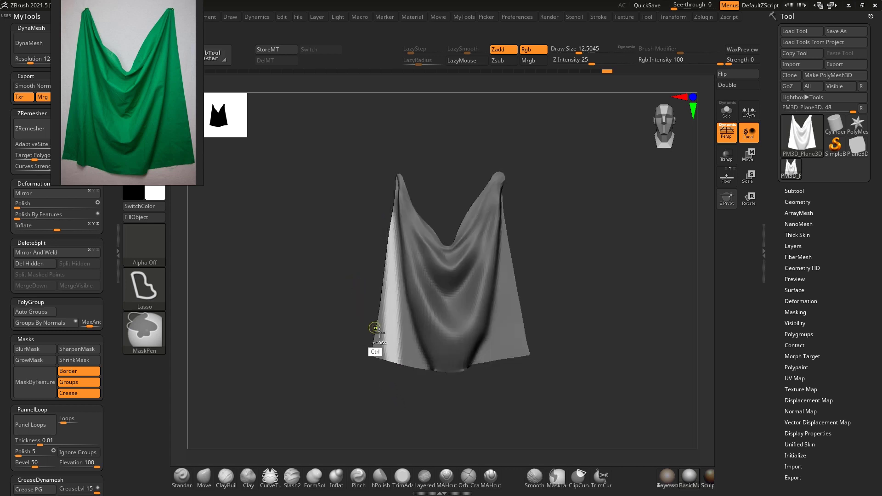
{"action": "key", "text": "ctrl"}
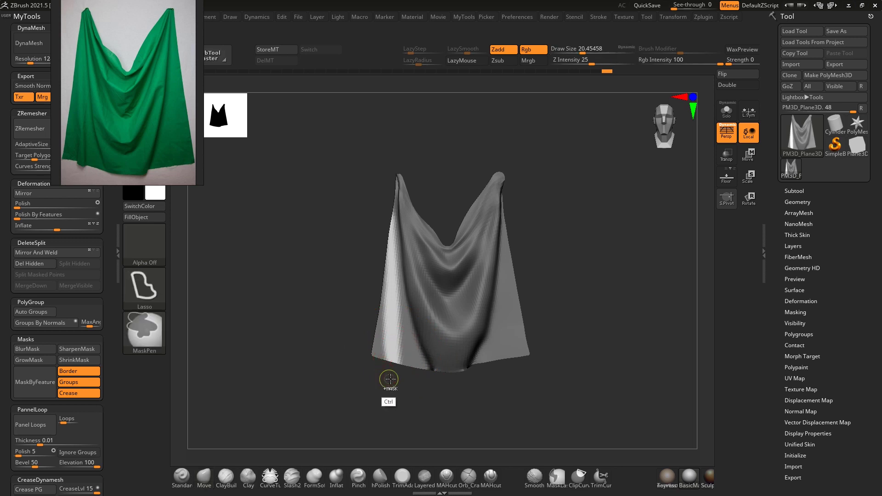
{"action": "mouse_move", "coordinate": [387, 267]}
{"action": "left_mouse_down", "text": "ctrl"}
{"action": "mouse_move", "coordinate": [326, 378]}
{"action": "mouse_move", "coordinate": [386, 260]}
{"action": "left_mouse_up", "text": "ctrl"}
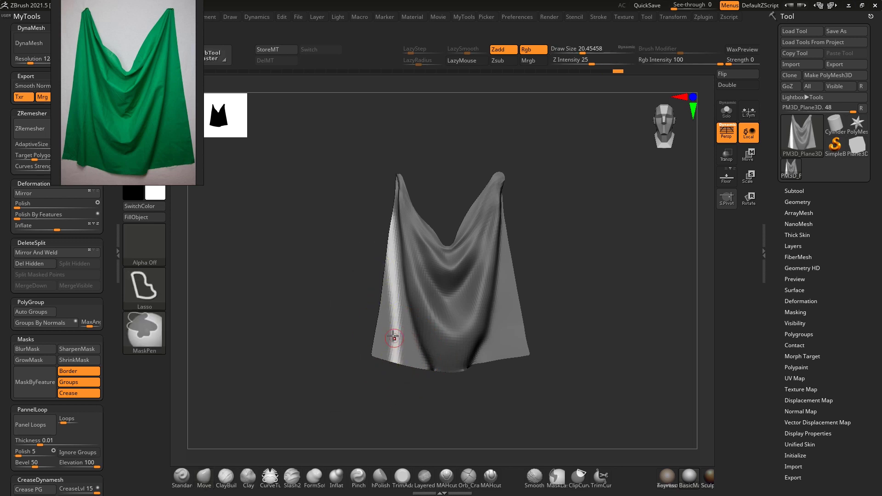
Pull the unmasked strip toward the left panel's outer edge with a large Move brush to start a vertical fold
{"action": "key", "text": "s"}
{"action": "left_click_drag", "start_coordinate": [387, 318], "coordinate": [378, 318]}
{"action": "key", "text": "ctrl"}
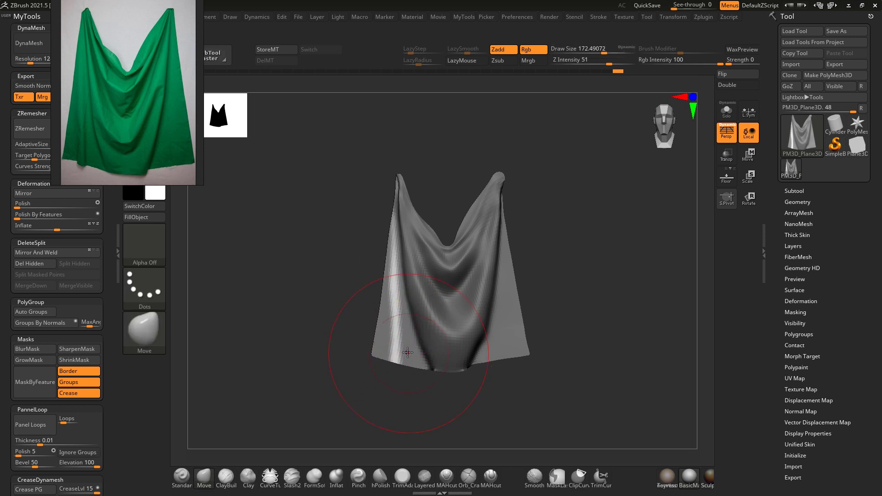
{"action": "key", "text": "bracketright"}
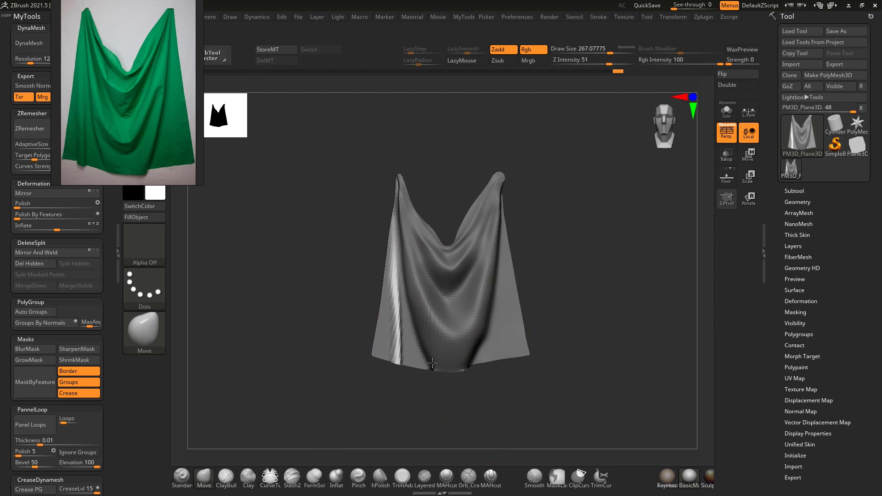
{"action": "key", "text": "s"}
{"action": "left_click_drag", "start_coordinate": [425, 363], "coordinate": [419, 363]}
{"action": "mouse_move", "coordinate": [357, 344]}
{"action": "left_mouse_down"}
{"action": "mouse_move", "coordinate": [334, 341]}
{"action": "mouse_move", "coordinate": [375, 346]}
{"action": "left_mouse_up"}
{"action": "right_click_drag", "start_coordinate": [376, 345], "coordinate": [385, 358]}
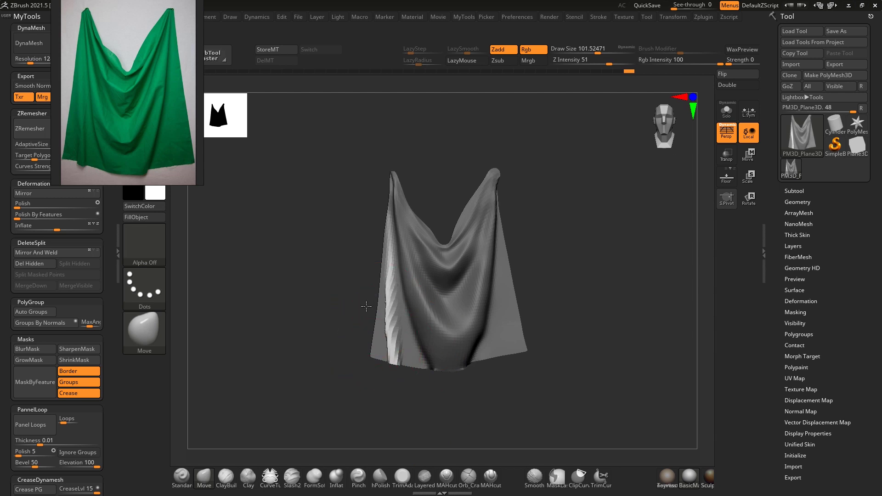
Shape the vertical fold with the Move brush, invert the mask and adjust the left panel's hem around it
{"action": "mouse_move", "coordinate": [374, 377]}
{"action": "right_mouse_down"}
{"action": "mouse_move", "coordinate": [383, 317]}
{"action": "mouse_move", "coordinate": [390, 390]}
{"action": "mouse_move", "coordinate": [404, 401]}
{"action": "mouse_move", "coordinate": [392, 368]}
{"action": "right_mouse_up"}
{"action": "key", "text": "s"}
{"action": "left_click_drag", "start_coordinate": [384, 368], "coordinate": [390, 368]}
{"action": "right_click_drag", "start_coordinate": [388, 392], "coordinate": [387, 389]}
{"action": "left_click", "coordinate": [388, 389], "text": "ctrl"}
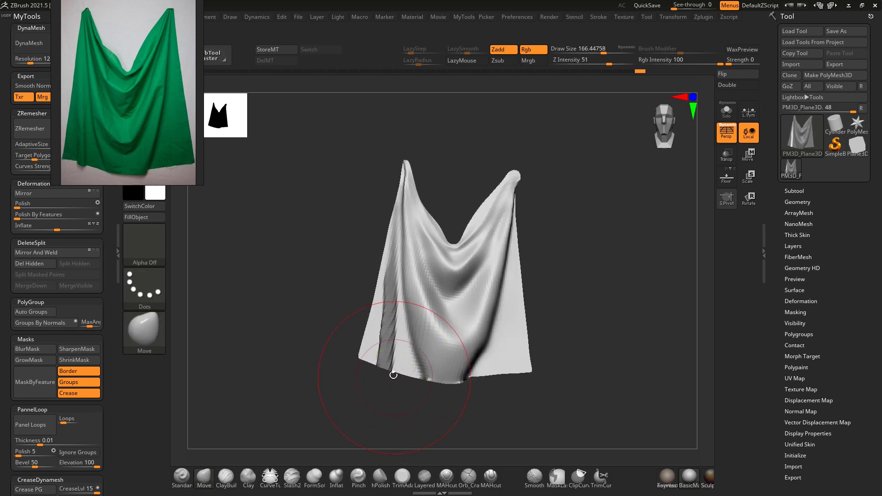
{"action": "key", "text": "bracketleft"}
{"action": "key", "text": "bracketleft"}
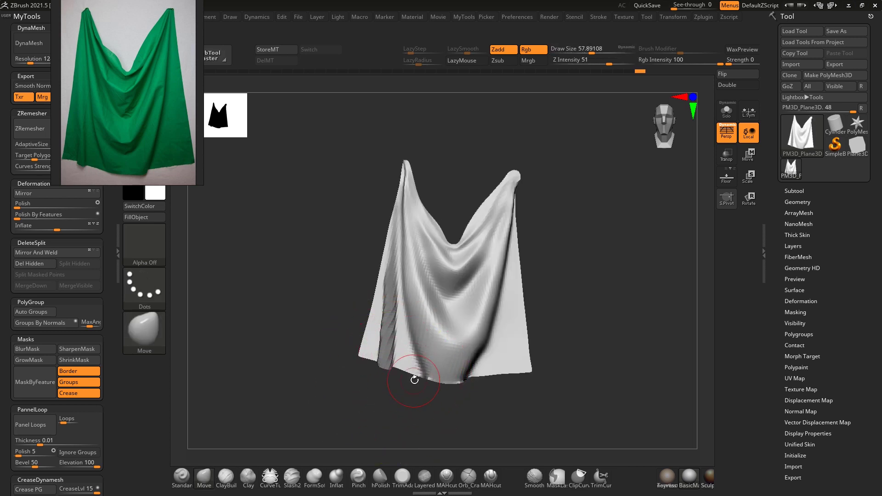
{"action": "right_click_drag", "start_coordinate": [434, 376], "coordinate": [429, 408]}
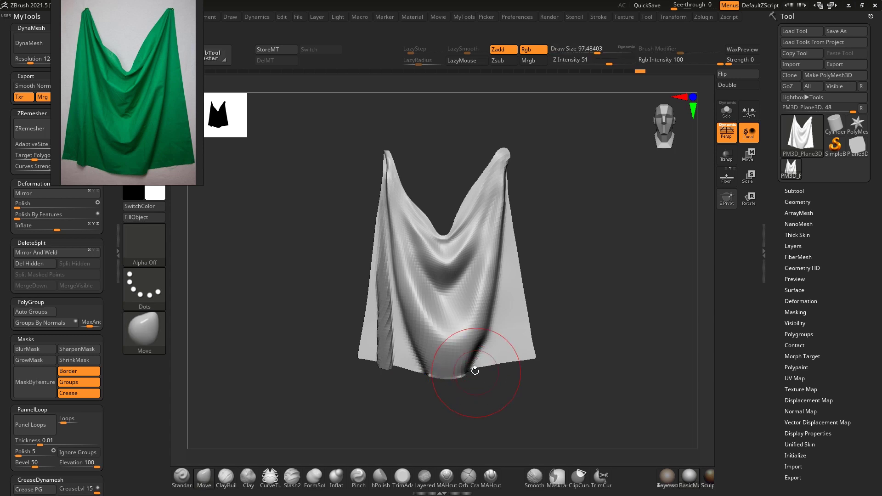
Clear the mask and smooth the left panel's new fold and the right seam of the central drapery
{"action": "left_click_drag", "start_coordinate": [448, 402], "coordinate": [417, 416], "text": "ctrl"}
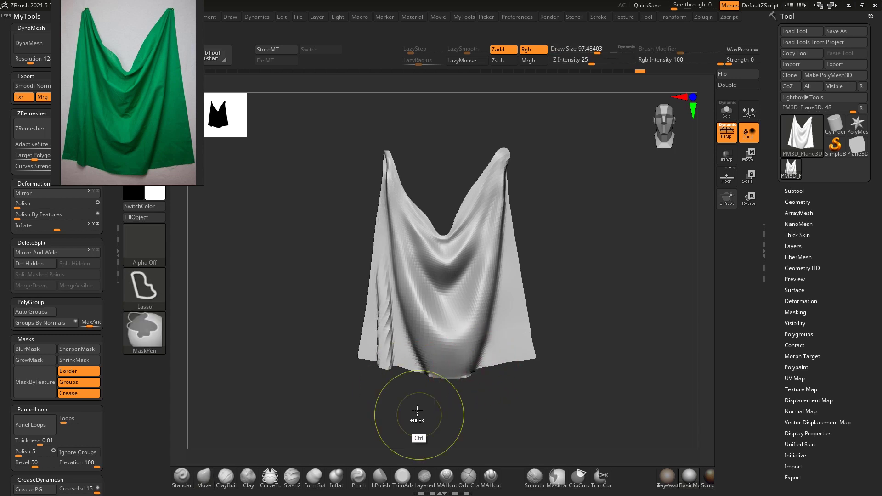
{"action": "mouse_move", "coordinate": [386, 321]}
{"action": "left_mouse_down", "text": "shift"}
{"action": "mouse_move", "coordinate": [382, 309]}
{"action": "mouse_move", "coordinate": [382, 334]}
{"action": "left_mouse_up", "text": "shift"}
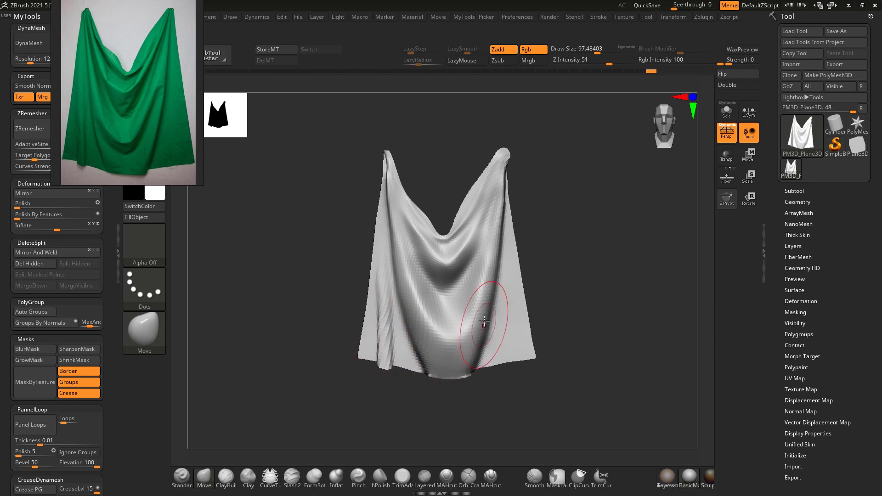
{"action": "left_click_drag", "start_coordinate": [501, 320], "coordinate": [489, 358], "text": "shift"}
Adjust the depth of the central drapery's folds from angled side views with the Move brush
{"action": "mouse_move", "coordinate": [487, 409]}
{"action": "left_mouse_down"}
{"action": "mouse_move", "coordinate": [511, 408]}
{"action": "mouse_move", "coordinate": [463, 362]}
{"action": "mouse_move", "coordinate": [418, 418]}
{"action": "mouse_move", "coordinate": [439, 426]}
{"action": "mouse_move", "coordinate": [460, 416]}
{"action": "left_mouse_up"}
{"action": "left_click_drag", "start_coordinate": [460, 416], "coordinate": [462, 432], "text": "alt"}
{"action": "mouse_move", "coordinate": [567, 309]}
{"action": "left_mouse_down"}
{"action": "mouse_move", "coordinate": [551, 315]}
{"action": "mouse_move", "coordinate": [405, 281]}
{"action": "mouse_move", "coordinate": [388, 292]}
{"action": "left_mouse_up"}
{"action": "key", "text": "s"}
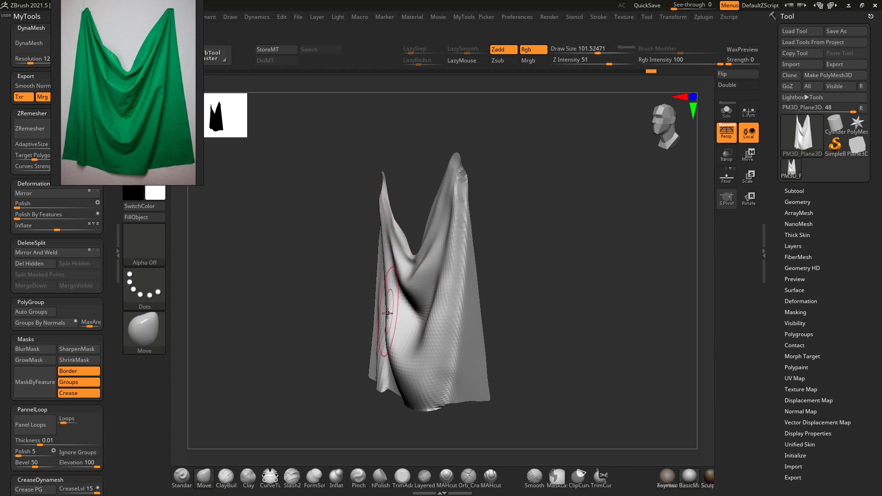
{"action": "mouse_move", "coordinate": [396, 346]}
{"action": "left_mouse_down"}
{"action": "mouse_move", "coordinate": [399, 362]}
{"action": "mouse_move", "coordinate": [391, 337]}
{"action": "mouse_move", "coordinate": [462, 296]}
{"action": "mouse_move", "coordinate": [436, 305]}
{"action": "mouse_move", "coordinate": [433, 285]}
{"action": "mouse_move", "coordinate": [416, 272]}
{"action": "left_mouse_up"}
{"action": "key", "text": "s"}
{"action": "mouse_move", "coordinate": [412, 269]}
{"action": "left_mouse_down"}
{"action": "mouse_move", "coordinate": [404, 267]}
{"action": "mouse_move", "coordinate": [434, 273]}
{"action": "mouse_move", "coordinate": [439, 286]}
{"action": "mouse_move", "coordinate": [425, 232]}
{"action": "mouse_move", "coordinate": [407, 211]}
{"action": "left_mouse_up"}
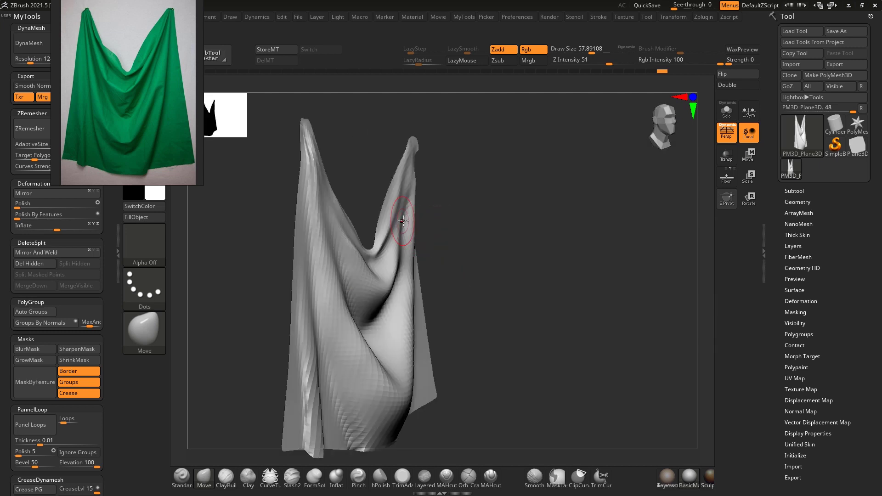
Refine the upper U-shaped fold below the neckline from the side, switching from the Standard brush to the Move brush
{"action": "key", "text": "b"}
{"action": "key", "text": "s"}
{"action": "key", "text": "t"}
{"action": "left_click_drag", "start_coordinate": [455, 272], "coordinate": [483, 272]}
{"action": "key", "text": "s"}
{"action": "left_click_drag", "start_coordinate": [410, 288], "coordinate": [411, 288]}
{"action": "key", "text": "b"}
{"action": "key", "text": "m"}
{"action": "key", "text": "v"}
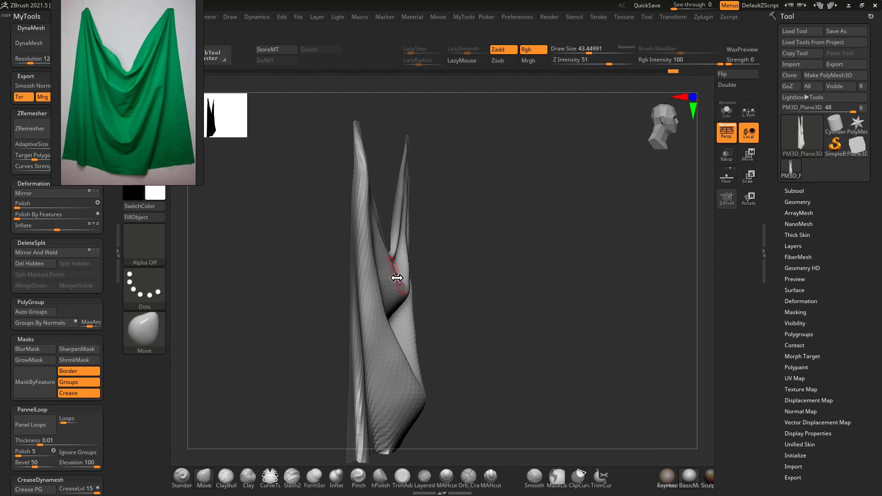
Return to the front view and set the Move brush's draw size to about 110
{"action": "mouse_move", "coordinate": [410, 280]}
{"action": "left_mouse_down"}
{"action": "mouse_move", "coordinate": [549, 232]}
{"action": "mouse_move", "coordinate": [497, 282]}
{"action": "left_mouse_up"}
{"action": "left_click_drag", "start_coordinate": [530, 316], "coordinate": [506, 316], "text": "alt"}
{"action": "key", "text": "bracketright"}
{"action": "key", "text": "bracketright"}
{"action": "key", "text": "bracketright"}
{"action": "key", "text": "bracketright"}
{"action": "key", "text": "bracketright"}
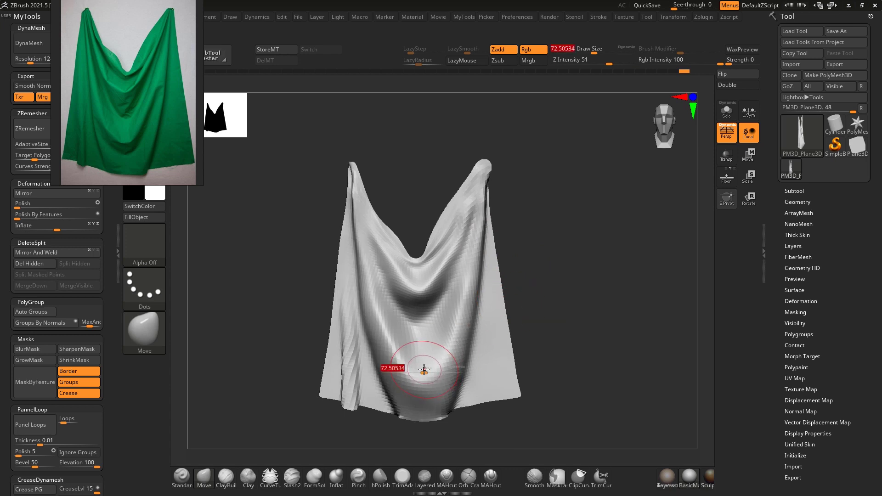
{"action": "key", "text": "bracketleft"}
{"action": "key", "text": "bracketleft"}
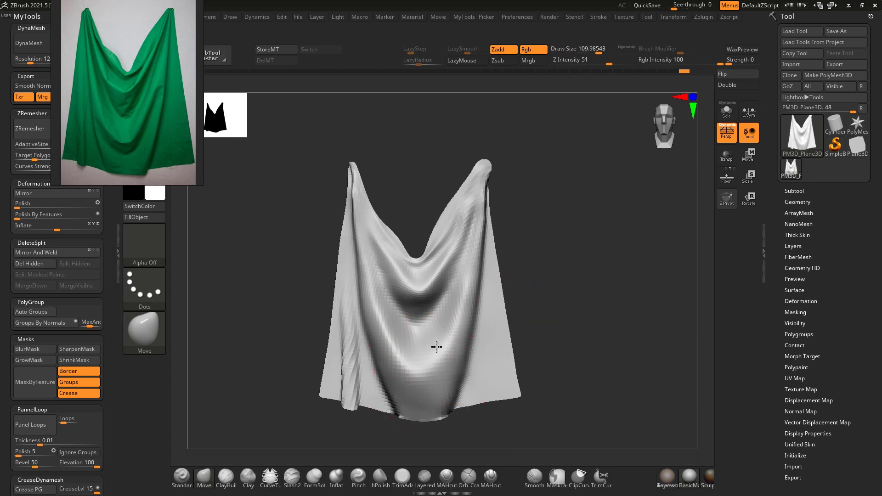
Reshape the tips of the cloth's two top corners with the Move brush at a draw size of about 27
{"action": "mouse_move", "coordinate": [528, 294]}
{"action": "left_mouse_down", "text": "alt"}
{"action": "mouse_move", "coordinate": [529, 250]}
{"action": "mouse_move", "coordinate": [554, 279]}
{"action": "left_mouse_up", "text": "alt"}
{"action": "key", "text": "s"}
{"action": "left_click_drag", "start_coordinate": [375, 252], "coordinate": [371, 252]}
{"action": "mouse_move", "coordinate": [514, 200]}
{"action": "left_mouse_down", "text": "alt"}
{"action": "mouse_move", "coordinate": [526, 276]}
{"action": "mouse_move", "coordinate": [562, 260]}
{"action": "left_mouse_up", "text": "alt"}
{"action": "left_click_drag", "start_coordinate": [504, 181], "coordinate": [443, 241], "text": "alt"}
{"action": "key", "text": "s"}
{"action": "left_click_drag", "start_coordinate": [546, 209], "coordinate": [542, 209]}
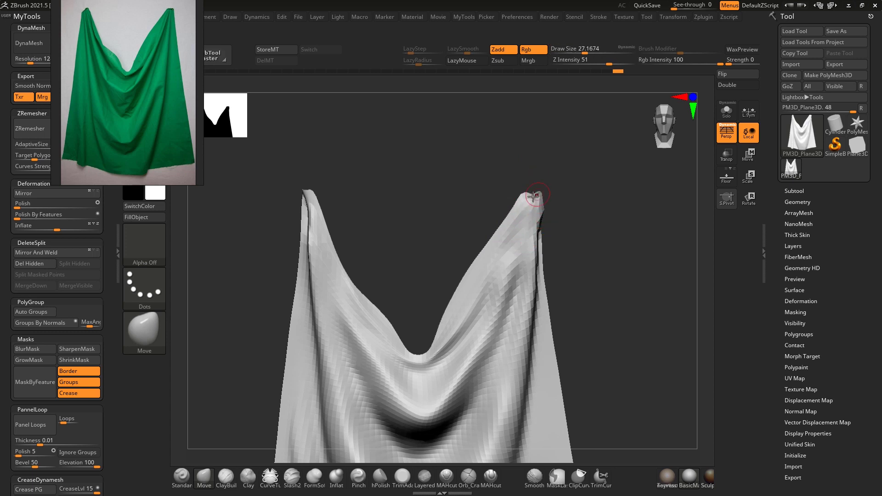
{"action": "key", "text": "s"}
{"action": "left_click_drag", "start_coordinate": [533, 197], "coordinate": [541, 202]}
{"action": "key", "text": "s"}
{"action": "left_click_drag", "start_coordinate": [452, 273], "coordinate": [459, 274]}
{"action": "right_click_drag", "start_coordinate": [396, 264], "coordinate": [396, 237], "text": "ctrl"}
{"action": "left_click_drag", "start_coordinate": [396, 237], "coordinate": [426, 167]}
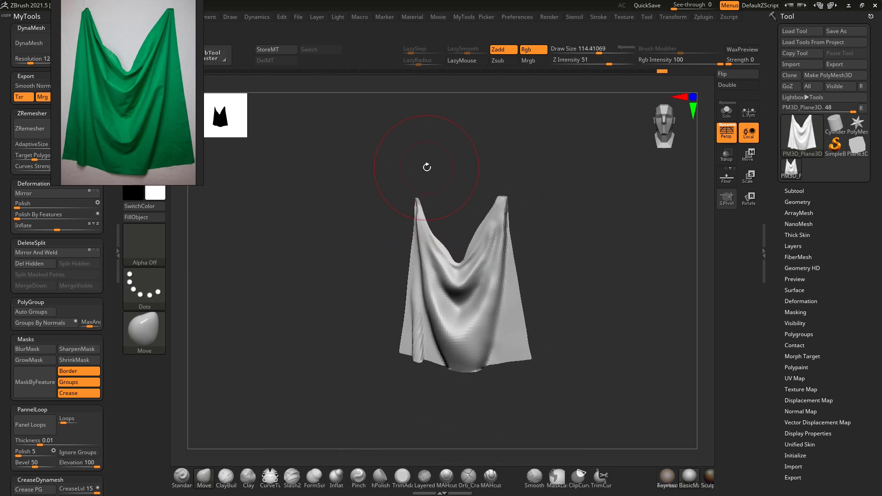
Enlarge the reference's neckline and isolate a strip along the left shoulder's inner edge with an inverted lasso mask
{"action": "scroll", "coordinate": [124, 105], "scroll_direction": "up", "scroll_amount": 5}
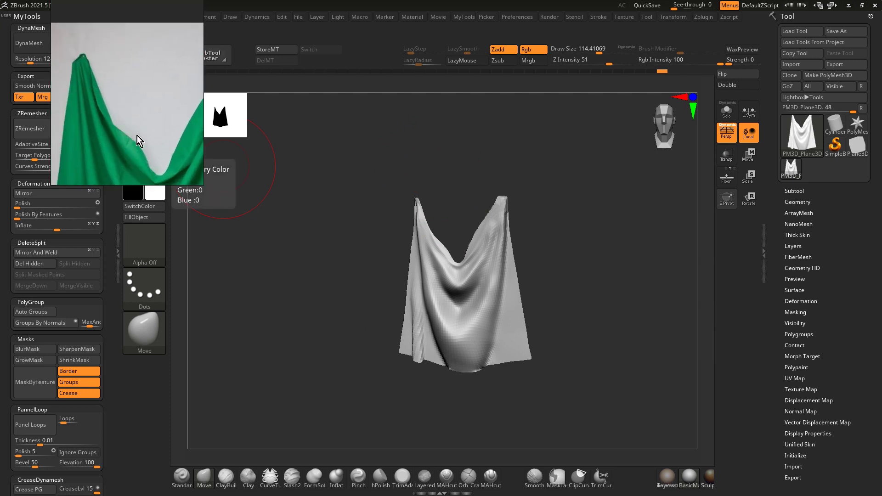
{"action": "middle_click_drag", "start_coordinate": [156, 169], "coordinate": [128, 135]}
{"action": "mouse_move", "coordinate": [459, 200]}
{"action": "left_mouse_down"}
{"action": "mouse_move", "coordinate": [457, 187]}
{"action": "mouse_move", "coordinate": [409, 217]}
{"action": "mouse_move", "coordinate": [448, 207]}
{"action": "left_mouse_up"}
{"action": "key", "text": "s"}
{"action": "left_click_drag", "start_coordinate": [412, 241], "coordinate": [403, 241]}
{"action": "left_click_drag", "start_coordinate": [444, 217], "coordinate": [500, 222], "text": "alt"}
{"action": "key", "text": "s"}
{"action": "left_click", "coordinate": [373, 233]}
{"action": "left_click_drag", "start_coordinate": [373, 233], "coordinate": [365, 234]}
{"action": "left_click_drag", "start_coordinate": [384, 233], "coordinate": [451, 203]}
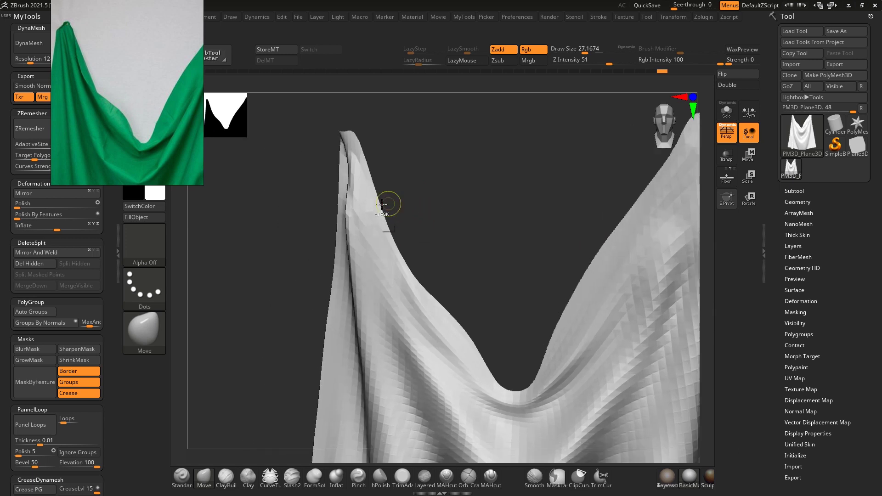
{"action": "mouse_move", "coordinate": [373, 195]}
{"action": "left_mouse_down"}
{"action": "mouse_move", "coordinate": [428, 290]}
{"action": "mouse_move", "coordinate": [362, 146]}
{"action": "left_mouse_up"}
{"action": "left_click", "coordinate": [437, 215], "text": "ctrl"}
Place the transform gizmo on the unmasked edge strip of the left shoulder and move the strip
{"action": "mouse_move", "coordinate": [435, 217]}
{"action": "left_mouse_down"}
{"action": "mouse_move", "coordinate": [422, 242]}
{"action": "mouse_move", "coordinate": [374, 237]}
{"action": "mouse_move", "coordinate": [382, 229]}
{"action": "mouse_move", "coordinate": [390, 257]}
{"action": "left_mouse_up"}
{"action": "key", "text": "s"}
{"action": "left_click_drag", "start_coordinate": [411, 232], "coordinate": [357, 260]}
{"action": "left_click", "coordinate": [388, 252], "text": "ctrl"}
{"action": "key", "text": "w"}
{"action": "left_click", "coordinate": [384, 242], "text": "alt"}
{"action": "left_click_drag", "start_coordinate": [442, 239], "coordinate": [403, 210]}
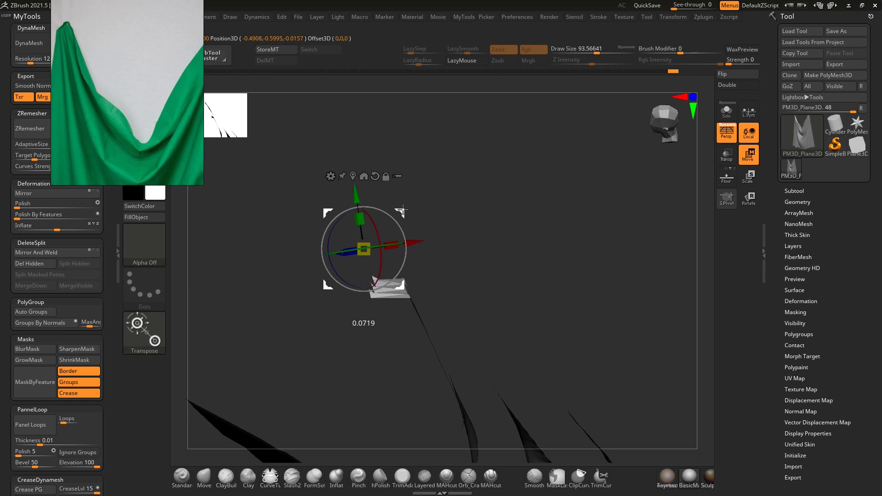
Turn on double-sided display and fold the left shoulder's edge strip over with the transform gizmo
{"action": "left_click", "coordinate": [728, 88]}
{"action": "left_click_drag", "start_coordinate": [494, 209], "coordinate": [546, 171]}
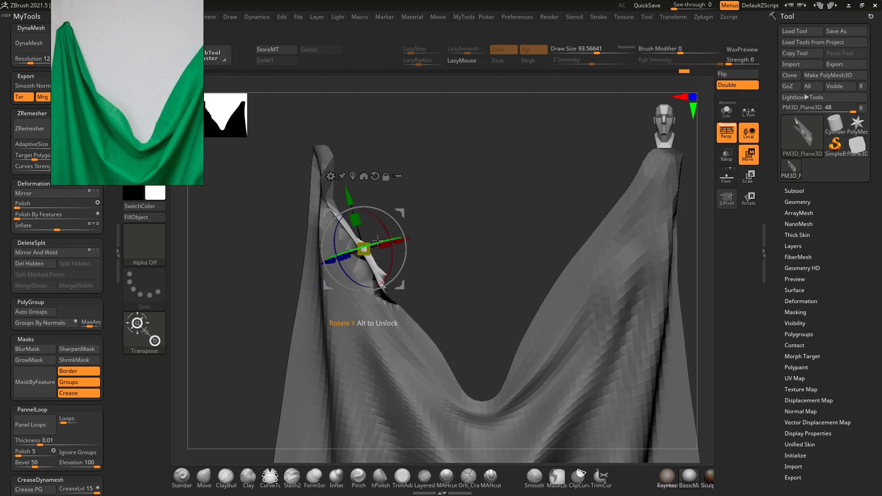
{"action": "left_click_drag", "start_coordinate": [432, 225], "coordinate": [436, 222]}
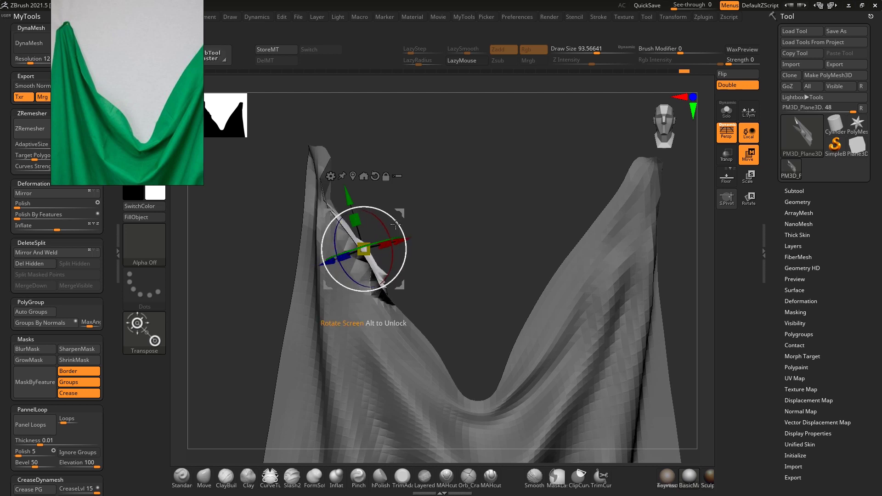
{"action": "key", "text": "q"}
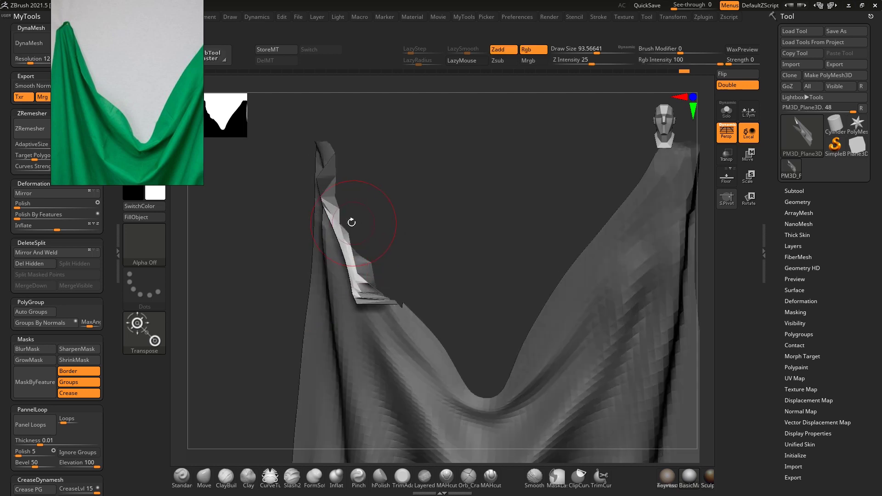
{"action": "key", "text": "shift"}
{"action": "key", "text": "w"}
{"action": "mouse_move", "coordinate": [377, 219]}
{"action": "left_mouse_down"}
{"action": "mouse_move", "coordinate": [411, 217]}
{"action": "mouse_move", "coordinate": [408, 180]}
{"action": "mouse_move", "coordinate": [361, 205]}
{"action": "left_mouse_up"}
{"action": "key", "text": "q"}
{"action": "key", "text": "shift"}
{"action": "key", "text": "w"}
{"action": "key", "text": "q"}
{"action": "key", "text": "w"}
{"action": "key", "text": "q"}
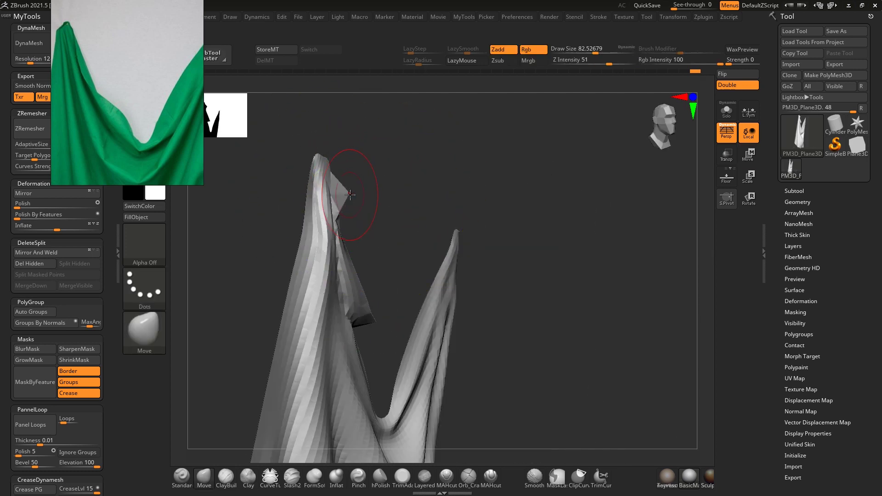
Smooth the folded-over edge on the left shoulder
{"action": "mouse_move", "coordinate": [341, 221]}
{"action": "left_mouse_down", "text": "shift"}
{"action": "mouse_move", "coordinate": [322, 219]}
{"action": "mouse_move", "coordinate": [319, 202]}
{"action": "mouse_move", "coordinate": [380, 258]}
{"action": "mouse_move", "coordinate": [415, 242]}
{"action": "mouse_move", "coordinate": [392, 269]}
{"action": "mouse_move", "coordinate": [276, 288]}
{"action": "left_mouse_up", "text": "shift"}
{"action": "key", "text": "ctrl"}
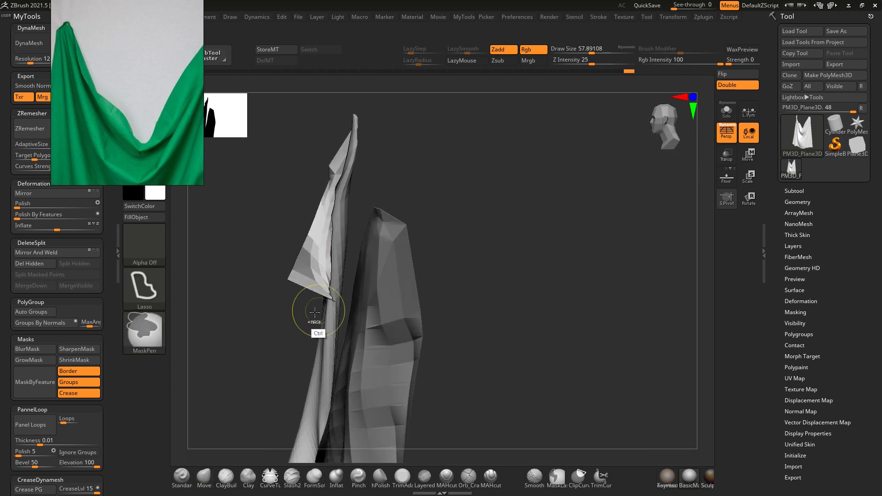
{"action": "left_click", "coordinate": [304, 308], "text": "ctrl"}
{"action": "mouse_move", "coordinate": [318, 271]}
{"action": "left_mouse_down", "text": "shift"}
{"action": "mouse_move", "coordinate": [306, 283]}
{"action": "mouse_move", "coordinate": [355, 257]}
{"action": "mouse_move", "coordinate": [350, 268]}
{"action": "mouse_move", "coordinate": [290, 289]}
{"action": "mouse_move", "coordinate": [341, 258]}
{"action": "mouse_move", "coordinate": [360, 262]}
{"action": "mouse_move", "coordinate": [372, 226]}
{"action": "mouse_move", "coordinate": [397, 255]}
{"action": "left_mouse_up", "text": "shift"}
Center the transform gizmo on the left shoulder's folded edge and nudge the fold into place
{"action": "key", "text": "w"}
{"action": "left_click", "coordinate": [327, 279], "text": "alt"}
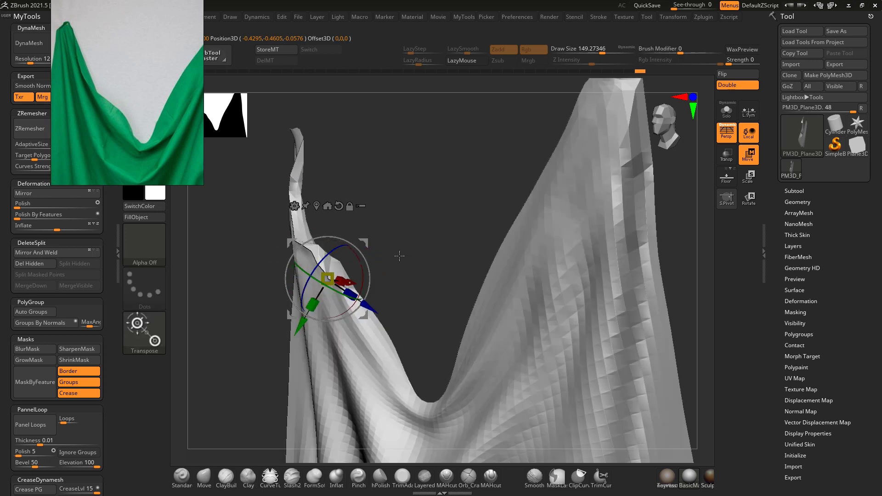
{"action": "key", "text": "q"}
{"action": "right_click_drag", "start_coordinate": [370, 304], "coordinate": [354, 294], "text": "shift"}
{"action": "key", "text": "w"}
{"action": "mouse_move", "coordinate": [354, 282]}
{"action": "left_mouse_down"}
{"action": "mouse_move", "coordinate": [377, 277]}
{"action": "mouse_move", "coordinate": [360, 280]}
{"action": "left_mouse_up"}
{"action": "key", "text": "q"}
{"action": "key", "text": "w"}
{"action": "key", "text": "q"}
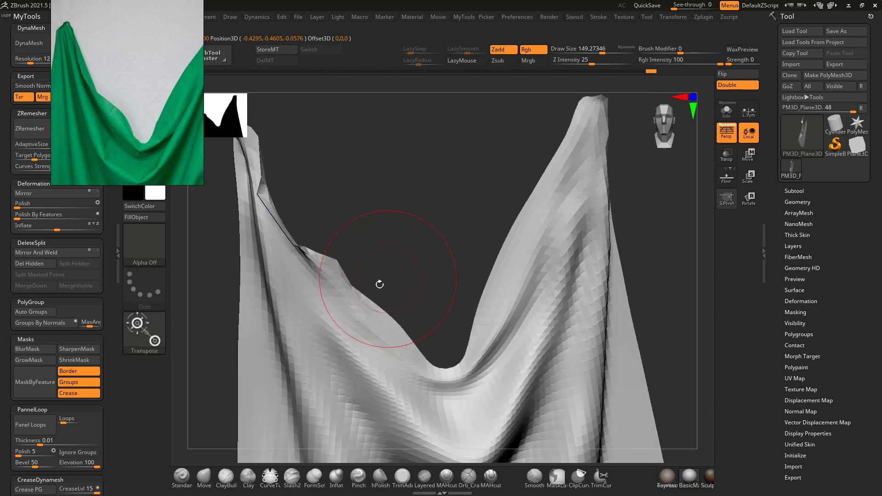
Raise a fold along the left side of the neckline with the Standard brush at a draw size of about 76
{"action": "right_click_drag", "start_coordinate": [364, 299], "coordinate": [371, 309]}
{"action": "key", "text": "b"}
{"action": "key", "text": "s"}
{"action": "key", "text": "t"}
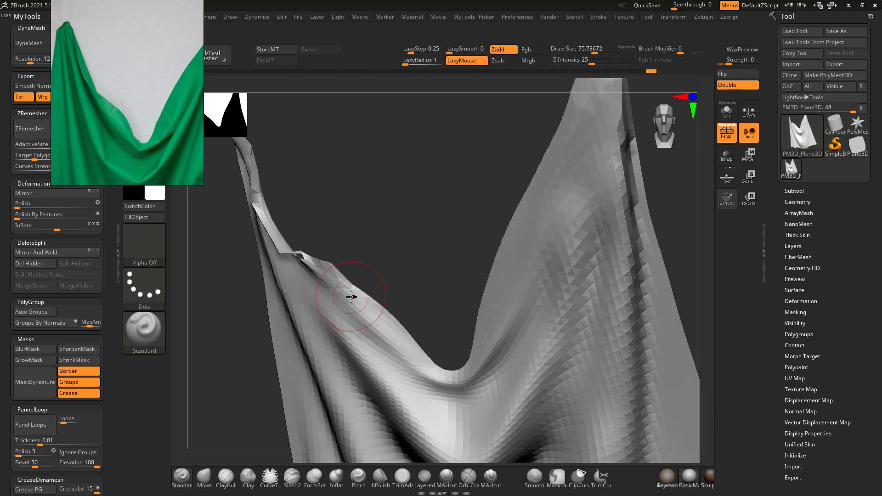
{"action": "left_click_drag", "start_coordinate": [397, 349], "coordinate": [398, 354]}
{"action": "left_click_drag", "start_coordinate": [323, 279], "coordinate": [407, 354]}
{"action": "mouse_move", "coordinate": [350, 301]}
{"action": "left_mouse_down"}
{"action": "mouse_move", "coordinate": [433, 366]}
{"action": "mouse_move", "coordinate": [434, 378]}
{"action": "left_mouse_up"}
{"action": "mouse_move", "coordinate": [407, 289]}
{"action": "left_mouse_down"}
{"action": "mouse_move", "coordinate": [418, 272]}
{"action": "mouse_move", "coordinate": [396, 220]}
{"action": "left_mouse_up"}
{"action": "left_click_drag", "start_coordinate": [399, 324], "coordinate": [455, 342]}
{"action": "mouse_move", "coordinate": [377, 306]}
{"action": "left_mouse_down"}
{"action": "mouse_move", "coordinate": [412, 324]}
{"action": "mouse_move", "coordinate": [383, 331]}
{"action": "left_mouse_up"}
Carve a crease beneath the neckline fold with the DamStandard brush at a draw size of about 61
{"action": "key", "text": "s"}
{"action": "key", "text": "b"}
{"action": "key", "text": "d"}
{"action": "key", "text": "s"}
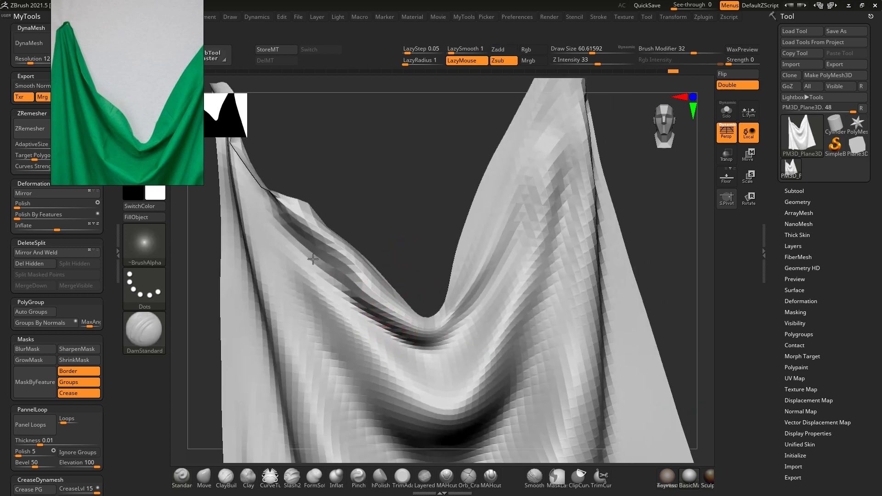
{"action": "left_click_drag", "start_coordinate": [314, 260], "coordinate": [444, 360]}
{"action": "mouse_move", "coordinate": [488, 294]}
{"action": "left_mouse_down"}
{"action": "mouse_move", "coordinate": [424, 355]}
{"action": "mouse_move", "coordinate": [432, 342]}
{"action": "left_mouse_up"}
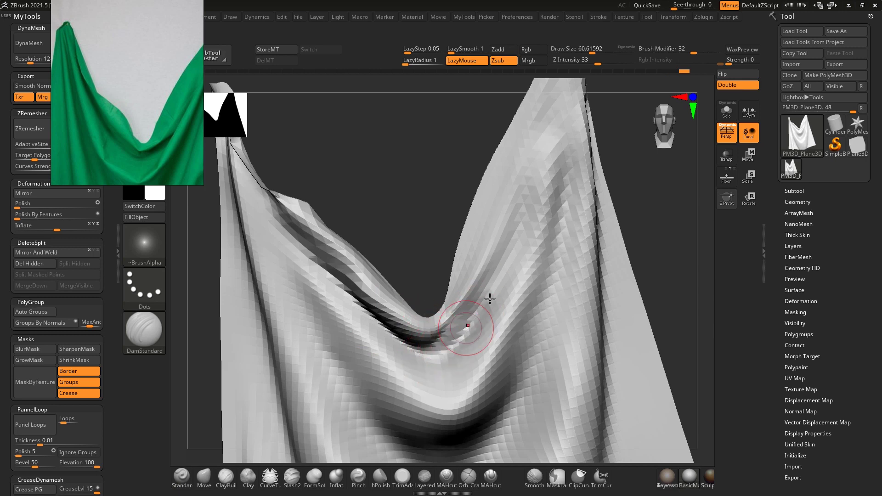
Continue the neckline fold up its right side with the ClayBuildup brush
{"action": "key", "text": "b"}
{"action": "key", "text": "c"}
{"action": "key", "text": "b"}
{"action": "mouse_move", "coordinate": [464, 304]}
{"action": "left_mouse_down"}
{"action": "mouse_move", "coordinate": [514, 205]}
{"action": "mouse_move", "coordinate": [518, 218]}
{"action": "mouse_move", "coordinate": [516, 201]}
{"action": "left_mouse_up"}
{"action": "mouse_move", "coordinate": [488, 252]}
{"action": "left_mouse_down"}
{"action": "mouse_move", "coordinate": [519, 152]}
{"action": "mouse_move", "coordinate": [522, 231]}
{"action": "mouse_move", "coordinate": [482, 286]}
{"action": "mouse_move", "coordinate": [502, 274]}
{"action": "left_mouse_up"}
{"action": "key", "text": "shift"}
Deepen the crease at the lower right of the neckline fold with the DamStandard brush
{"action": "key", "text": "b"}
{"action": "key", "text": "d"}
{"action": "key", "text": "s"}
{"action": "mouse_move", "coordinate": [464, 318]}
{"action": "left_mouse_down"}
{"action": "mouse_move", "coordinate": [536, 174]}
{"action": "mouse_move", "coordinate": [499, 289]}
{"action": "mouse_move", "coordinate": [449, 333]}
{"action": "left_mouse_up"}
Smooth and build up the bottom of the neckline fold with the ClayBuildup brush, and check its wireframe
{"action": "key", "text": "b"}
{"action": "key", "text": "c"}
{"action": "key", "text": "b"}
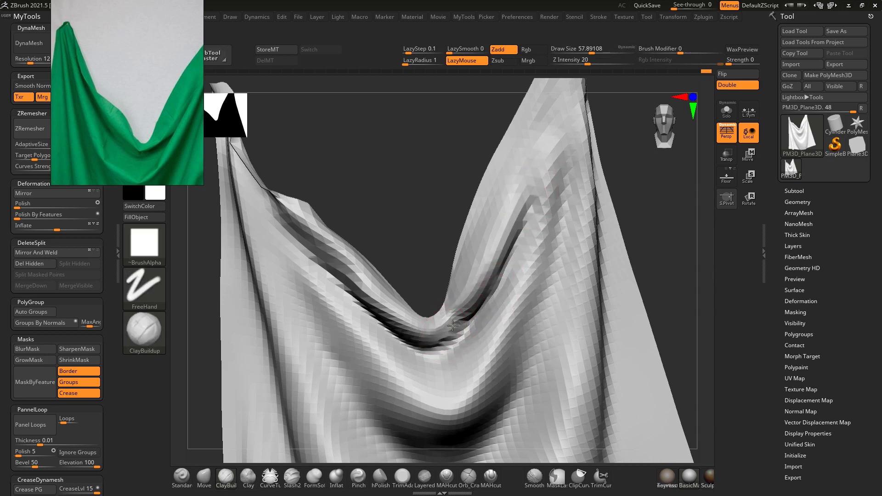
{"action": "mouse_move", "coordinate": [429, 345]}
{"action": "left_mouse_down", "text": "shift"}
{"action": "mouse_move", "coordinate": [460, 315]}
{"action": "mouse_move", "coordinate": [445, 340]}
{"action": "left_mouse_up", "text": "shift"}
{"action": "left_click_drag", "start_coordinate": [429, 280], "coordinate": [433, 326]}
{"action": "right_click_drag", "start_coordinate": [433, 326], "coordinate": [381, 363]}
{"action": "key", "text": "shift+f"}
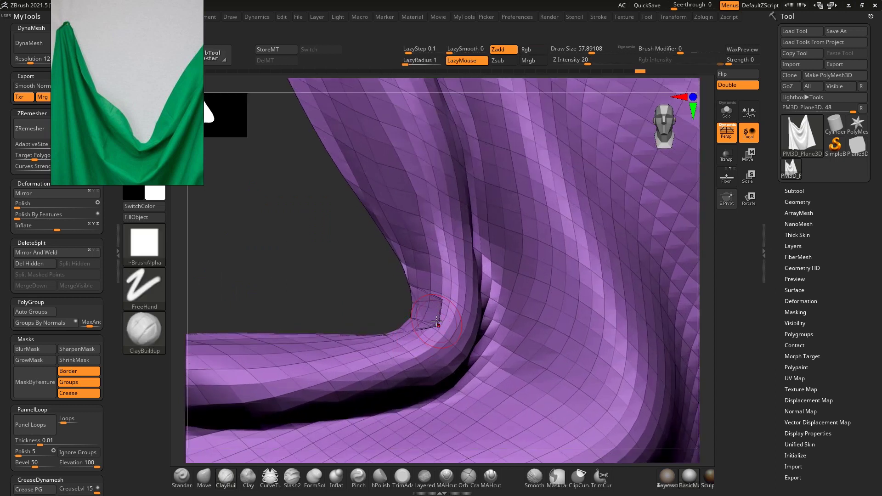
{"action": "key", "text": "shift+f"}
Switch to the Move Topological brush at a draw size of about 24 for the sharp inner corner of the neckline edge
{"action": "key", "text": "s"}
{"action": "left_click_drag", "start_coordinate": [436, 323], "coordinate": [428, 331]}
{"action": "key", "text": "b"}
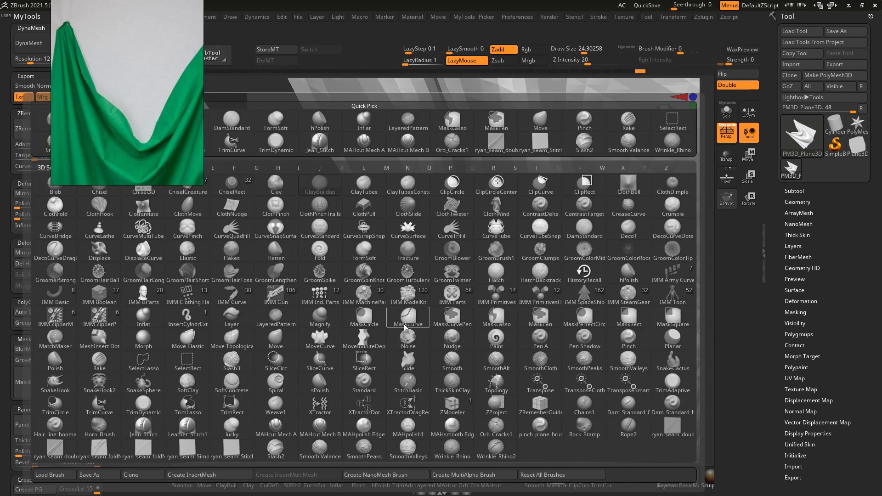
{"action": "key", "text": "m"}
{"action": "key", "text": "t"}
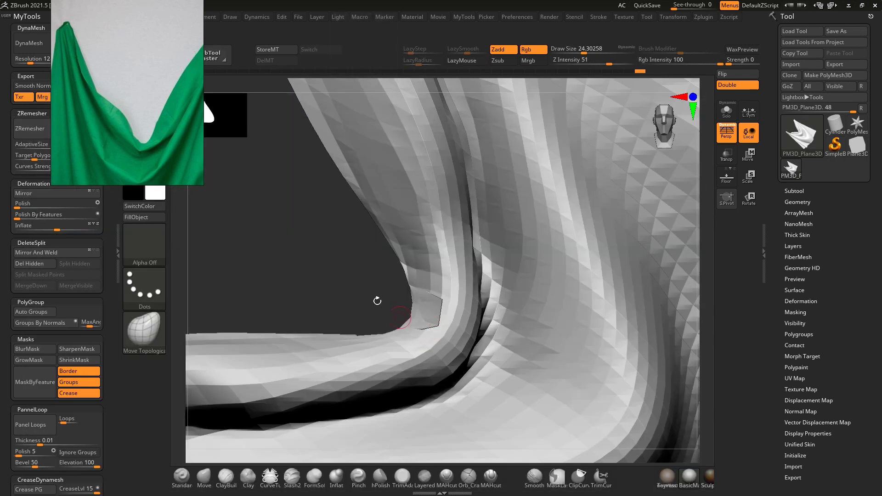
{"action": "right_click_drag", "start_coordinate": [377, 301], "coordinate": [427, 315]}
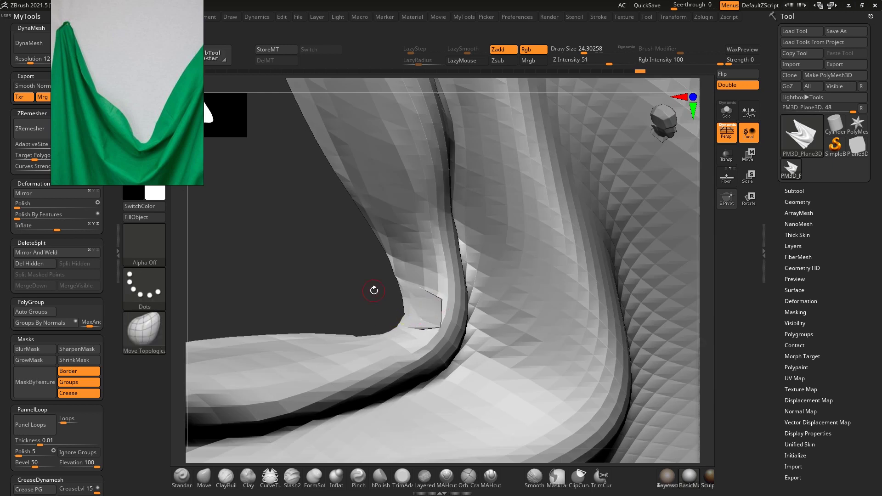
Dock the Brush palette above the custom tools and place the reference image back beside the canvas
{"action": "key", "text": "shift"}
{"action": "mouse_move", "coordinate": [6, 271]}
{"action": "left_mouse_down"}
{"action": "mouse_move", "coordinate": [7, 245]}
{"action": "mouse_move", "coordinate": [8, 278]}
{"action": "left_mouse_up"}
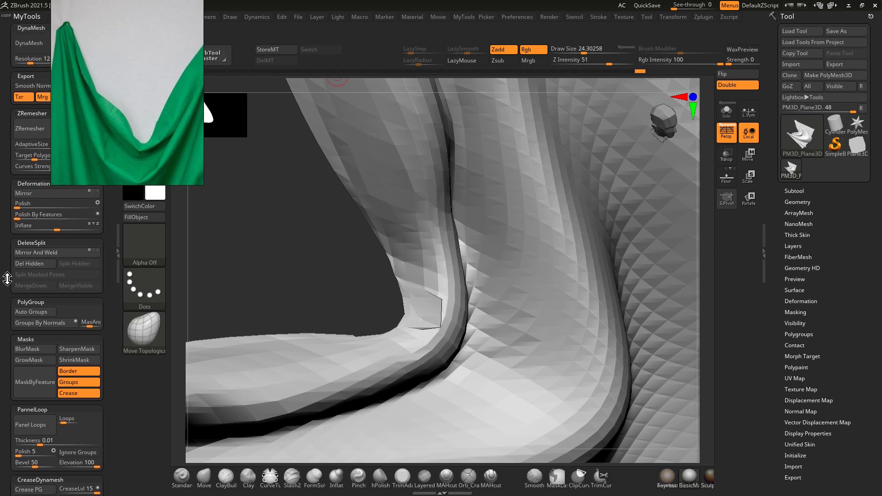
{"action": "mouse_move", "coordinate": [119, 88]}
{"action": "left_mouse_down"}
{"action": "mouse_move", "coordinate": [289, 9]}
{"action": "mouse_move", "coordinate": [358, 1]}
{"action": "left_mouse_up"}
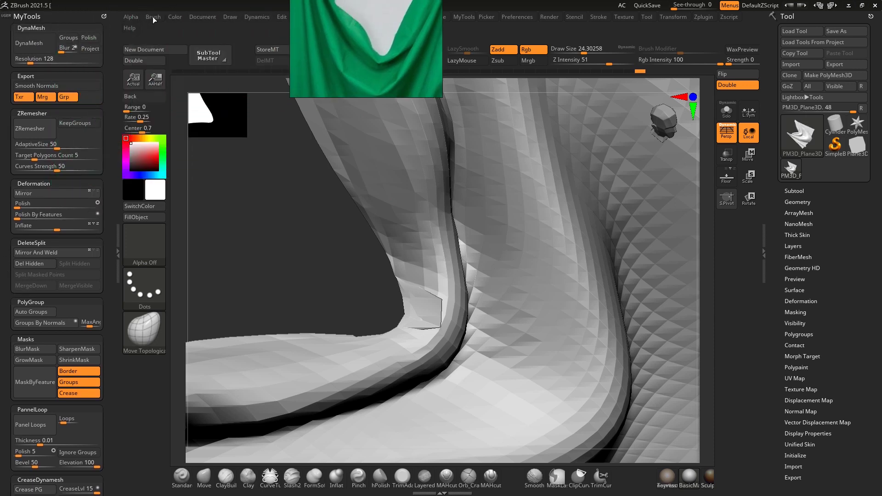
{"action": "left_click", "coordinate": [153, 16]}
{"action": "key", "text": "shift"}
{"action": "left_click_drag", "start_coordinate": [150, 29], "coordinate": [40, 55]}
{"action": "mouse_move", "coordinate": [346, 44]}
{"action": "left_mouse_down"}
{"action": "mouse_move", "coordinate": [122, 75]}
{"action": "mouse_move", "coordinate": [127, 128]}
{"action": "mouse_move", "coordinate": [112, 133]}
{"action": "left_mouse_up"}
{"action": "left_click_drag", "start_coordinate": [19, 338], "coordinate": [47, 318]}
Look through the Smooth brush's Auto Masking and Modifiers settings and expand the Smooth Brush Modifiers
{"action": "key", "text": "shift"}
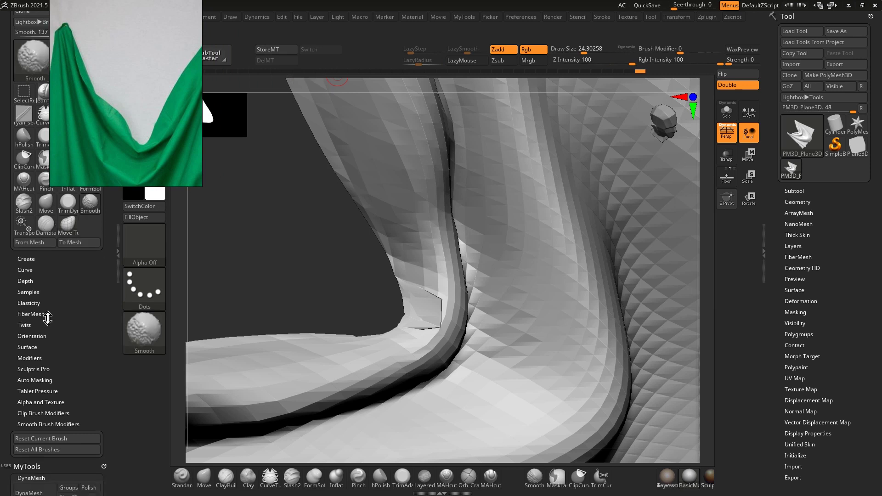
{"action": "left_click", "coordinate": [28, 281]}
{"action": "left_click", "coordinate": [29, 259]}
{"action": "left_click", "coordinate": [29, 259]}
{"action": "left_click", "coordinate": [33, 379]}
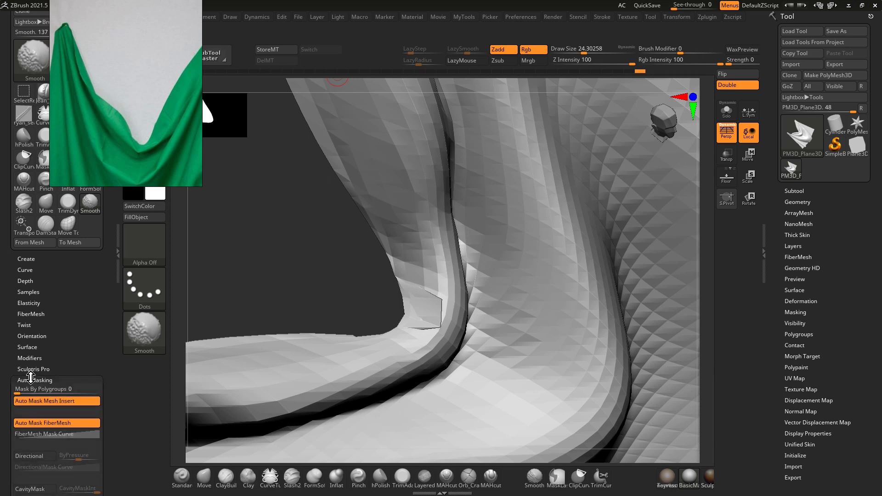
{"action": "left_click_drag", "start_coordinate": [12, 385], "coordinate": [14, 343]}
{"action": "left_click", "coordinate": [25, 313]}
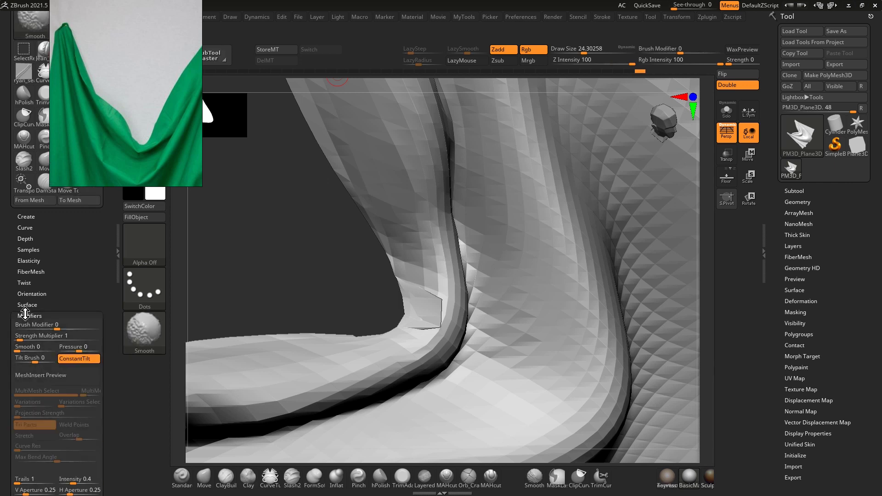
{"action": "mouse_move", "coordinate": [10, 390]}
{"action": "left_mouse_down"}
{"action": "mouse_move", "coordinate": [14, 330]}
{"action": "mouse_move", "coordinate": [14, 349]}
{"action": "left_mouse_up"}
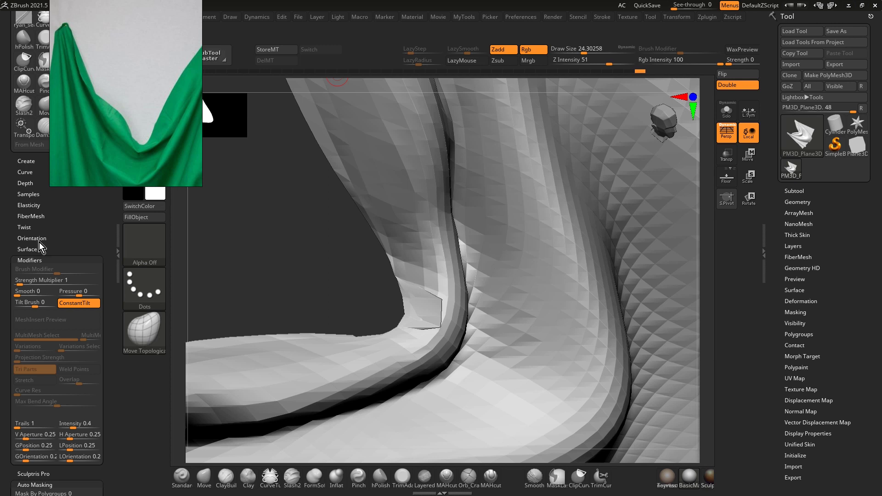
{"action": "left_click", "coordinate": [35, 261]}
{"action": "scroll", "coordinate": [66, 240], "scroll_direction": "down", "scroll_amount": 1}
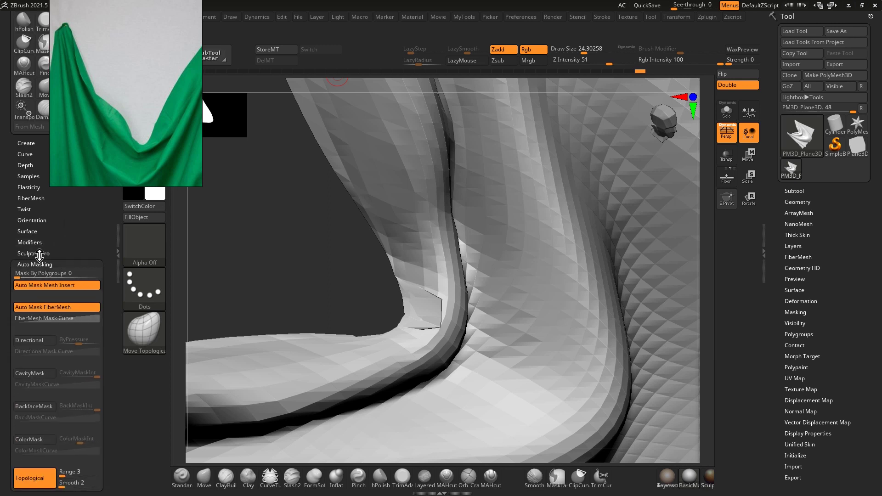
{"action": "left_click", "coordinate": [37, 262]}
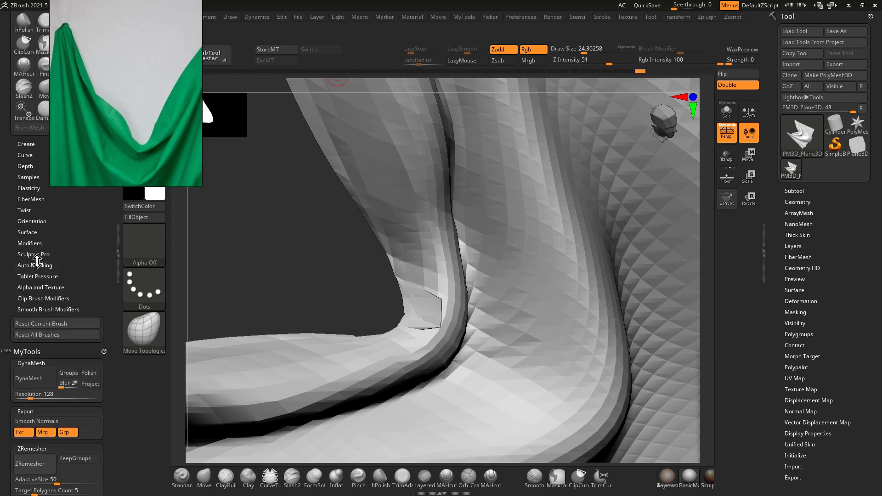
{"action": "left_click", "coordinate": [36, 309]}
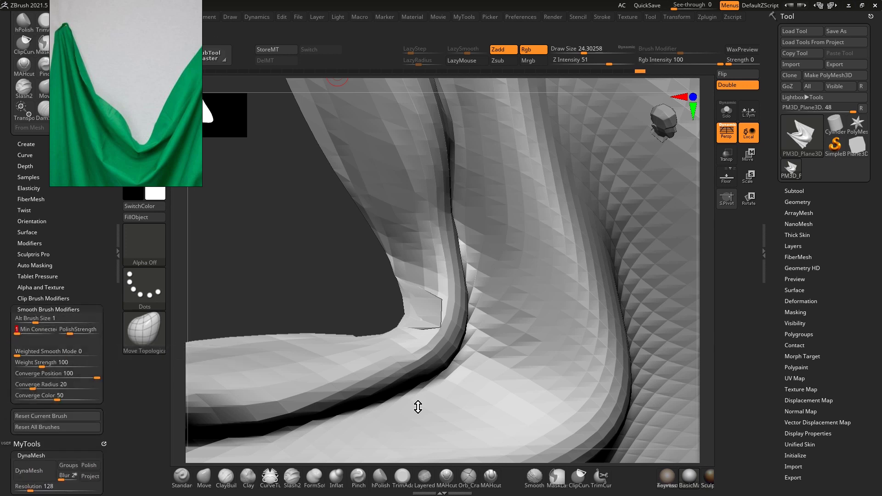
Set the Smooth brush's minimum connected points to 1 and smooth the sharp corner on the neckline's inner edge
{"action": "left_click_drag", "start_coordinate": [349, 324], "coordinate": [364, 323]}
{"action": "key", "text": "bracketright"}
{"action": "mouse_move", "coordinate": [436, 321]}
{"action": "left_mouse_down", "text": "shift"}
{"action": "mouse_move", "coordinate": [435, 307]}
{"action": "mouse_move", "coordinate": [434, 321]}
{"action": "left_mouse_up", "text": "shift"}
{"action": "mouse_move", "coordinate": [340, 299]}
{"action": "left_mouse_down"}
{"action": "mouse_move", "coordinate": [324, 306]}
{"action": "mouse_move", "coordinate": [318, 353]}
{"action": "mouse_move", "coordinate": [275, 338]}
{"action": "left_mouse_up"}
{"action": "key", "text": "shift"}
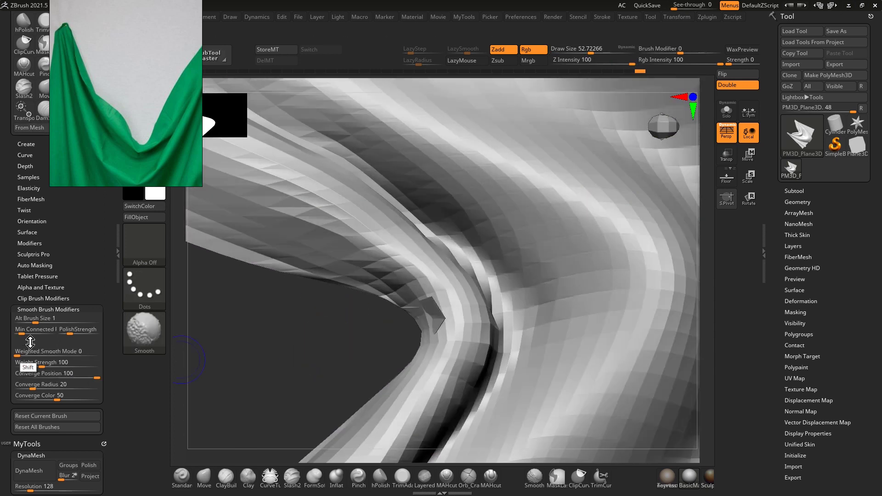
{"action": "left_click_drag", "start_coordinate": [20, 334], "coordinate": [4, 339]}
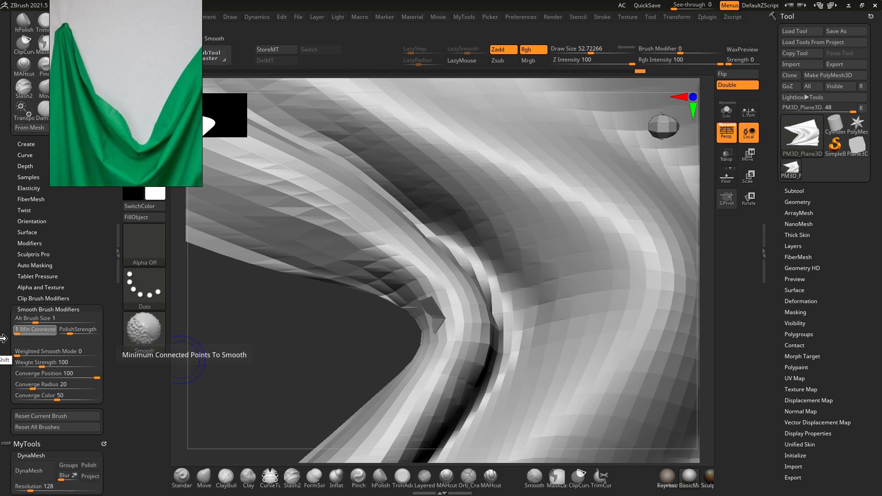
{"action": "mouse_move", "coordinate": [431, 314]}
{"action": "left_mouse_down", "text": "shift"}
{"action": "mouse_move", "coordinate": [442, 321]}
{"action": "mouse_move", "coordinate": [381, 292]}
{"action": "left_mouse_up", "text": "shift"}
Smooth the jagged border along the neckline edge toward its upper left end at a draw size of about 94
{"action": "mouse_move", "coordinate": [368, 321]}
{"action": "left_mouse_down"}
{"action": "mouse_move", "coordinate": [311, 366]}
{"action": "mouse_move", "coordinate": [303, 356]}
{"action": "mouse_move", "coordinate": [285, 411]}
{"action": "mouse_move", "coordinate": [351, 316]}
{"action": "left_mouse_up"}
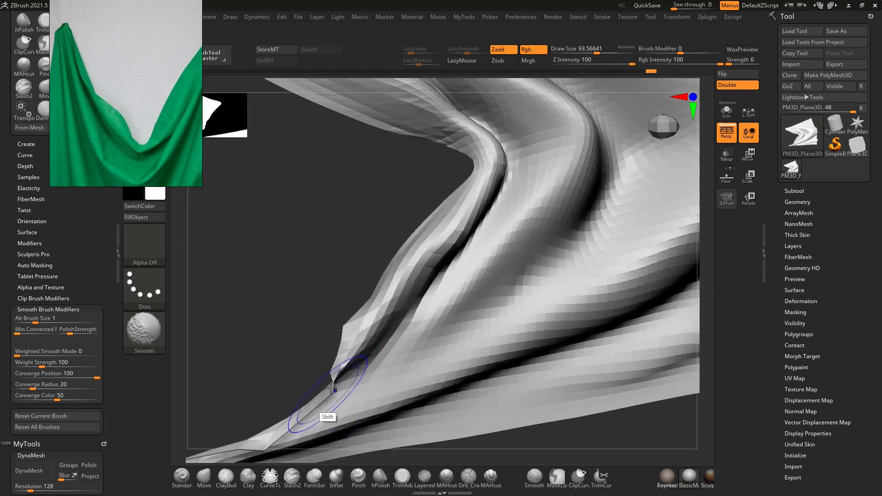
{"action": "left_click_drag", "start_coordinate": [305, 370], "coordinate": [301, 187]}
{"action": "mouse_move", "coordinate": [434, 288]}
{"action": "left_mouse_down"}
{"action": "mouse_move", "coordinate": [298, 330]}
{"action": "mouse_move", "coordinate": [278, 311]}
{"action": "left_mouse_up"}
{"action": "left_click_drag", "start_coordinate": [279, 310], "coordinate": [284, 342], "text": "shift"}
{"action": "left_click_drag", "start_coordinate": [343, 330], "coordinate": [363, 332]}
Reshape the left side of the neckline edge with the Move brush at a draw size of about 63
{"action": "key", "text": "bracketleft"}
{"action": "key", "text": "s"}
{"action": "key", "text": "b"}
{"action": "key", "text": "m"}
{"action": "key", "text": "v"}
{"action": "mouse_move", "coordinate": [277, 334]}
{"action": "left_mouse_down"}
{"action": "mouse_move", "coordinate": [363, 335]}
{"action": "mouse_move", "coordinate": [366, 268]}
{"action": "left_mouse_up"}
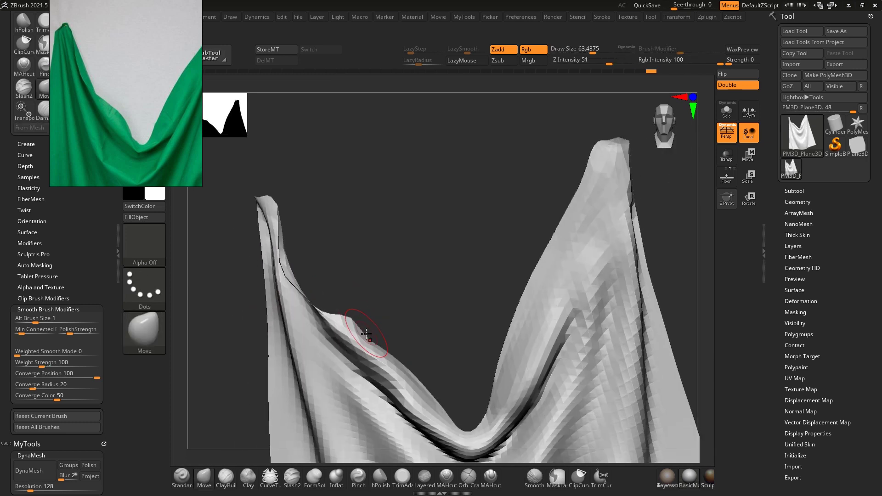
{"action": "mouse_move", "coordinate": [400, 367]}
{"action": "left_mouse_down"}
{"action": "mouse_move", "coordinate": [425, 350]}
{"action": "mouse_move", "coordinate": [420, 339]}
{"action": "mouse_move", "coordinate": [390, 337]}
{"action": "left_mouse_up"}
Adjust the neckline fold's profile from the side with the Move brush at a draw size of about 102
{"action": "key", "text": "]"}
{"action": "right_click_drag", "start_coordinate": [397, 340], "coordinate": [427, 360]}
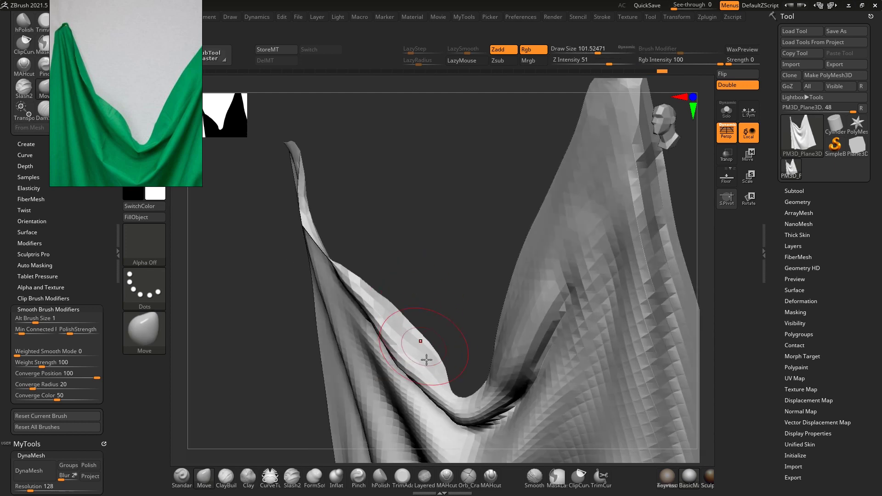
{"action": "left_click_drag", "start_coordinate": [452, 358], "coordinate": [481, 356]}
{"action": "mouse_move", "coordinate": [464, 395]}
{"action": "left_mouse_down"}
{"action": "mouse_move", "coordinate": [487, 379]}
{"action": "mouse_move", "coordinate": [508, 402]}
{"action": "left_mouse_up"}
Smooth the crease at the bottom of the neckline fold at a draw size of about 58
{"action": "key", "text": "["}
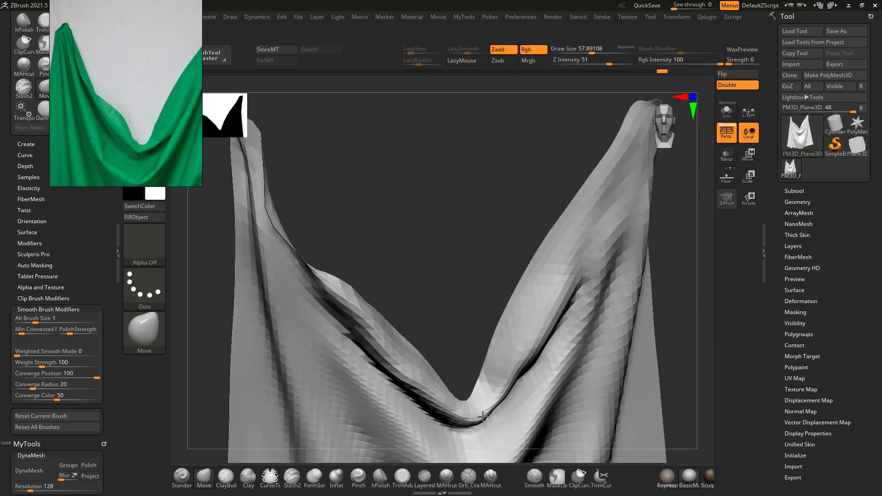
{"action": "right_click_drag", "start_coordinate": [482, 416], "coordinate": [481, 424]}
{"action": "mouse_move", "coordinate": [512, 375]}
{"action": "left_mouse_down"}
{"action": "mouse_move", "coordinate": [507, 389]}
{"action": "mouse_move", "coordinate": [521, 339]}
{"action": "left_mouse_up"}
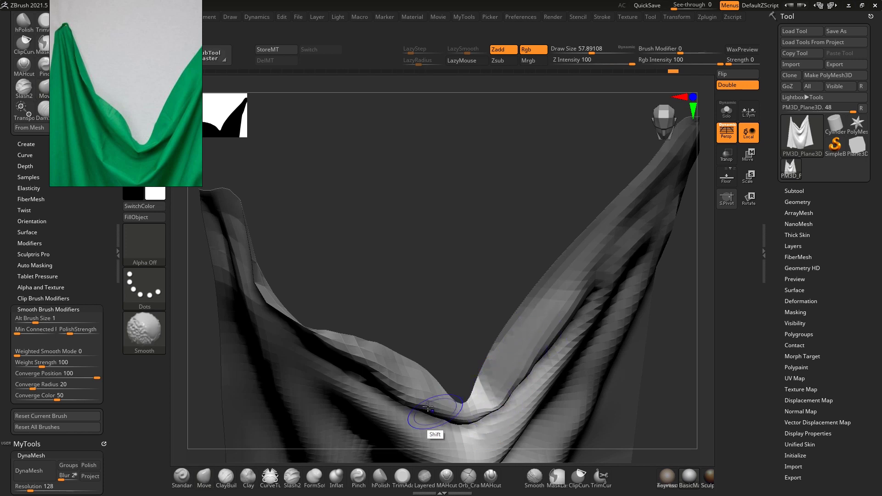
{"action": "mouse_move", "coordinate": [438, 359]}
{"action": "right_mouse_down", "text": "alt"}
{"action": "mouse_move", "coordinate": [407, 257]}
{"action": "mouse_move", "coordinate": [415, 296]}
{"action": "mouse_move", "coordinate": [419, 266]}
{"action": "mouse_move", "coordinate": [374, 281]}
{"action": "right_mouse_up", "text": "alt"}
{"action": "mouse_move", "coordinate": [374, 239]}
{"action": "right_mouse_down"}
{"action": "mouse_move", "coordinate": [340, 275]}
{"action": "mouse_move", "coordinate": [450, 187]}
{"action": "mouse_move", "coordinate": [374, 242]}
{"action": "right_mouse_up"}
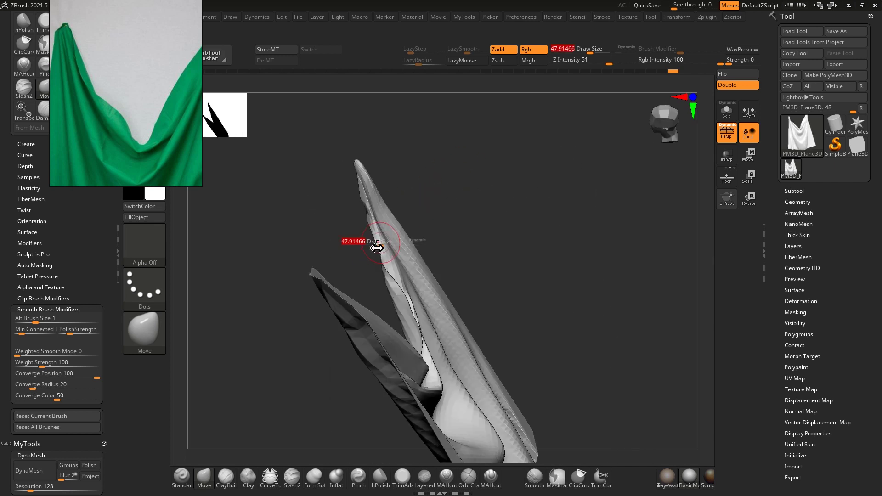
Rework the upper left end of the neckline fold with the Standard brush at a draw size of about 50
{"action": "key", "text": "b"}
{"action": "key", "text": "s"}
{"action": "key", "text": "t"}
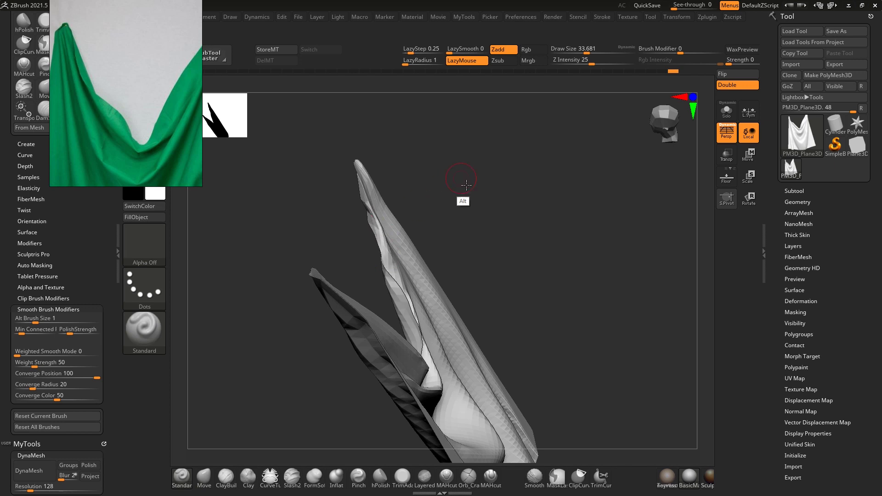
{"action": "right_click_drag", "start_coordinate": [466, 185], "coordinate": [404, 211], "text": "alt"}
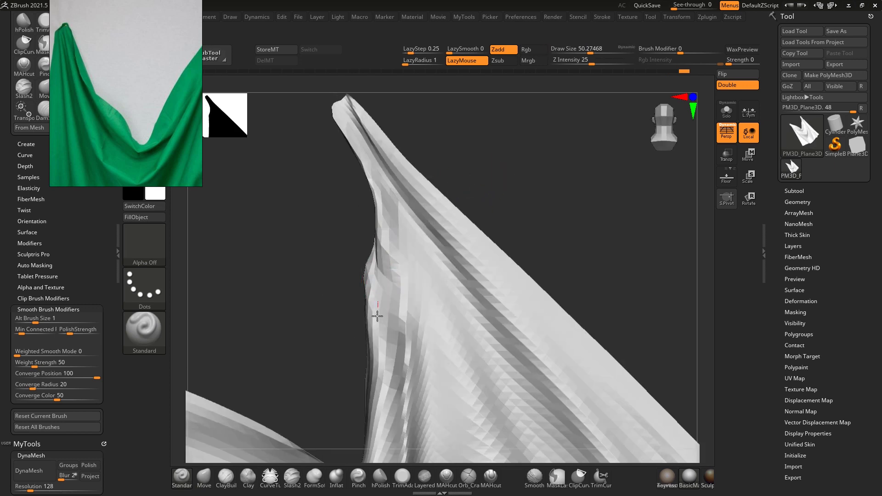
{"action": "mouse_move", "coordinate": [373, 276]}
{"action": "right_mouse_down"}
{"action": "mouse_move", "coordinate": [390, 248]}
{"action": "mouse_move", "coordinate": [424, 262]}
{"action": "mouse_move", "coordinate": [404, 239]}
{"action": "mouse_move", "coordinate": [395, 254]}
{"action": "right_mouse_up"}
{"action": "mouse_move", "coordinate": [429, 229]}
{"action": "right_mouse_down"}
{"action": "mouse_move", "coordinate": [391, 240]}
{"action": "mouse_move", "coordinate": [395, 227]}
{"action": "mouse_move", "coordinate": [362, 218]}
{"action": "mouse_move", "coordinate": [409, 218]}
{"action": "right_mouse_up"}
Set the masking stroke to FreeHand and mask along the upper left end of the neckline fold
{"action": "left_click", "coordinate": [153, 293], "text": "ctrl"}
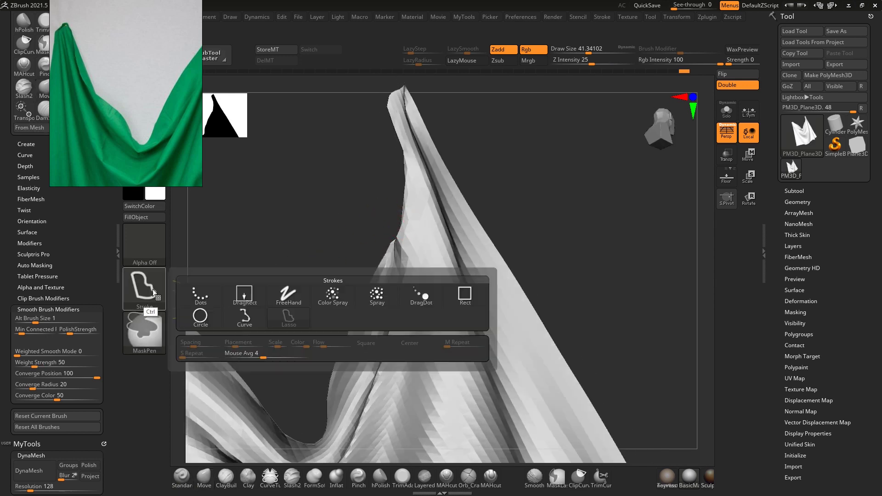
{"action": "left_click", "coordinate": [295, 301], "text": "ctrl"}
{"action": "mouse_move", "coordinate": [390, 218]}
{"action": "right_mouse_down"}
{"action": "mouse_move", "coordinate": [375, 223]}
{"action": "mouse_move", "coordinate": [431, 193]}
{"action": "mouse_move", "coordinate": [378, 222]}
{"action": "mouse_move", "coordinate": [377, 197]}
{"action": "mouse_move", "coordinate": [405, 243]}
{"action": "right_mouse_up"}
{"action": "key", "text": "ctrl"}
{"action": "left_click_drag", "start_coordinate": [406, 235], "coordinate": [416, 268], "text": "ctrl"}
Carve a crease where the neckline fold starts at the upper left with the DamStandard brush at a draw size of about 66
{"action": "key", "text": "s"}
{"action": "left_click_drag", "start_coordinate": [402, 309], "coordinate": [387, 309]}
{"action": "key", "text": "b"}
{"action": "key", "text": "d"}
{"action": "key", "text": "s"}
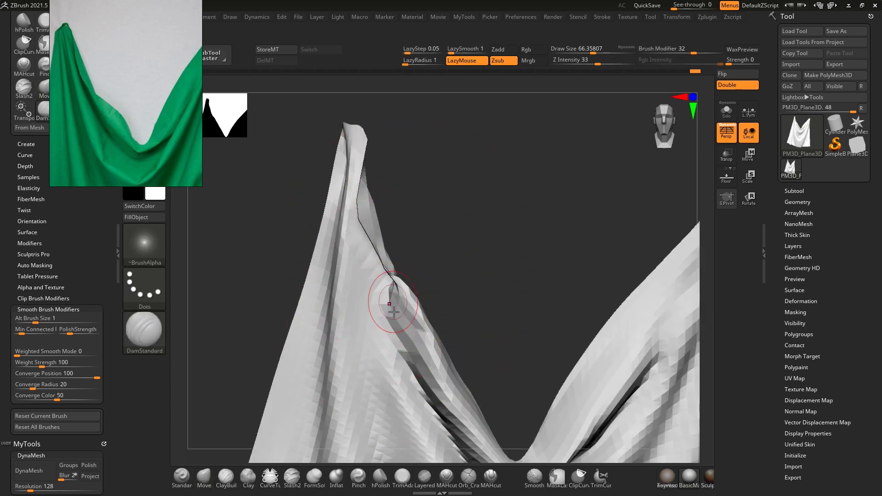
{"action": "mouse_move", "coordinate": [390, 306]}
{"action": "right_mouse_down"}
{"action": "mouse_move", "coordinate": [443, 257]}
{"action": "mouse_move", "coordinate": [419, 266]}
{"action": "mouse_move", "coordinate": [393, 301]}
{"action": "mouse_move", "coordinate": [405, 360]}
{"action": "right_mouse_up"}
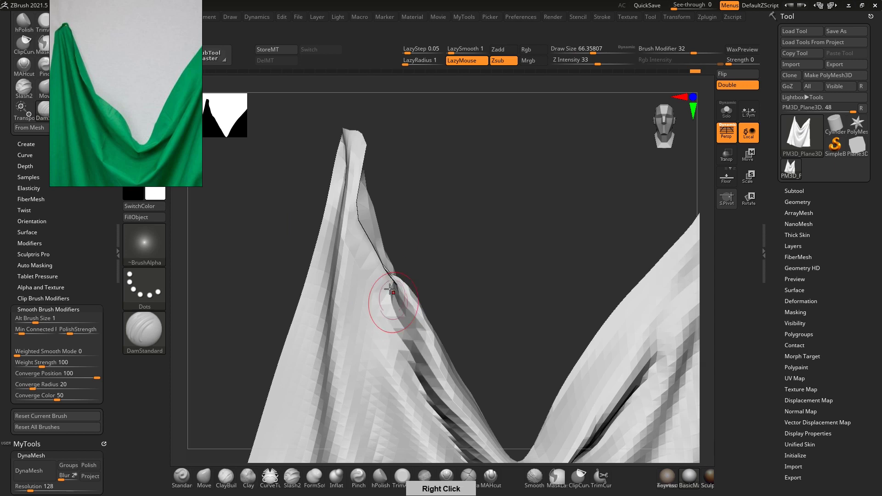
{"action": "key", "text": "shift"}
Rotate the whole cloth about 5 degrees so it hangs upright in the front view, and return to the Move brush
{"action": "mouse_move", "coordinate": [448, 250]}
{"action": "right_mouse_down", "text": "ctrl"}
{"action": "mouse_move", "coordinate": [439, 205]}
{"action": "mouse_move", "coordinate": [453, 211]}
{"action": "mouse_move", "coordinate": [433, 189]}
{"action": "mouse_move", "coordinate": [423, 203]}
{"action": "mouse_move", "coordinate": [435, 242]}
{"action": "mouse_move", "coordinate": [440, 186]}
{"action": "right_mouse_up", "text": "ctrl"}
{"action": "key", "text": "b"}
{"action": "key", "text": "m"}
{"action": "key", "text": "v"}
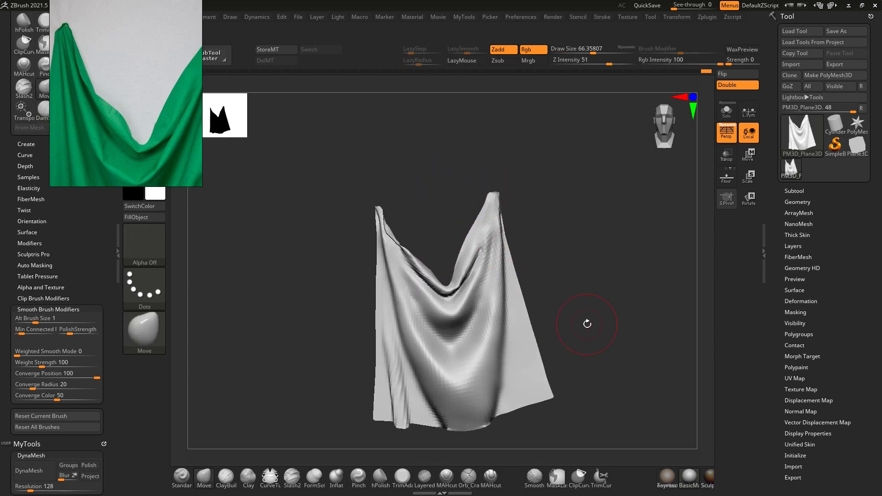
{"action": "key", "text": "w"}
{"action": "left_click", "coordinate": [480, 284]}
{"action": "left_click_drag", "start_coordinate": [508, 257], "coordinate": [512, 263]}
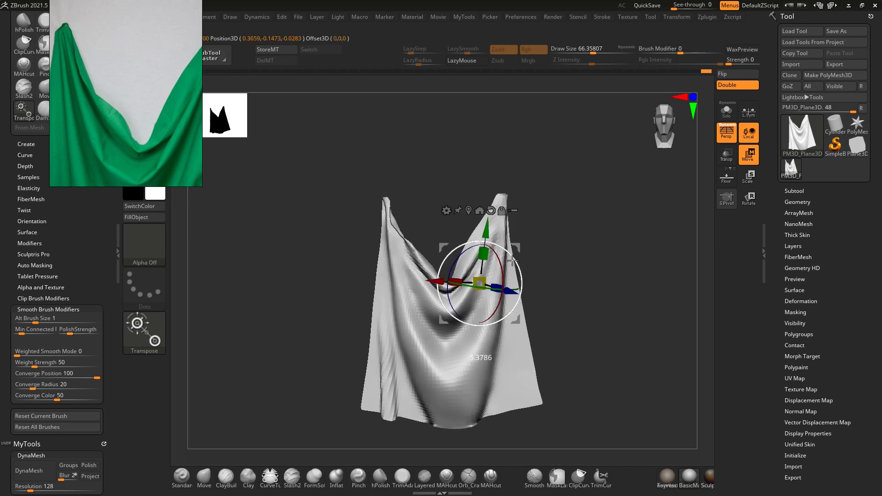
{"action": "key", "text": "q"}
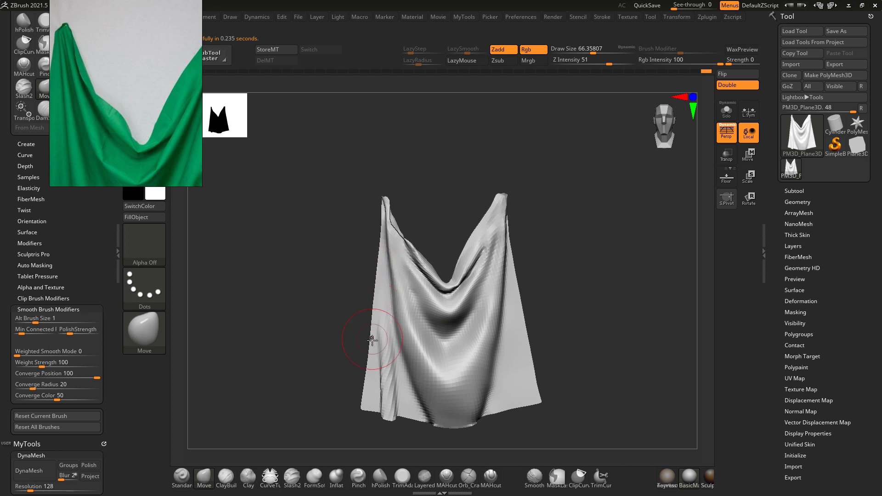
Adjust the outer edge and lower corner of the cloth's left panel with the Move brush
{"action": "key", "text": "s"}
{"action": "key", "text": "s"}
{"action": "left_click_drag", "start_coordinate": [361, 391], "coordinate": [361, 397]}
{"action": "key", "text": "s"}
{"action": "left_click", "coordinate": [369, 406]}
{"action": "left_click", "coordinate": [370, 406]}
{"action": "left_click_drag", "start_coordinate": [371, 351], "coordinate": [367, 347]}
{"action": "key", "text": "s"}
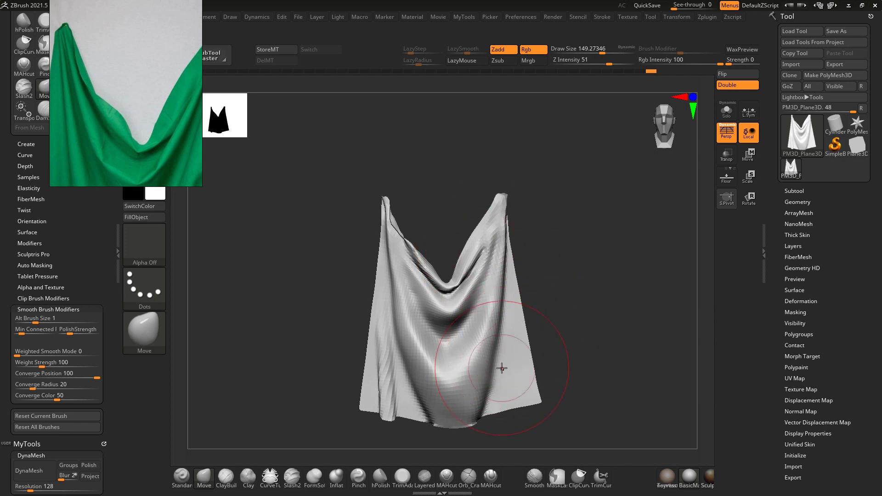
Reframe the reference image to show the whole drape down to the hem
{"action": "middle_click_drag", "start_coordinate": [136, 147], "coordinate": [128, 58]}
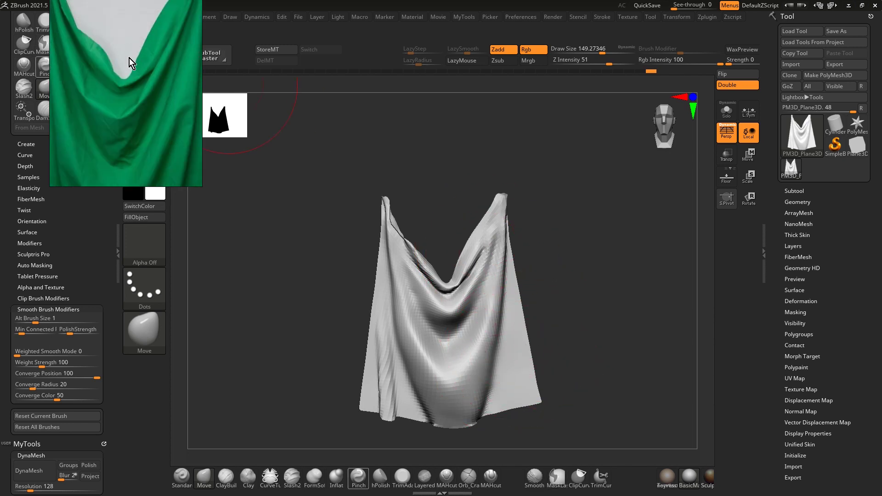
{"action": "scroll", "coordinate": [145, 132], "scroll_direction": "down", "scroll_amount": 4}
{"action": "middle_click_drag", "start_coordinate": [144, 132], "coordinate": [147, 121]}
{"action": "scroll", "coordinate": [148, 123], "scroll_direction": "up", "scroll_amount": 1}
{"action": "scroll", "coordinate": [148, 125], "scroll_direction": "up", "scroll_amount": 2}
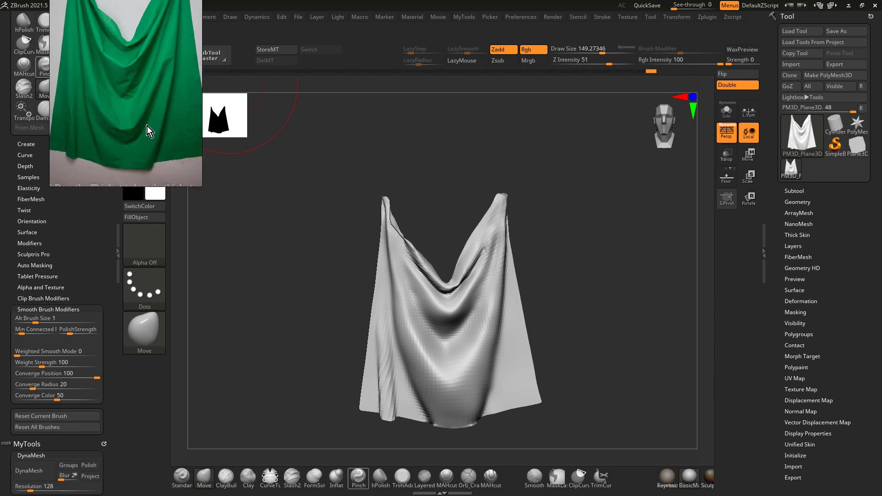
Switch to the DamStandard brush at a draw size of about 26 for creasing the lower right of the central drape
{"action": "left_click_drag", "start_coordinate": [570, 315], "coordinate": [566, 314]}
{"action": "key", "text": "s"}
{"action": "left_click_drag", "start_coordinate": [478, 366], "coordinate": [462, 366]}
{"action": "left_click_drag", "start_coordinate": [548, 368], "coordinate": [566, 312]}
{"action": "key", "text": "s"}
{"action": "left_click_drag", "start_coordinate": [481, 384], "coordinate": [479, 382]}
{"action": "key", "text": "s"}
{"action": "key", "text": "b"}
{"action": "key", "text": "d"}
{"action": "key", "text": "s"}
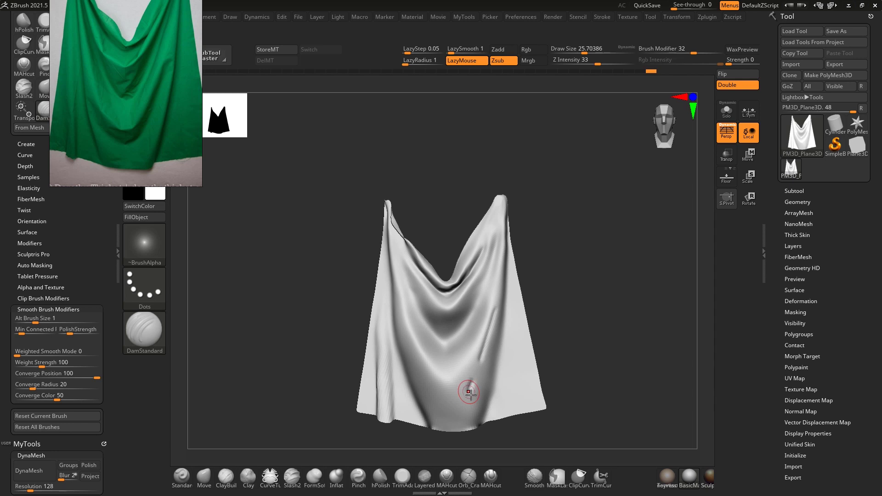
Undo the last two crease strokes on the lower right of the central drape
{"action": "key", "text": "ctrl+z"}
{"action": "key", "text": "ctrl+z"}
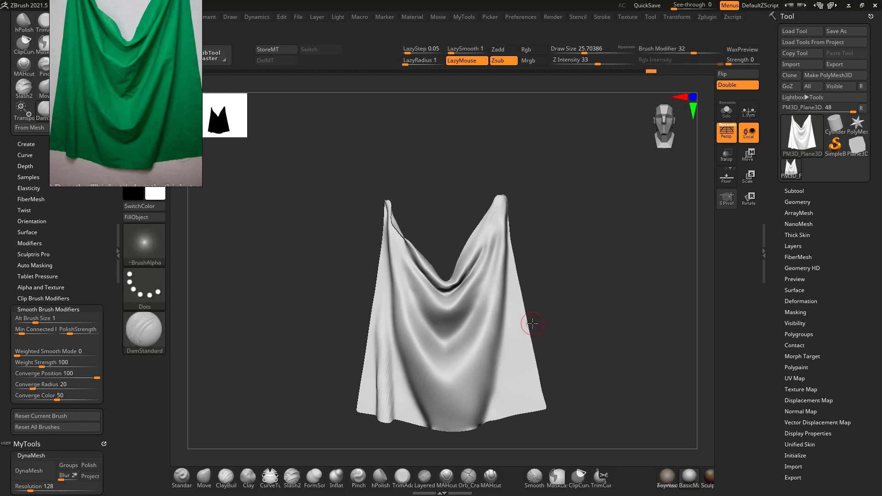
{"action": "left_click_drag", "start_coordinate": [556, 305], "coordinate": [494, 331]}
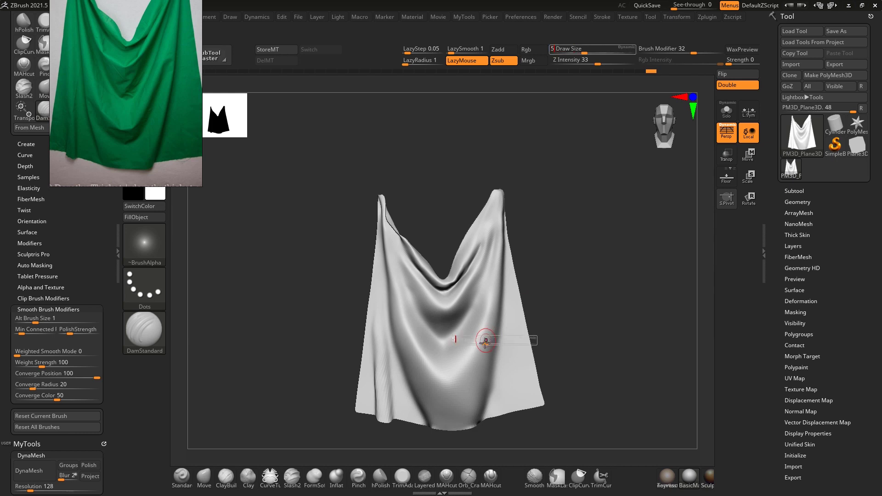
{"action": "key", "text": "shift"}
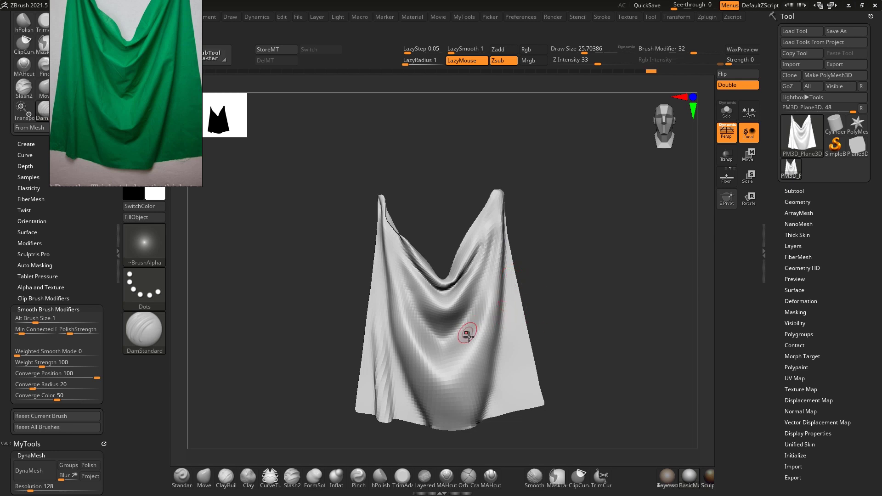
Try a crease stroke down the lower right of the central drape, and undo it
{"action": "key", "text": "s"}
{"action": "key", "text": "s"}
{"action": "mouse_move", "coordinate": [484, 354]}
{"action": "left_mouse_down"}
{"action": "mouse_move", "coordinate": [485, 345]}
{"action": "mouse_move", "coordinate": [454, 412]}
{"action": "mouse_move", "coordinate": [461, 403]}
{"action": "left_mouse_up"}
{"action": "key", "text": "ctrl+z"}
Carve a U-shaped crease across the lower central drape with the DamStandard brush at a draw size of about 58
{"action": "key", "text": "s"}
{"action": "key", "text": "s"}
{"action": "left_click_drag", "start_coordinate": [482, 357], "coordinate": [477, 357]}
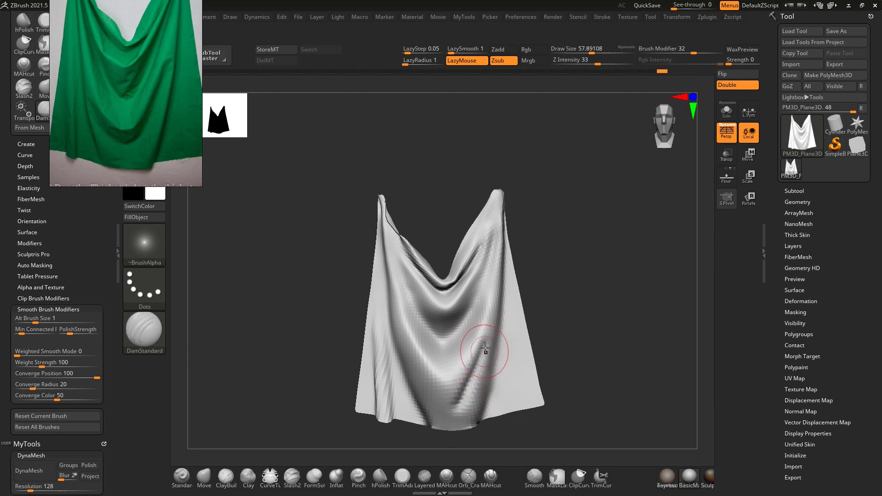
{"action": "left_click_drag", "start_coordinate": [488, 328], "coordinate": [477, 367]}
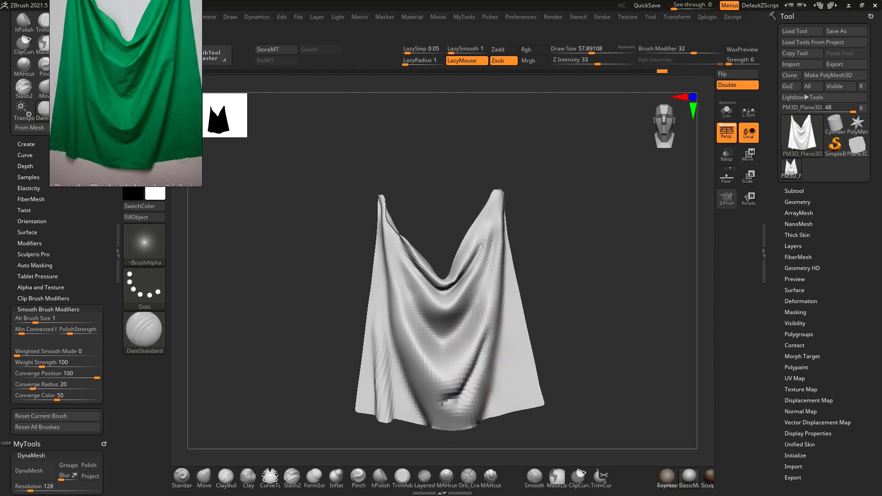
{"action": "left_click_drag", "start_coordinate": [442, 401], "coordinate": [425, 378]}
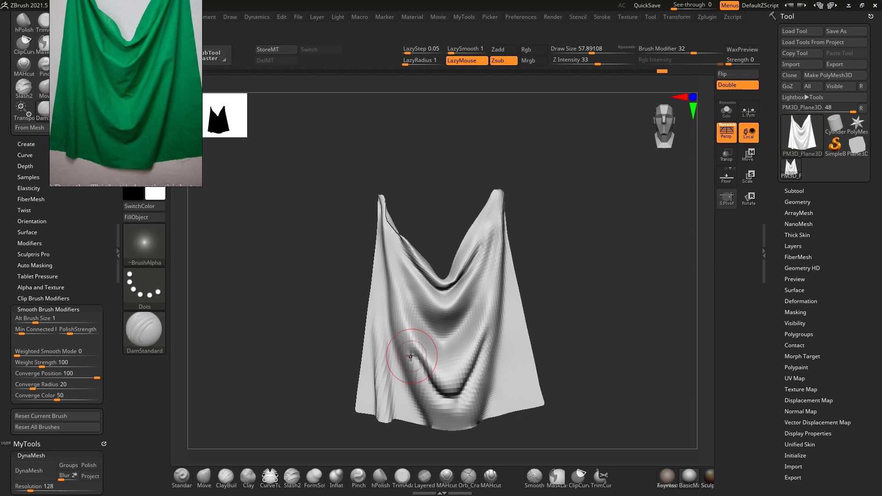
Deepen both arms of the lower U-shaped fold, enlarging the DamStandard brush to about 63
{"action": "key", "text": "s"}
{"action": "mouse_move", "coordinate": [439, 374]}
{"action": "left_mouse_down"}
{"action": "mouse_move", "coordinate": [430, 374]}
{"action": "mouse_move", "coordinate": [472, 355]}
{"action": "mouse_move", "coordinate": [454, 390]}
{"action": "mouse_move", "coordinate": [416, 353]}
{"action": "left_mouse_up"}
{"action": "key", "text": "bracketright"}
{"action": "key", "text": "s"}
{"action": "mouse_move", "coordinate": [474, 365]}
{"action": "left_mouse_down"}
{"action": "mouse_move", "coordinate": [467, 381]}
{"action": "mouse_move", "coordinate": [417, 364]}
{"action": "left_mouse_up"}
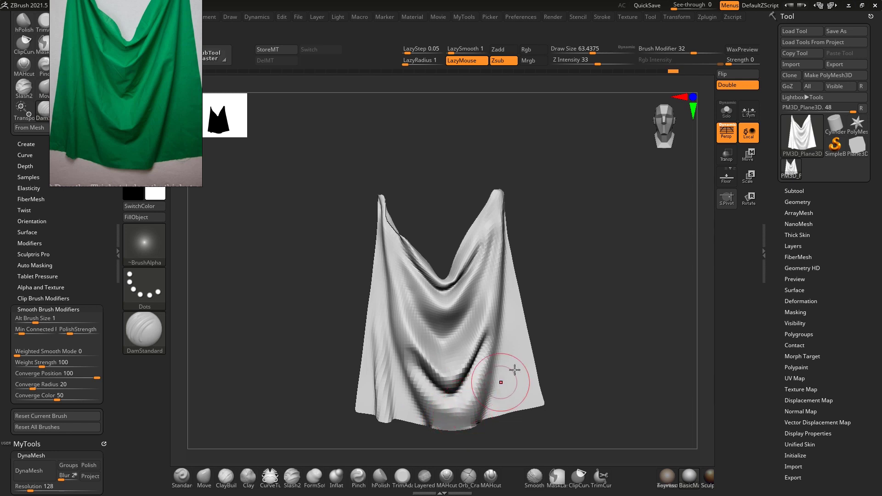
{"action": "mouse_move", "coordinate": [481, 344]}
{"action": "left_mouse_down"}
{"action": "mouse_move", "coordinate": [491, 321]}
{"action": "mouse_move", "coordinate": [559, 316]}
{"action": "mouse_move", "coordinate": [466, 406]}
{"action": "mouse_move", "coordinate": [474, 411]}
{"action": "left_mouse_up"}
Switch to the Move brush at a draw size of about 76 and examine the lower fold's profile from the side
{"action": "key", "text": "s"}
{"action": "mouse_move", "coordinate": [556, 365]}
{"action": "left_mouse_down"}
{"action": "mouse_move", "coordinate": [569, 348]}
{"action": "mouse_move", "coordinate": [568, 298]}
{"action": "mouse_move", "coordinate": [580, 295]}
{"action": "mouse_move", "coordinate": [462, 311]}
{"action": "left_mouse_up"}
{"action": "key", "text": "b"}
{"action": "key", "text": "m"}
{"action": "key", "text": "v"}
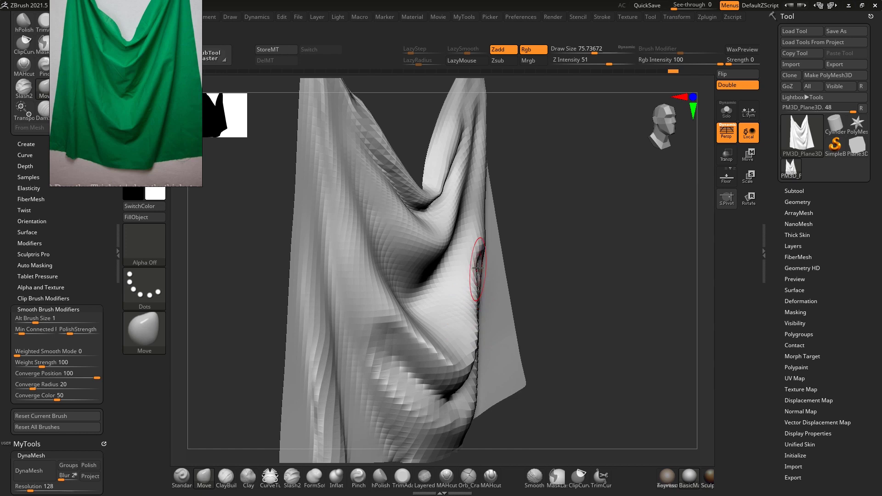
{"action": "mouse_move", "coordinate": [528, 265]}
{"action": "left_mouse_down"}
{"action": "mouse_move", "coordinate": [585, 280]}
{"action": "mouse_move", "coordinate": [583, 263]}
{"action": "mouse_move", "coordinate": [528, 282]}
{"action": "left_mouse_up"}
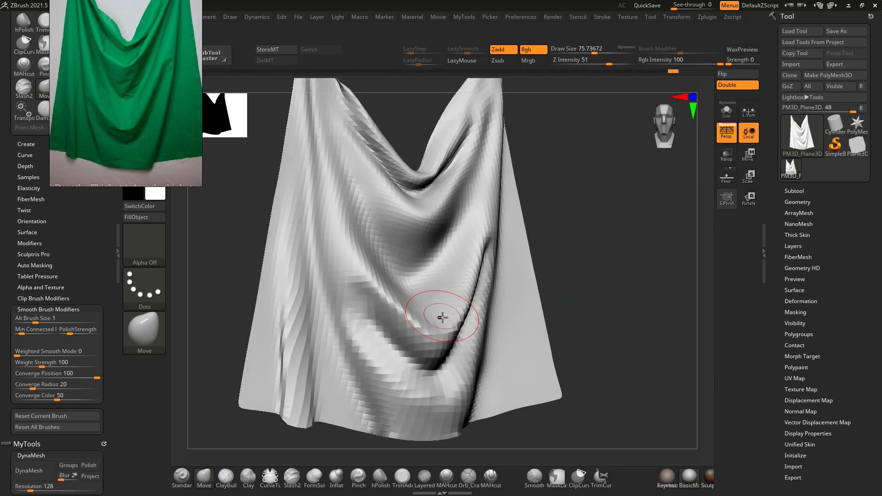
{"action": "mouse_move", "coordinate": [558, 337]}
{"action": "left_mouse_down"}
{"action": "mouse_move", "coordinate": [570, 307]}
{"action": "mouse_move", "coordinate": [561, 320]}
{"action": "left_mouse_up"}
Capture the lower drape in the Snipping Tool, trace its zigzag fold profile in red, and return to the sculpt
{"action": "key", "text": "super"}
{"action": "type", "text": "cr"}
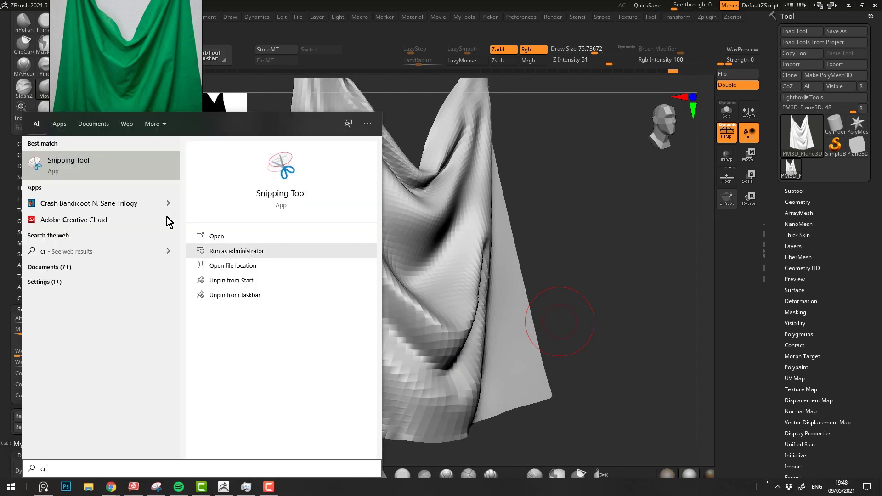
{"action": "left_click", "coordinate": [46, 166]}
{"action": "left_click", "coordinate": [293, 85]}
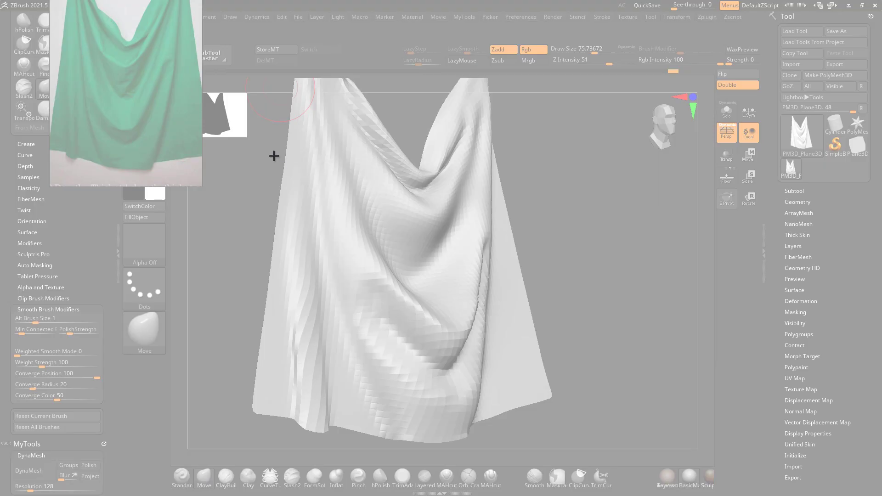
{"action": "left_click_drag", "start_coordinate": [270, 151], "coordinate": [573, 468]}
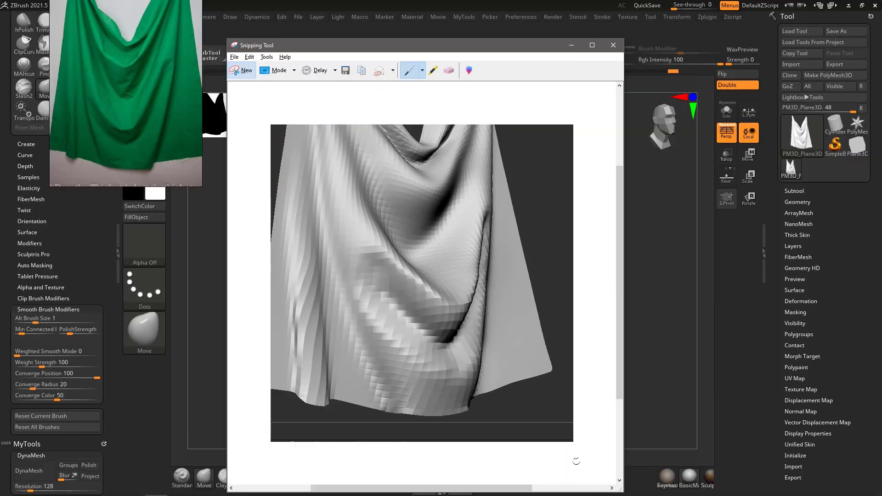
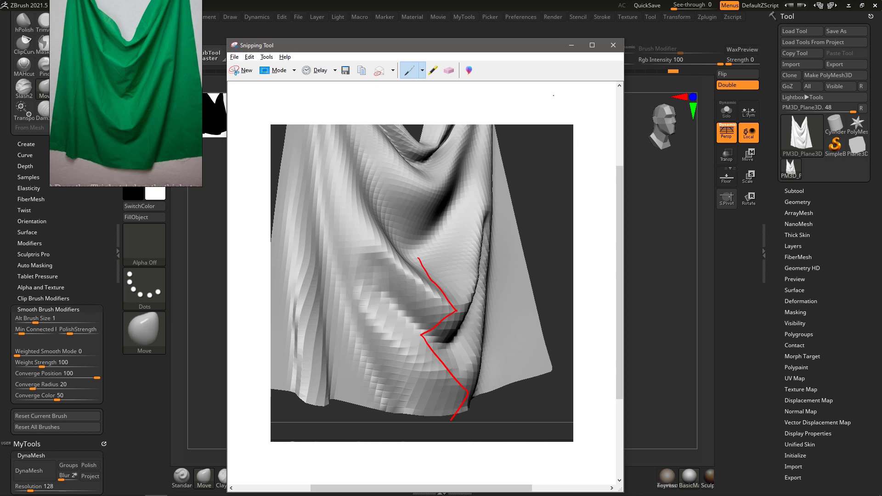
{"action": "left_click", "coordinate": [570, 48]}
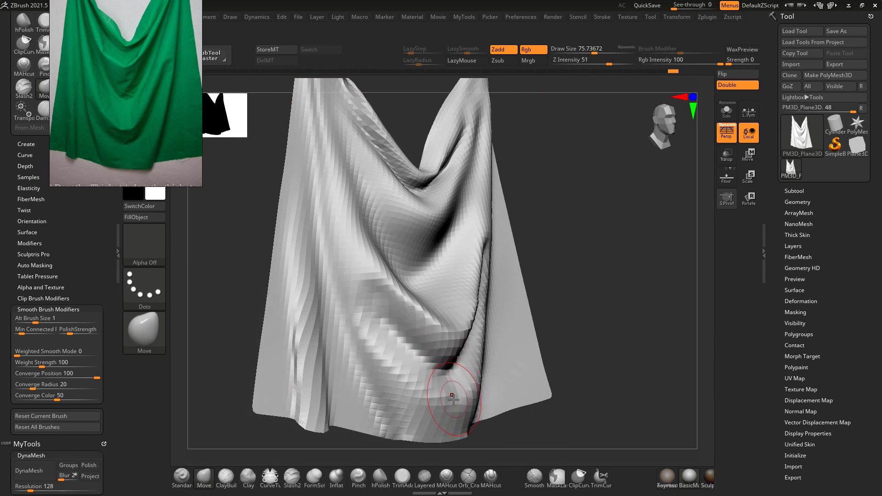
Carve into the cloth along the lower left side of the U-shaped fold with ClayBuildup in subtractive mode
{"action": "key", "text": "b"}
{"action": "key", "text": "c"}
{"action": "key", "text": "b"}
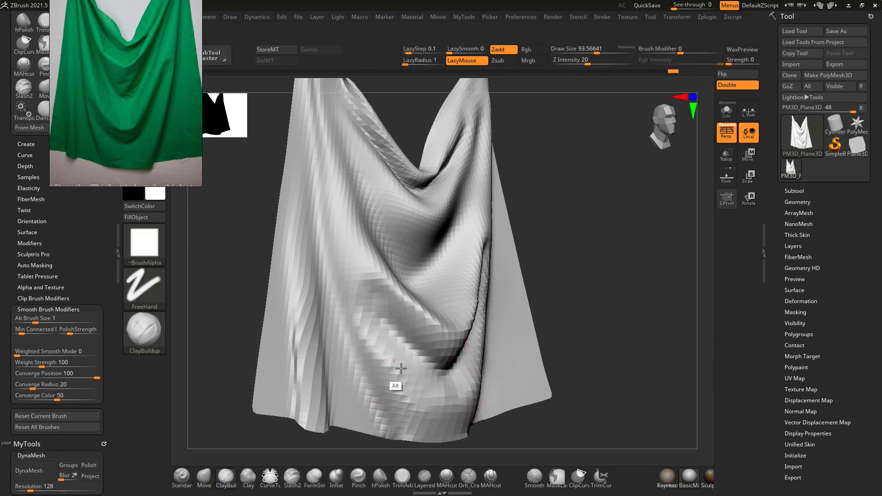
{"action": "left_click_drag", "start_coordinate": [401, 368], "coordinate": [427, 398], "text": "alt"}
{"action": "mouse_move", "coordinate": [380, 342]}
{"action": "left_mouse_down", "text": "alt"}
{"action": "mouse_move", "coordinate": [436, 391]}
{"action": "mouse_move", "coordinate": [468, 381]}
{"action": "mouse_move", "coordinate": [466, 369]}
{"action": "mouse_move", "coordinate": [446, 391]}
{"action": "mouse_move", "coordinate": [416, 370]}
{"action": "mouse_move", "coordinate": [392, 347]}
{"action": "mouse_move", "coordinate": [412, 362]}
{"action": "mouse_move", "coordinate": [367, 299]}
{"action": "mouse_move", "coordinate": [389, 336]}
{"action": "left_mouse_up", "text": "alt"}
Switch to the DamStandard brush, smooth the carved lower fold, and step up one subdivision level
{"action": "key", "text": "b"}
{"action": "key", "text": "d"}
{"action": "key", "text": "s"}
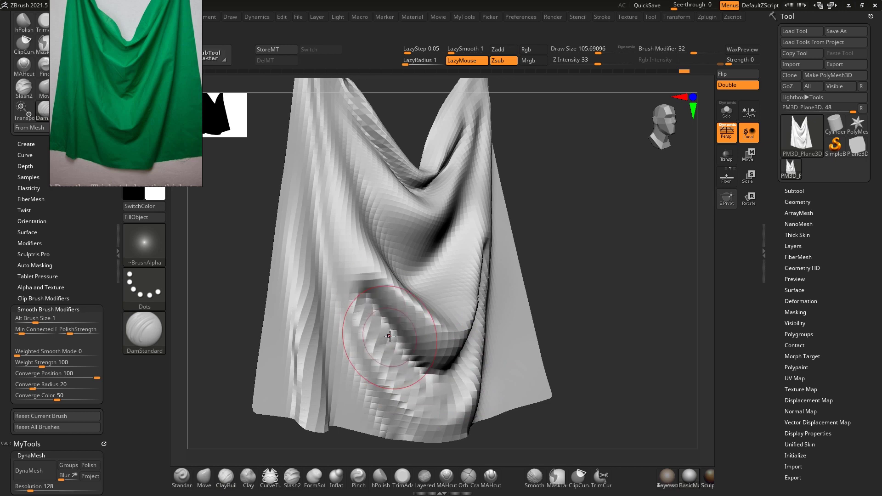
{"action": "left_click_drag", "start_coordinate": [605, 291], "coordinate": [487, 341]}
{"action": "mouse_move", "coordinate": [384, 365]}
{"action": "left_mouse_down", "text": "shift"}
{"action": "mouse_move", "coordinate": [432, 390]}
{"action": "mouse_move", "coordinate": [488, 359]}
{"action": "mouse_move", "coordinate": [517, 299]}
{"action": "left_mouse_up", "text": "shift"}
{"action": "key", "text": "d"}
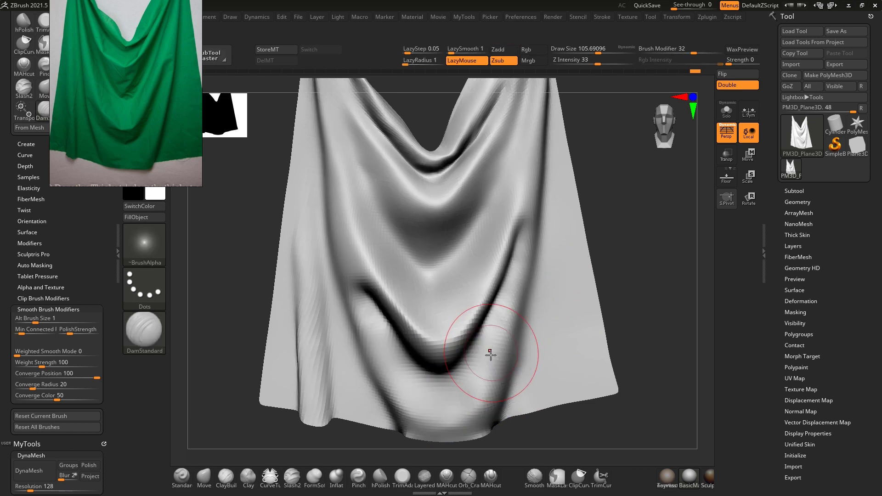
Raise a ridge along the lower drape's right side and crease its outer edge to the hem, using DamStandard at about 66
{"action": "key", "text": "bracketleft"}
{"action": "key", "text": "bracketleft"}
{"action": "left_click_drag", "start_coordinate": [622, 271], "coordinate": [593, 278]}
{"action": "key", "text": "bracketleft"}
{"action": "left_click_drag", "start_coordinate": [534, 229], "coordinate": [488, 428], "text": "alt"}
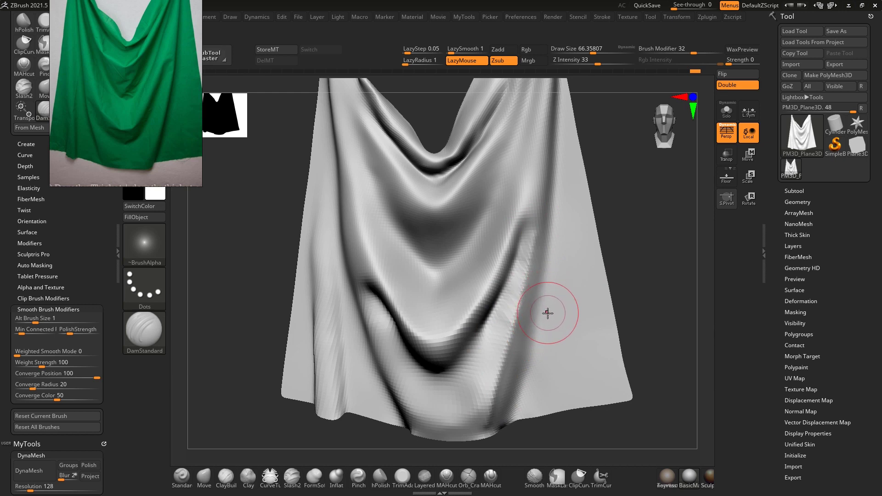
{"action": "left_click_drag", "start_coordinate": [545, 240], "coordinate": [521, 394]}
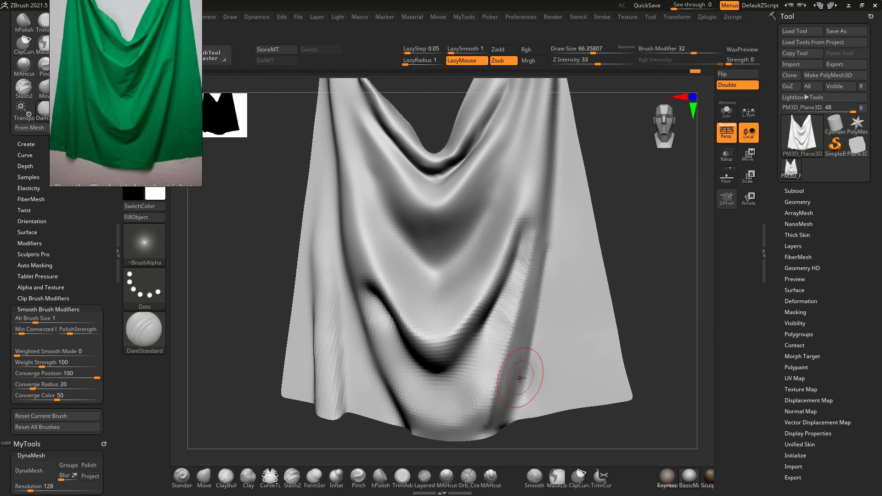
{"action": "key", "text": "ctrl+z"}
{"action": "left_click_drag", "start_coordinate": [539, 272], "coordinate": [503, 428]}
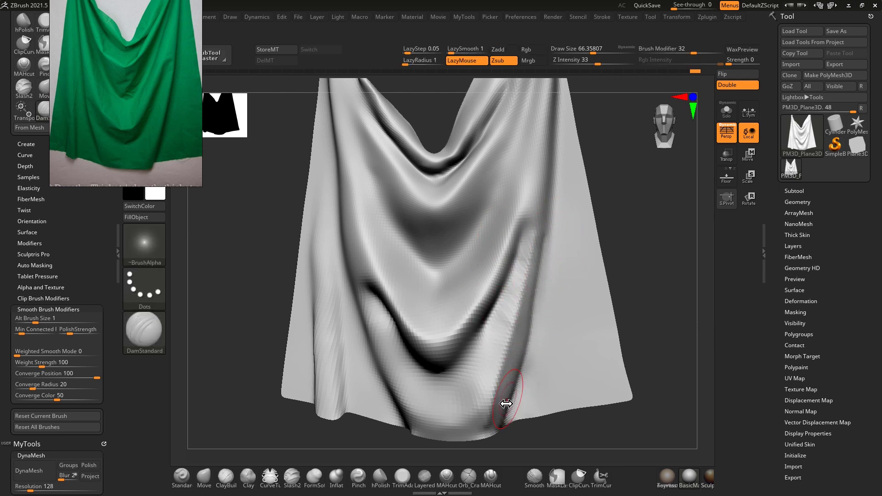
Repeat the right-edge crease and build up the cloth beside it down to the hem with the Standard brush at about 73
{"action": "key", "text": "1"}
{"action": "left_click_drag", "start_coordinate": [535, 235], "coordinate": [487, 428]}
{"action": "key", "text": "bracketright"}
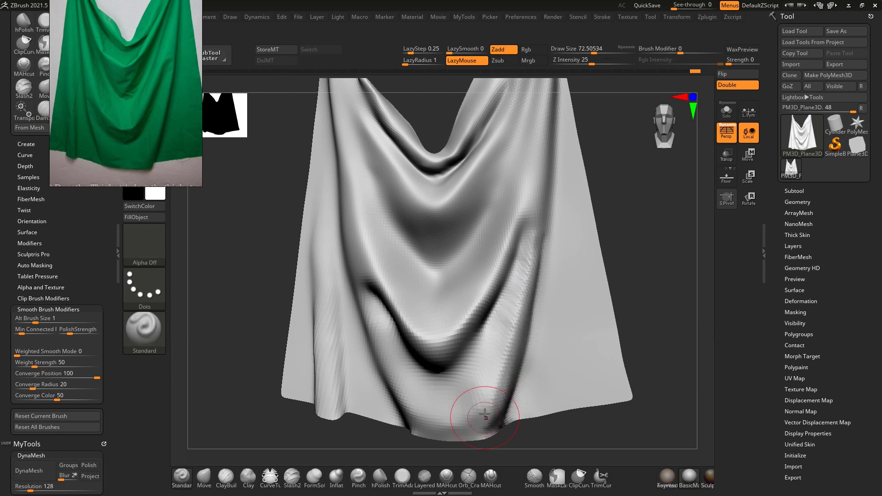
{"action": "mouse_move", "coordinate": [639, 275]}
{"action": "left_mouse_down", "text": "alt"}
{"action": "mouse_move", "coordinate": [625, 249]}
{"action": "mouse_move", "coordinate": [642, 250]}
{"action": "left_mouse_up", "text": "alt"}
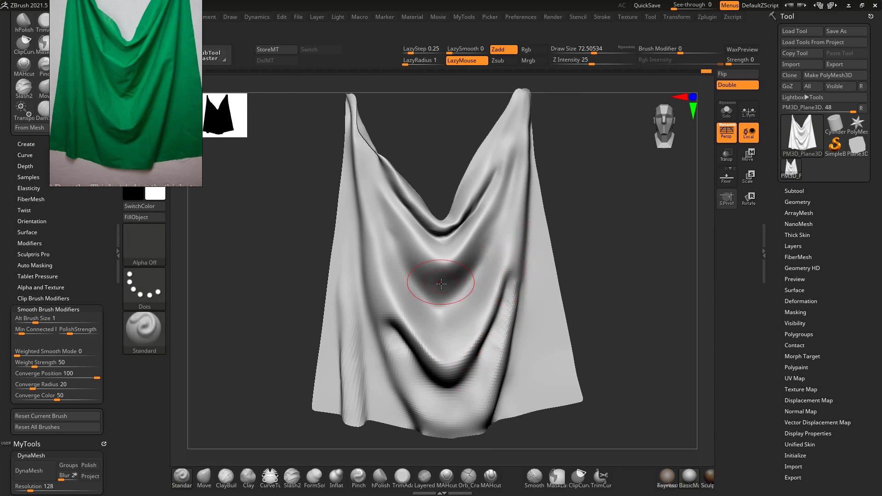
{"action": "left_click_drag", "start_coordinate": [565, 257], "coordinate": [580, 397]}
{"action": "left_click_drag", "start_coordinate": [542, 332], "coordinate": [555, 320]}
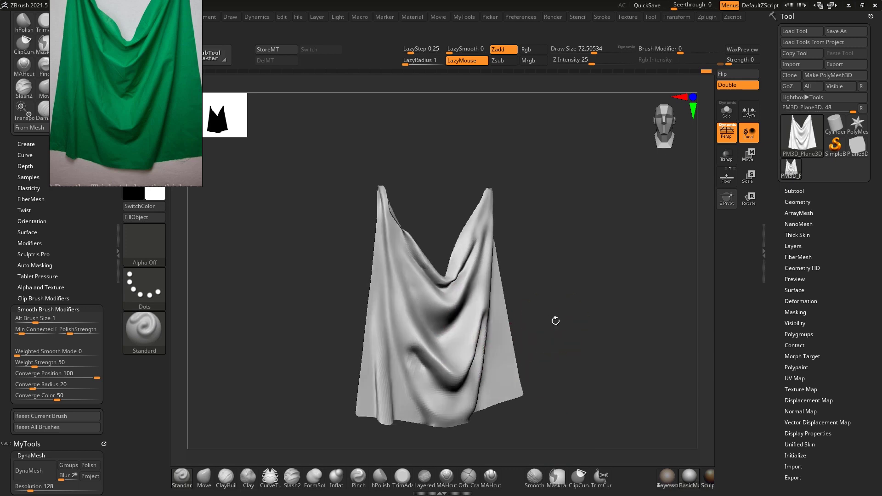
Try ClayPolish on the whole unmasked cloth, and undo it
{"action": "left_click_drag", "start_coordinate": [775, 284], "coordinate": [777, 243]}
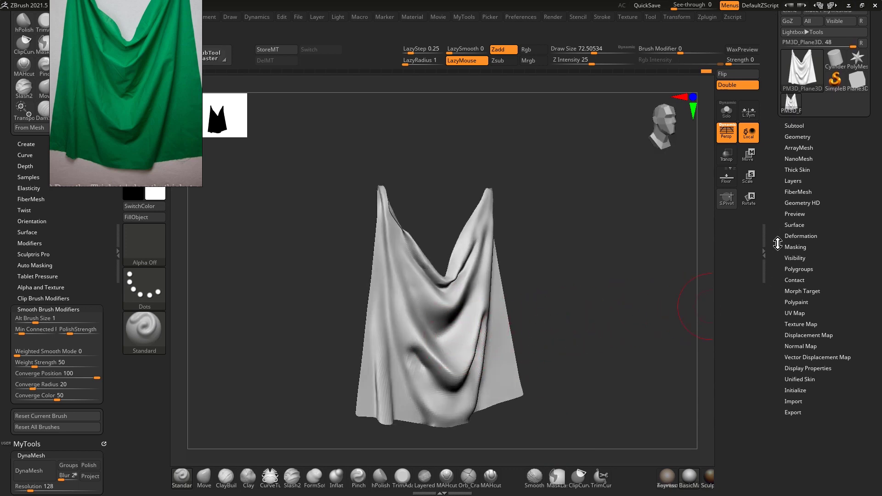
{"action": "left_click", "coordinate": [798, 137]}
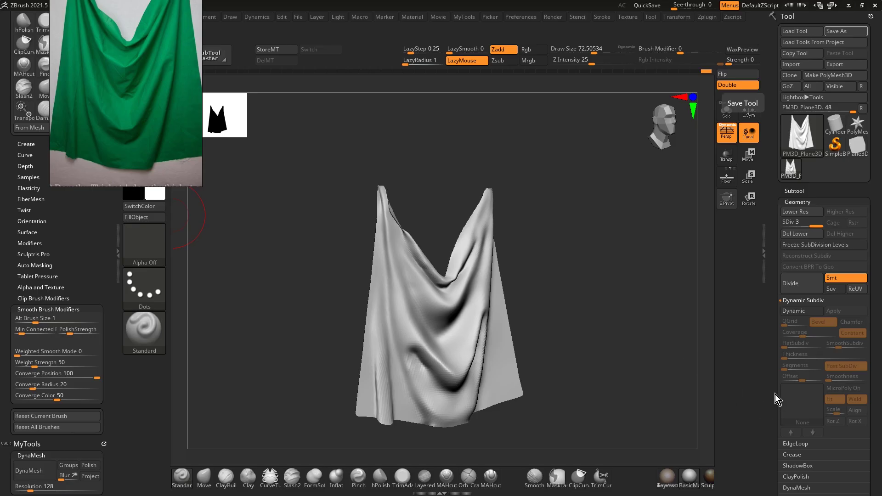
{"action": "left_click_drag", "start_coordinate": [775, 376], "coordinate": [779, 281]}
{"action": "left_click", "coordinate": [793, 382]}
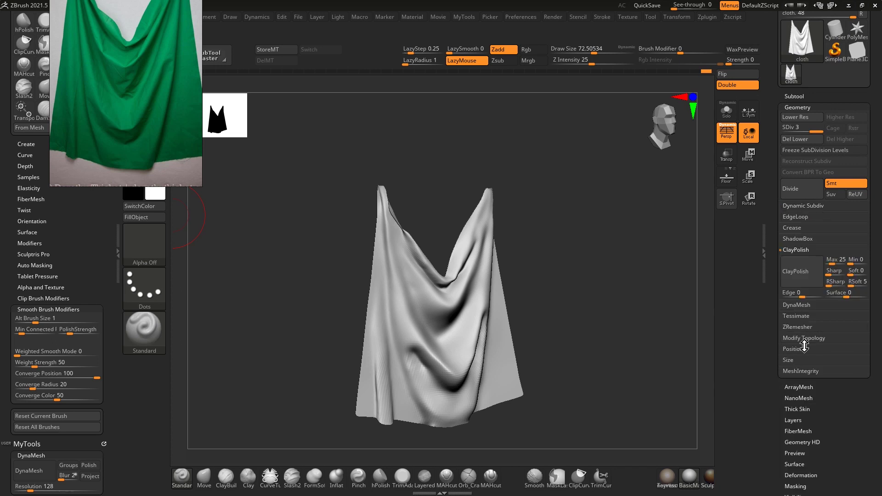
{"action": "left_click", "coordinate": [798, 272]}
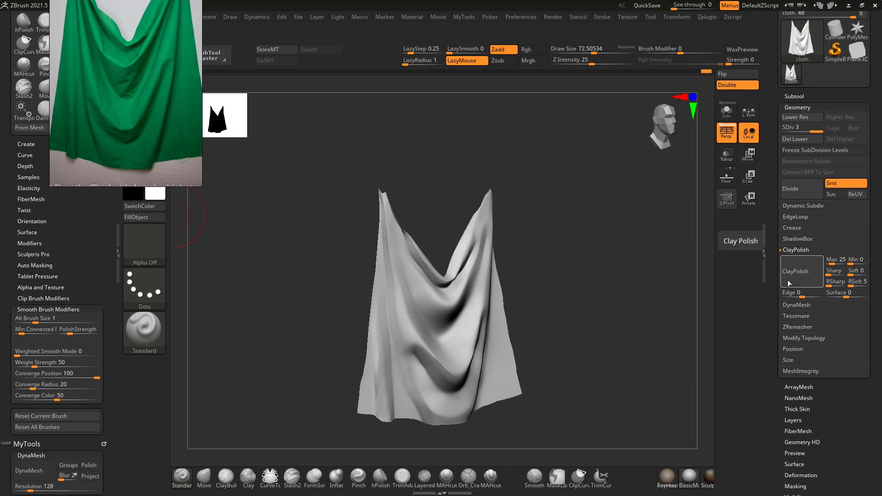
{"action": "key", "text": "ctrl"}
{"action": "key", "text": "ctrl+z"}
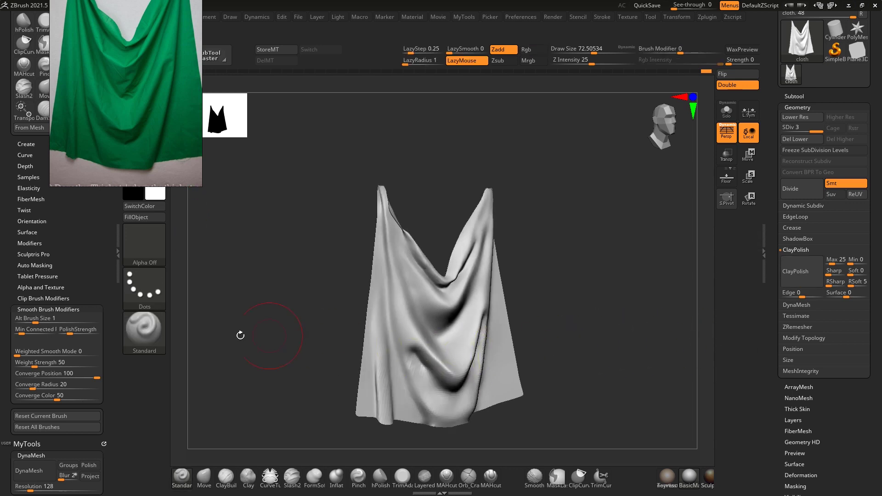
Mask the cloth by feature with Border, Groups and Crease enabled, check it on the wireframe, and grow the mask
{"action": "mouse_move", "coordinate": [101, 291]}
{"action": "left_mouse_down"}
{"action": "mouse_move", "coordinate": [92, 97]}
{"action": "mouse_move", "coordinate": [84, 426]}
{"action": "left_mouse_up"}
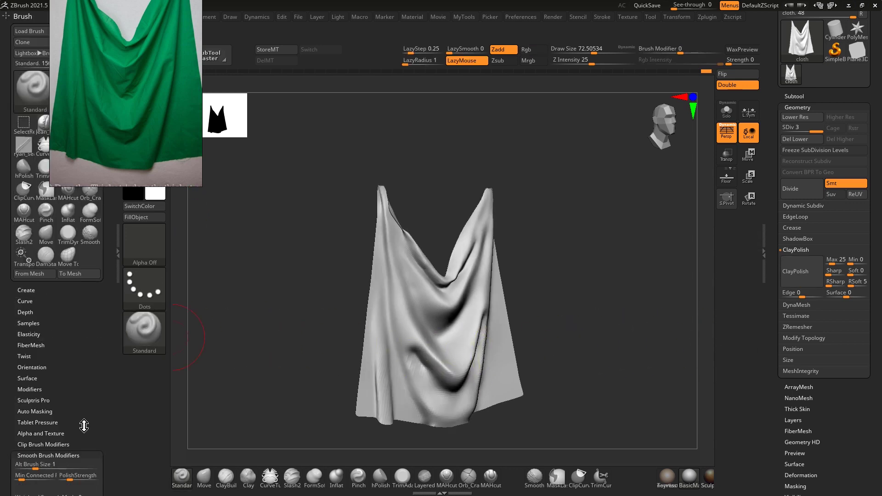
{"action": "left_click_drag", "start_coordinate": [777, 382], "coordinate": [785, 303]}
{"action": "left_click", "coordinate": [796, 209]}
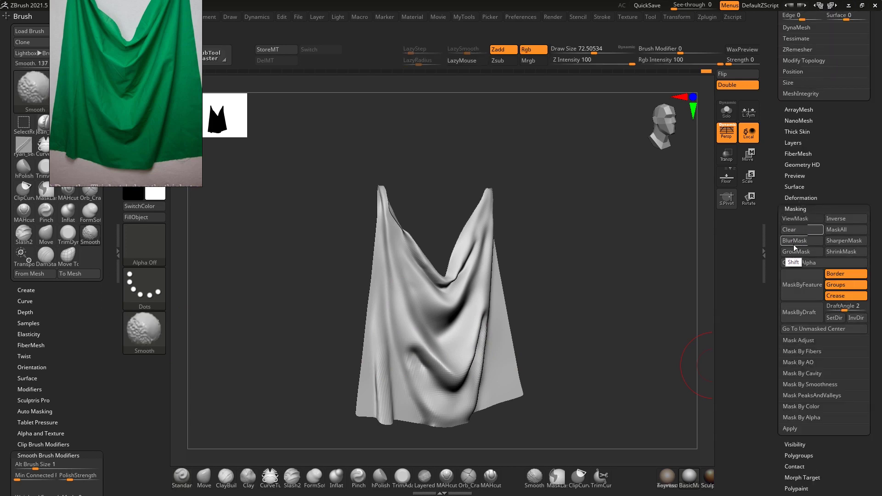
{"action": "left_click", "coordinate": [793, 286]}
{"action": "key", "text": "shift+f"}
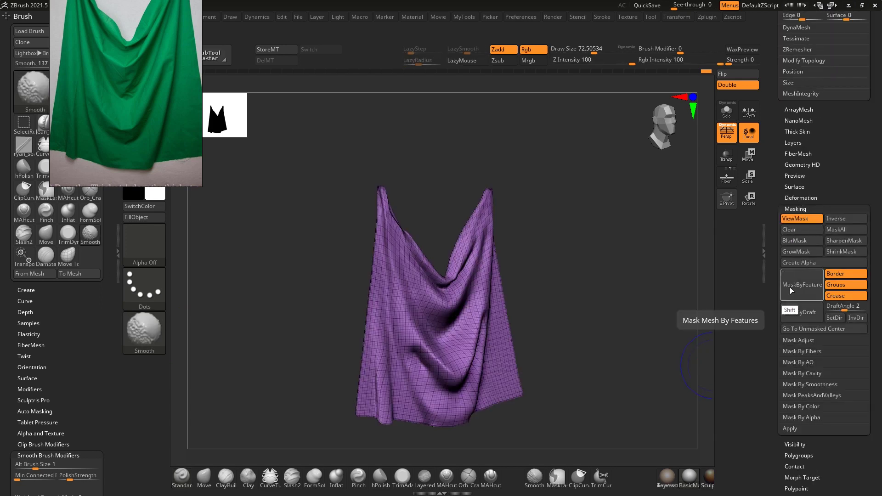
{"action": "key", "text": "shift+f"}
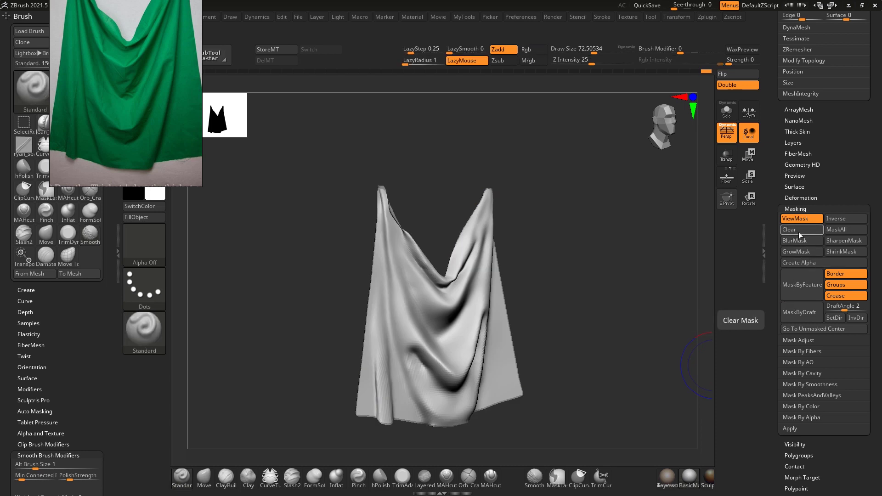
{"action": "left_click", "coordinate": [799, 253]}
Apply ClayPolish to the edge-masked cloth, dropping to subdivision level 2 and returning to level 3 before a second pass
{"action": "left_click_drag", "start_coordinate": [775, 183], "coordinate": [763, 298]}
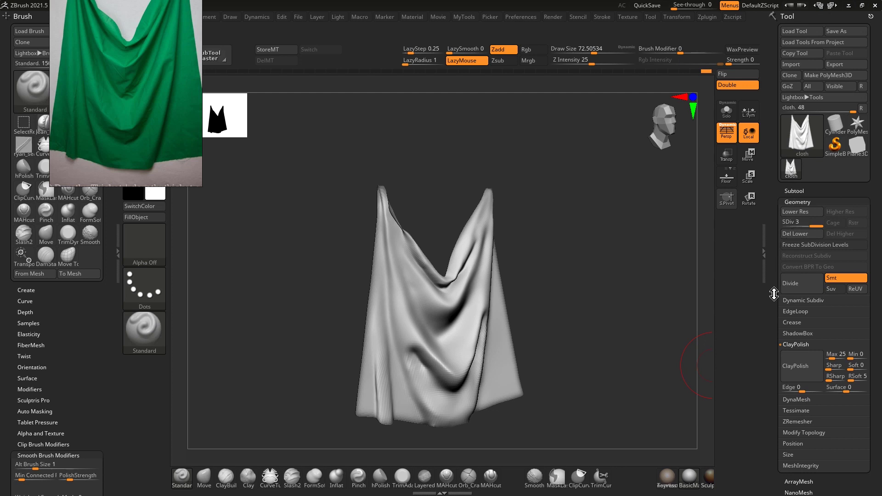
{"action": "left_click", "coordinate": [790, 367]}
{"action": "left_click_drag", "start_coordinate": [553, 295], "coordinate": [577, 315], "text": "shift"}
{"action": "key", "text": "shift+d"}
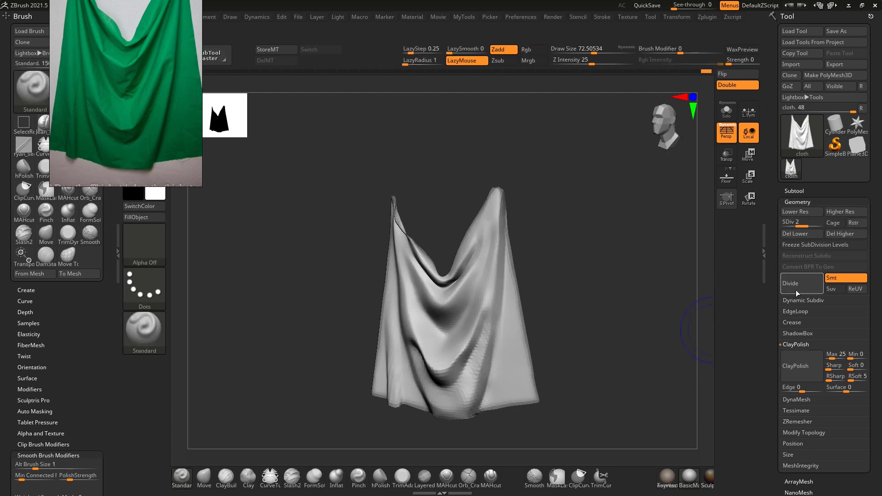
{"action": "left_click", "coordinate": [794, 291]}
{"action": "left_click", "coordinate": [788, 366]}
Enlarge the Standard brush to a draw size of about 90 and check the polished drape against the reference photo
{"action": "mouse_move", "coordinate": [612, 359]}
{"action": "left_mouse_down"}
{"action": "mouse_move", "coordinate": [634, 359]}
{"action": "mouse_move", "coordinate": [591, 366]}
{"action": "mouse_move", "coordinate": [626, 364]}
{"action": "mouse_move", "coordinate": [613, 368]}
{"action": "mouse_move", "coordinate": [620, 378]}
{"action": "mouse_move", "coordinate": [616, 353]}
{"action": "mouse_move", "coordinate": [640, 358]}
{"action": "mouse_move", "coordinate": [641, 335]}
{"action": "mouse_move", "coordinate": [625, 350]}
{"action": "left_mouse_up"}
{"action": "left_click_drag", "start_coordinate": [616, 270], "coordinate": [626, 281]}
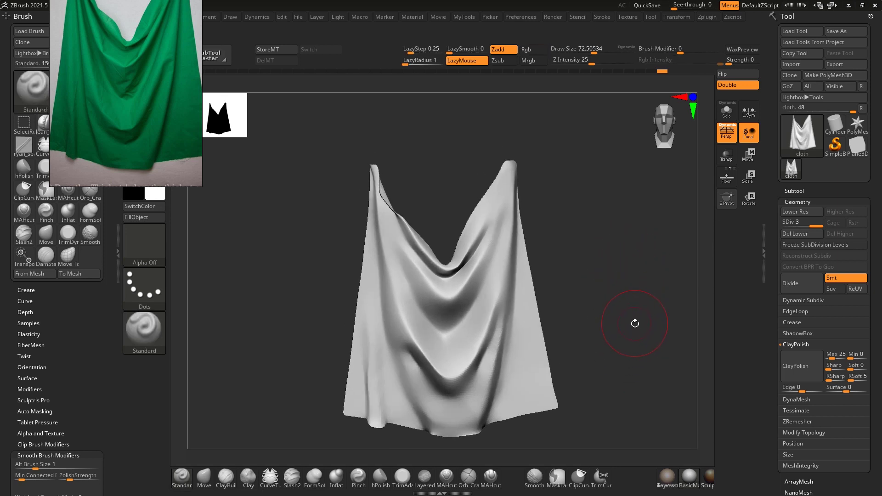
{"action": "left_click_drag", "start_coordinate": [655, 332], "coordinate": [636, 334]}
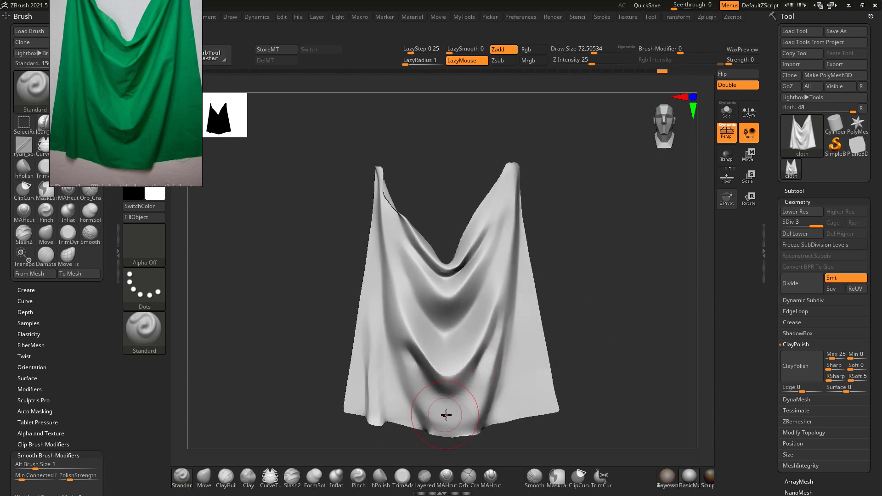
{"action": "key", "text": "bracketright"}
{"action": "left_click_drag", "start_coordinate": [579, 324], "coordinate": [583, 306], "text": "alt"}
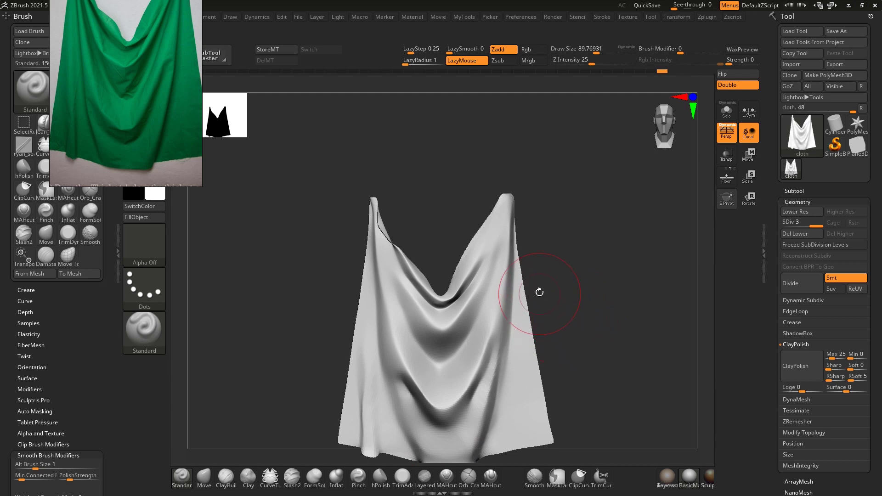
{"action": "mouse_move", "coordinate": [569, 294]}
{"action": "left_mouse_down", "text": "alt"}
{"action": "mouse_move", "coordinate": [569, 328]}
{"action": "mouse_move", "coordinate": [571, 293]}
{"action": "left_mouse_up", "text": "alt"}
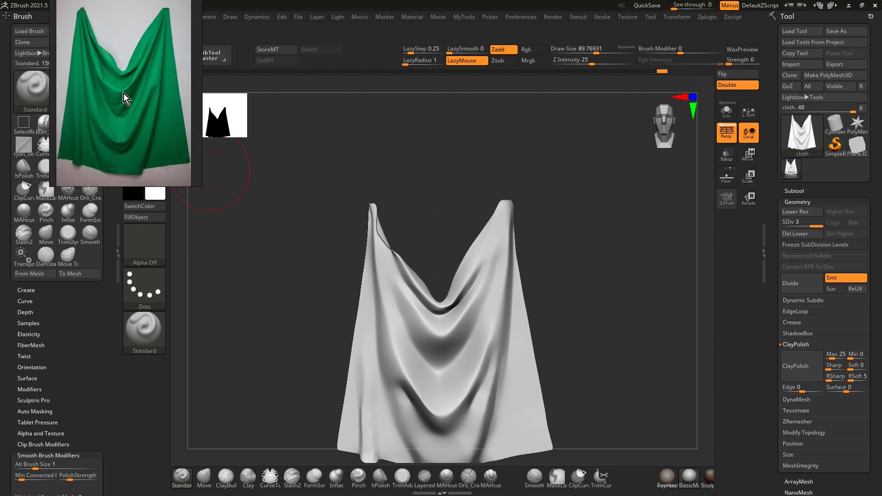
Raise a narrow ridge from the right peak toward the drape with the Standard brush at about 34, using subdivision level 2 before returning to level 3
{"action": "left_click_drag", "start_coordinate": [544, 277], "coordinate": [560, 238], "text": "alt"}
{"action": "left_click_drag", "start_coordinate": [590, 278], "coordinate": [602, 276]}
{"action": "mouse_move", "coordinate": [608, 238]}
{"action": "left_mouse_down", "text": "alt"}
{"action": "mouse_move", "coordinate": [599, 309]}
{"action": "mouse_move", "coordinate": [611, 280]}
{"action": "mouse_move", "coordinate": [616, 202]}
{"action": "mouse_move", "coordinate": [616, 273]}
{"action": "mouse_move", "coordinate": [561, 266]}
{"action": "left_mouse_up", "text": "alt"}
{"action": "key", "text": "shift+d"}
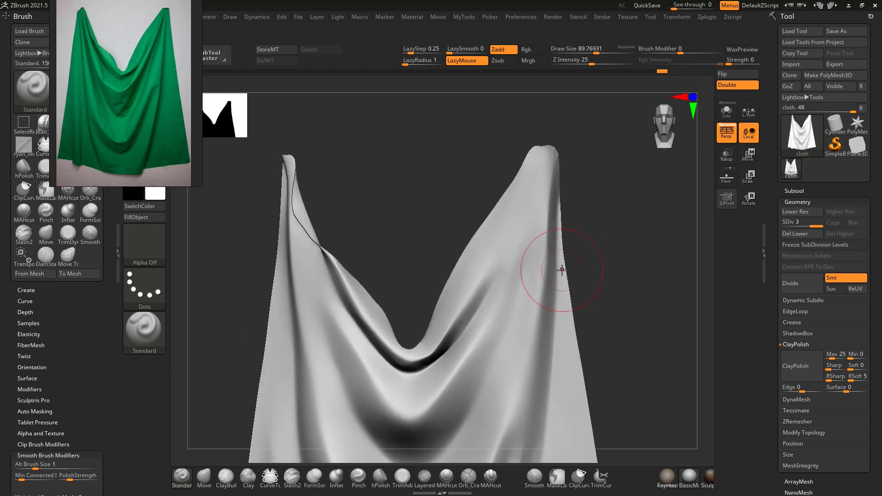
{"action": "key", "text": "s"}
{"action": "left_click_drag", "start_coordinate": [536, 186], "coordinate": [533, 187]}
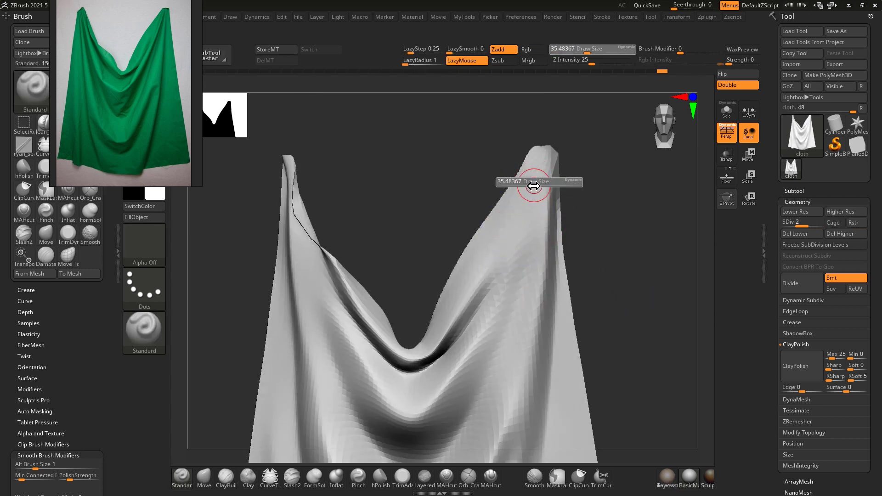
{"action": "key", "text": "d"}
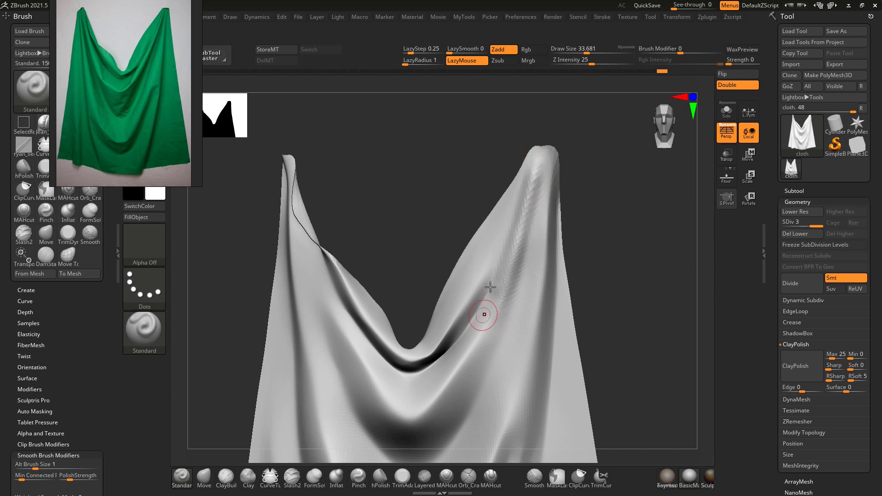
Strengthen the right peak's ridge with a draw size of about 50, and extend it down into the central swag at about 86
{"action": "left_click_drag", "start_coordinate": [609, 239], "coordinate": [627, 193], "text": "alt"}
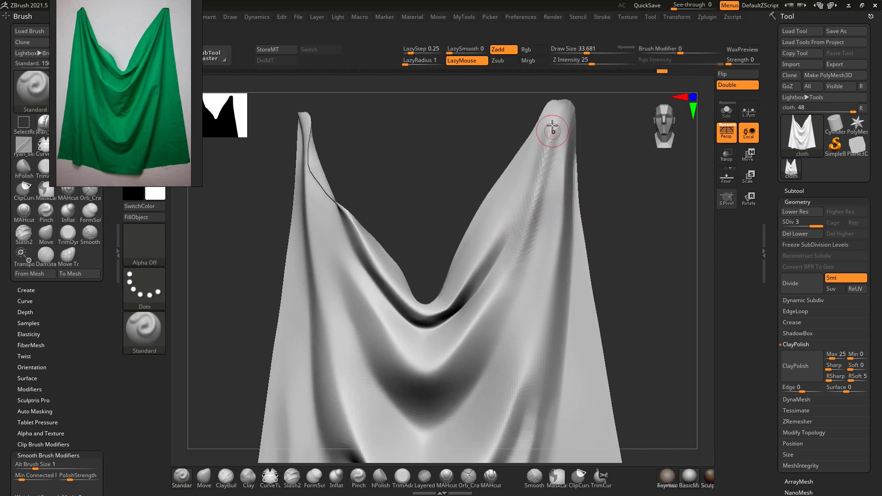
{"action": "key", "text": "s"}
{"action": "left_click_drag", "start_coordinate": [511, 277], "coordinate": [515, 276]}
{"action": "left_click_drag", "start_coordinate": [506, 286], "coordinate": [520, 251]}
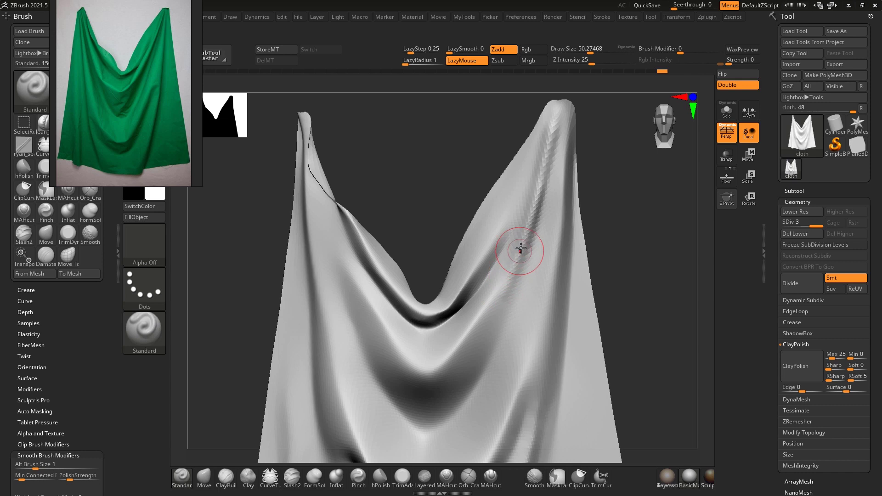
{"action": "key", "text": "s"}
{"action": "left_click_drag", "start_coordinate": [499, 282], "coordinate": [459, 364]}
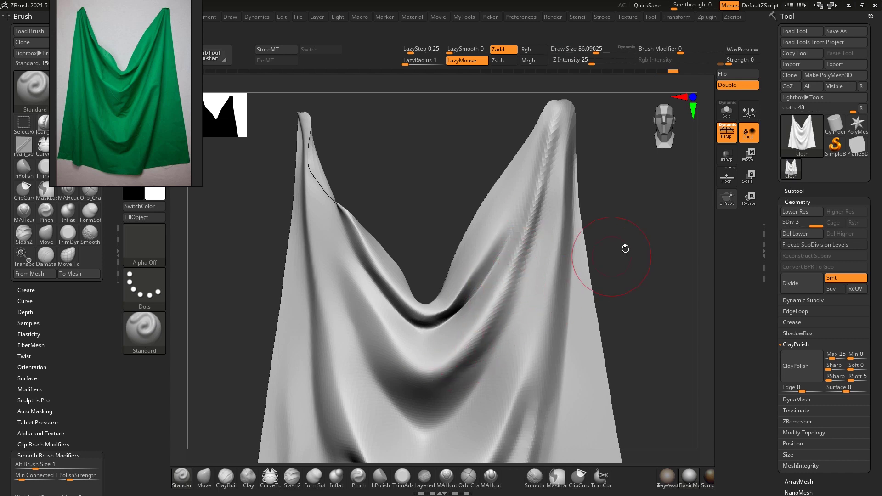
{"action": "left_click_drag", "start_coordinate": [626, 248], "coordinate": [478, 338]}
Smooth the right-hand ridge and blend it into the bottom of the central swag, enlarging the brush to about 106
{"action": "key", "text": "shift"}
{"action": "mouse_move", "coordinate": [603, 222]}
{"action": "left_mouse_down", "text": "alt"}
{"action": "mouse_move", "coordinate": [605, 205]}
{"action": "mouse_move", "coordinate": [657, 206]}
{"action": "left_mouse_up", "text": "alt"}
{"action": "left_click_drag", "start_coordinate": [511, 253], "coordinate": [517, 184], "text": "shift"}
{"action": "left_click_drag", "start_coordinate": [613, 195], "coordinate": [560, 209]}
{"action": "mouse_move", "coordinate": [529, 183]}
{"action": "left_mouse_down"}
{"action": "mouse_move", "coordinate": [515, 230]}
{"action": "mouse_move", "coordinate": [533, 172]}
{"action": "left_mouse_up"}
{"action": "key", "text": "["}
{"action": "key", "text": "]"}
{"action": "left_click_drag", "start_coordinate": [493, 306], "coordinate": [428, 368]}
{"action": "mouse_move", "coordinate": [598, 271]}
{"action": "left_mouse_down", "text": "alt"}
{"action": "mouse_move", "coordinate": [605, 246]}
{"action": "mouse_move", "coordinate": [620, 249]}
{"action": "left_mouse_up", "text": "alt"}
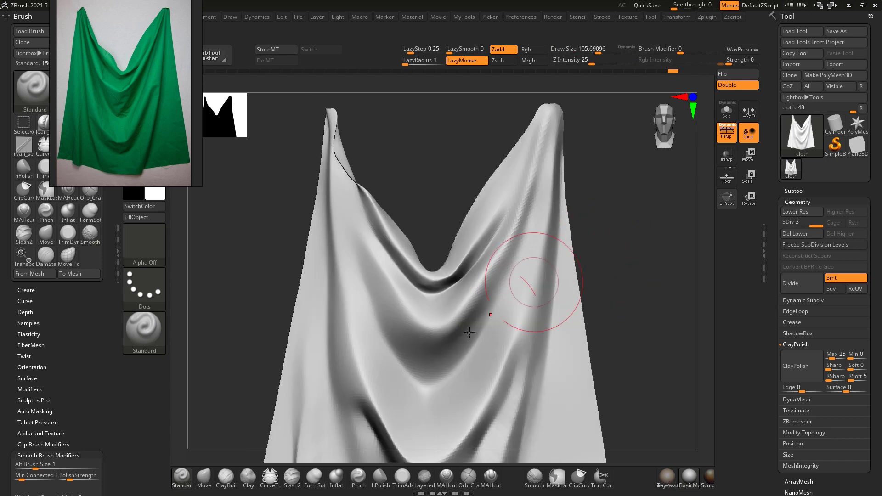
Pull the central swag's lowest point downward with the Move brush, and switch back to the Standard brush at a draw size of about 94
{"action": "key", "text": "b"}
{"action": "key", "text": "m"}
{"action": "key", "text": "v"}
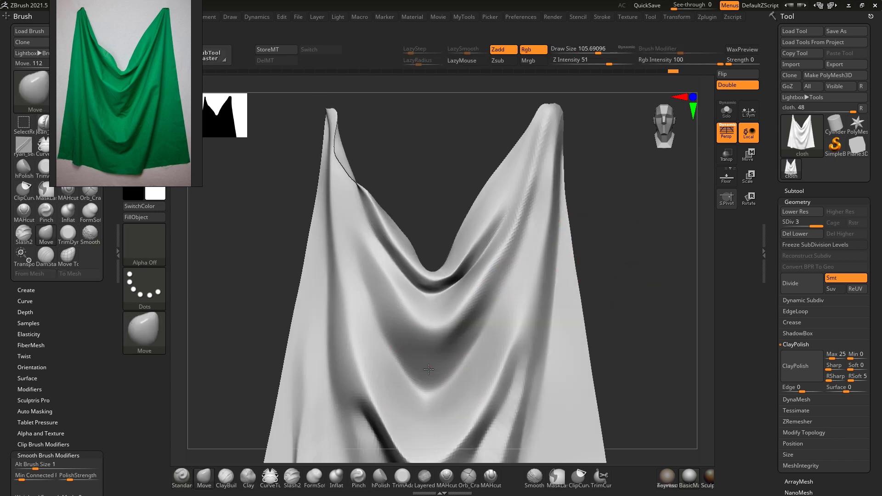
{"action": "key", "text": "b"}
{"action": "key", "text": "s"}
{"action": "key", "text": "t"}
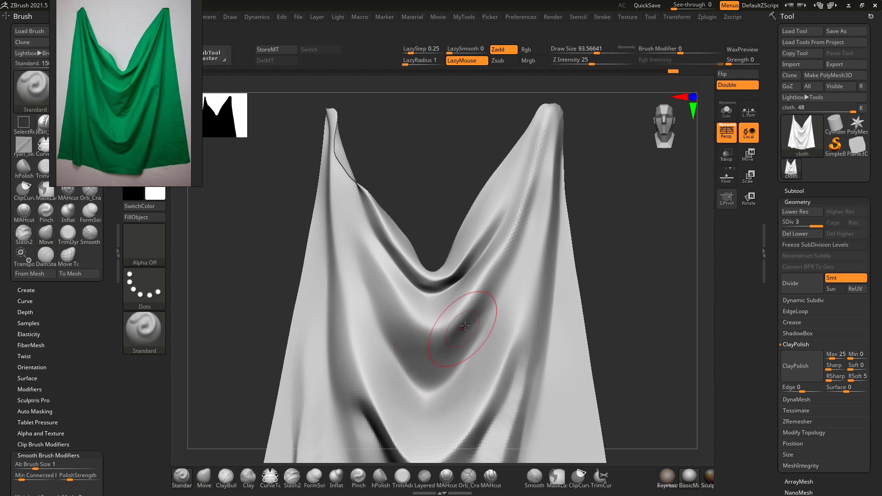
{"action": "key", "text": "s"}
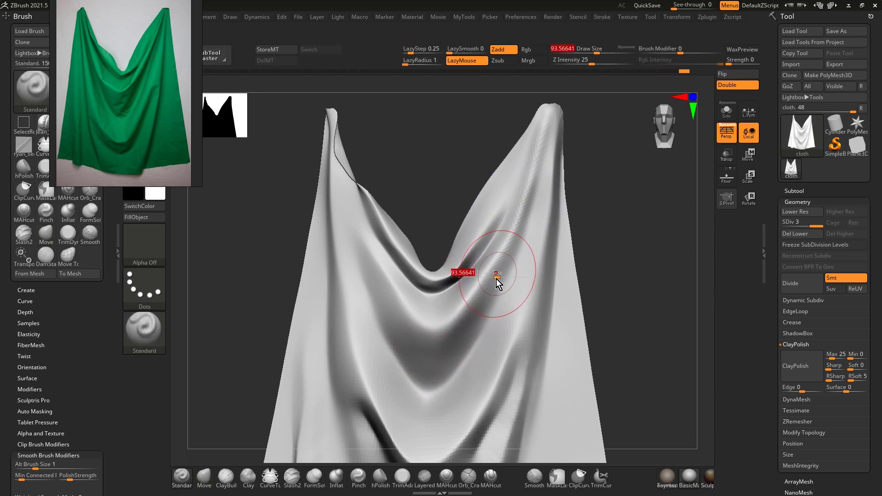
Adjust the neckline edge below the left peak with the Move brush, using draw sizes of about 20 and 35
{"action": "key", "text": "b"}
{"action": "key", "text": "m"}
{"action": "key", "text": "v"}
{"action": "left_click_drag", "start_coordinate": [588, 230], "coordinate": [599, 223]}
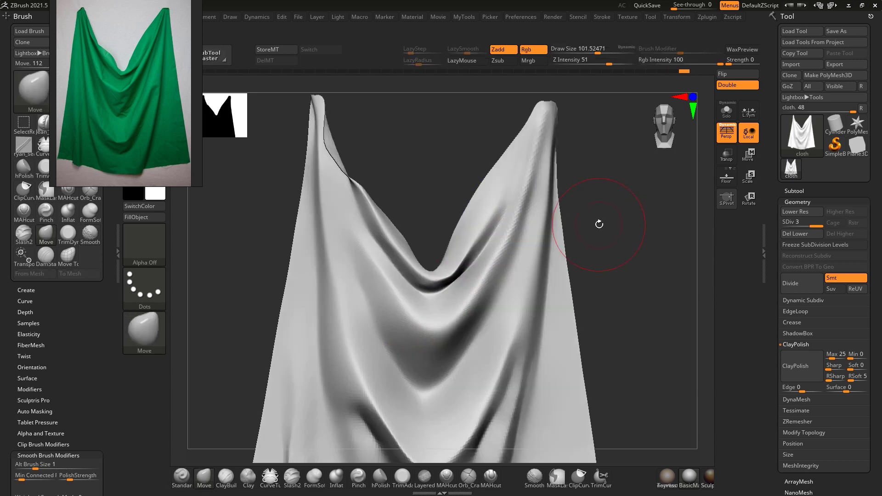
{"action": "key", "text": "s"}
{"action": "left_click_drag", "start_coordinate": [378, 276], "coordinate": [372, 274]}
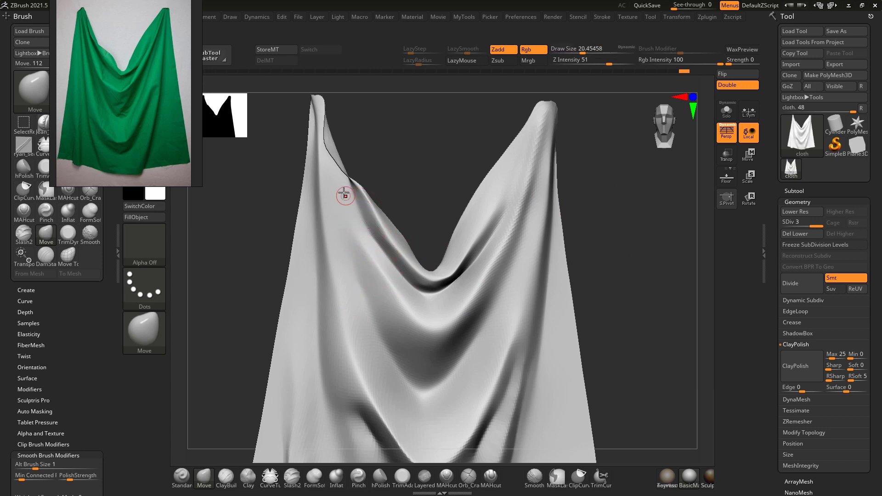
{"action": "left_click_drag", "start_coordinate": [373, 148], "coordinate": [356, 144]}
{"action": "key", "text": "s"}
{"action": "key", "text": "s"}
{"action": "left_click_drag", "start_coordinate": [337, 179], "coordinate": [341, 189]}
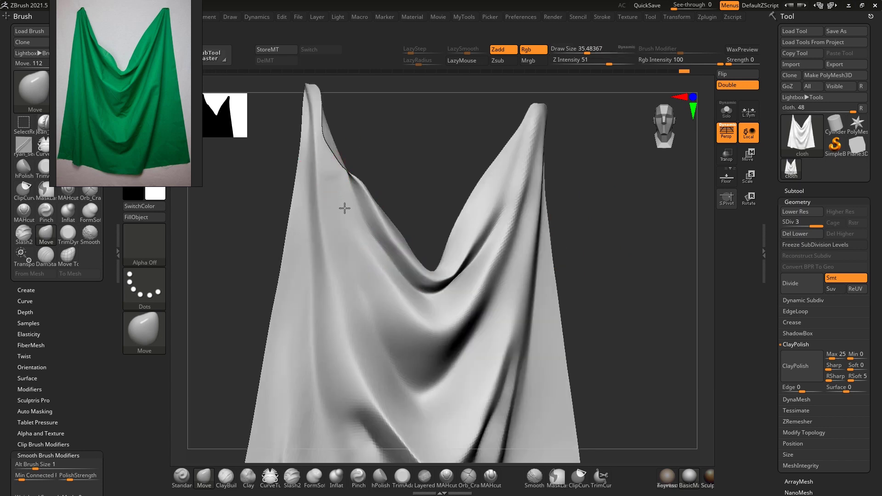
Build a diagonal fold from below the left peak into the central swag with the Standard brush, and smooth its surface
{"action": "key", "text": "b"}
{"action": "key", "text": "s"}
{"action": "key", "text": "t"}
{"action": "left_click_drag", "start_coordinate": [364, 257], "coordinate": [403, 316]}
{"action": "left_click_drag", "start_coordinate": [357, 216], "coordinate": [376, 261]}
{"action": "left_click_drag", "start_coordinate": [395, 292], "coordinate": [409, 314]}
{"action": "key", "text": "s"}
{"action": "left_click_drag", "start_coordinate": [381, 272], "coordinate": [408, 321]}
{"action": "left_click_drag", "start_coordinate": [342, 188], "coordinate": [410, 324], "text": "shift"}
{"action": "key", "text": "s"}
{"action": "key", "text": "shift"}
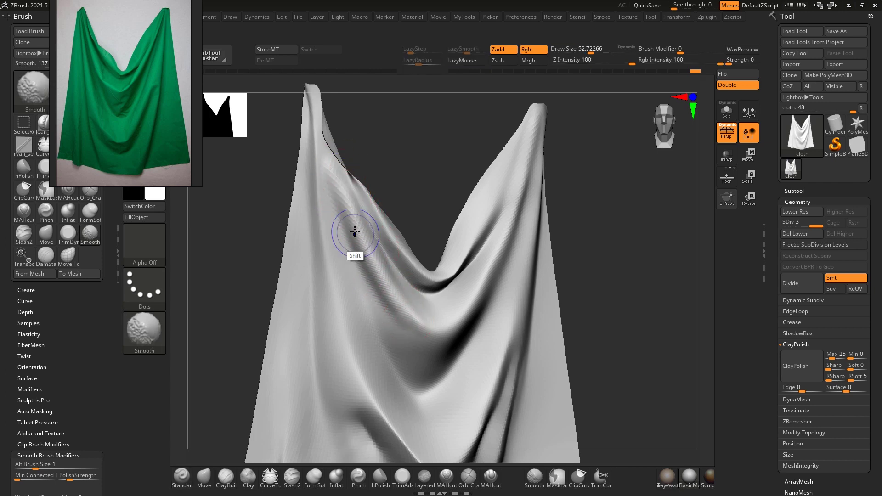
Carry the left-hand fold up to the tip of the left peak with the Standard brush at a draw size of about 27
{"action": "left_click_drag", "start_coordinate": [417, 151], "coordinate": [415, 223], "text": "alt"}
{"action": "left_click_drag", "start_coordinate": [416, 223], "coordinate": [374, 201]}
{"action": "key", "text": "s"}
{"action": "left_click_drag", "start_coordinate": [374, 233], "coordinate": [358, 234]}
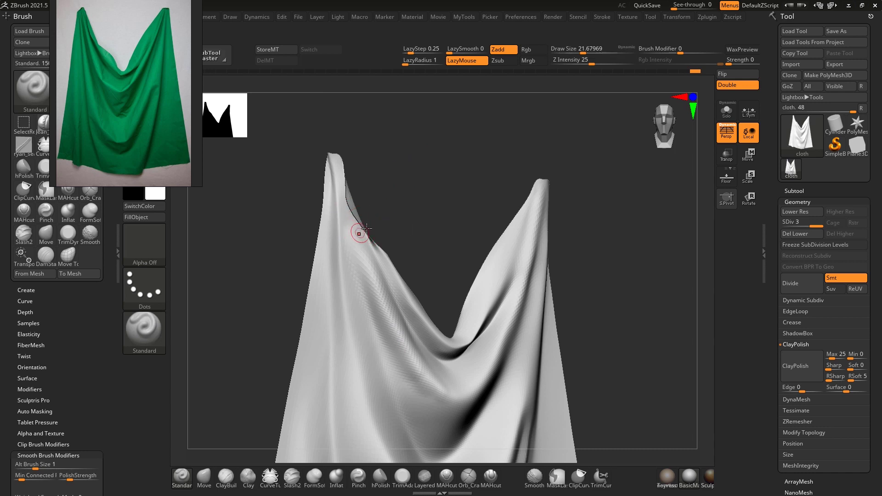
{"action": "right_click_drag", "start_coordinate": [358, 235], "coordinate": [343, 216]}
{"action": "mouse_move", "coordinate": [343, 216]}
{"action": "left_mouse_down"}
{"action": "mouse_move", "coordinate": [376, 203]}
{"action": "mouse_move", "coordinate": [347, 221]}
{"action": "left_mouse_up"}
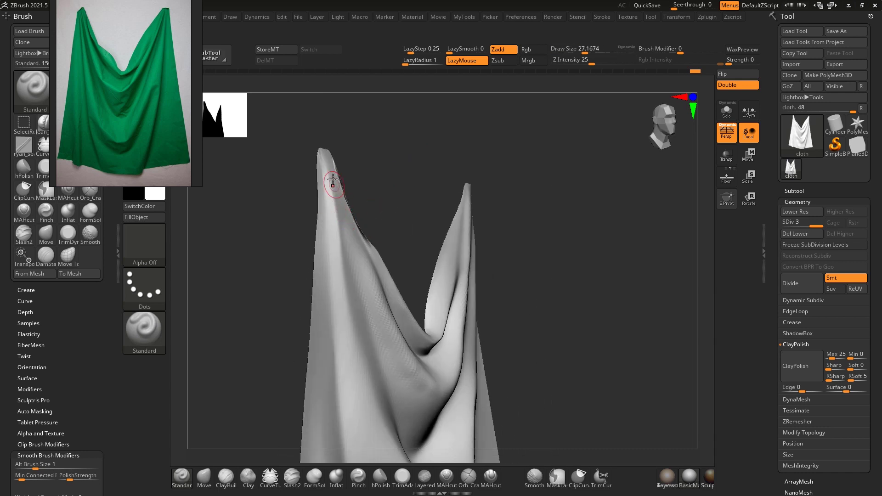
{"action": "mouse_move", "coordinate": [333, 189]}
{"action": "left_mouse_down", "text": "alt"}
{"action": "mouse_move", "coordinate": [328, 175]}
{"action": "mouse_move", "coordinate": [362, 269]}
{"action": "left_mouse_up", "text": "alt"}
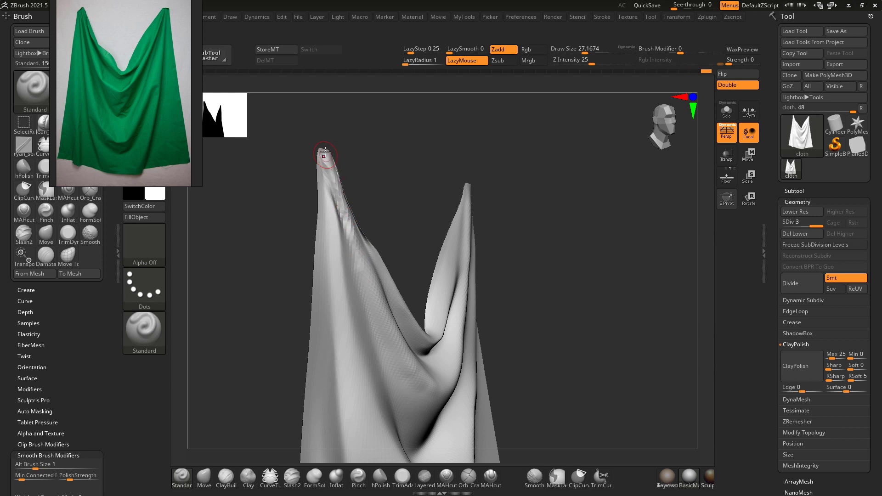
{"action": "mouse_move", "coordinate": [340, 188]}
{"action": "left_mouse_down"}
{"action": "mouse_move", "coordinate": [344, 152]}
{"action": "mouse_move", "coordinate": [388, 192]}
{"action": "mouse_move", "coordinate": [395, 220]}
{"action": "left_mouse_up"}
Mask a thin line along the fold from the right peak to the swag's lowest point, using a draw size of about 14
{"action": "mouse_move", "coordinate": [586, 292]}
{"action": "left_mouse_down"}
{"action": "mouse_move", "coordinate": [608, 252]}
{"action": "mouse_move", "coordinate": [638, 252]}
{"action": "mouse_move", "coordinate": [549, 268]}
{"action": "left_mouse_up"}
{"action": "key", "text": "s"}
{"action": "mouse_move", "coordinate": [530, 257]}
{"action": "right_mouse_down"}
{"action": "mouse_move", "coordinate": [572, 198]}
{"action": "mouse_move", "coordinate": [521, 238]}
{"action": "right_mouse_up"}
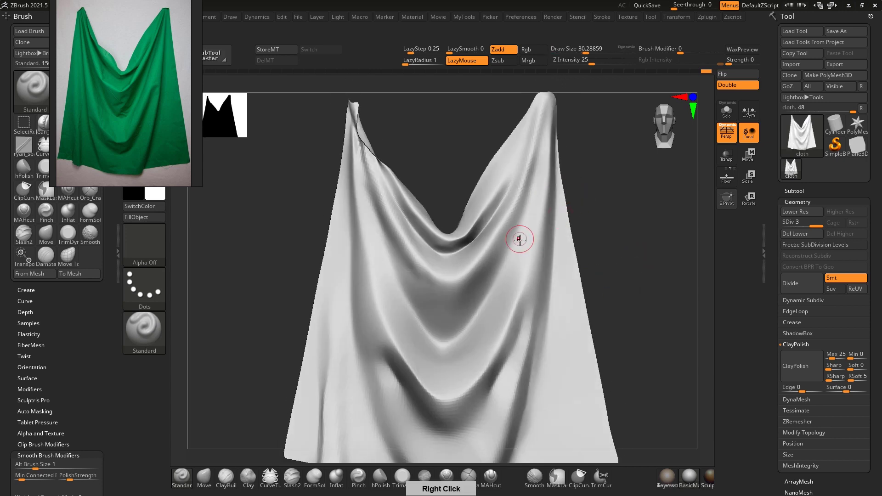
{"action": "key", "text": "b"}
{"action": "key", "text": "d"}
{"action": "key", "text": "s"}
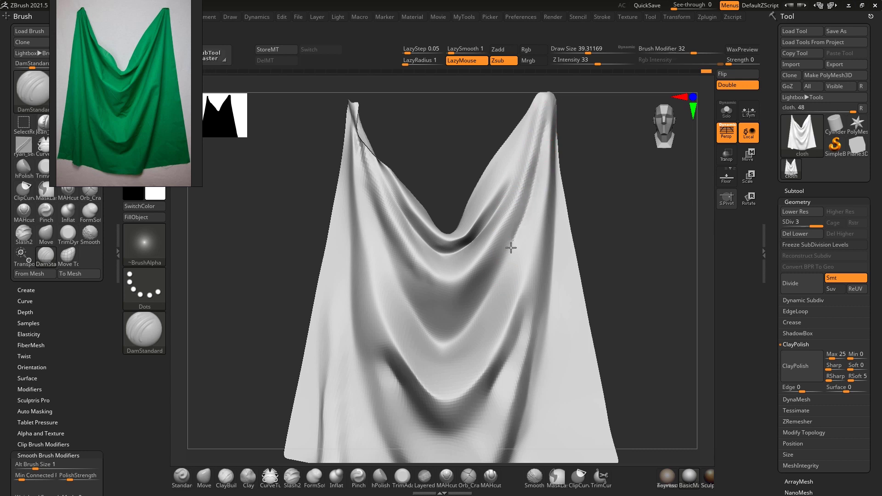
{"action": "key", "text": "ctrl"}
{"action": "key", "text": "ctrl"}
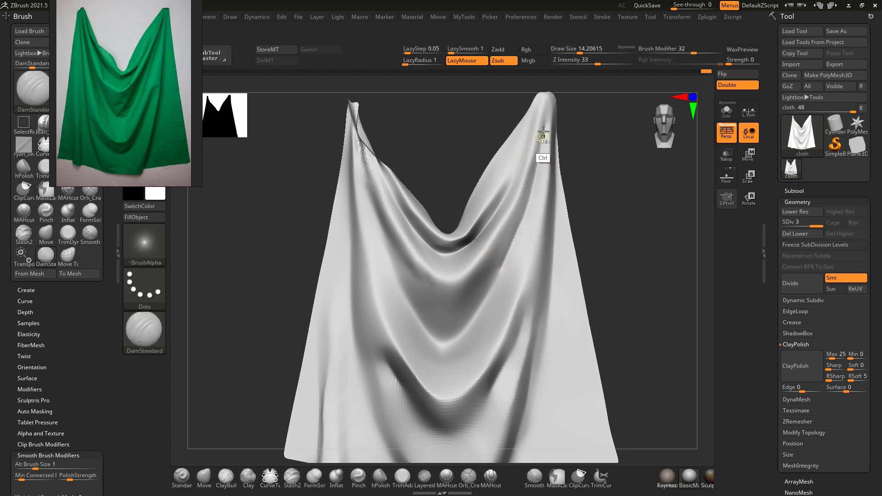
{"action": "mouse_move", "coordinate": [526, 206]}
{"action": "left_mouse_down", "text": "ctrl"}
{"action": "mouse_move", "coordinate": [484, 315]}
{"action": "mouse_move", "coordinate": [458, 338]}
{"action": "left_mouse_up", "text": "ctrl"}
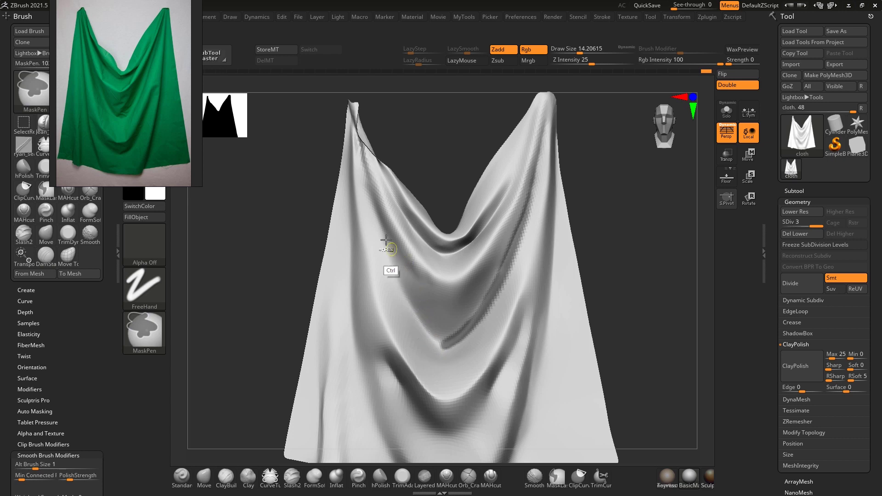
Redo the mask stroke on the left side down to the swag's lowest point to complete the V-shaped line, and invert the mask
{"action": "left_click", "coordinate": [367, 190], "text": "ctrl"}
{"action": "left_click_drag", "start_coordinate": [364, 177], "coordinate": [379, 228], "text": "ctrl"}
{"action": "key", "text": "ctrl+z"}
{"action": "key", "text": "ctrl+z"}
{"action": "mouse_move", "coordinate": [364, 186]}
{"action": "left_mouse_down", "text": "ctrl"}
{"action": "mouse_move", "coordinate": [393, 278]}
{"action": "mouse_move", "coordinate": [432, 338]}
{"action": "left_mouse_up", "text": "ctrl"}
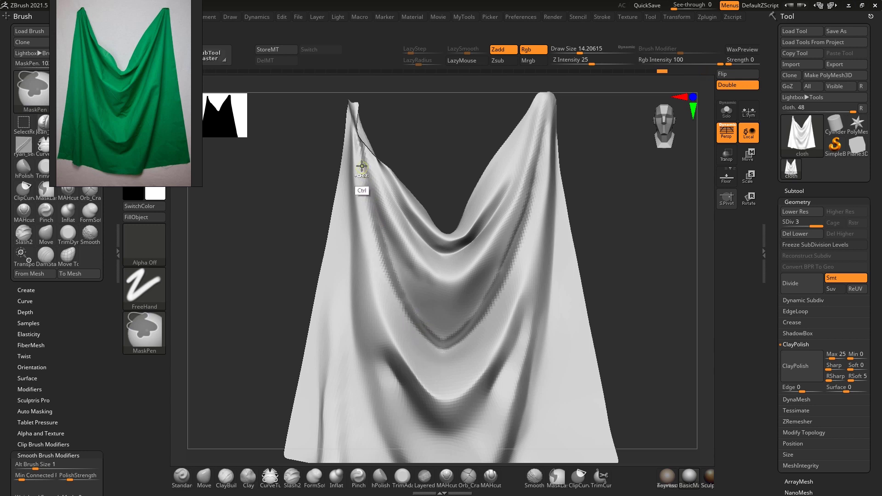
{"action": "left_click", "coordinate": [275, 238], "text": "ctrl"}
Sculpt and smooth the central swag along the masked V-shaped line, and clear the mask
{"action": "key", "text": "s"}
{"action": "right_click_drag", "start_coordinate": [459, 320], "coordinate": [482, 322]}
{"action": "mouse_move", "coordinate": [473, 325]}
{"action": "left_mouse_down"}
{"action": "mouse_move", "coordinate": [527, 229]}
{"action": "mouse_move", "coordinate": [406, 309]}
{"action": "mouse_move", "coordinate": [367, 203]}
{"action": "left_mouse_up"}
{"action": "mouse_move", "coordinate": [417, 346]}
{"action": "left_mouse_down", "text": "shift"}
{"action": "mouse_move", "coordinate": [484, 298]}
{"action": "mouse_move", "coordinate": [483, 319]}
{"action": "mouse_move", "coordinate": [524, 228]}
{"action": "mouse_move", "coordinate": [368, 244]}
{"action": "left_mouse_up", "text": "shift"}
{"action": "left_click_drag", "start_coordinate": [636, 208], "coordinate": [624, 253], "text": "ctrl"}
Soften and flatten the inside of the central swag around its V-shaped crease, using the hPolish brush at a draw size of about 53
{"action": "key", "text": "s"}
{"action": "mouse_move", "coordinate": [474, 339]}
{"action": "left_mouse_down"}
{"action": "mouse_move", "coordinate": [452, 341]}
{"action": "mouse_move", "coordinate": [479, 275]}
{"action": "left_mouse_up"}
{"action": "mouse_move", "coordinate": [423, 332]}
{"action": "left_mouse_down", "text": "shift"}
{"action": "mouse_move", "coordinate": [368, 205]}
{"action": "mouse_move", "coordinate": [409, 333]}
{"action": "left_mouse_up", "text": "shift"}
{"action": "mouse_move", "coordinate": [589, 226]}
{"action": "left_mouse_down"}
{"action": "mouse_move", "coordinate": [636, 224]}
{"action": "mouse_move", "coordinate": [562, 215]}
{"action": "left_mouse_up"}
{"action": "key", "text": "s"}
{"action": "left_click_drag", "start_coordinate": [486, 299], "coordinate": [478, 301]}
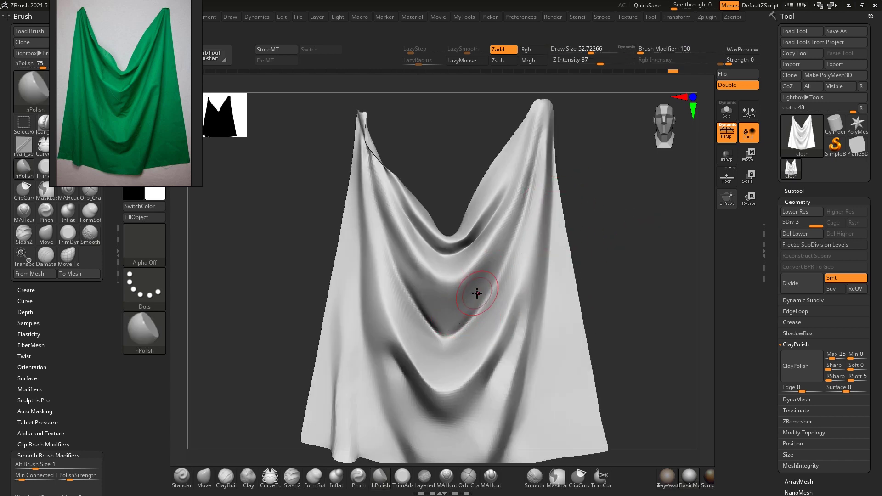
Inflate the fold descending from the cloth's upper right corner using the Inflat brush at a draw size of about 58
{"action": "key", "text": "b"}
{"action": "key", "text": "s"}
{"action": "key", "text": "t"}
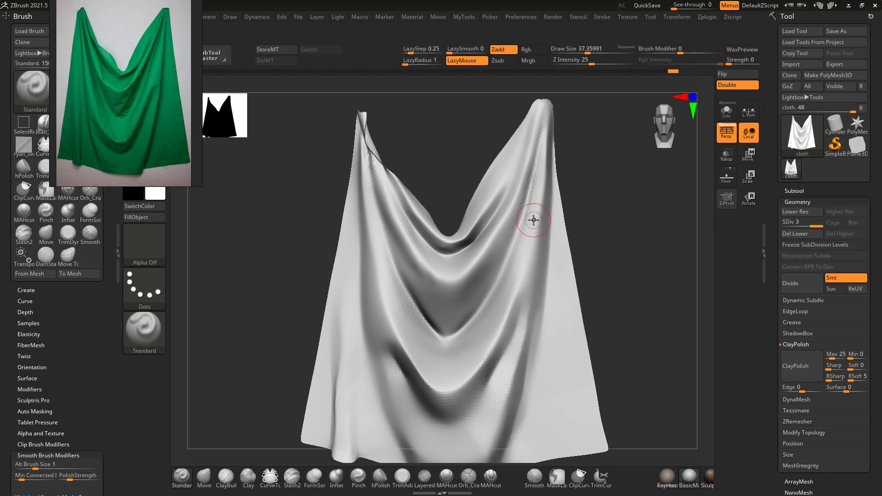
{"action": "left_click", "coordinate": [329, 474]}
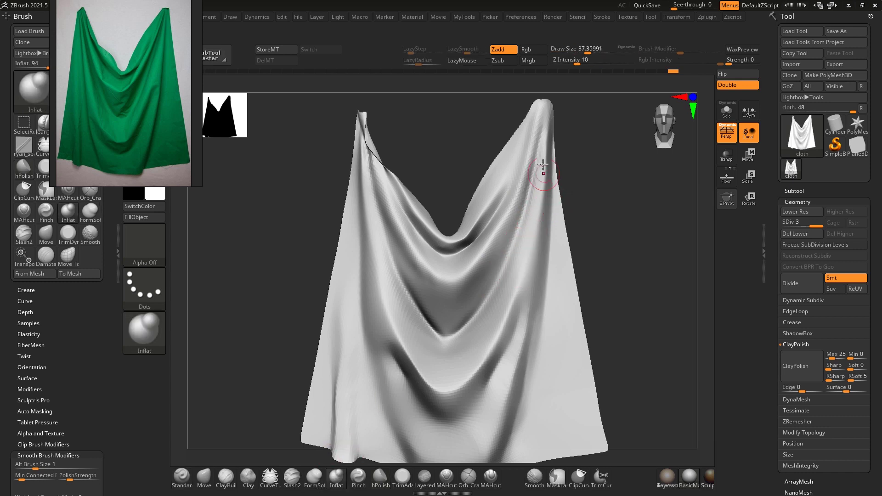
{"action": "key", "text": "bracketright"}
{"action": "key", "text": "bracketright"}
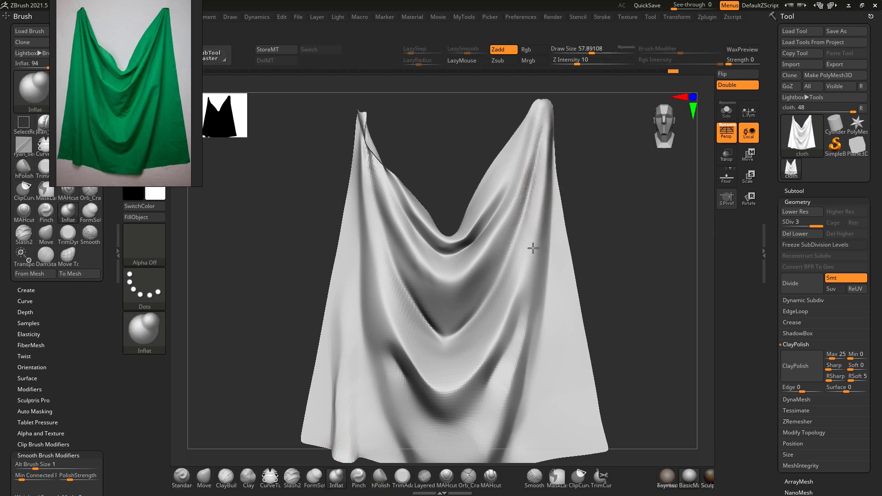
{"action": "left_click_drag", "start_coordinate": [530, 276], "coordinate": [545, 207]}
{"action": "left_click_drag", "start_coordinate": [583, 254], "coordinate": [595, 226], "text": "alt"}
Swell the folds running down from the cloth's upper left corner, varying the Inflat draw size between about 43 and 55
{"action": "key", "text": "s"}
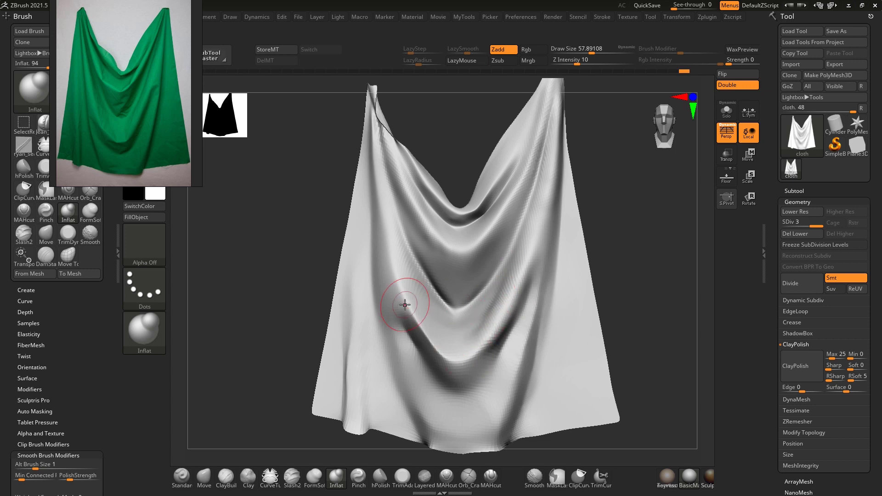
{"action": "key", "text": "bracketleft"}
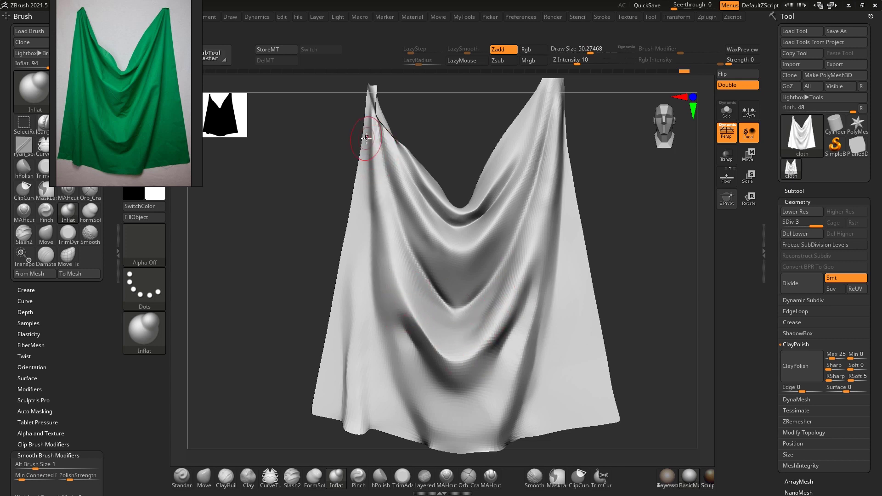
{"action": "right_click_drag", "start_coordinate": [370, 146], "coordinate": [357, 137]}
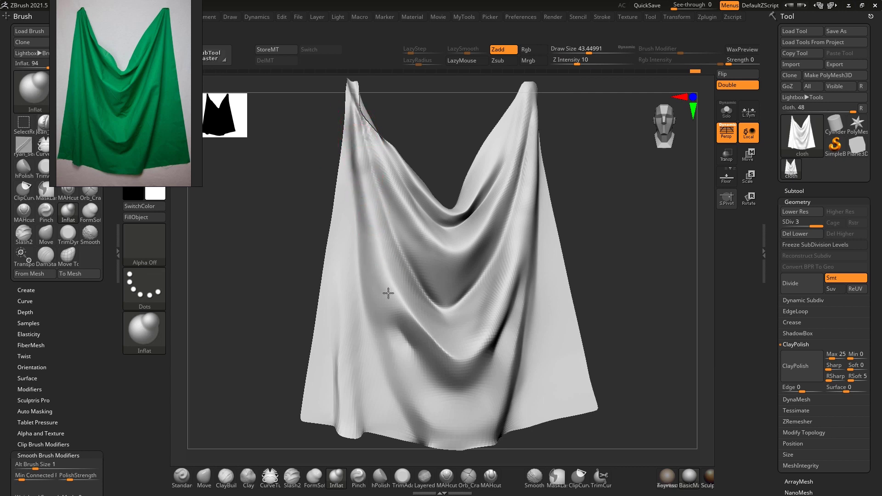
{"action": "key", "text": "bracketright"}
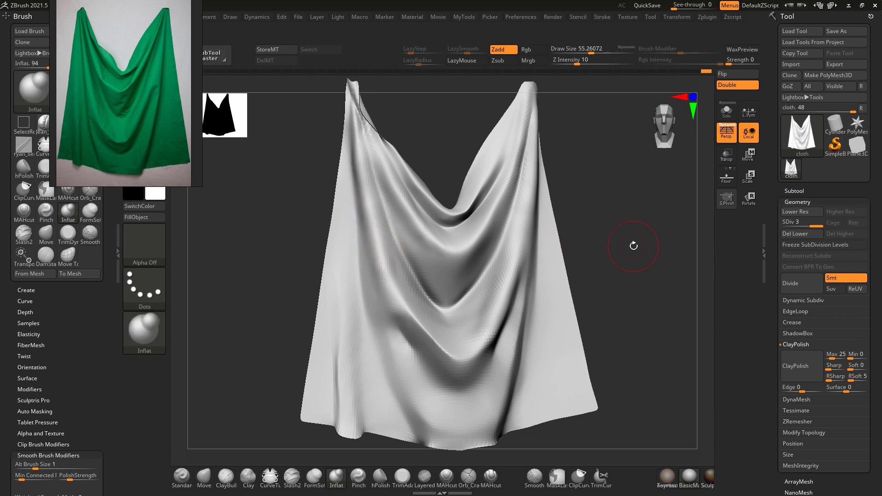
{"action": "left_click_drag", "start_coordinate": [633, 245], "coordinate": [629, 252]}
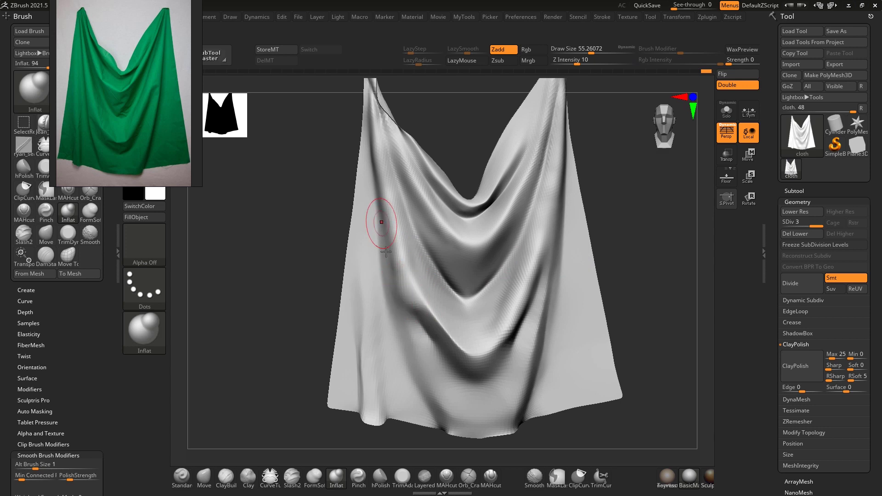
{"action": "key", "text": "shift"}
{"action": "key", "text": "s"}
{"action": "left_click_drag", "start_coordinate": [398, 305], "coordinate": [403, 305]}
Switch to the DamStandard brush, smooth the long left fold down to mid-cloth, and set the draw size to about 50
{"action": "key", "text": "b"}
{"action": "key", "text": "d"}
{"action": "key", "text": "s"}
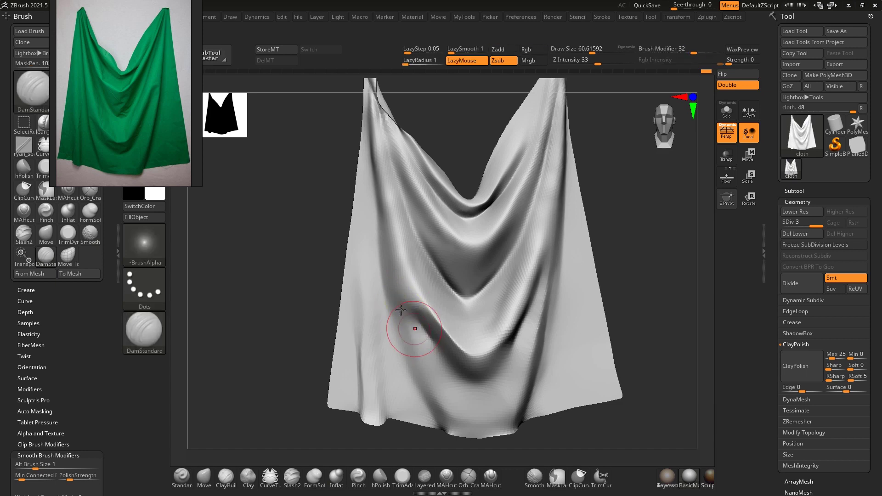
{"action": "left_click_drag", "start_coordinate": [381, 207], "coordinate": [409, 309], "text": "shift"}
{"action": "key", "text": "bracketleft"}
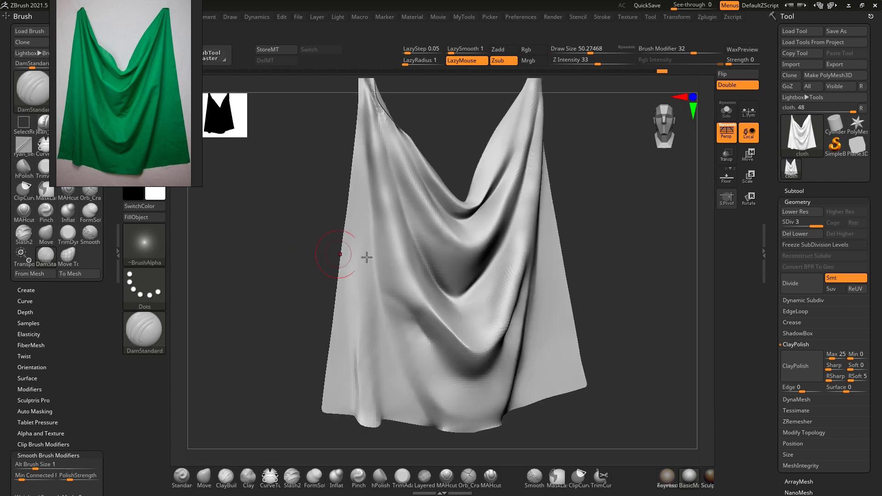
Build up the long left fold down to the hem with the Standard brush and smooth its middle section
{"action": "key", "text": "b"}
{"action": "key", "text": "s"}
{"action": "key", "text": "t"}
{"action": "mouse_move", "coordinate": [373, 144]}
{"action": "left_mouse_down"}
{"action": "mouse_move", "coordinate": [383, 277]}
{"action": "mouse_move", "coordinate": [434, 414]}
{"action": "left_mouse_up"}
{"action": "left_click_drag", "start_coordinate": [400, 324], "coordinate": [427, 398]}
{"action": "left_click_drag", "start_coordinate": [380, 230], "coordinate": [386, 271], "text": "shift"}
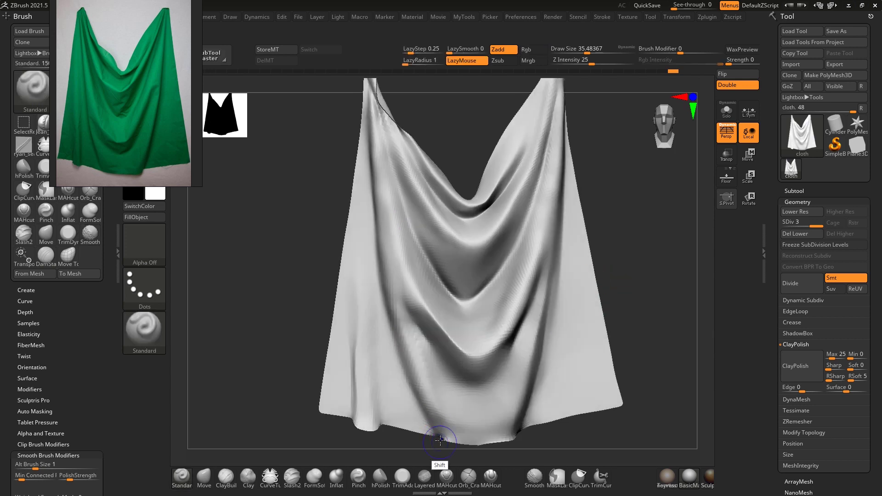
Smooth the right part of the bottom hem and sculpt the hem where the long right fold ends
{"action": "left_click_drag", "start_coordinate": [643, 352], "coordinate": [645, 322], "text": "alt"}
{"action": "left_click_drag", "start_coordinate": [574, 409], "coordinate": [593, 404], "text": "shift"}
{"action": "mouse_move", "coordinate": [525, 422]}
{"action": "left_mouse_down"}
{"action": "mouse_move", "coordinate": [459, 416]}
{"action": "mouse_move", "coordinate": [546, 416]}
{"action": "left_mouse_up"}
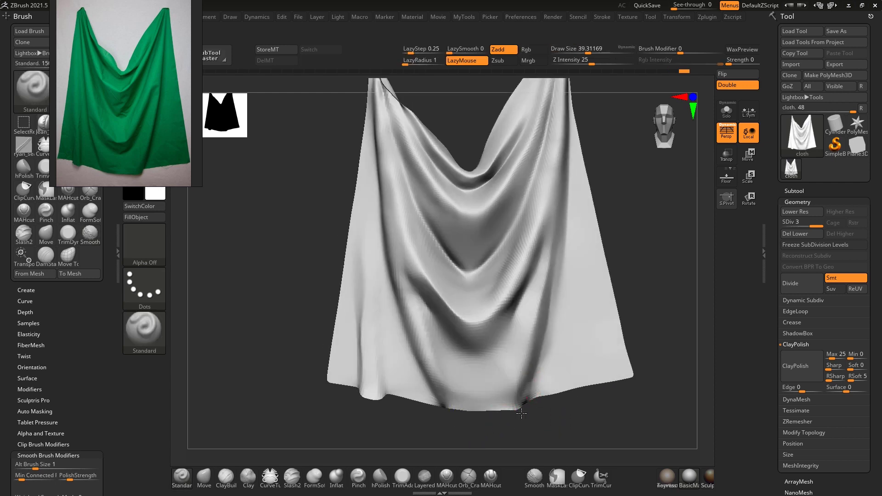
Sculpt repeated Standard strokes down the long right fold from the upper corner to the hem at draw size about 39
{"action": "left_click_drag", "start_coordinate": [519, 410], "coordinate": [521, 408]}
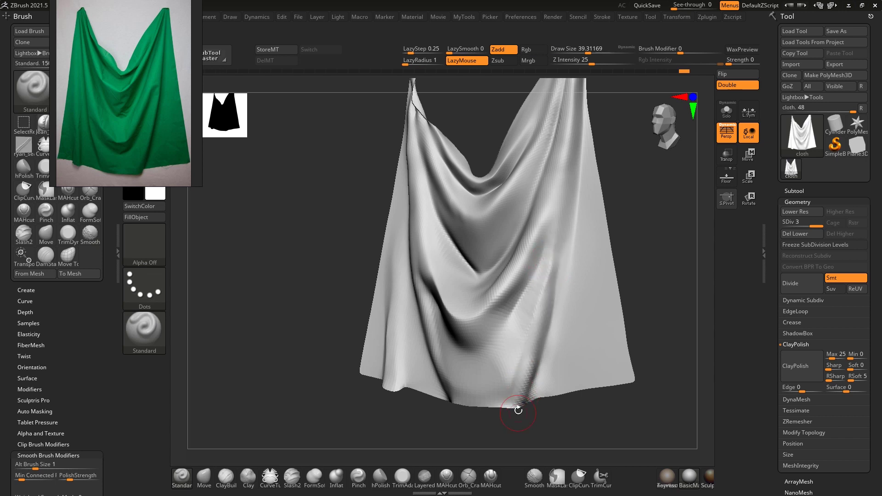
{"action": "left_click_drag", "start_coordinate": [642, 203], "coordinate": [630, 222], "text": "alt"}
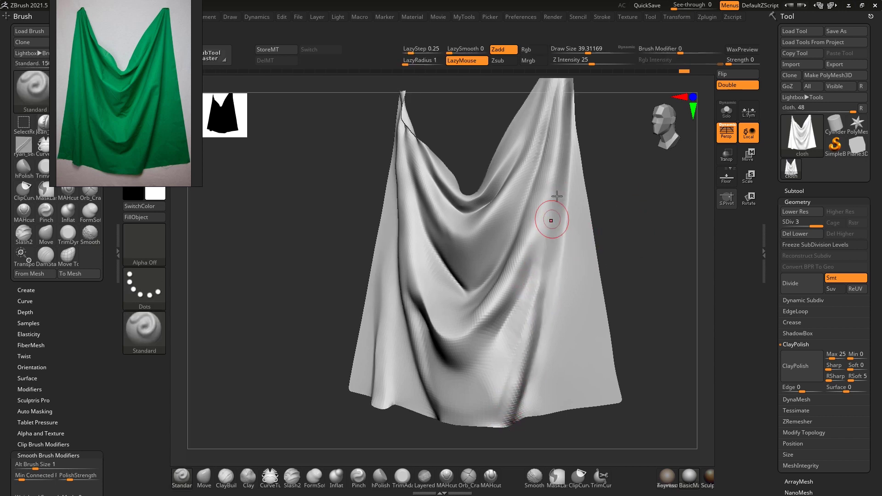
{"action": "left_click_drag", "start_coordinate": [564, 141], "coordinate": [551, 257]}
{"action": "left_click_drag", "start_coordinate": [557, 187], "coordinate": [527, 338]}
{"action": "left_click_drag", "start_coordinate": [549, 205], "coordinate": [507, 386]}
{"action": "mouse_move", "coordinate": [626, 255]}
{"action": "left_mouse_down"}
{"action": "mouse_move", "coordinate": [642, 258]}
{"action": "mouse_move", "coordinate": [616, 248]}
{"action": "mouse_move", "coordinate": [614, 260]}
{"action": "left_mouse_up"}
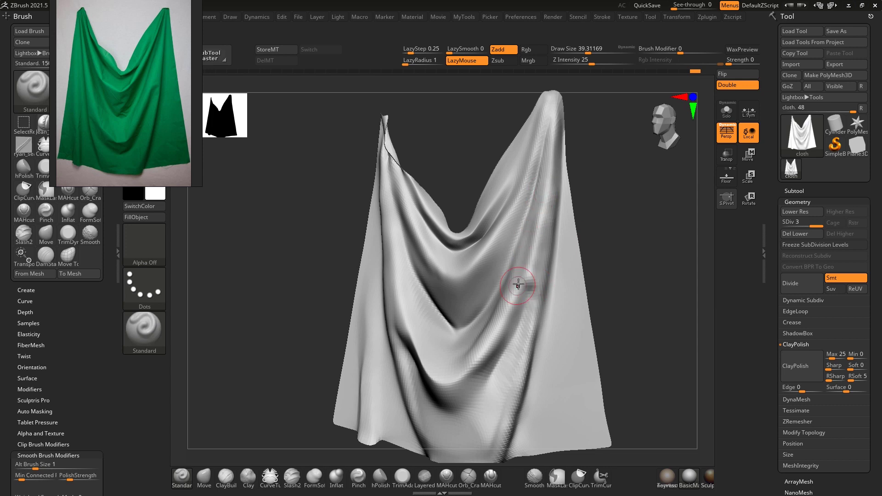
Smooth the long right fold and rework its lower half with another Standard stroke
{"action": "mouse_move", "coordinate": [527, 272]}
{"action": "right_mouse_down"}
{"action": "mouse_move", "coordinate": [605, 244]}
{"action": "mouse_move", "coordinate": [624, 208]}
{"action": "right_mouse_up"}
{"action": "left_click_drag", "start_coordinate": [569, 135], "coordinate": [552, 271], "text": "shift"}
{"action": "right_click_drag", "start_coordinate": [644, 218], "coordinate": [641, 257], "text": "alt"}
{"action": "key", "text": "s"}
{"action": "mouse_move", "coordinate": [551, 263]}
{"action": "left_mouse_down"}
{"action": "mouse_move", "coordinate": [553, 249]}
{"action": "mouse_move", "coordinate": [539, 376]}
{"action": "left_mouse_up"}
Subdivide the cloth to SDiv 4 and polish the inner fold beside the long right fold with the hPolish brush
{"action": "key", "text": "ctrl+d"}
{"action": "key", "text": "s"}
{"action": "key", "text": "b"}
{"action": "key", "text": "h"}
{"action": "key", "text": "p"}
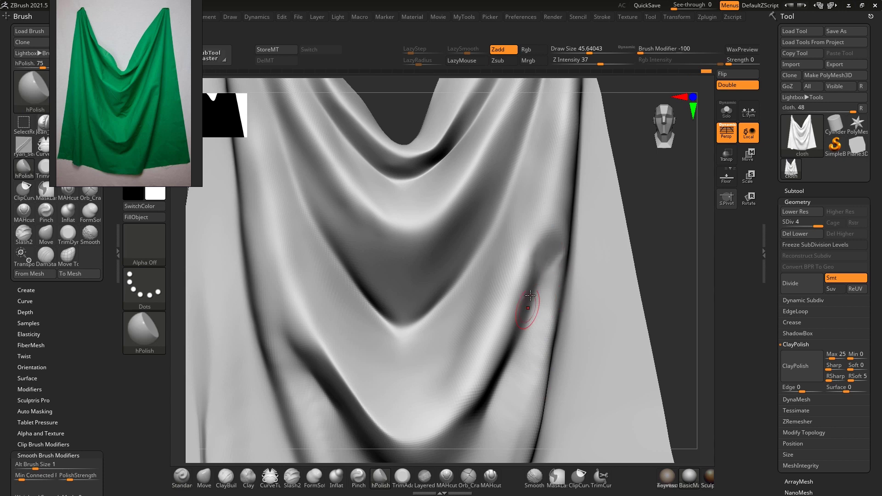
{"action": "mouse_move", "coordinate": [645, 260]}
{"action": "right_mouse_down", "text": "ctrl"}
{"action": "mouse_move", "coordinate": [648, 221]}
{"action": "mouse_move", "coordinate": [647, 232]}
{"action": "right_mouse_up", "text": "ctrl"}
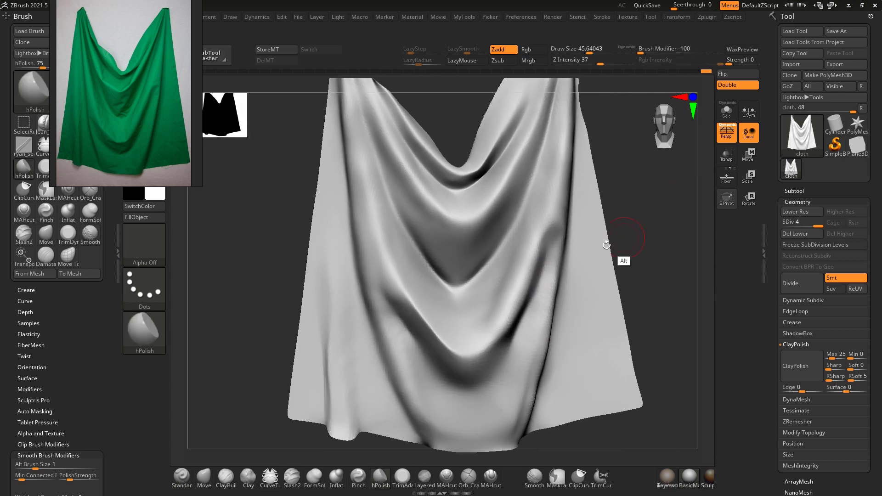
Flatten the long left fold and the adjoining draped surface with hPolish at a draw size of about 79
{"action": "key", "text": "bracketright"}
{"action": "left_click_drag", "start_coordinate": [350, 193], "coordinate": [368, 249]}
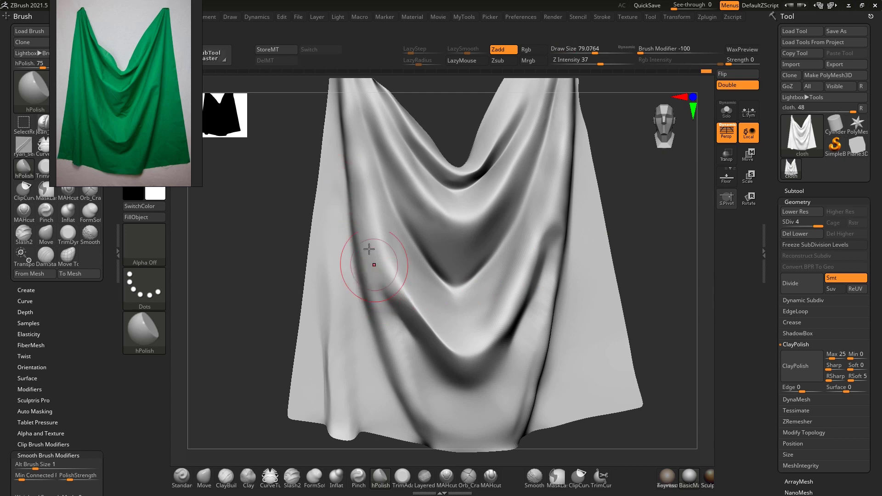
{"action": "left_click_drag", "start_coordinate": [361, 199], "coordinate": [464, 335]}
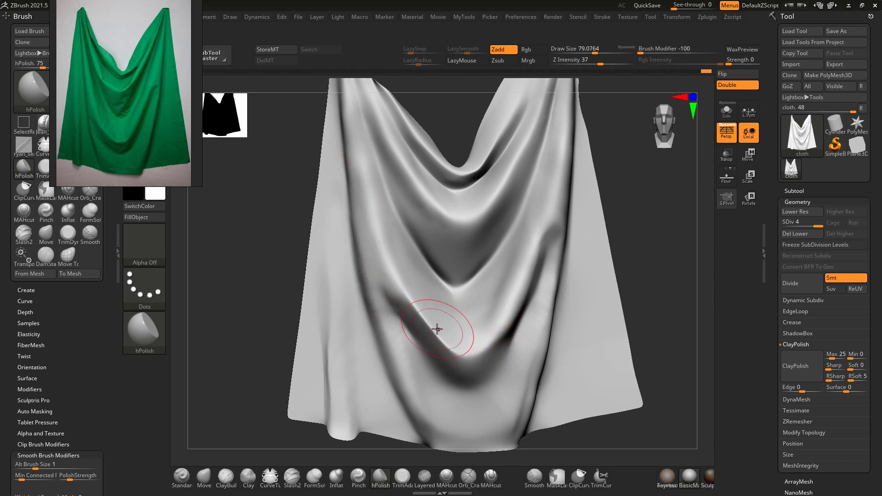
Inflate the left edge of the lowest draped fold down to its center with the Inflat brush at draw size about 53
{"action": "key", "text": "b"}
{"action": "key", "text": "s"}
{"action": "key", "text": "t"}
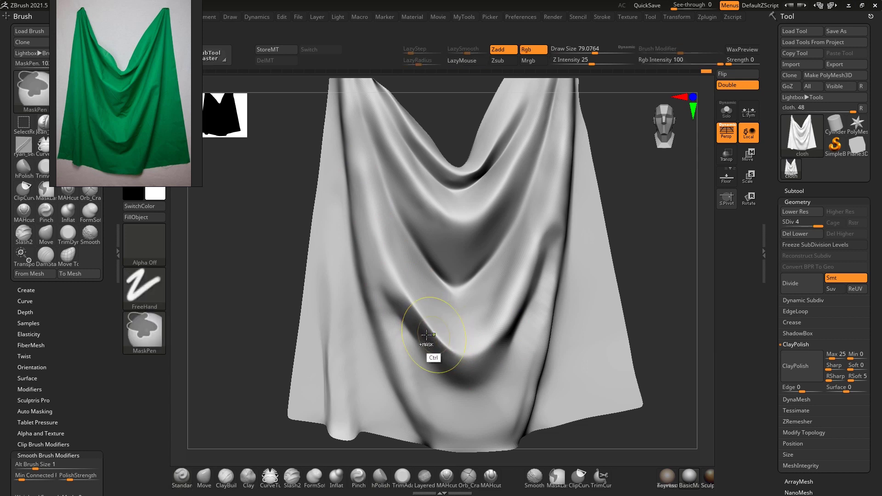
{"action": "left_click", "coordinate": [337, 478]}
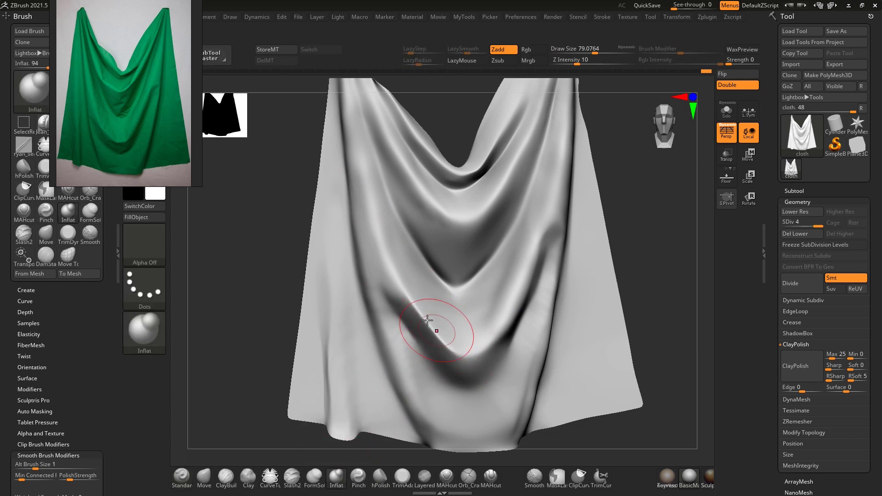
{"action": "key", "text": "s"}
{"action": "left_click_drag", "start_coordinate": [429, 326], "coordinate": [424, 326]}
{"action": "left_click_drag", "start_coordinate": [409, 303], "coordinate": [462, 354]}
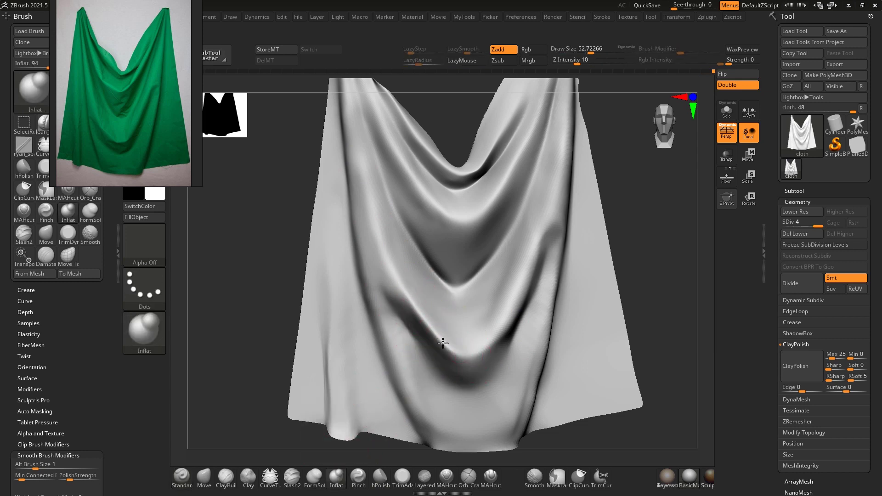
Raise the lower end of the long right fold near the hem with Standard strokes at draw size about 53
{"action": "left_click_drag", "start_coordinate": [616, 321], "coordinate": [600, 299]}
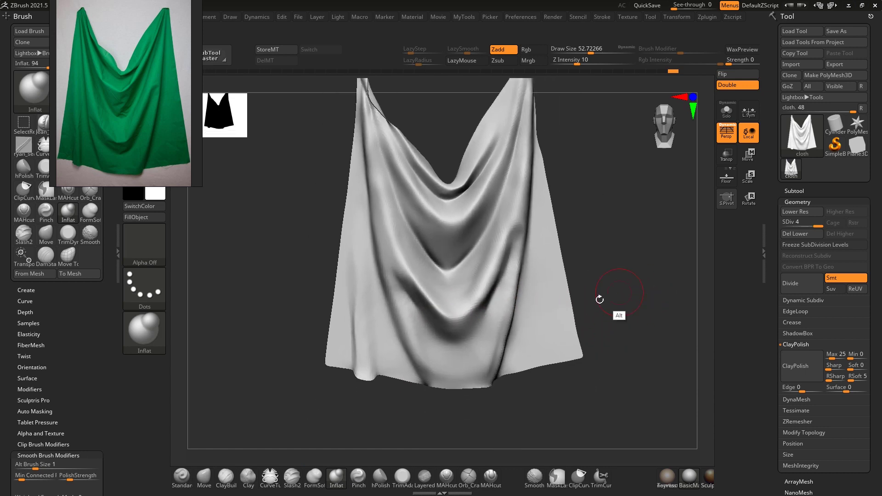
{"action": "key", "text": "shift"}
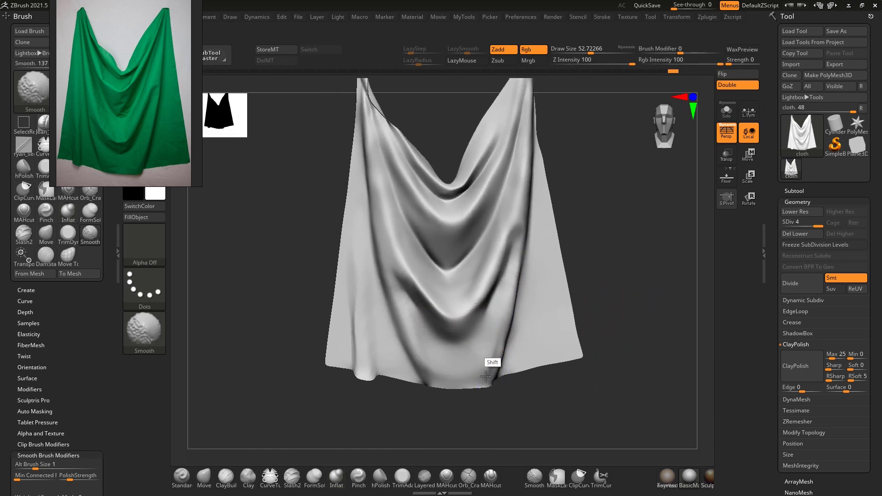
{"action": "left_click_drag", "start_coordinate": [500, 419], "coordinate": [508, 415]}
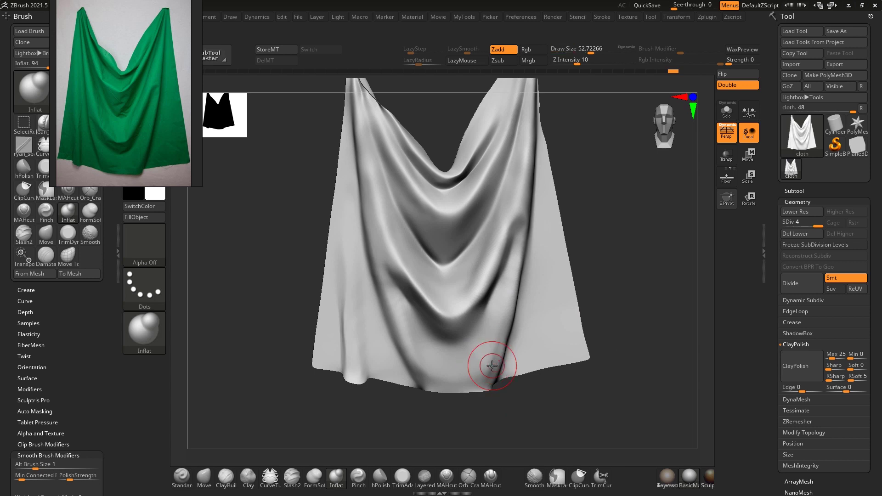
{"action": "key", "text": "b"}
{"action": "key", "text": "s"}
{"action": "key", "text": "t"}
{"action": "left_click_drag", "start_coordinate": [509, 320], "coordinate": [487, 376]}
{"action": "left_click_drag", "start_coordinate": [508, 313], "coordinate": [478, 389]}
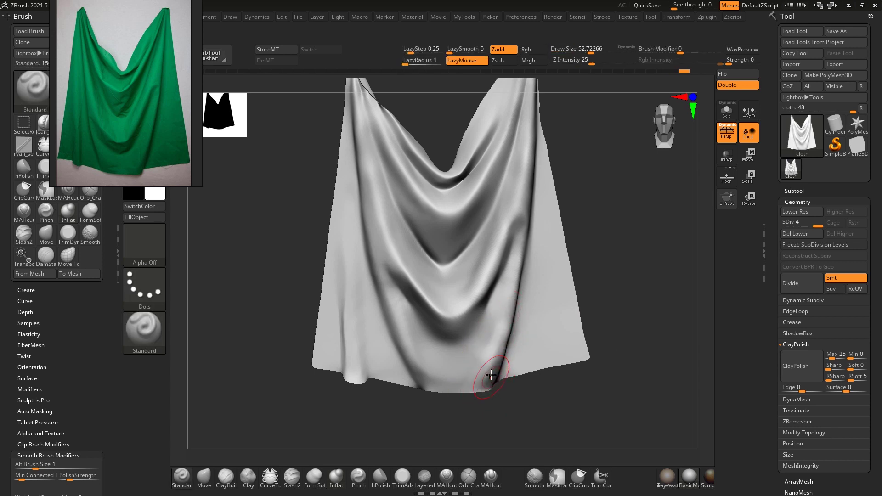
Choose the hPolish brush and smooth the lower end of the right fold, reducing the draw size to about 43
{"action": "key", "text": "b"}
{"action": "key", "text": "h"}
{"action": "key", "text": "p"}
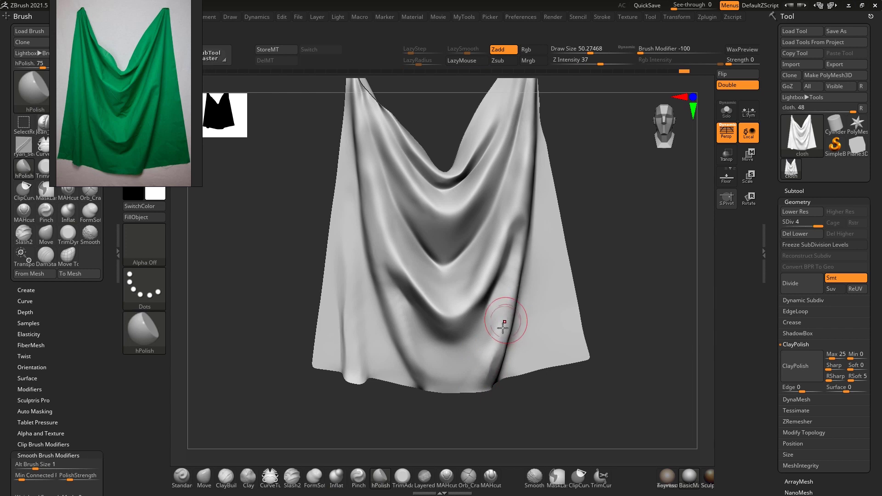
{"action": "key", "text": "shift"}
{"action": "left_click_drag", "start_coordinate": [515, 297], "coordinate": [494, 374], "text": "shift"}
{"action": "left_click_drag", "start_coordinate": [505, 321], "coordinate": [488, 367], "text": "shift"}
{"action": "key", "text": "bracketleft"}
{"action": "left_click_drag", "start_coordinate": [502, 316], "coordinate": [484, 385], "text": "shift"}
Carve a crease beneath the lowest draped fold with DamStandard, undoing the first trial stroke and redrawing it up the right side
{"action": "key", "text": "b"}
{"action": "key", "text": "d"}
{"action": "key", "text": "s"}
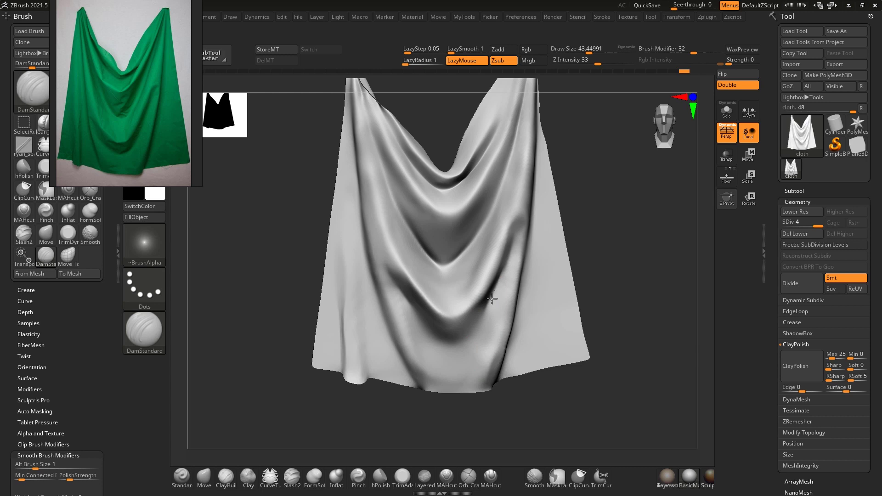
{"action": "mouse_move", "coordinate": [482, 323]}
{"action": "left_mouse_down", "text": "shift"}
{"action": "mouse_move", "coordinate": [479, 312]}
{"action": "mouse_move", "coordinate": [502, 278]}
{"action": "left_mouse_up", "text": "shift"}
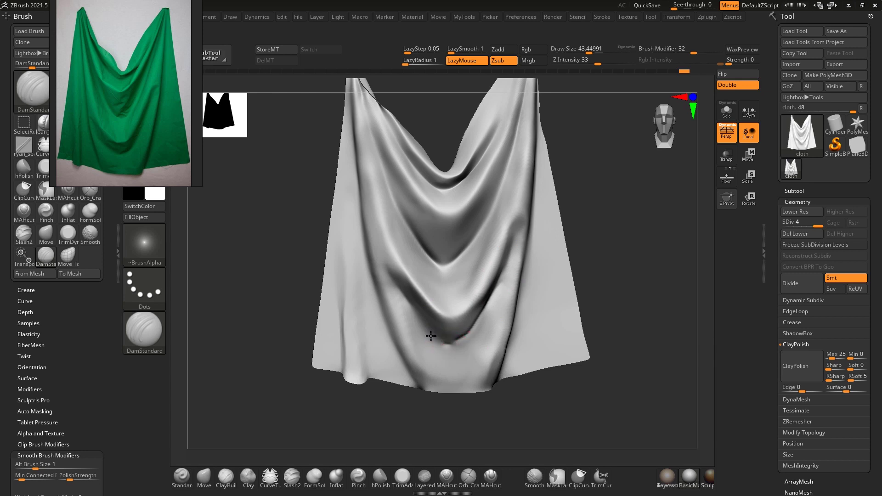
{"action": "left_click_drag", "start_coordinate": [410, 312], "coordinate": [444, 343]}
{"action": "key", "text": "ctrl+z"}
{"action": "mouse_move", "coordinate": [405, 308]}
{"action": "left_mouse_down"}
{"action": "mouse_move", "coordinate": [428, 327]}
{"action": "mouse_move", "coordinate": [501, 282]}
{"action": "mouse_move", "coordinate": [509, 243]}
{"action": "left_mouse_up"}
{"action": "key", "text": "shift"}
Build up the narrow vertical fold near the cloth's left edge from the hem upward with the Standard brush
{"action": "left_click_drag", "start_coordinate": [585, 225], "coordinate": [574, 290]}
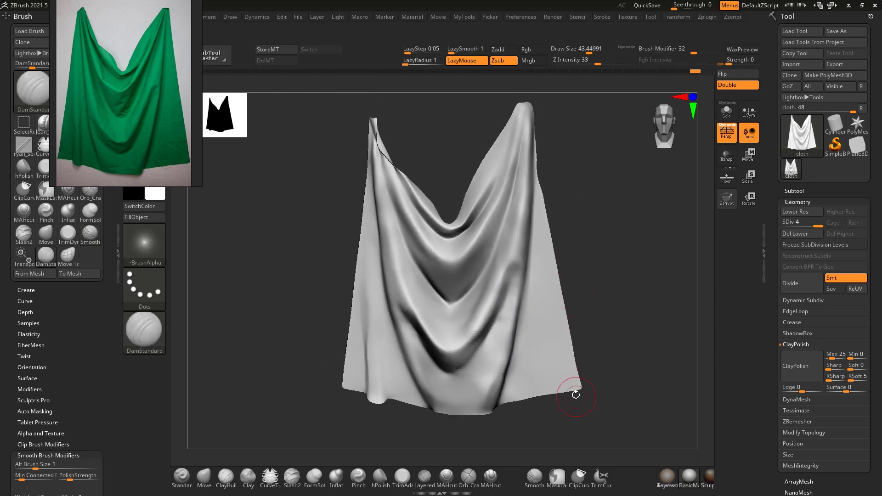
{"action": "left_click_drag", "start_coordinate": [317, 342], "coordinate": [380, 368]}
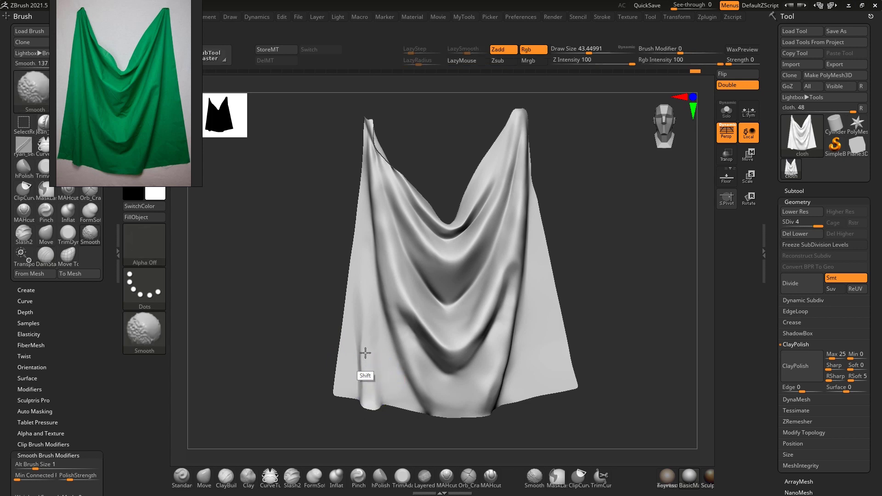
{"action": "left_click_drag", "start_coordinate": [329, 337], "coordinate": [375, 361]}
{"action": "key", "text": "b"}
{"action": "key", "text": "s"}
{"action": "key", "text": "t"}
{"action": "left_click_drag", "start_coordinate": [372, 390], "coordinate": [360, 307]}
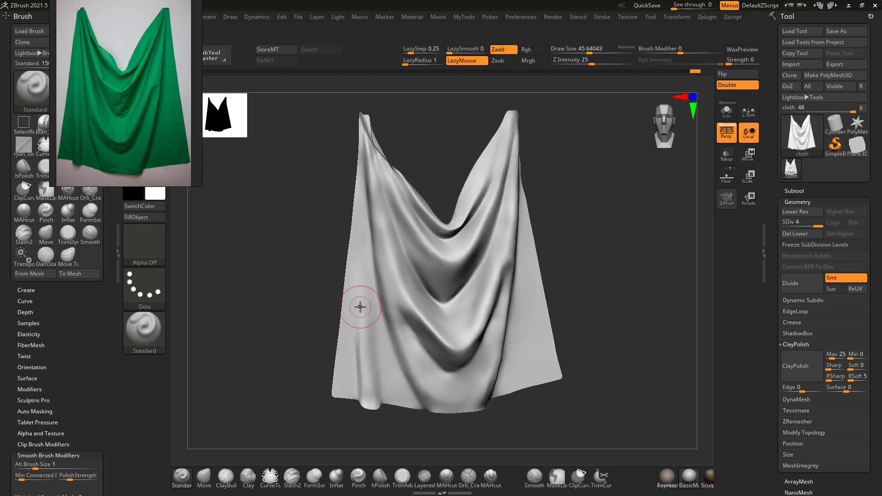
{"action": "left_click_drag", "start_coordinate": [372, 408], "coordinate": [361, 276]}
Extend the narrow left-edge fold toward the upper corner with Standard strokes at draw size about 34
{"action": "key", "text": "bracketleft"}
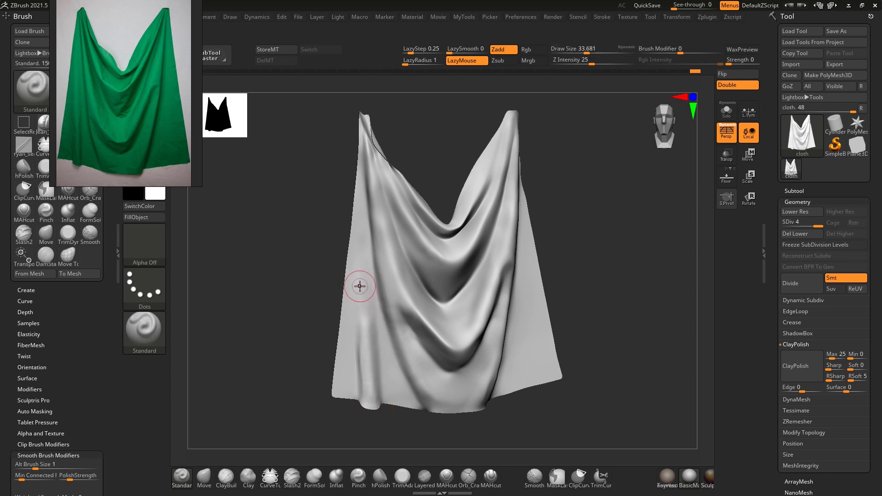
{"action": "left_click_drag", "start_coordinate": [355, 240], "coordinate": [356, 214]}
{"action": "left_click_drag", "start_coordinate": [359, 323], "coordinate": [356, 216]}
{"action": "left_click_drag", "start_coordinate": [360, 345], "coordinate": [357, 220]}
{"action": "left_click_drag", "start_coordinate": [363, 375], "coordinate": [356, 230]}
{"action": "left_click_drag", "start_coordinate": [356, 230], "coordinate": [356, 198], "text": "shift"}
Smooth the upper part of the narrow left-edge fold with a smaller brush and expand the tool's Masking settings
{"action": "key", "text": "bracketleft"}
{"action": "mouse_move", "coordinate": [361, 272]}
{"action": "left_mouse_down", "text": "shift"}
{"action": "mouse_move", "coordinate": [356, 221]}
{"action": "mouse_move", "coordinate": [352, 241]}
{"action": "left_mouse_up", "text": "shift"}
{"action": "left_click_drag", "start_coordinate": [771, 349], "coordinate": [781, 244]}
{"action": "left_click", "coordinate": [789, 294]}
{"action": "key", "text": "shift"}
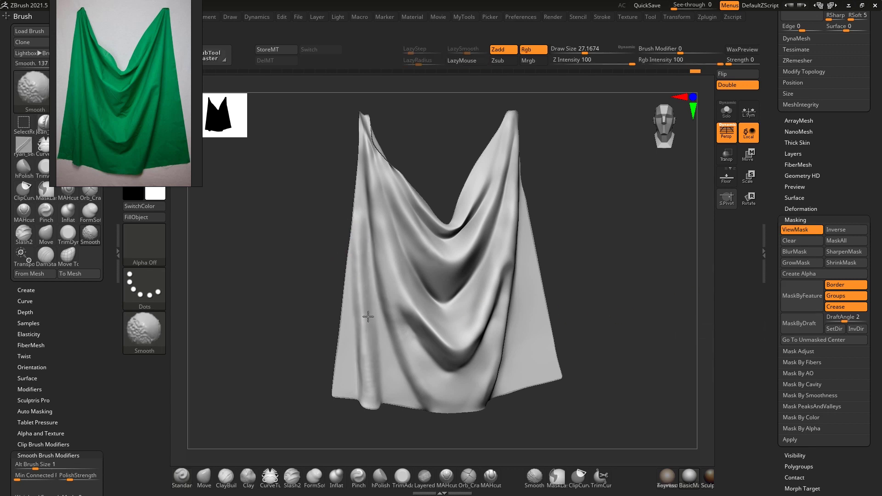
Undo the last edit and smooth the lower half of the narrow left-edge fold with a draw size of about 73
{"action": "key", "text": "ctrl+z"}
{"action": "key", "text": "bracketright"}
{"action": "key", "text": "bracketright"}
{"action": "key", "text": "bracketright"}
{"action": "left_click_drag", "start_coordinate": [362, 341], "coordinate": [361, 296], "text": "shift"}
{"action": "left_click_drag", "start_coordinate": [363, 367], "coordinate": [356, 338], "text": "shift"}
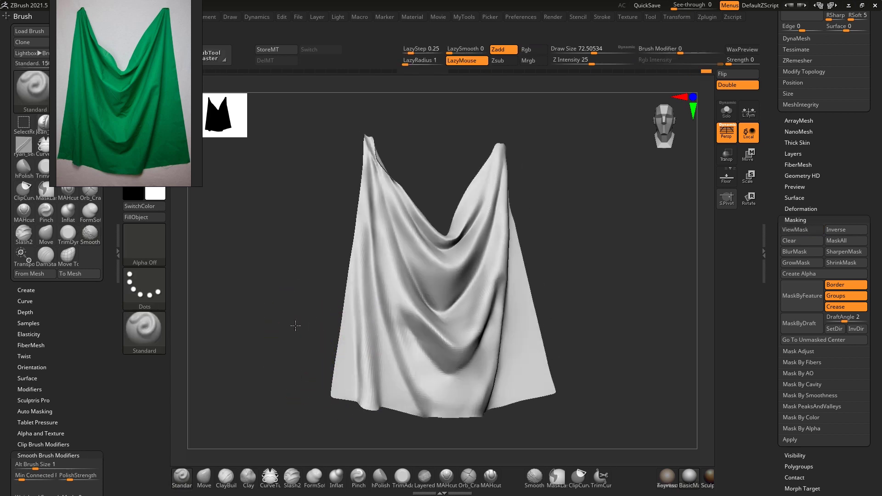
Switch to the Move brush and expand the tool's Deformation settings
{"action": "left_click_drag", "start_coordinate": [577, 366], "coordinate": [508, 298]}
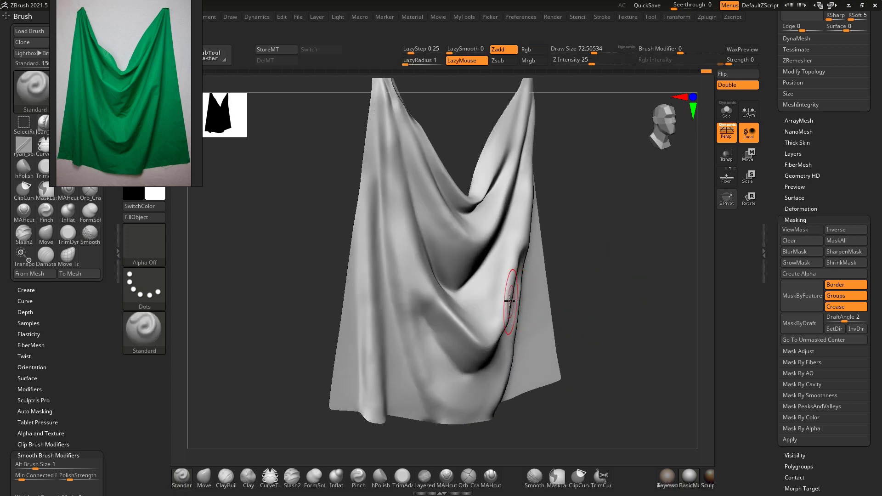
{"action": "key", "text": "b"}
{"action": "key", "text": "m"}
{"action": "key", "text": "v"}
{"action": "left_click_drag", "start_coordinate": [576, 270], "coordinate": [619, 275]}
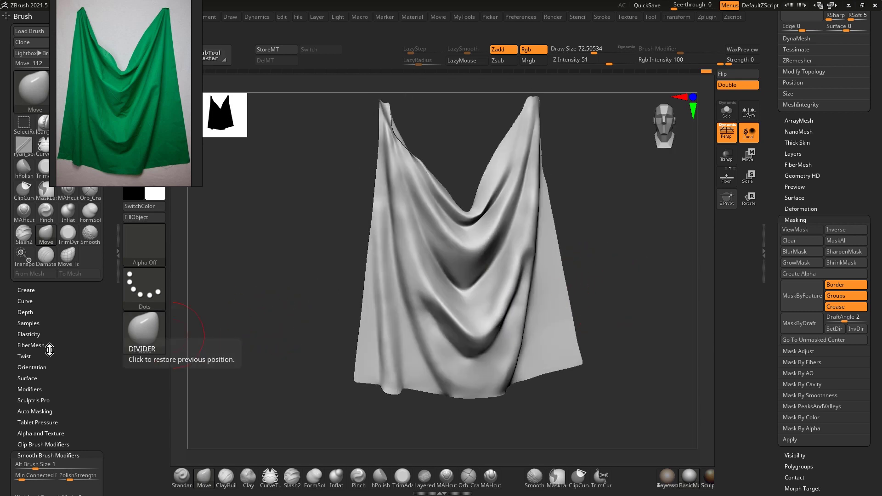
{"action": "scroll", "coordinate": [774, 329], "scroll_direction": "down", "scroll_amount": 6}
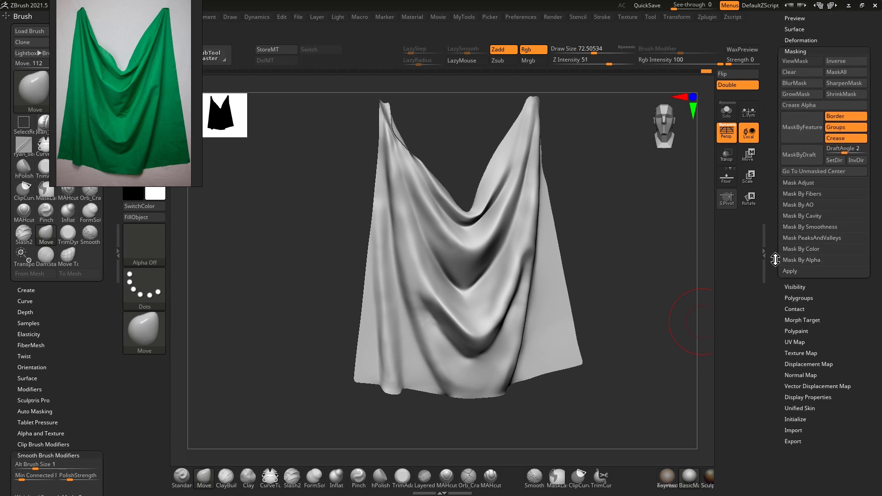
{"action": "key", "text": "shift"}
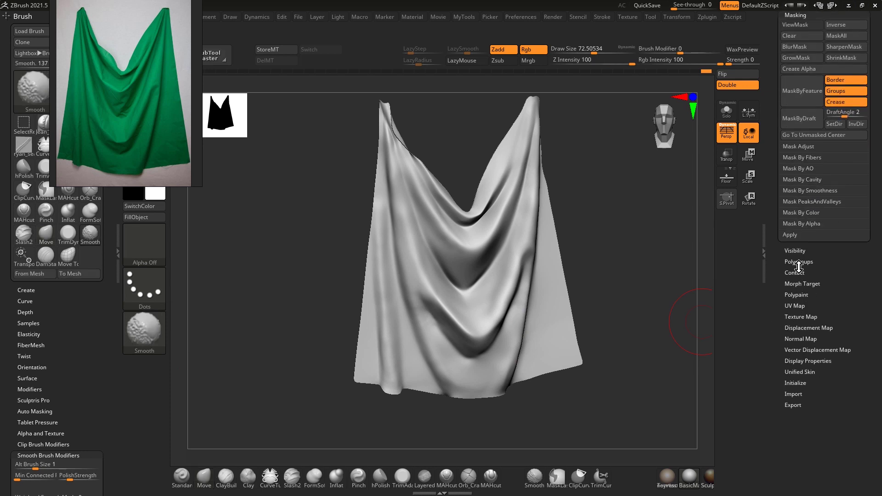
{"action": "left_click", "coordinate": [800, 328]}
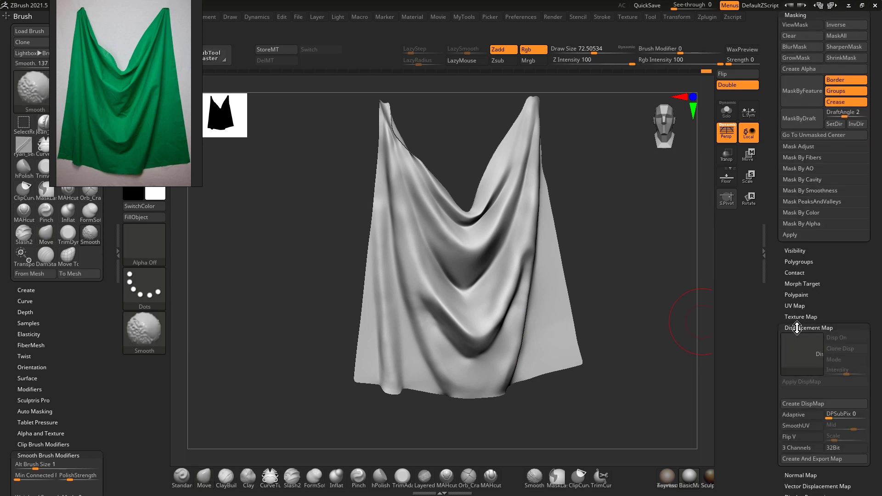
{"action": "left_click", "coordinate": [796, 328]}
{"action": "left_click_drag", "start_coordinate": [826, 287], "coordinate": [820, 351]}
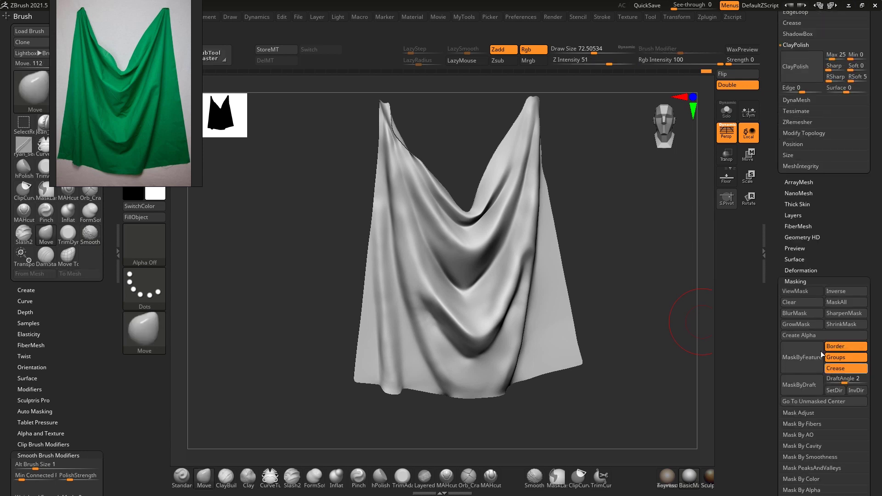
{"action": "left_click", "coordinate": [800, 270]}
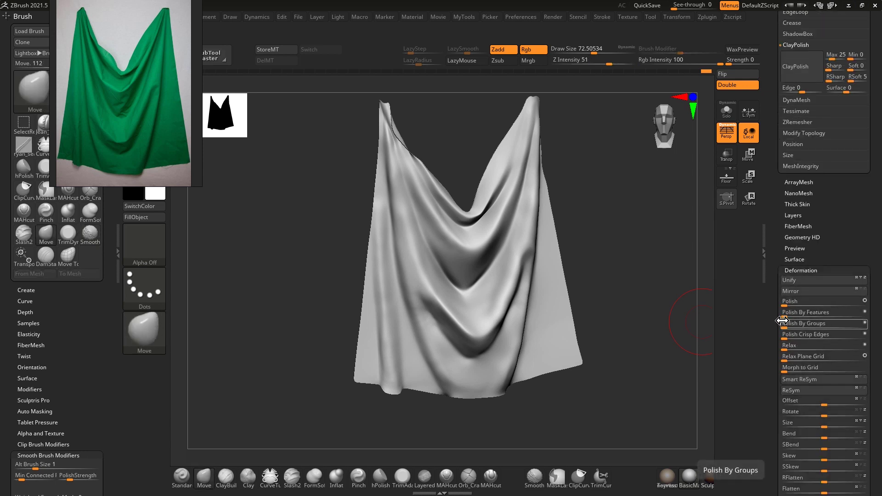
Smooth the whole cloth with the Polish deformation
{"action": "left_click_drag", "start_coordinate": [799, 315], "coordinate": [848, 315]}
{"action": "right_click_drag", "start_coordinate": [647, 277], "coordinate": [616, 287], "text": "ctrl"}
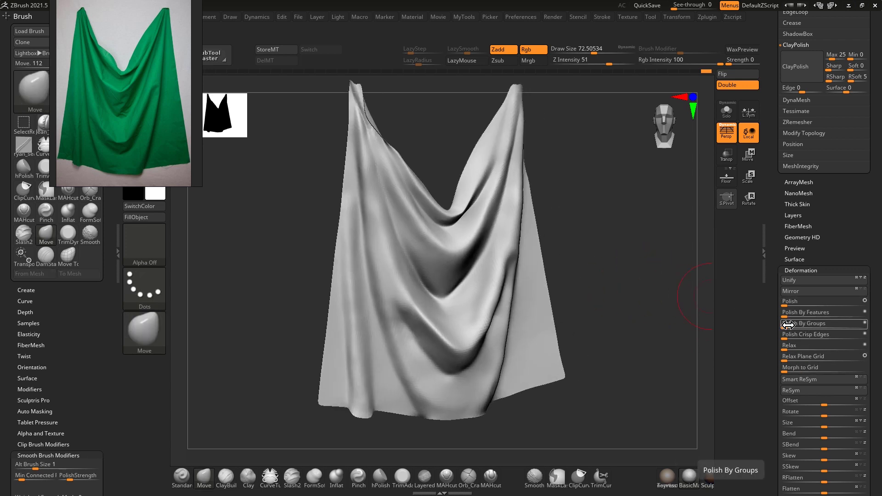
{"action": "left_click_drag", "start_coordinate": [786, 304], "coordinate": [826, 308]}
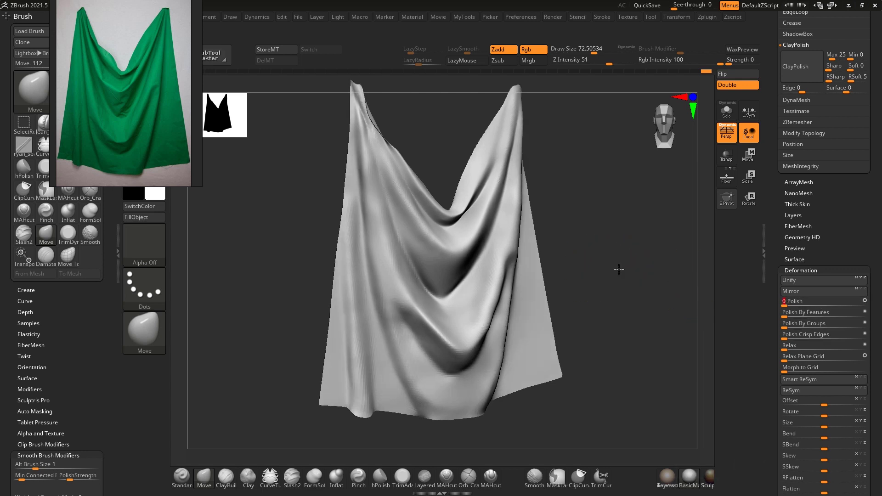
{"action": "key", "text": "ctrl"}
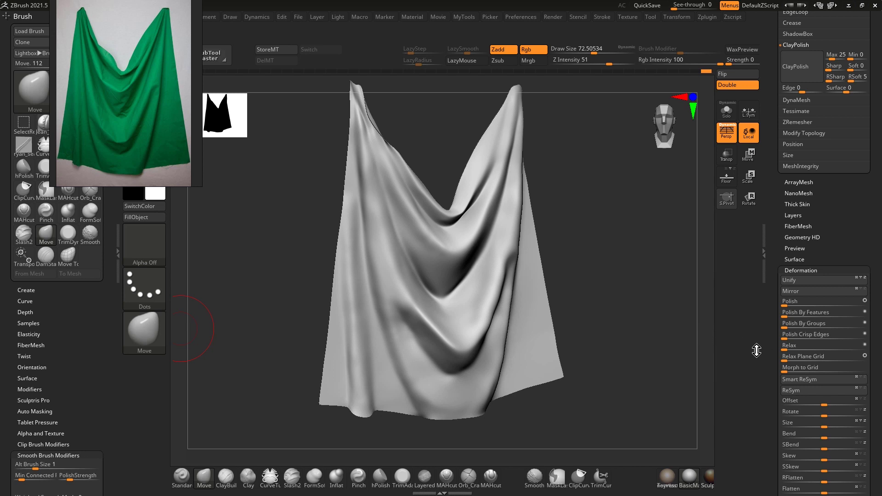
{"action": "left_click_drag", "start_coordinate": [783, 335], "coordinate": [820, 334]}
{"action": "left_click_drag", "start_coordinate": [634, 317], "coordinate": [656, 319]}
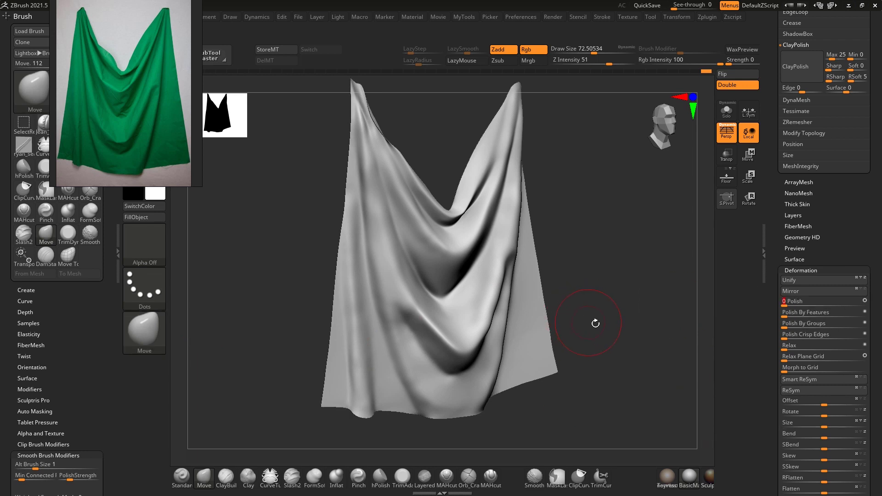
Mask the cloth by feature with Border, Groups and Crease enabled, and check the mesh wireframe
{"action": "scroll", "coordinate": [781, 380], "scroll_direction": "down", "scroll_amount": 5}
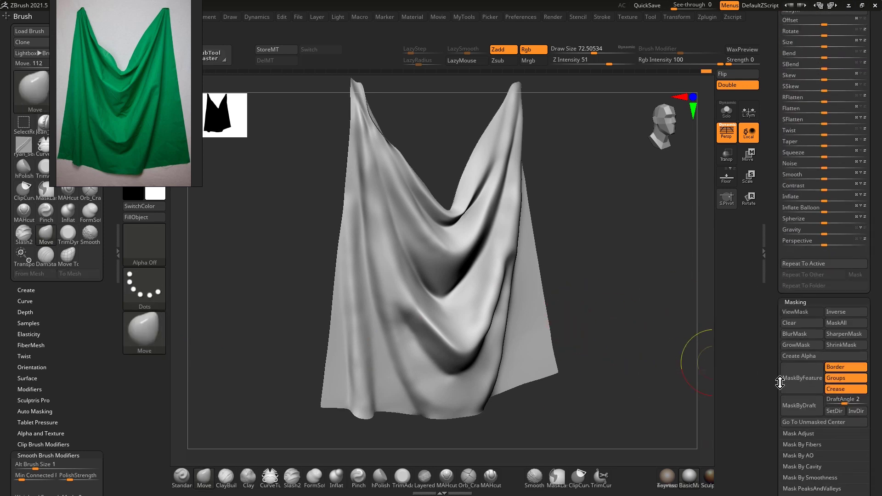
{"action": "left_click", "coordinate": [786, 381]}
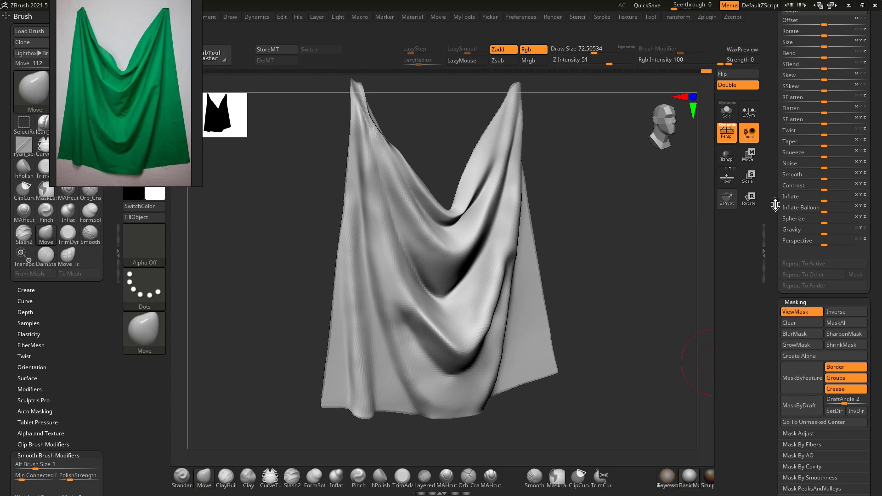
{"action": "scroll", "coordinate": [776, 205], "scroll_direction": "up", "scroll_amount": 1}
{"action": "left_click_drag", "start_coordinate": [776, 206], "coordinate": [744, 269]}
{"action": "key", "text": "shift+f"}
{"action": "key", "text": "shift+f"}
{"action": "left_click_drag", "start_coordinate": [649, 287], "coordinate": [653, 292]}
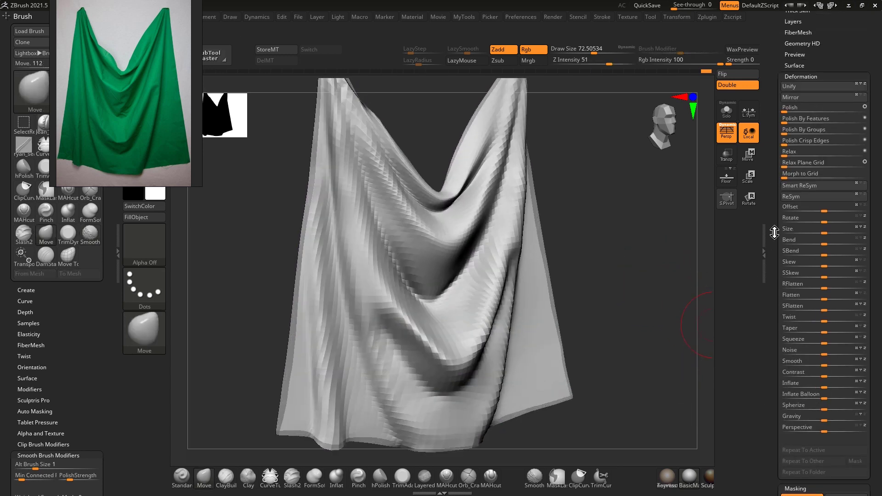
Try the Polish deformation on the masked cloth at lower subdivision levels, and undo it
{"action": "left_click_drag", "start_coordinate": [818, 107], "coordinate": [822, 105]}
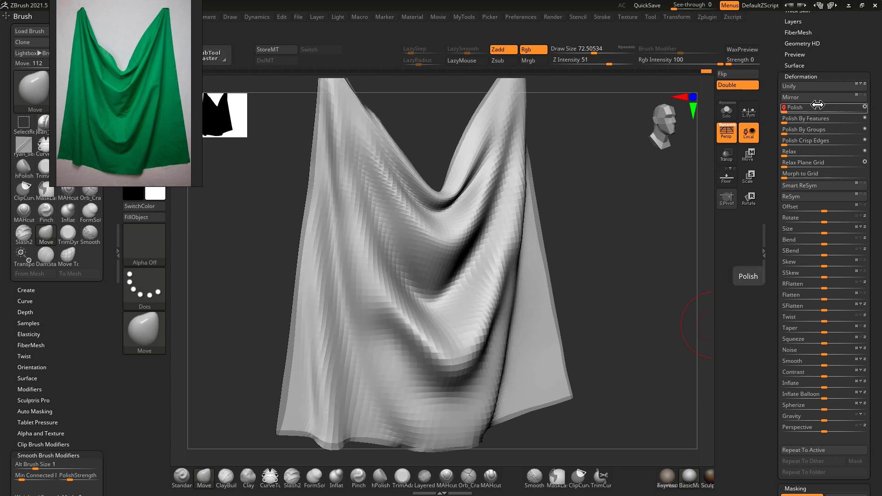
{"action": "key", "text": "d"}
{"action": "left_click_drag", "start_coordinate": [643, 183], "coordinate": [712, 141], "text": "shift"}
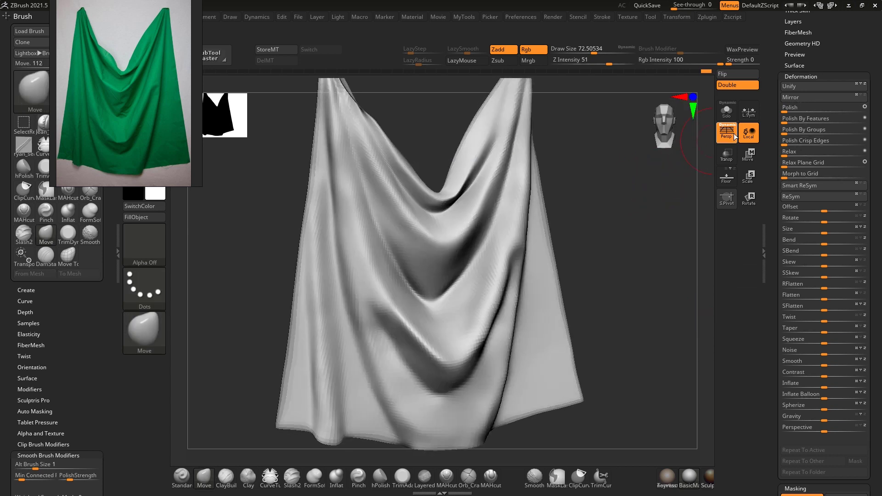
{"action": "left_click_drag", "start_coordinate": [787, 108], "coordinate": [793, 109]}
{"action": "key", "text": "ctrl+z"}
{"action": "key", "text": "ctrl+z"}
Apply ClayPolish to the cloth at subdivision levels 3, 2 and 4, and clear the mask
{"action": "left_click_drag", "start_coordinate": [829, 81], "coordinate": [833, 146]}
{"action": "left_click", "coordinate": [809, 208]}
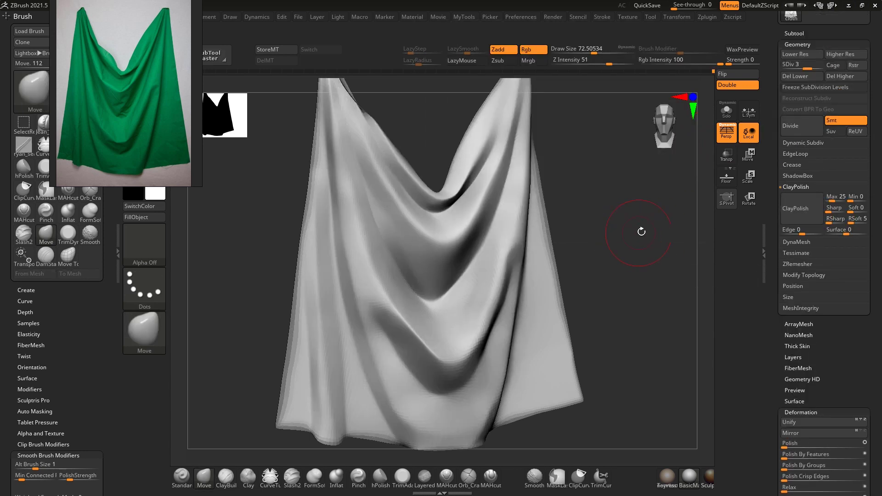
{"action": "key", "text": "shift+d"}
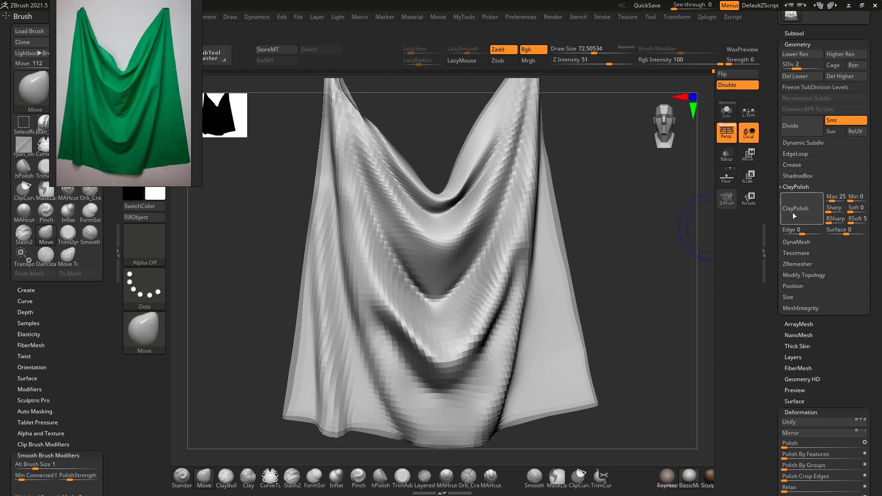
{"action": "left_click", "coordinate": [792, 212]}
{"action": "left_click_drag", "start_coordinate": [608, 211], "coordinate": [629, 213]}
{"action": "key", "text": "d"}
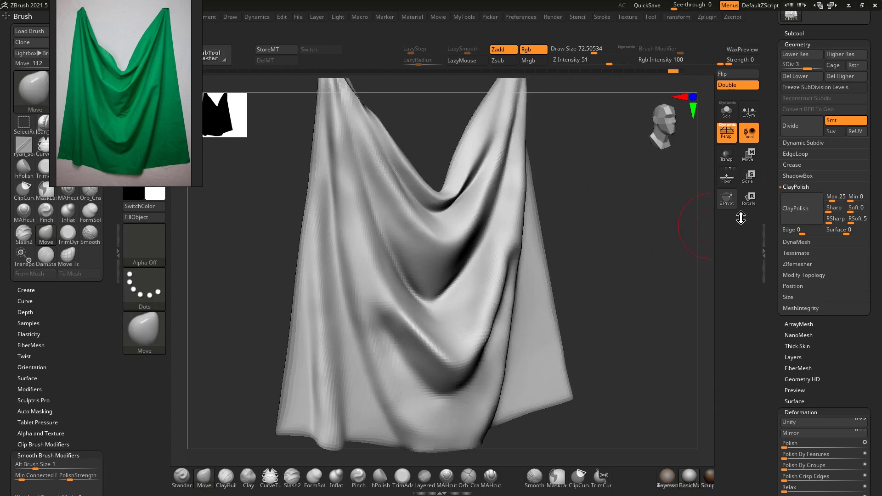
{"action": "key", "text": "d"}
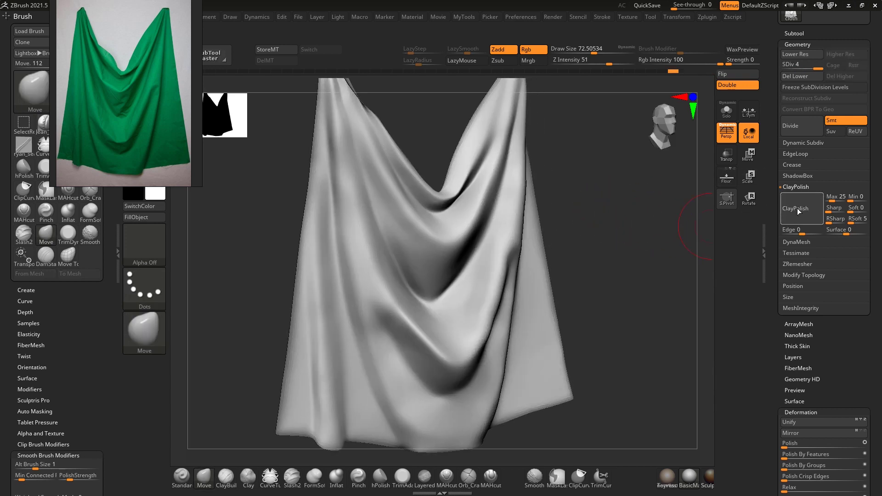
{"action": "left_click", "coordinate": [797, 209]}
{"action": "left_click_drag", "start_coordinate": [612, 229], "coordinate": [625, 244], "text": "ctrl"}
{"action": "left_click_drag", "start_coordinate": [639, 228], "coordinate": [603, 264]}
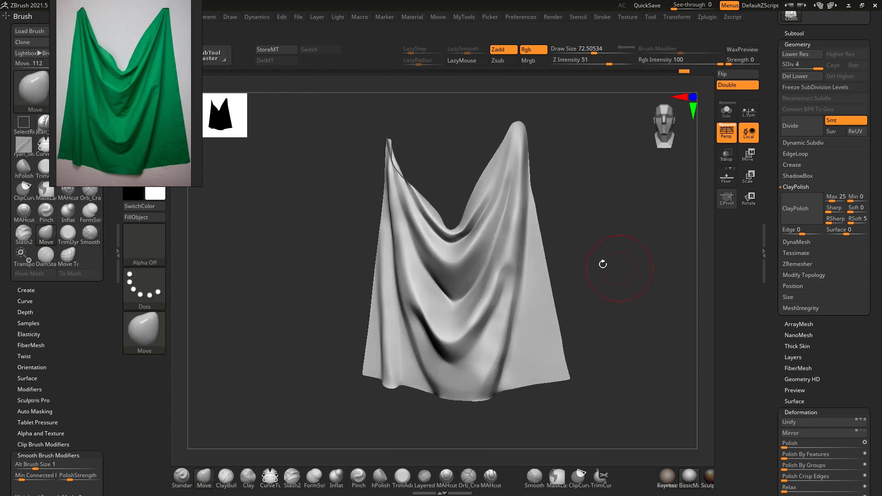
Relax the cloth surface at subdivision level 3 with the Relax deformation, and return to level 4
{"action": "left_click_drag", "start_coordinate": [438, 355], "coordinate": [456, 315]}
{"action": "left_click_drag", "start_coordinate": [831, 379], "coordinate": [830, 361]}
{"action": "key", "text": "shift+d"}
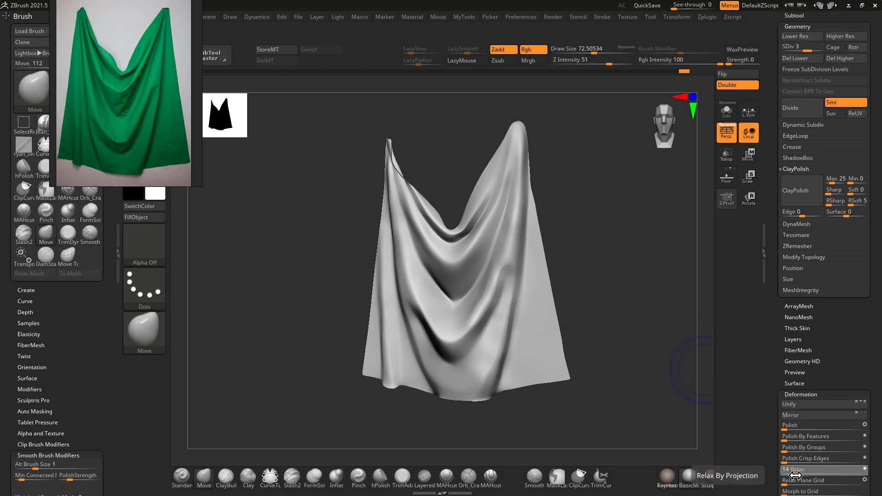
{"action": "key", "text": "d"}
{"action": "mouse_move", "coordinate": [551, 266]}
{"action": "left_mouse_down", "text": "alt"}
{"action": "mouse_move", "coordinate": [559, 294]}
{"action": "mouse_move", "coordinate": [632, 288]}
{"action": "left_mouse_up", "text": "alt"}
Polish the cloth with the Polish deformation, return to subdivision level 4 and smooth the lower folds
{"action": "key", "text": "shift+d"}
{"action": "key", "text": "shift+d"}
{"action": "key", "text": "shift+d"}
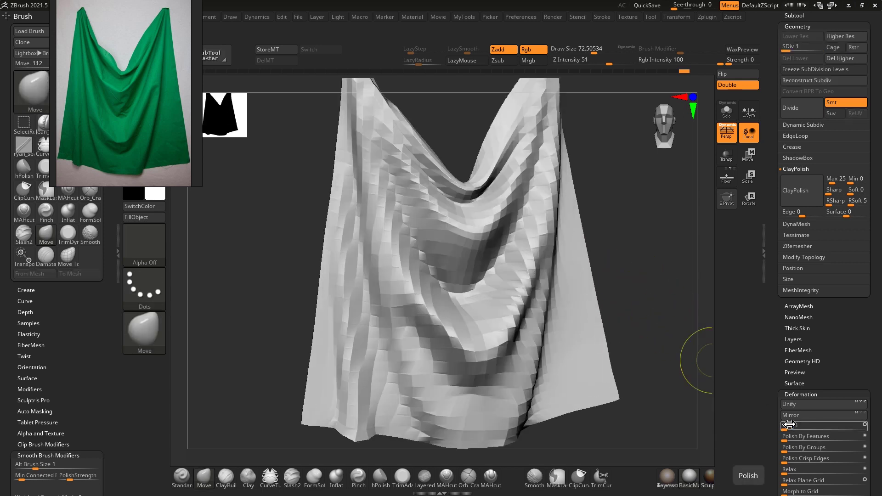
{"action": "key", "text": "d"}
{"action": "key", "text": "d"}
{"action": "left_click_drag", "start_coordinate": [786, 424], "coordinate": [816, 426]}
{"action": "mouse_move", "coordinate": [645, 329]}
{"action": "left_mouse_down", "text": "alt"}
{"action": "mouse_move", "coordinate": [642, 297]}
{"action": "mouse_move", "coordinate": [656, 297]}
{"action": "mouse_move", "coordinate": [604, 307]}
{"action": "mouse_move", "coordinate": [599, 321]}
{"action": "left_mouse_up", "text": "alt"}
{"action": "left_click_drag", "start_coordinate": [489, 350], "coordinate": [483, 299], "text": "shift"}
{"action": "mouse_move", "coordinate": [549, 286]}
{"action": "left_mouse_down"}
{"action": "mouse_move", "coordinate": [586, 270]}
{"action": "mouse_move", "coordinate": [564, 344]}
{"action": "left_mouse_up"}
Try masking both sides of the middle V-shaped fold with a draw size of about 14, and remove the mask
{"action": "key", "text": "s"}
{"action": "left_click_drag", "start_coordinate": [436, 298], "coordinate": [420, 299]}
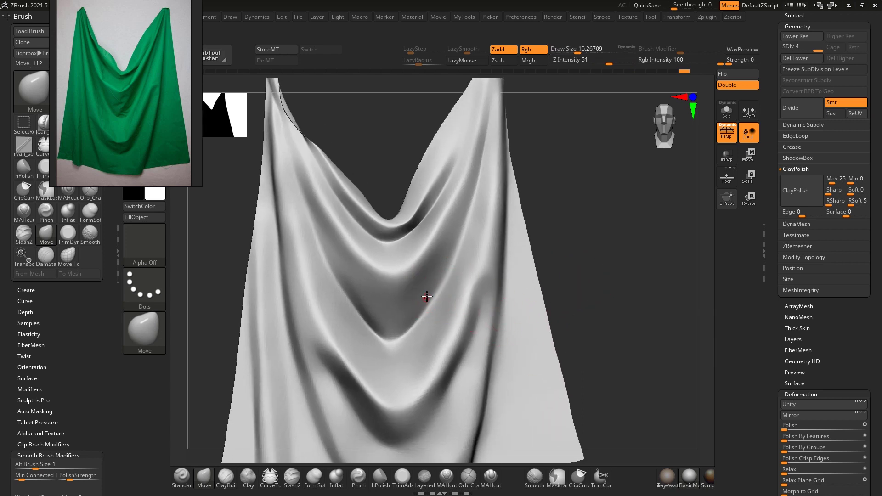
{"action": "mouse_move", "coordinate": [575, 192]}
{"action": "left_mouse_down", "text": "alt"}
{"action": "mouse_move", "coordinate": [620, 189]}
{"action": "mouse_move", "coordinate": [617, 229]}
{"action": "left_mouse_up", "text": "alt"}
{"action": "key", "text": "s"}
{"action": "left_click_drag", "start_coordinate": [490, 256], "coordinate": [494, 257]}
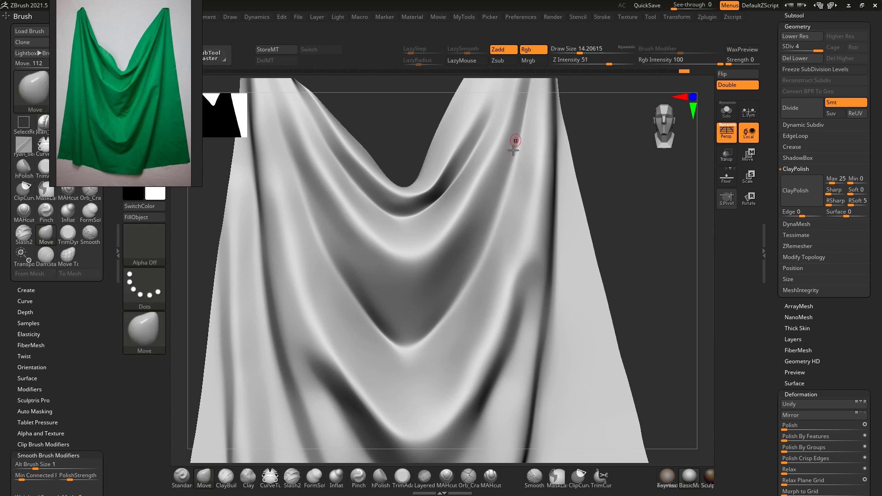
{"action": "key", "text": "ctrl"}
{"action": "left_click_drag", "start_coordinate": [519, 134], "coordinate": [450, 316], "text": "ctrl"}
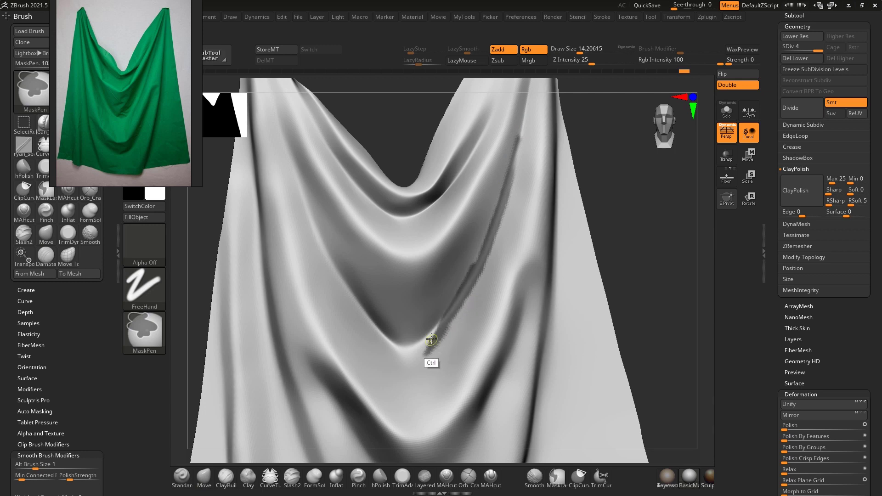
{"action": "key", "text": "ctrl"}
{"action": "mouse_move", "coordinate": [382, 329]}
{"action": "left_mouse_down", "text": "ctrl"}
{"action": "mouse_move", "coordinate": [319, 242]}
{"action": "mouse_move", "coordinate": [290, 177]}
{"action": "left_mouse_up", "text": "ctrl"}
{"action": "key", "text": "ctrl+z"}
{"action": "key", "text": "bracketleft"}
{"action": "key", "text": "ctrl"}
{"action": "left_click_drag", "start_coordinate": [614, 172], "coordinate": [589, 196], "text": "ctrl"}
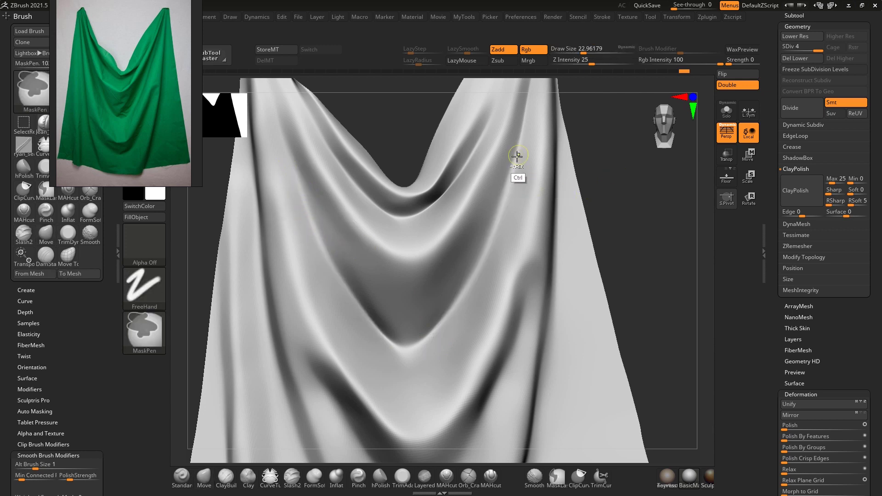
Mask both sloping edges of the middle V-shaped fold, then soften and invert the mask
{"action": "mouse_move", "coordinate": [519, 150]}
{"action": "left_mouse_down", "text": "ctrl"}
{"action": "mouse_move", "coordinate": [491, 248]}
{"action": "mouse_move", "coordinate": [431, 348]}
{"action": "mouse_move", "coordinate": [374, 327]}
{"action": "mouse_move", "coordinate": [311, 231]}
{"action": "mouse_move", "coordinate": [284, 145]}
{"action": "left_mouse_up", "text": "ctrl"}
{"action": "mouse_move", "coordinate": [314, 254]}
{"action": "left_mouse_down", "text": "ctrl+alt"}
{"action": "mouse_move", "coordinate": [276, 142]}
{"action": "mouse_move", "coordinate": [345, 286]}
{"action": "mouse_move", "coordinate": [325, 238]}
{"action": "left_mouse_up", "text": "ctrl+alt"}
{"action": "mouse_move", "coordinate": [372, 319]}
{"action": "left_mouse_down", "text": "ctrl+alt"}
{"action": "mouse_move", "coordinate": [337, 282]}
{"action": "mouse_move", "coordinate": [382, 349]}
{"action": "left_mouse_up", "text": "ctrl+alt"}
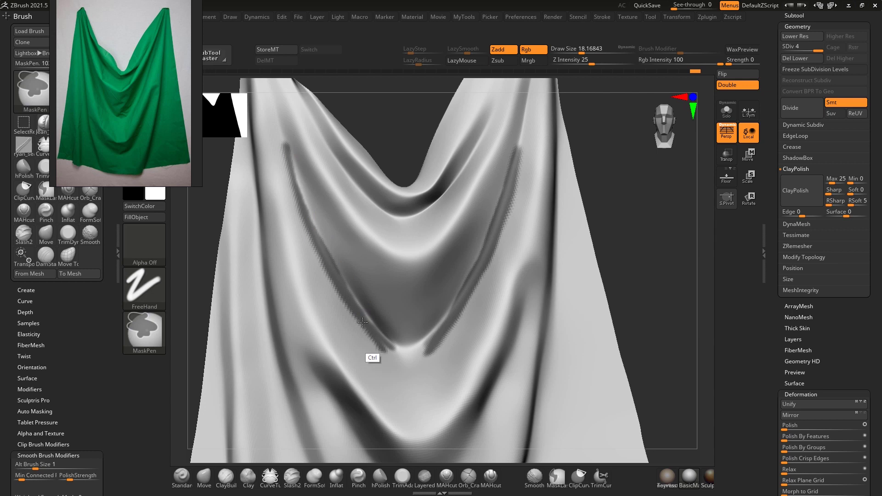
{"action": "left_click", "coordinate": [368, 327], "text": "ctrl"}
{"action": "left_click", "coordinate": [610, 232], "text": "ctrl"}
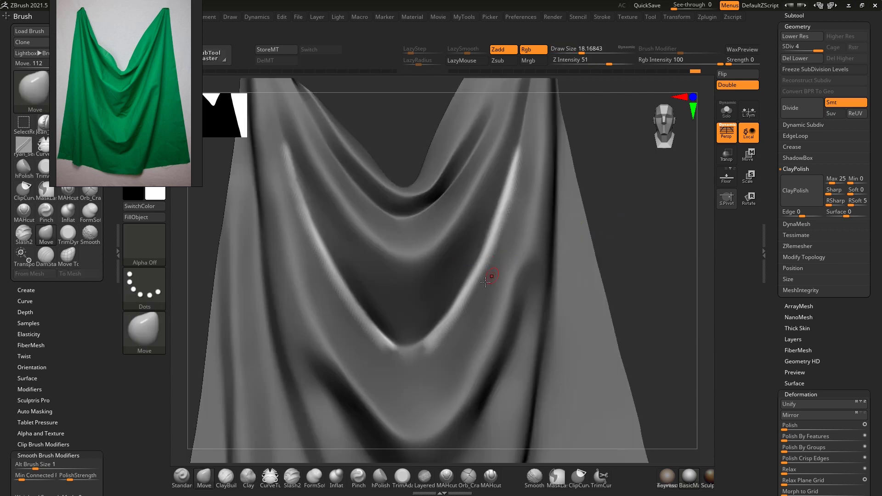
Pull the unmasked edges of the middle V-shaped fold into crisp ridges with the Move brush at draw size about 322
{"action": "key", "text": "b"}
{"action": "key", "text": "h"}
{"action": "key", "text": "p"}
{"action": "left_click_drag", "start_coordinate": [583, 163], "coordinate": [636, 163]}
{"action": "key", "text": "s"}
{"action": "key", "text": "b"}
{"action": "key", "text": "m"}
{"action": "key", "text": "v"}
{"action": "left_click_drag", "start_coordinate": [490, 320], "coordinate": [484, 320]}
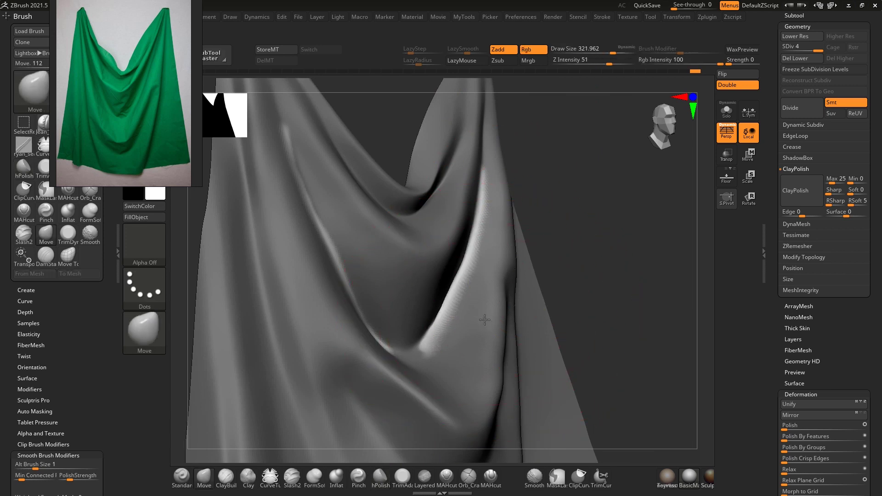
{"action": "mouse_move", "coordinate": [565, 246]}
{"action": "right_mouse_down", "text": "shift"}
{"action": "mouse_move", "coordinate": [634, 233]}
{"action": "mouse_move", "coordinate": [530, 248]}
{"action": "mouse_move", "coordinate": [614, 230]}
{"action": "right_mouse_up", "text": "shift"}
{"action": "left_click_drag", "start_coordinate": [283, 251], "coordinate": [281, 269], "text": "alt"}
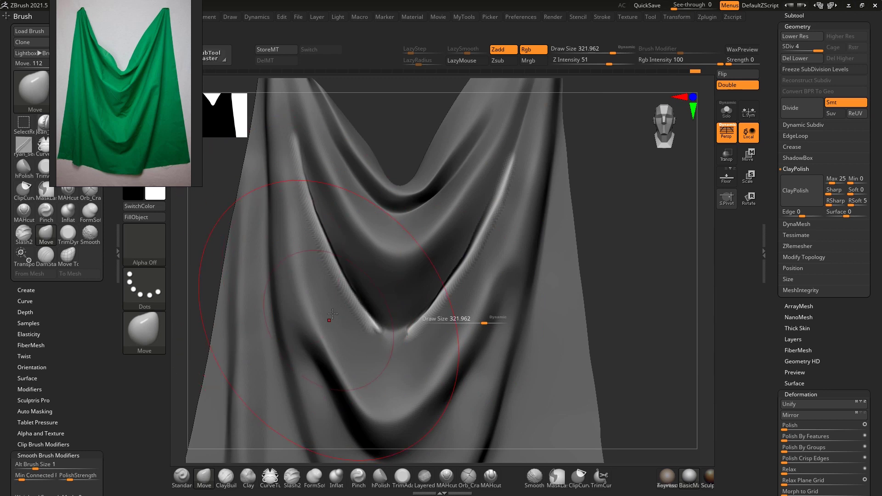
{"action": "key", "text": "shift"}
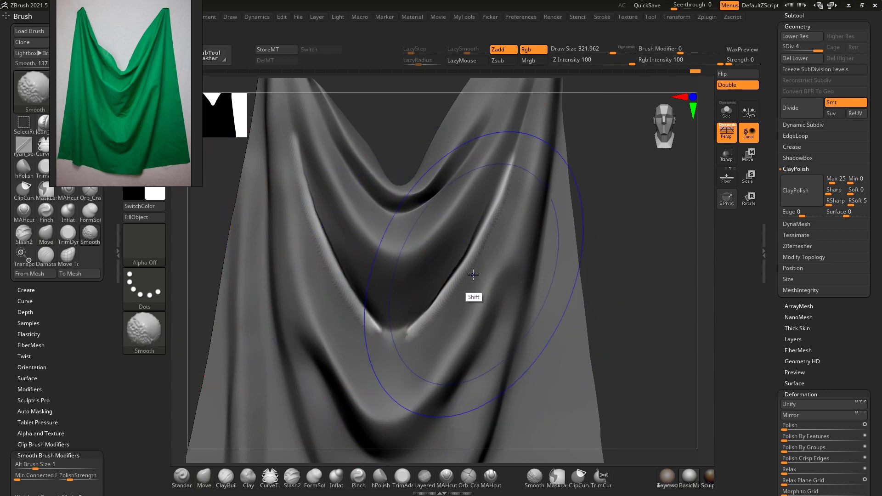
Clear the mask from the cloth and set the draw size to about 119
{"action": "left_click_drag", "start_coordinate": [616, 218], "coordinate": [621, 281]}
{"action": "right_click_drag", "start_coordinate": [622, 281], "coordinate": [619, 259]}
{"action": "left_click_drag", "start_coordinate": [625, 254], "coordinate": [649, 237], "text": "ctrl"}
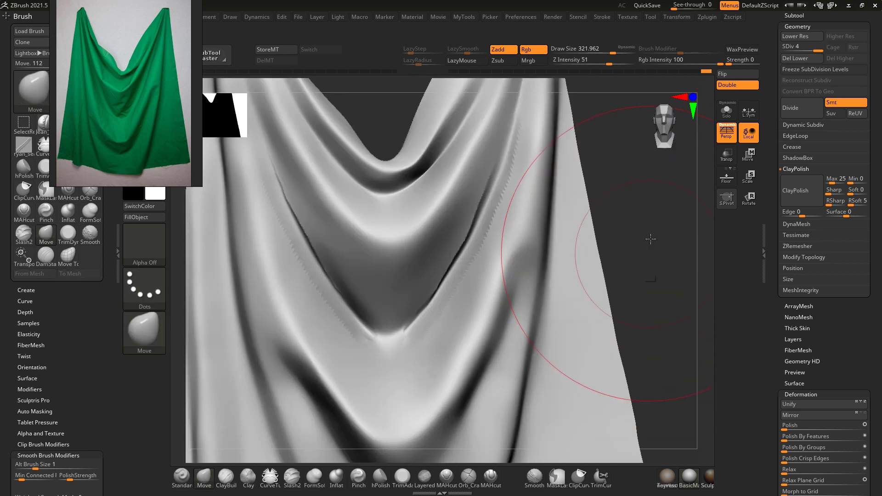
{"action": "right_click_drag", "start_coordinate": [649, 236], "coordinate": [646, 219], "text": "ctrl"}
{"action": "key", "text": "s"}
{"action": "left_click_drag", "start_coordinate": [463, 306], "coordinate": [445, 307]}
Undo the latest edits on the middle V-shaped fold and clear the restored mask
{"action": "key", "text": "ctrl+z"}
{"action": "key", "text": "ctrl+z"}
{"action": "key", "text": "ctrl+z"}
{"action": "key", "text": "ctrl+z"}
{"action": "key", "text": "ctrl+z"}
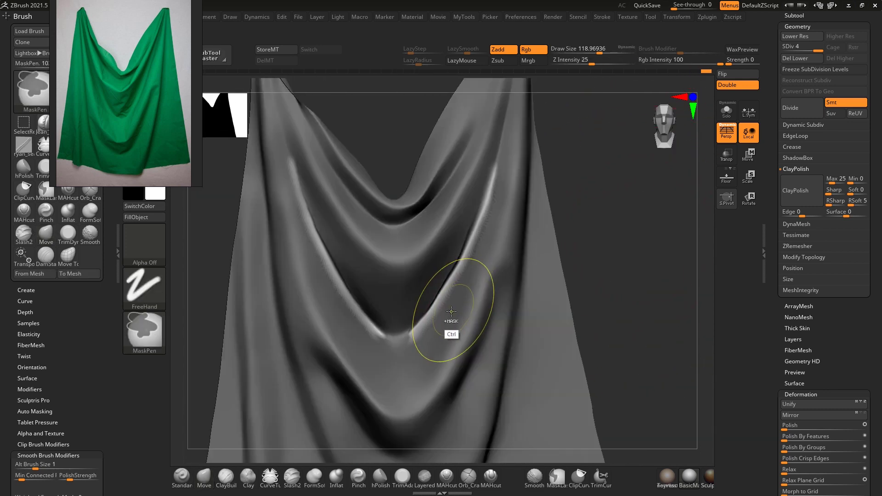
{"action": "left_click_drag", "start_coordinate": [611, 221], "coordinate": [633, 280], "text": "ctrl"}
{"action": "left_click", "coordinate": [632, 280], "text": "ctrl"}
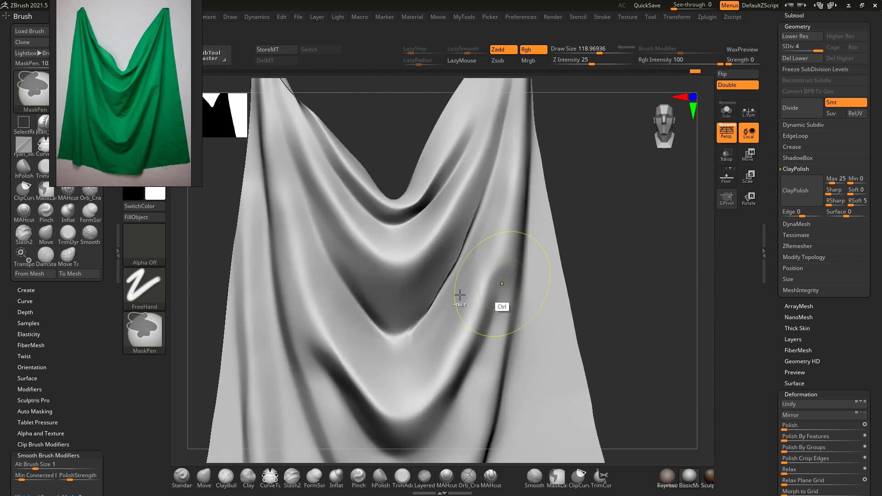
{"action": "key", "text": "shift"}
{"action": "left_click_drag", "start_coordinate": [631, 213], "coordinate": [654, 216], "text": "alt"}
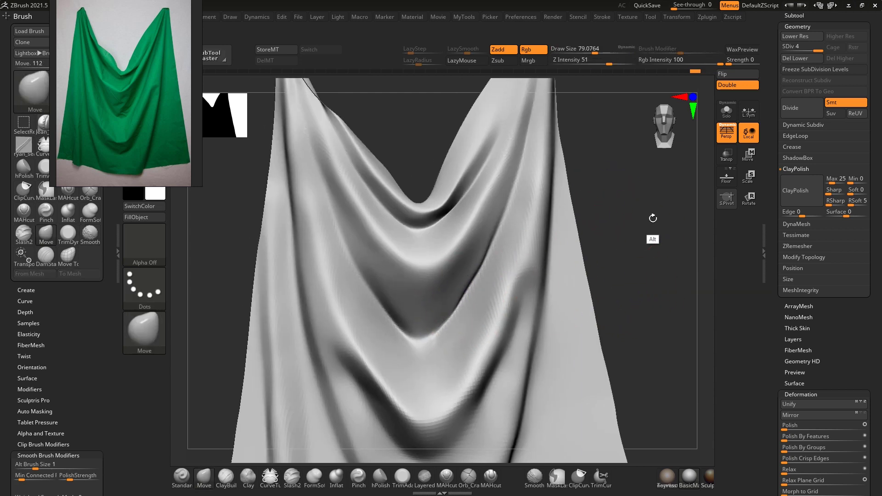
{"action": "mouse_move", "coordinate": [520, 172]}
{"action": "left_mouse_down", "text": "ctrl"}
{"action": "mouse_move", "coordinate": [466, 318]}
{"action": "mouse_move", "coordinate": [437, 345]}
{"action": "left_mouse_up", "text": "ctrl"}
{"action": "left_click_drag", "start_coordinate": [612, 221], "coordinate": [639, 239], "text": "ctrl"}
Carve a crease down the right slope of the middle V-shaped fold with the DamStandard brush at draw size about 55
{"action": "key", "text": "bracketleft"}
{"action": "key", "text": "bracketleft"}
{"action": "key", "text": "b"}
{"action": "key", "text": "d"}
{"action": "key", "text": "s"}
{"action": "left_click_drag", "start_coordinate": [511, 191], "coordinate": [496, 249]}
{"action": "left_click_drag", "start_coordinate": [522, 167], "coordinate": [506, 219]}
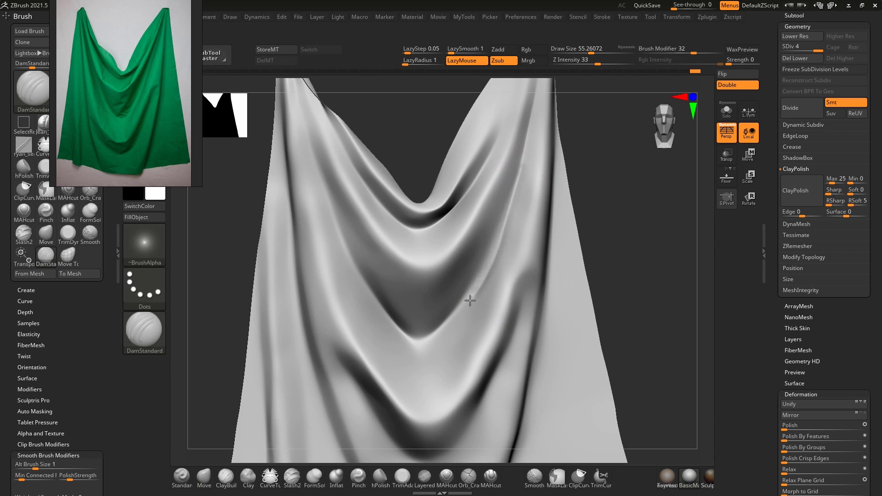
{"action": "left_click_drag", "start_coordinate": [474, 290], "coordinate": [443, 346]}
{"action": "left_click_drag", "start_coordinate": [513, 185], "coordinate": [489, 249]}
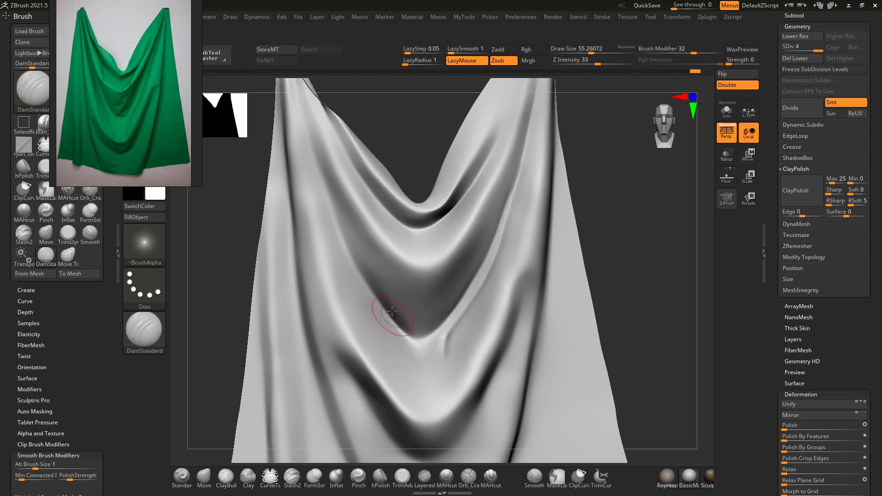
Redo the crease down the left slope of the middle V-shaped fold and extend it below the fold's tip with DamStandard
{"action": "left_click_drag", "start_coordinate": [315, 173], "coordinate": [360, 263]}
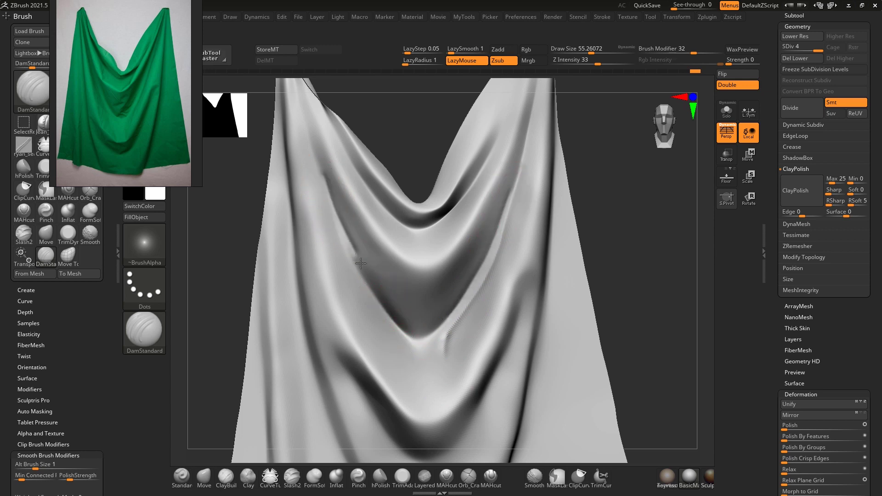
{"action": "key", "text": "ctrl+z"}
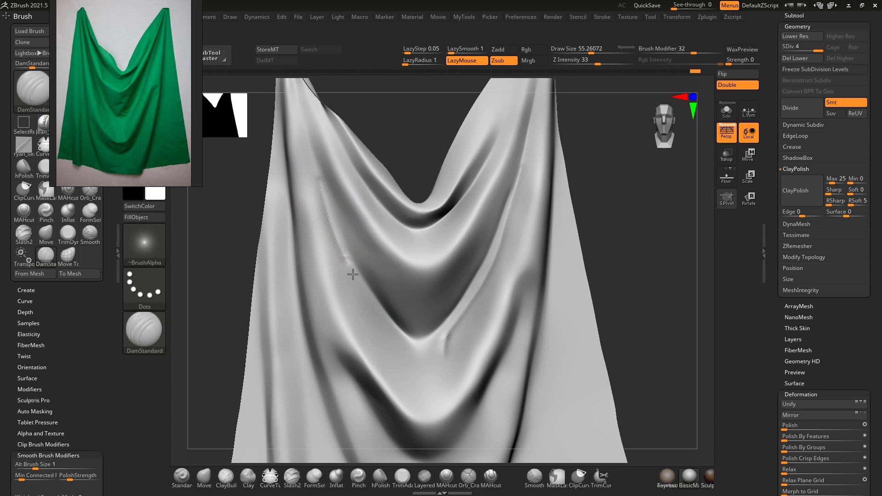
{"action": "left_click_drag", "start_coordinate": [414, 378], "coordinate": [418, 388]}
{"action": "key", "text": "s"}
{"action": "left_click_drag", "start_coordinate": [391, 337], "coordinate": [411, 342]}
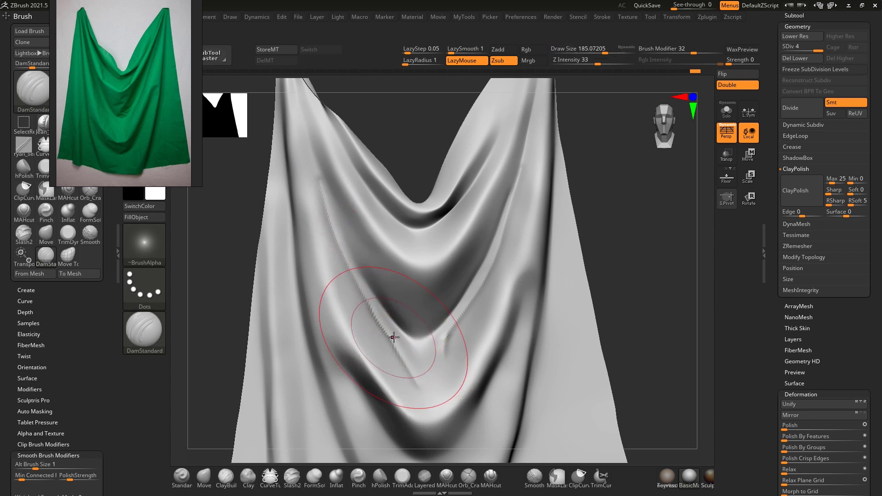
Deepen the lower end of the left crease at Z Intensity 14 and draw size about 97, smoothing the crease ends
{"action": "left_click", "coordinate": [581, 61]}
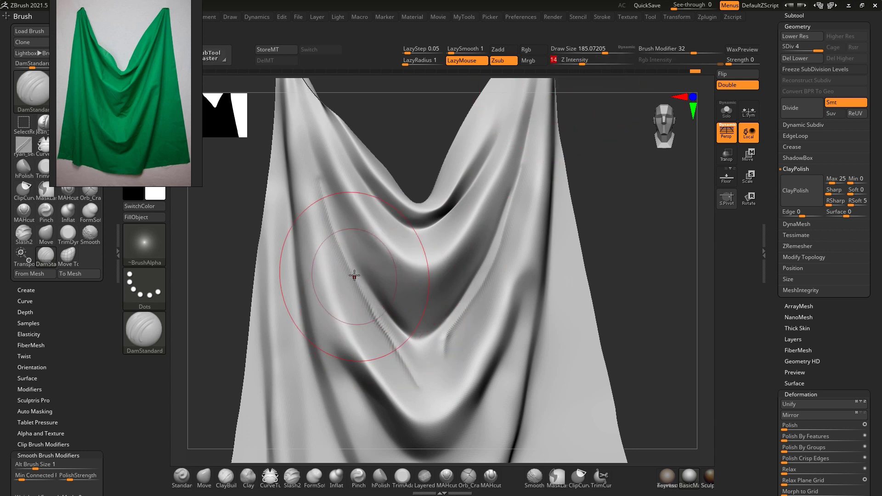
{"action": "key", "text": "s"}
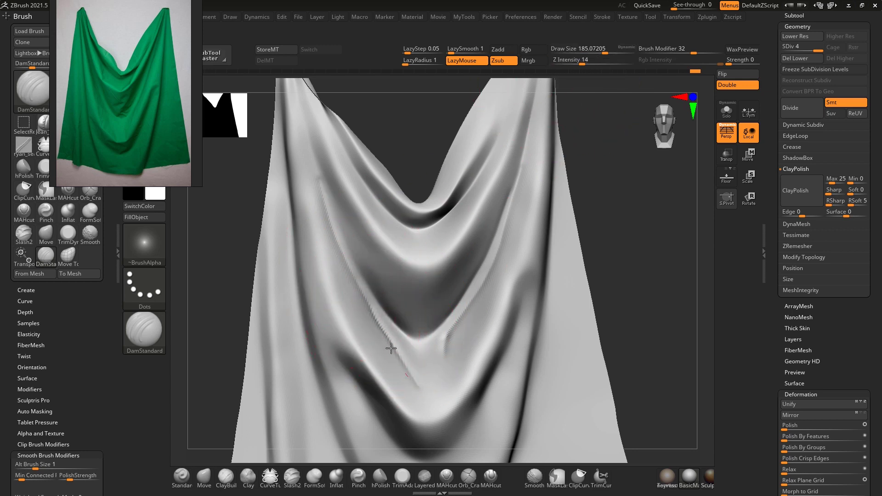
{"action": "key", "text": "s"}
{"action": "mouse_move", "coordinate": [384, 344]}
{"action": "left_mouse_down"}
{"action": "mouse_move", "coordinate": [377, 323]}
{"action": "mouse_move", "coordinate": [413, 376]}
{"action": "left_mouse_up"}
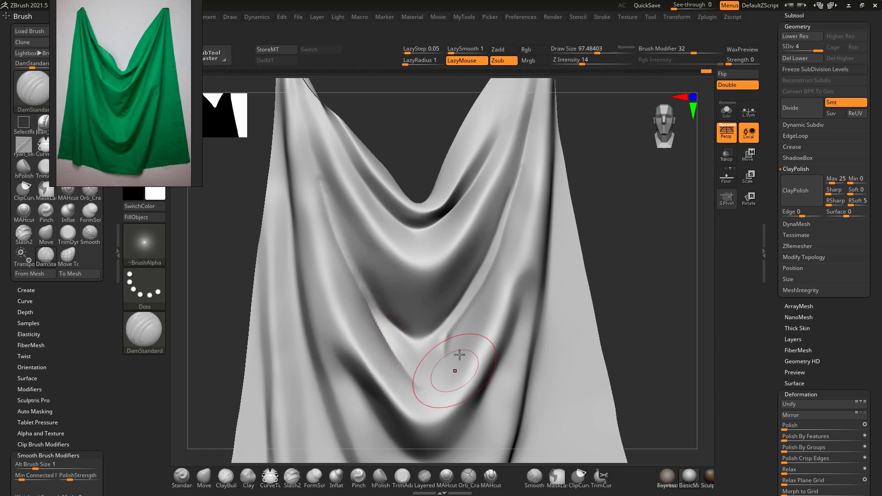
{"action": "key", "text": "shift"}
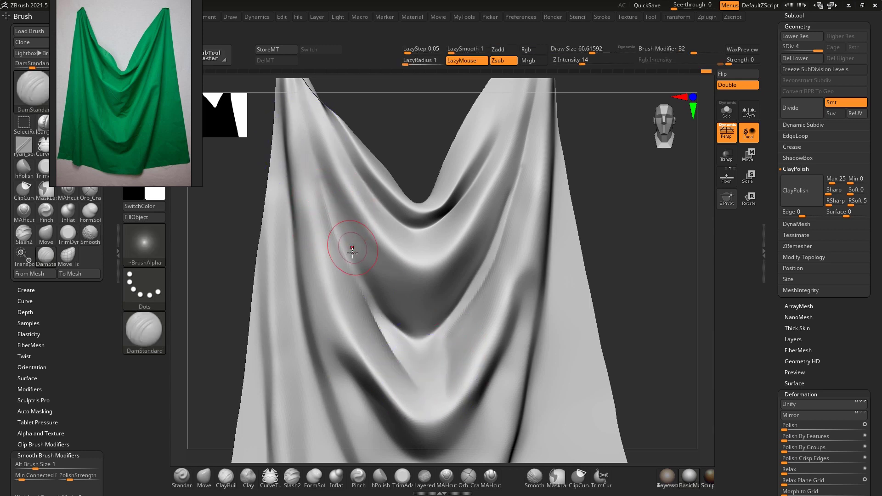
Carve the upper part of the left crease at draw size about 61 and blend the creases with smoothing strokes
{"action": "key", "text": "shift"}
{"action": "left_click_drag", "start_coordinate": [317, 177], "coordinate": [354, 261]}
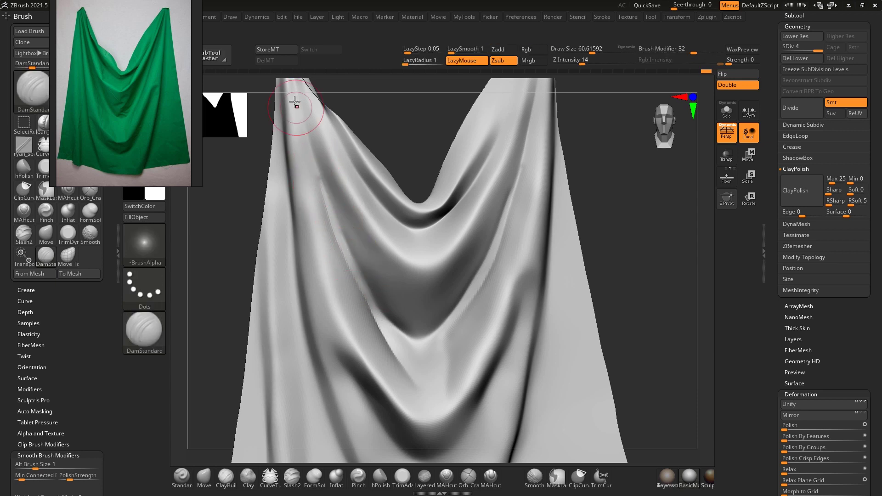
{"action": "left_click_drag", "start_coordinate": [315, 154], "coordinate": [351, 275], "text": "shift"}
{"action": "mouse_move", "coordinate": [498, 245]}
{"action": "left_mouse_down", "text": "shift"}
{"action": "mouse_move", "coordinate": [522, 138]}
{"action": "mouse_move", "coordinate": [498, 244]}
{"action": "left_mouse_up", "text": "shift"}
{"action": "left_click_drag", "start_coordinate": [626, 209], "coordinate": [585, 276], "text": "alt"}
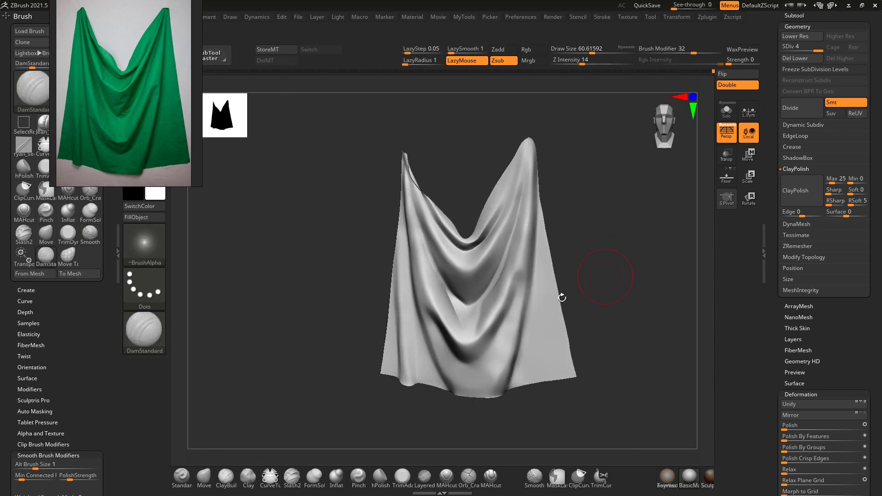
{"action": "left_click_drag", "start_coordinate": [470, 352], "coordinate": [494, 332], "text": "shift"}
{"action": "mouse_move", "coordinate": [591, 279]}
{"action": "left_mouse_down"}
{"action": "mouse_move", "coordinate": [597, 254]}
{"action": "mouse_move", "coordinate": [585, 267]}
{"action": "left_mouse_up"}
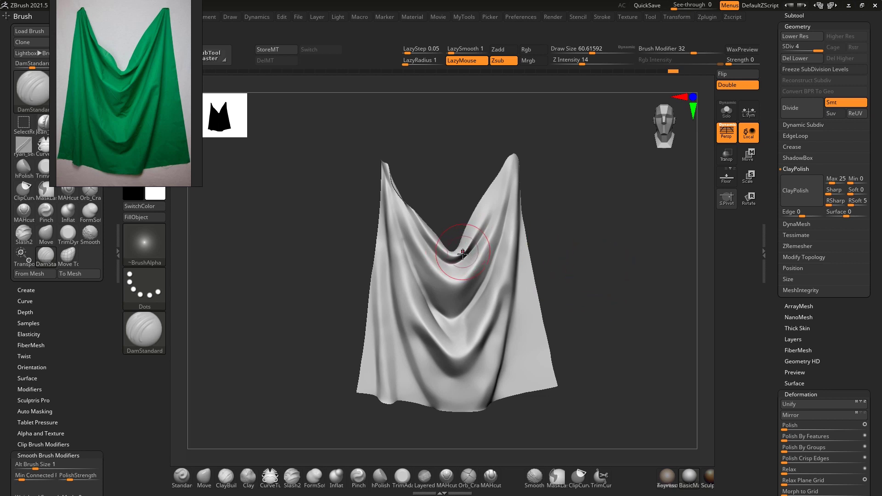
{"action": "key", "text": "["}
{"action": "key", "text": "w"}
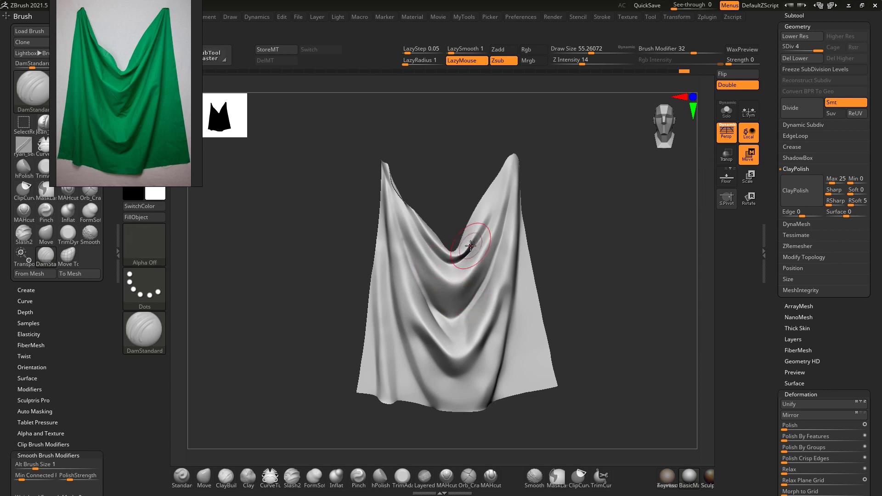
{"action": "key", "text": "b"}
{"action": "key", "text": "Escape"}
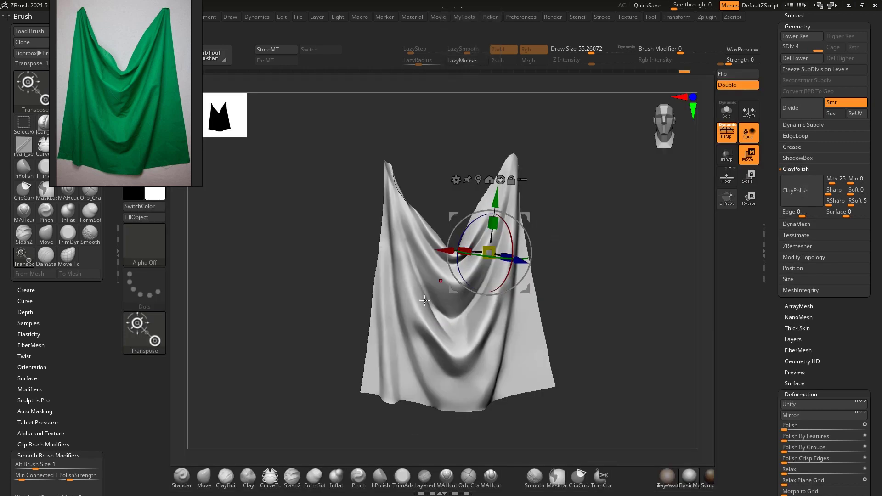
{"action": "left_click", "coordinate": [340, 480]}
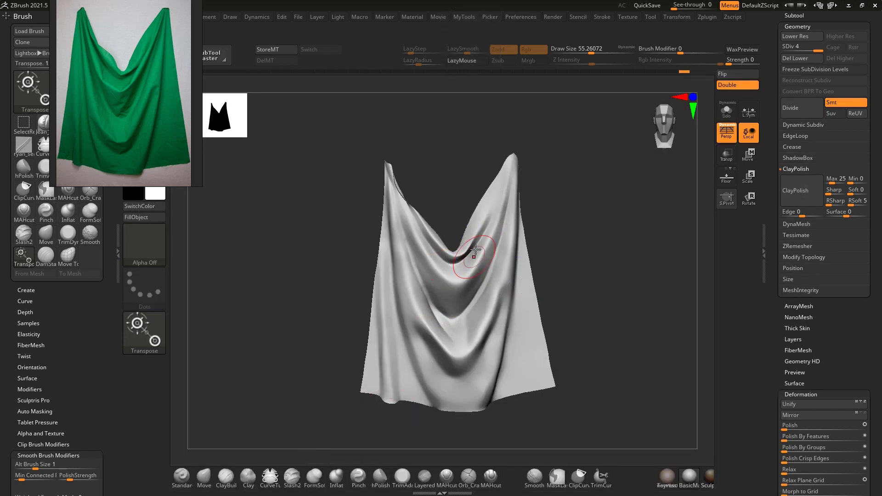
Tighten the crease on the right side of the top fold with the Pinch brush at draw size about 50
{"action": "left_click_drag", "start_coordinate": [479, 239], "coordinate": [476, 245]}
{"action": "left_click", "coordinate": [359, 477]}
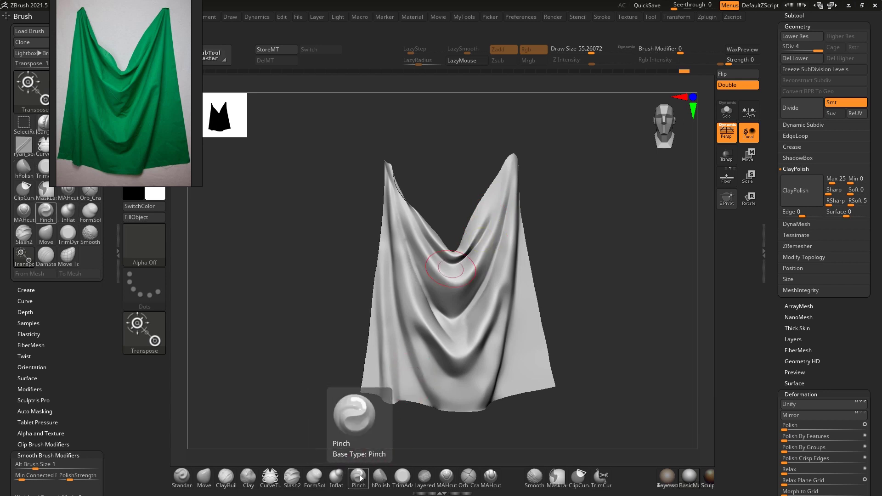
{"action": "left_click", "coordinate": [359, 469]}
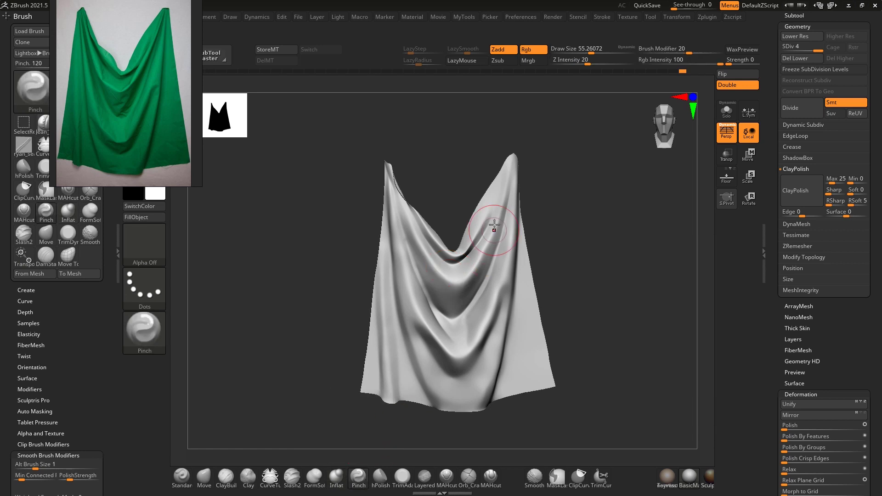
{"action": "key", "text": "bracketright"}
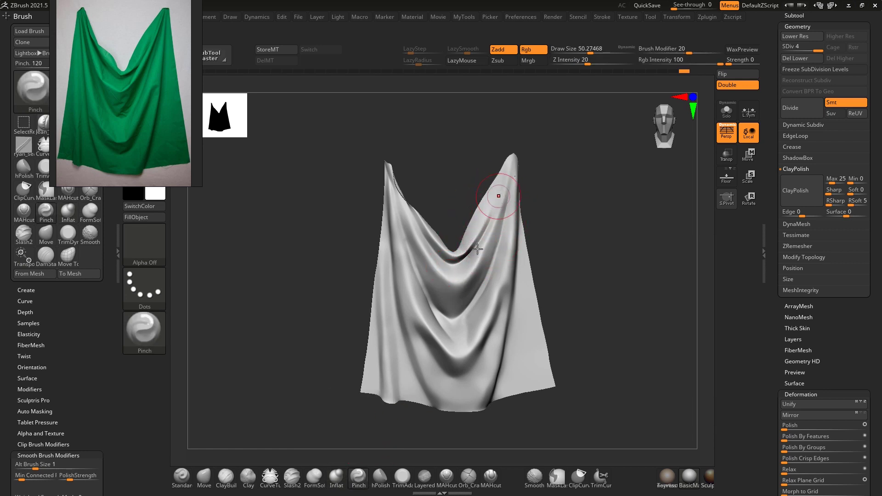
{"action": "right_click_drag", "start_coordinate": [558, 204], "coordinate": [539, 256], "text": "ctrl"}
Inflate the right side of the top fold with the Inflat brush at draw size about 55 and Z Intensity 10
{"action": "key", "text": "bracketleft"}
{"action": "key", "text": "b"}
{"action": "key", "text": "s"}
{"action": "key", "text": "t"}
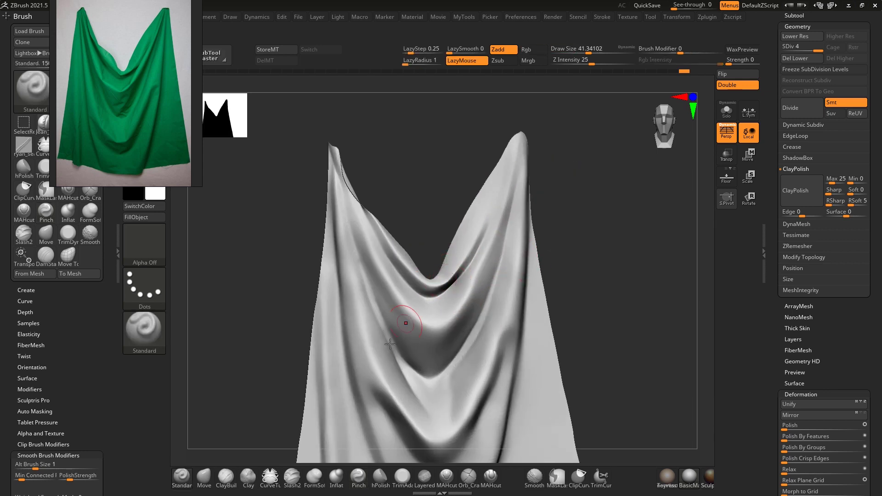
{"action": "left_click", "coordinate": [331, 478]}
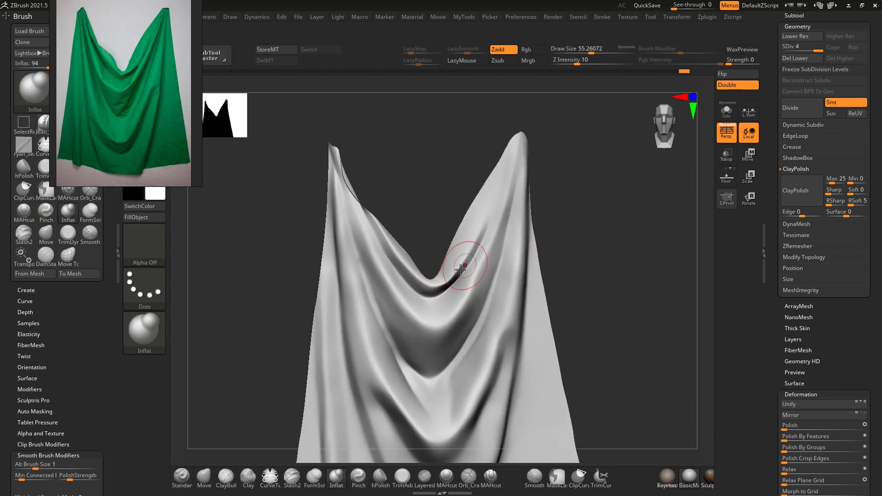
{"action": "left_click_drag", "start_coordinate": [483, 236], "coordinate": [486, 235]}
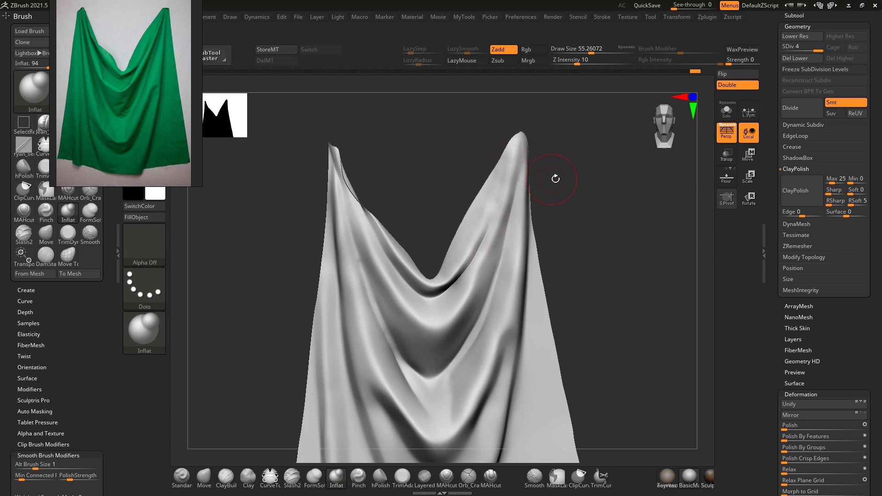
Carve finer creases along the folds running to the upper right corner with DamStandard at draw size about 35, smoothing them
{"action": "left_click_drag", "start_coordinate": [555, 178], "coordinate": [528, 191]}
{"action": "key", "text": "b"}
{"action": "key", "text": "d"}
{"action": "key", "text": "s"}
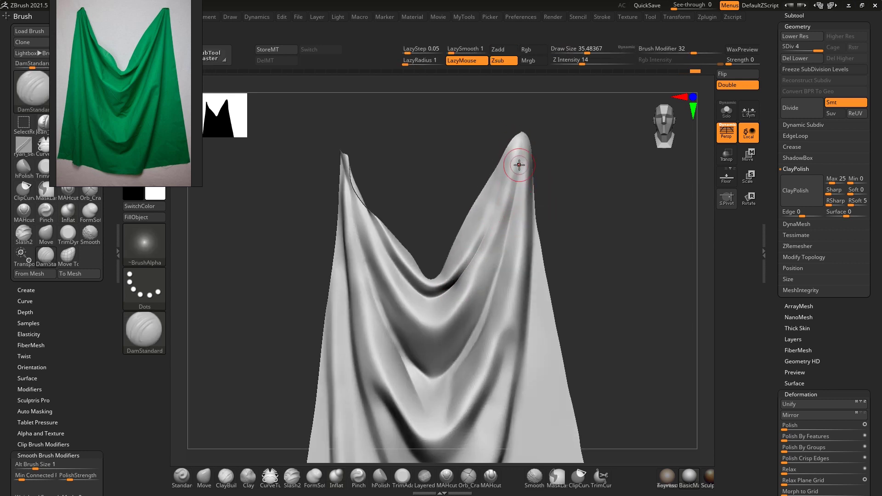
{"action": "mouse_move", "coordinate": [501, 222]}
{"action": "left_mouse_down"}
{"action": "mouse_move", "coordinate": [529, 149]}
{"action": "mouse_move", "coordinate": [585, 173]}
{"action": "mouse_move", "coordinate": [531, 189]}
{"action": "left_mouse_up"}
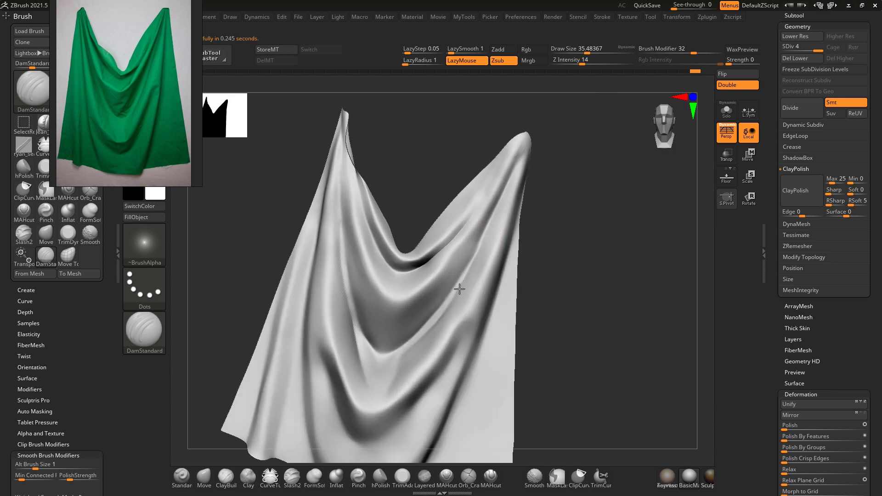
{"action": "left_click_drag", "start_coordinate": [441, 305], "coordinate": [433, 313]}
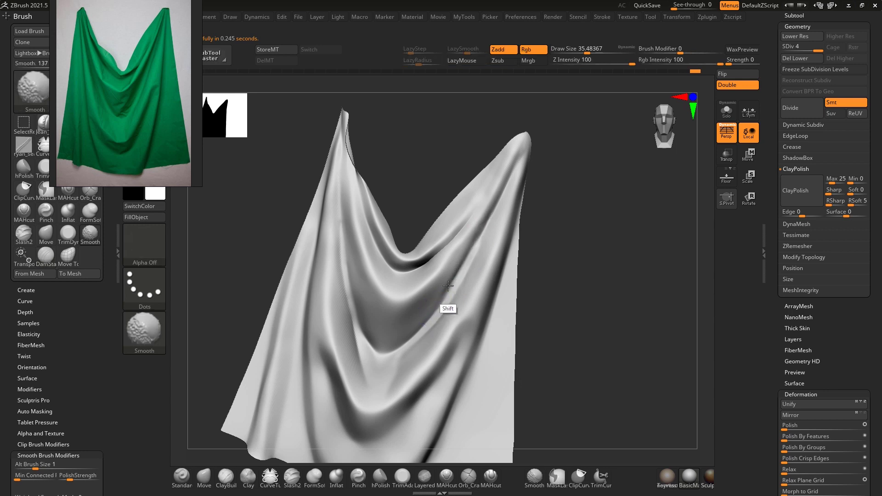
{"action": "left_click_drag", "start_coordinate": [518, 153], "coordinate": [514, 162]}
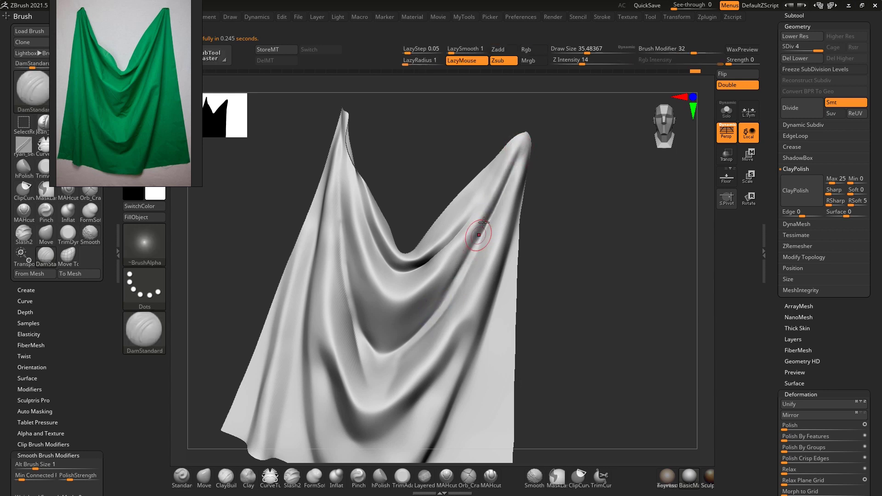
Undo the last stroke, then build up and smooth the fold descending from the upper right corner with the Standard brush
{"action": "mouse_move", "coordinate": [475, 261]}
{"action": "left_mouse_down"}
{"action": "mouse_move", "coordinate": [508, 187]}
{"action": "mouse_move", "coordinate": [522, 178]}
{"action": "mouse_move", "coordinate": [539, 184]}
{"action": "left_mouse_up"}
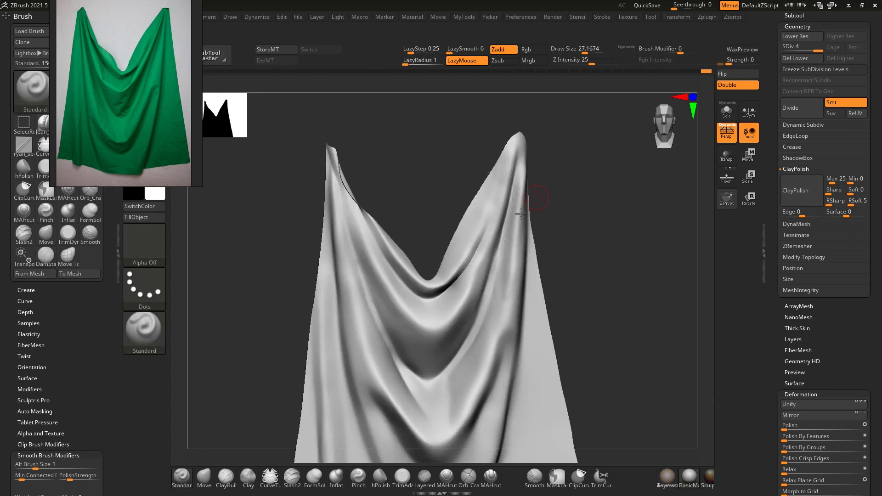
{"action": "key", "text": "ctrl+z"}
{"action": "key", "text": "s"}
{"action": "left_click_drag", "start_coordinate": [502, 244], "coordinate": [506, 243]}
{"action": "mouse_move", "coordinate": [516, 195]}
{"action": "left_mouse_down"}
{"action": "mouse_move", "coordinate": [493, 349]}
{"action": "mouse_move", "coordinate": [498, 311]}
{"action": "left_mouse_up"}
{"action": "mouse_move", "coordinate": [516, 211]}
{"action": "left_mouse_down", "text": "shift"}
{"action": "mouse_move", "coordinate": [507, 175]}
{"action": "mouse_move", "coordinate": [485, 200]}
{"action": "mouse_move", "coordinate": [485, 217]}
{"action": "mouse_move", "coordinate": [496, 197]}
{"action": "left_mouse_up", "text": "shift"}
{"action": "key", "text": "s"}
{"action": "key", "text": "b"}
{"action": "key", "text": "d"}
{"action": "key", "text": "s"}
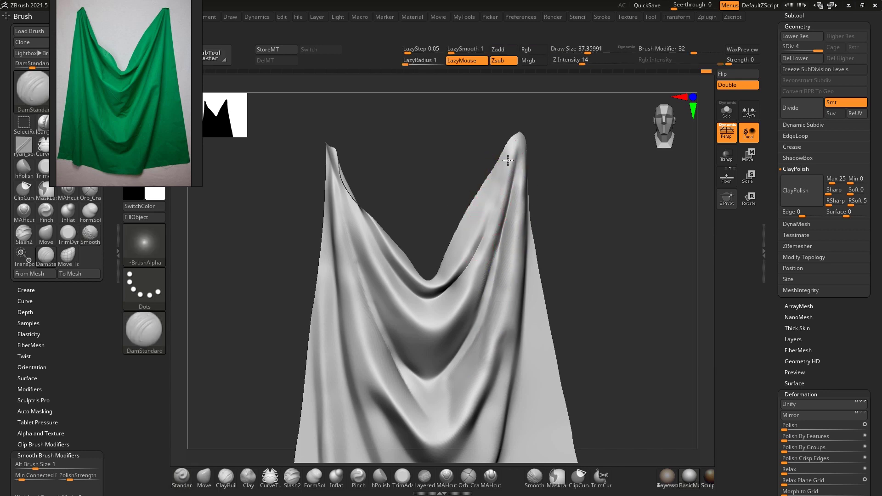
Nudge the left side of the lower fold into shape from the front with the Move brush
{"action": "key", "text": "b"}
{"action": "key", "text": "m"}
{"action": "key", "text": "v"}
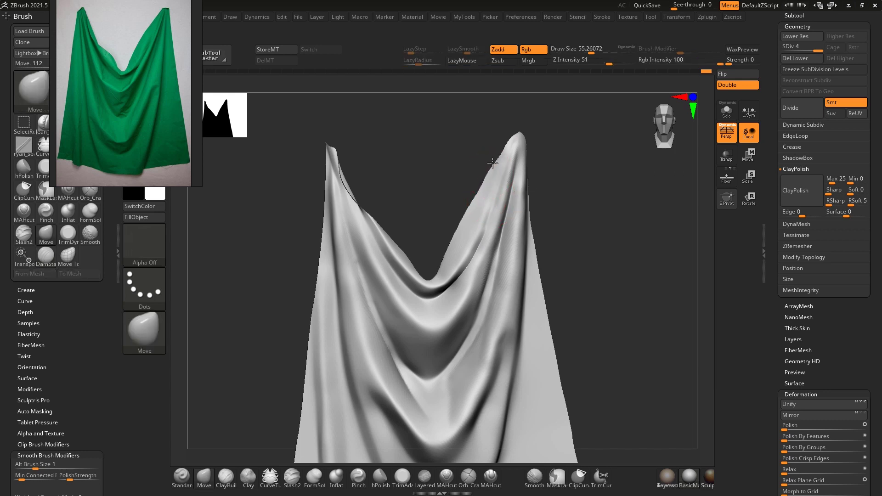
{"action": "left_click_drag", "start_coordinate": [549, 178], "coordinate": [555, 124], "text": "alt"}
{"action": "mouse_move", "coordinate": [559, 225]}
{"action": "left_mouse_down", "text": "alt"}
{"action": "mouse_move", "coordinate": [565, 194]}
{"action": "mouse_move", "coordinate": [544, 231]}
{"action": "left_mouse_up", "text": "alt"}
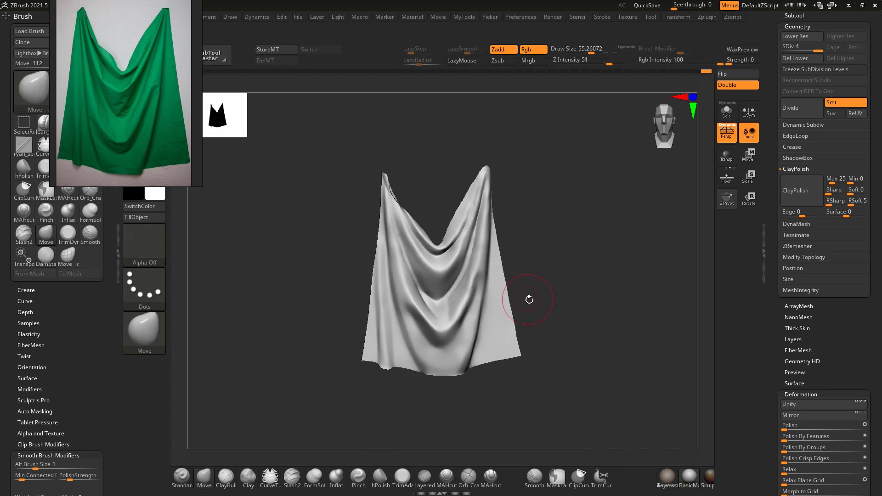
{"action": "mouse_move", "coordinate": [549, 310]}
{"action": "left_mouse_down"}
{"action": "mouse_move", "coordinate": [569, 266]}
{"action": "mouse_move", "coordinate": [574, 284]}
{"action": "mouse_move", "coordinate": [576, 264]}
{"action": "mouse_move", "coordinate": [586, 271]}
{"action": "mouse_move", "coordinate": [545, 256]}
{"action": "left_mouse_up"}
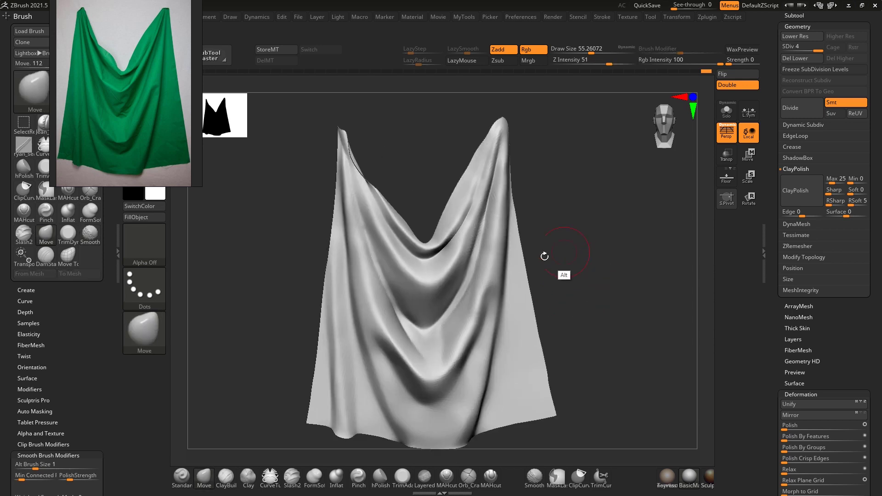
{"action": "key", "text": "s"}
{"action": "left_click_drag", "start_coordinate": [398, 364], "coordinate": [392, 370]}
{"action": "left_click_drag", "start_coordinate": [562, 295], "coordinate": [567, 265], "text": "alt"}
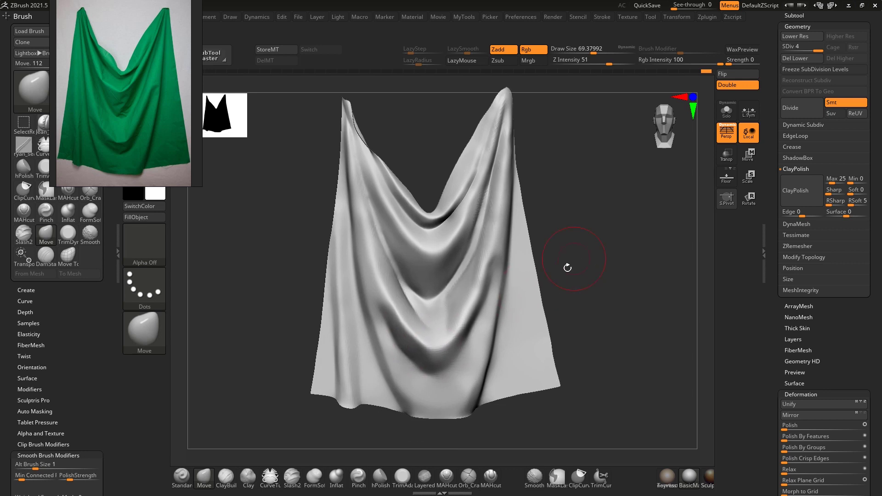
Reshape the side profile of the lower and middle folds with the Move brush
{"action": "key", "text": "shift"}
{"action": "mouse_move", "coordinate": [570, 234]}
{"action": "left_mouse_down", "text": "alt"}
{"action": "mouse_move", "coordinate": [569, 169]}
{"action": "mouse_move", "coordinate": [549, 205]}
{"action": "left_mouse_up", "text": "alt"}
{"action": "mouse_move", "coordinate": [520, 285]}
{"action": "left_mouse_down"}
{"action": "mouse_move", "coordinate": [565, 262]}
{"action": "mouse_move", "coordinate": [542, 279]}
{"action": "mouse_move", "coordinate": [521, 335]}
{"action": "left_mouse_up"}
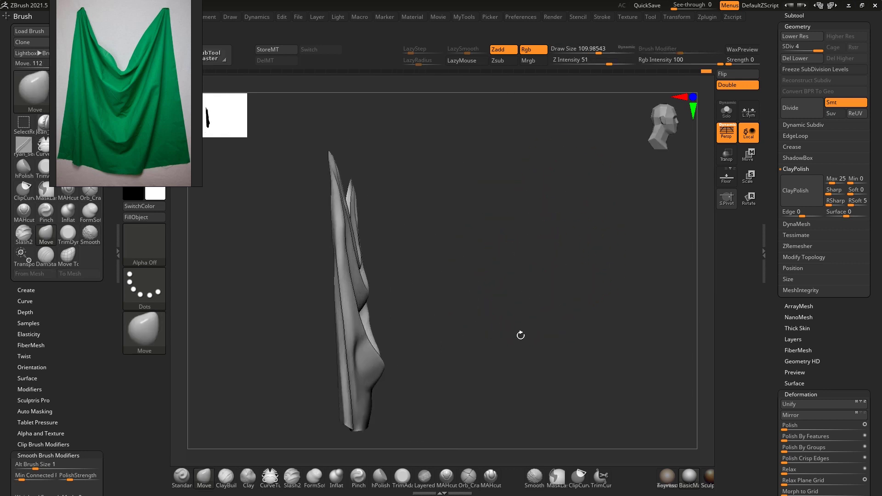
{"action": "key", "text": "s"}
{"action": "left_click_drag", "start_coordinate": [369, 343], "coordinate": [377, 348]}
{"action": "key", "text": "s"}
{"action": "left_click_drag", "start_coordinate": [379, 350], "coordinate": [378, 348]}
{"action": "left_click_drag", "start_coordinate": [362, 312], "coordinate": [365, 313]}
Adjust the upper part of the cloth's side profile with the Move brush and return to the front view
{"action": "key", "text": "s"}
{"action": "left_click_drag", "start_coordinate": [347, 279], "coordinate": [347, 256]}
{"action": "key", "text": "s"}
{"action": "left_click_drag", "start_coordinate": [343, 226], "coordinate": [339, 230]}
{"action": "key", "text": "s"}
{"action": "key", "text": "s"}
{"action": "left_click_drag", "start_coordinate": [347, 268], "coordinate": [352, 271]}
{"action": "mouse_move", "coordinate": [551, 267]}
{"action": "left_mouse_down"}
{"action": "mouse_move", "coordinate": [464, 265]}
{"action": "mouse_move", "coordinate": [533, 264]}
{"action": "left_mouse_up"}
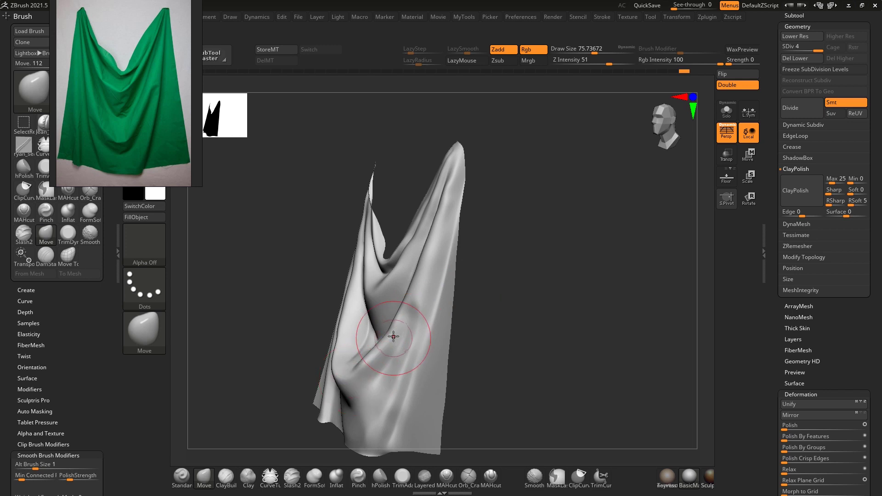
{"action": "left_click_drag", "start_coordinate": [510, 248], "coordinate": [542, 244], "text": "shift"}
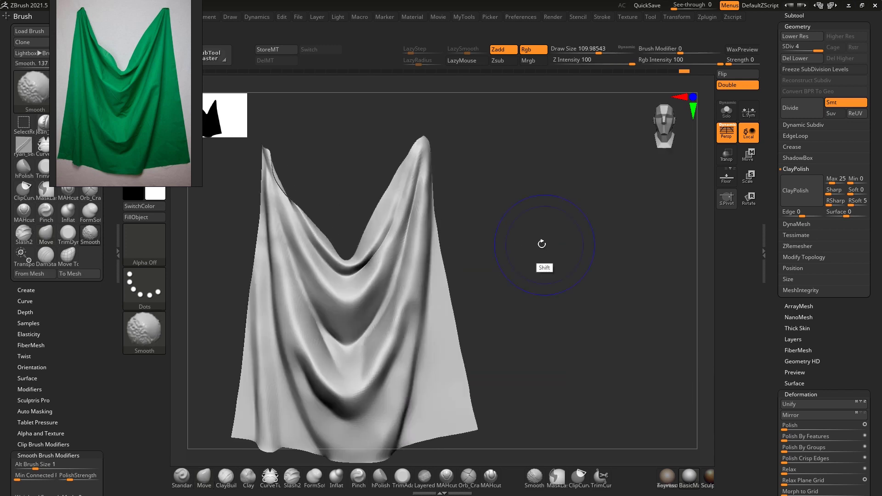
Inspect the cloth's wireframe at the lowest subdivision level, then return to the highest level with the wireframe hidden
{"action": "key", "text": "shift+d"}
{"action": "key", "text": "shift+d"}
{"action": "key", "text": "shift+d"}
{"action": "key", "text": "shift+f"}
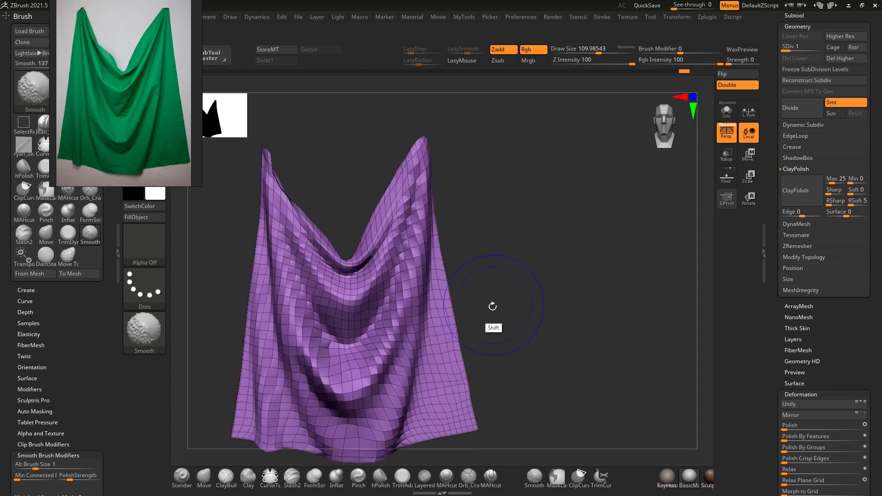
{"action": "left_click_drag", "start_coordinate": [492, 320], "coordinate": [561, 266], "text": "alt"}
{"action": "key", "text": "d"}
{"action": "key", "text": "d"}
{"action": "key", "text": "d"}
{"action": "key", "text": "shift+f"}
{"action": "left_click_drag", "start_coordinate": [553, 335], "coordinate": [609, 289], "text": "alt"}
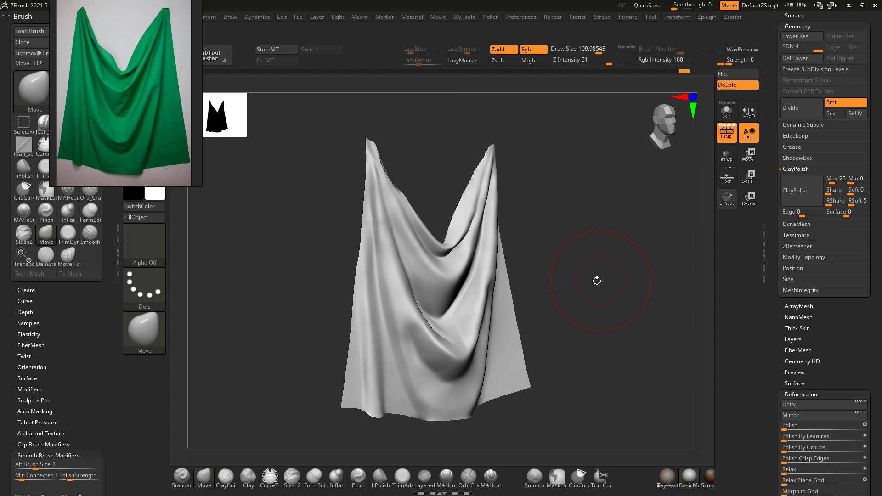
Nudge the long fold on the cloth's right side with the Move brush at a draw size of about 72.5
{"action": "left_click_drag", "start_coordinate": [597, 250], "coordinate": [554, 279]}
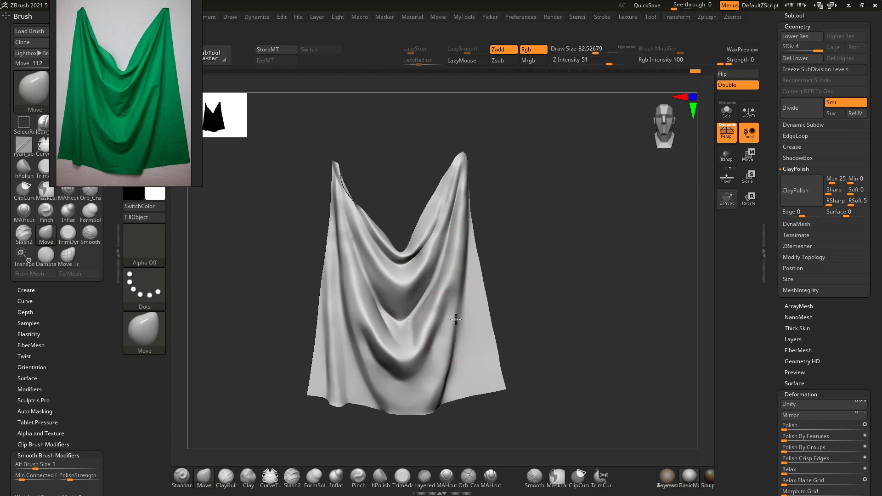
{"action": "key", "text": "s"}
{"action": "left_click_drag", "start_coordinate": [459, 288], "coordinate": [454, 289]}
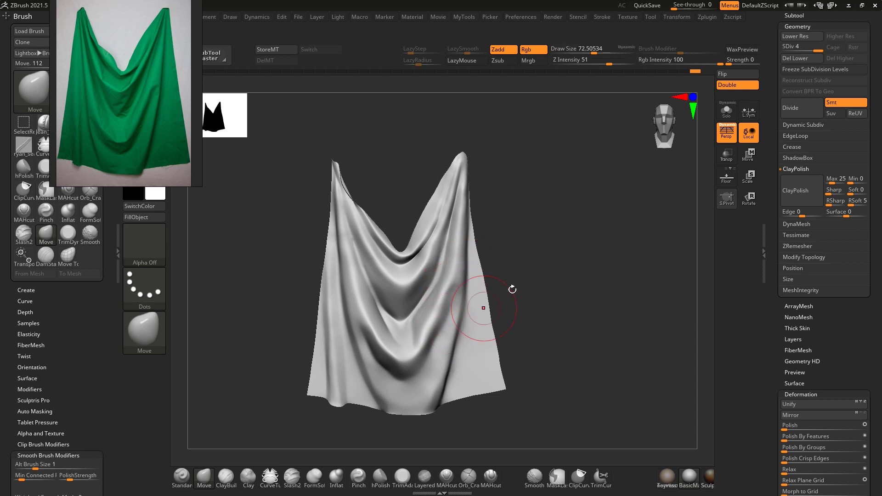
{"action": "mouse_move", "coordinate": [480, 243]}
{"action": "left_mouse_down"}
{"action": "mouse_move", "coordinate": [536, 246]}
{"action": "mouse_move", "coordinate": [495, 359]}
{"action": "mouse_move", "coordinate": [506, 298]}
{"action": "mouse_move", "coordinate": [514, 309]}
{"action": "mouse_move", "coordinate": [502, 300]}
{"action": "left_mouse_up"}
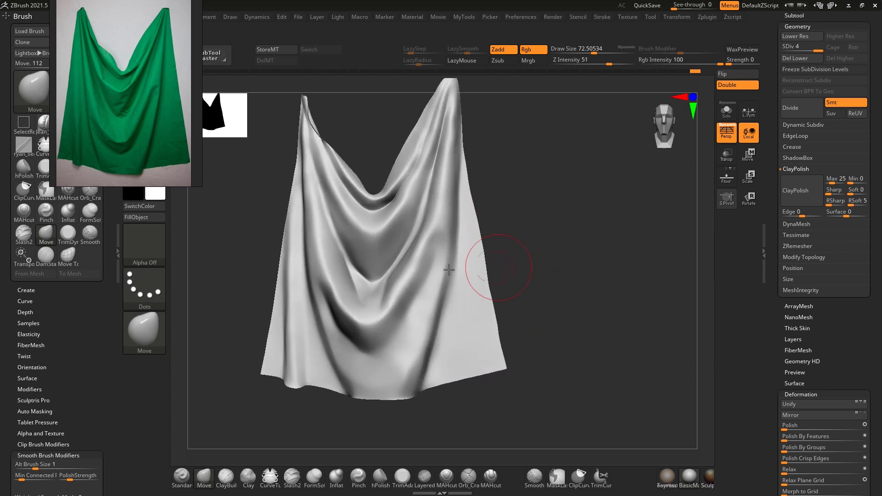
Carve along the right side of the lower fold with the DamStandard brush at a draw size of about 45.6
{"action": "key", "text": "bracketleft"}
{"action": "key", "text": "b"}
{"action": "key", "text": "d"}
{"action": "key", "text": "s"}
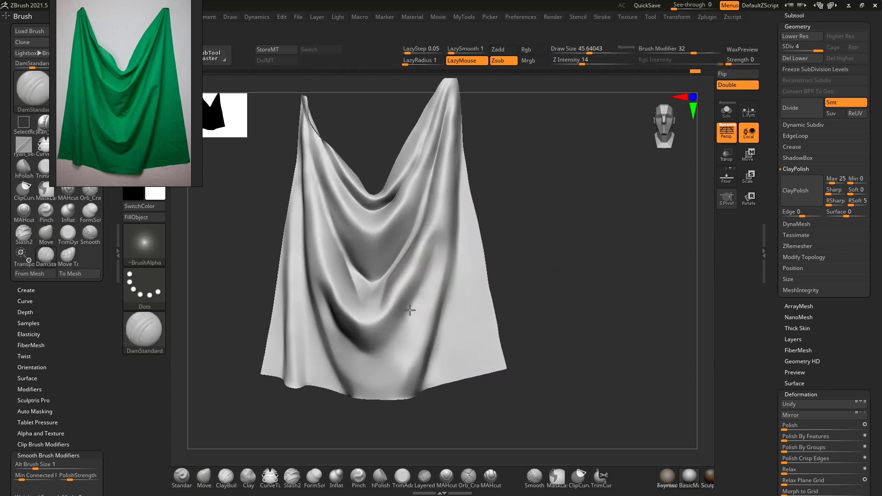
{"action": "right_click_drag", "start_coordinate": [404, 324], "coordinate": [400, 306]}
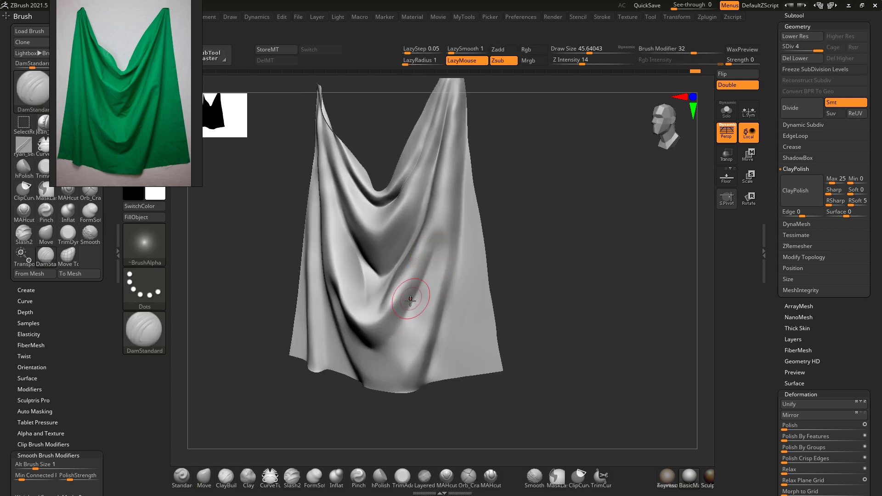
{"action": "mouse_move", "coordinate": [444, 267]}
{"action": "right_mouse_down"}
{"action": "mouse_move", "coordinate": [523, 248]}
{"action": "mouse_move", "coordinate": [516, 244]}
{"action": "mouse_move", "coordinate": [533, 281]}
{"action": "mouse_move", "coordinate": [528, 311]}
{"action": "right_mouse_up"}
Reshape the right side of the lower fold with the Move brush at a draw size of about 57.9 and undo the last stroke
{"action": "key", "text": "s"}
{"action": "left_click_drag", "start_coordinate": [428, 288], "coordinate": [436, 288]}
{"action": "key", "text": "b"}
{"action": "key", "text": "m"}
{"action": "key", "text": "v"}
{"action": "left_click_drag", "start_coordinate": [432, 334], "coordinate": [429, 322]}
{"action": "left_click_drag", "start_coordinate": [448, 294], "coordinate": [443, 290]}
{"action": "key", "text": "ctrl+z"}
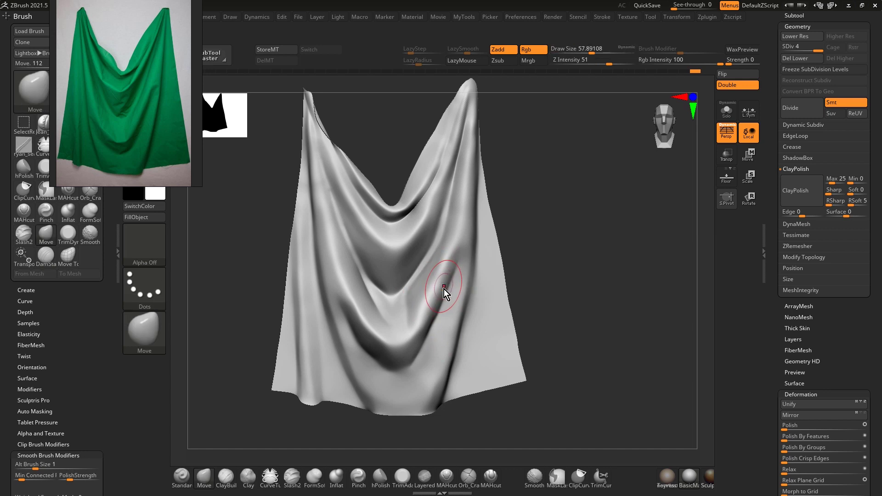
Tighten the right side of the lower fold with the Pinch brush
{"action": "left_click", "coordinate": [358, 477]}
{"action": "left_click_drag", "start_coordinate": [446, 269], "coordinate": [444, 271]}
{"action": "left_click_drag", "start_coordinate": [524, 270], "coordinate": [534, 247], "text": "alt"}
{"action": "left_click_drag", "start_coordinate": [529, 267], "coordinate": [533, 308], "text": "alt"}
Sharpen the left edge of the lower fold with the DamStandard brush at a draw size of about 47.9
{"action": "key", "text": "bracketleft"}
{"action": "key", "text": "bracketleft"}
{"action": "key", "text": "b"}
{"action": "key", "text": "d"}
{"action": "key", "text": "s"}
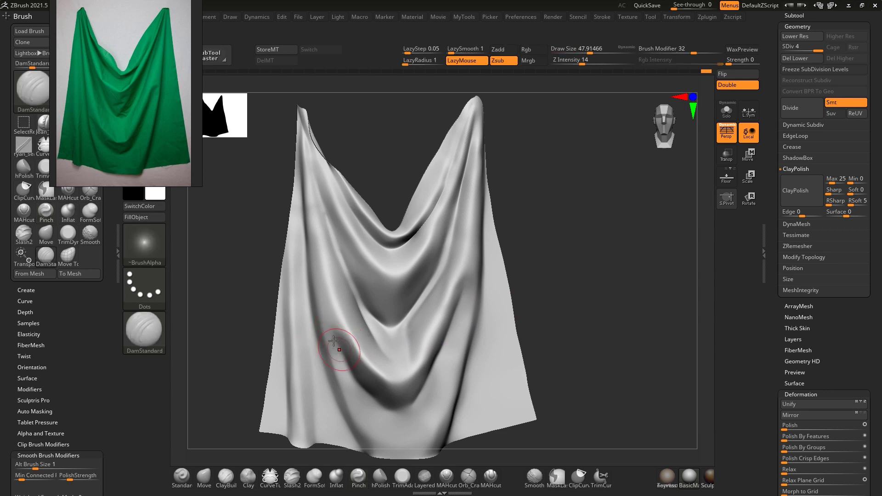
{"action": "left_click_drag", "start_coordinate": [326, 317], "coordinate": [379, 374], "text": "alt"}
{"action": "left_click_drag", "start_coordinate": [534, 245], "coordinate": [538, 202], "text": "alt"}
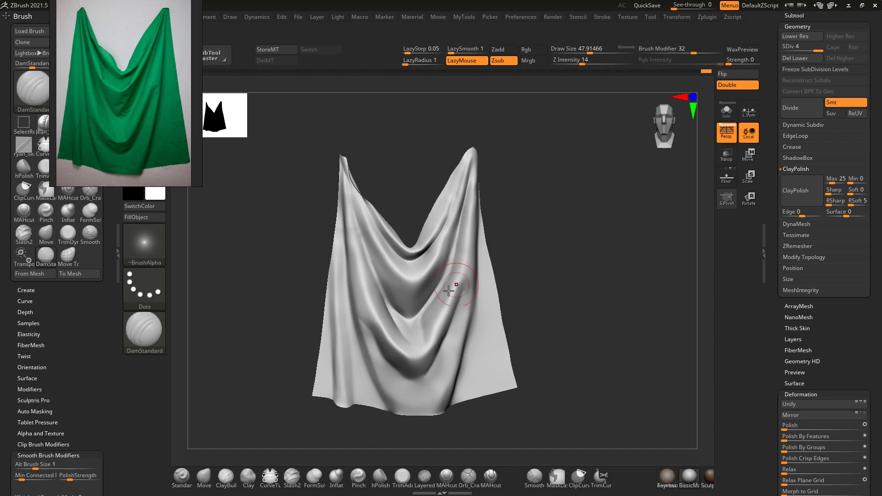
{"action": "key", "text": "b"}
{"action": "key", "text": "m"}
{"action": "key", "text": "v"}
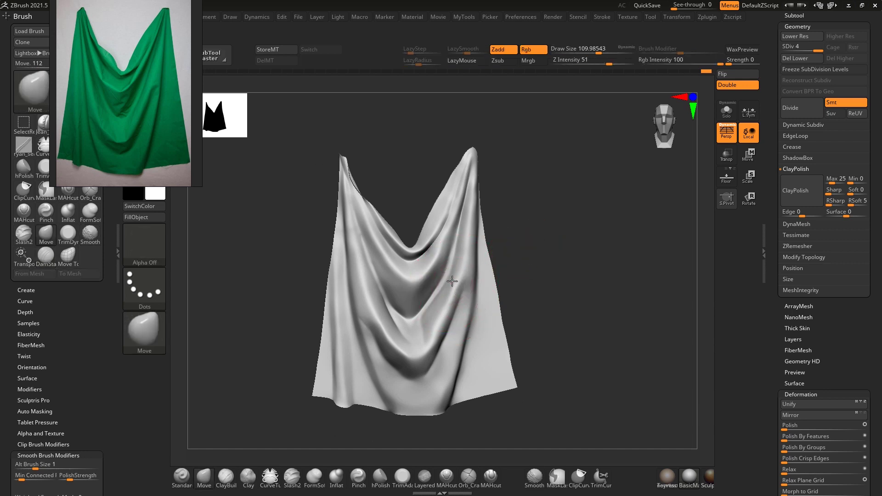
{"action": "left_click_drag", "start_coordinate": [527, 252], "coordinate": [526, 267], "text": "alt"}
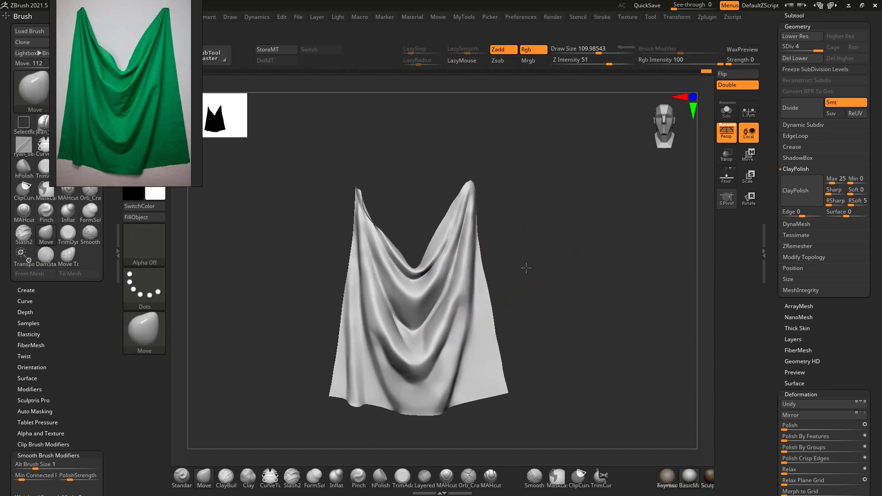
{"action": "left_click_drag", "start_coordinate": [495, 232], "coordinate": [521, 269], "text": "alt"}
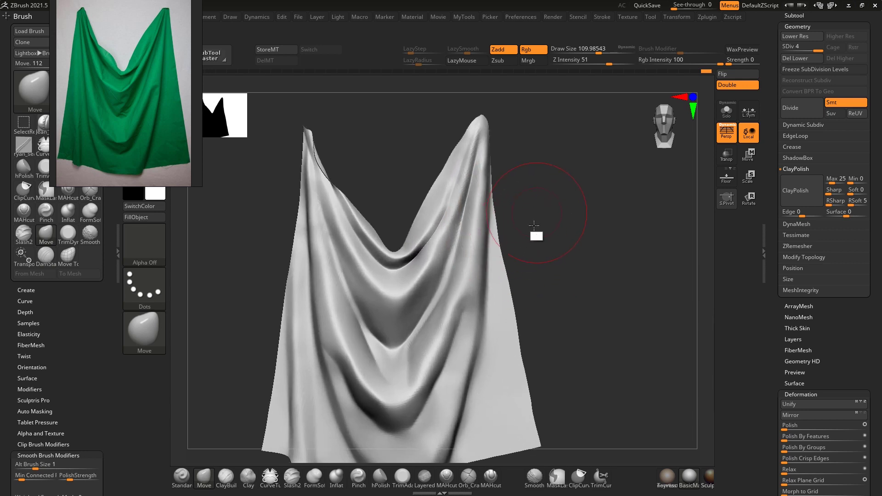
{"action": "left_click_drag", "start_coordinate": [534, 234], "coordinate": [496, 321], "text": "alt"}
{"action": "left_click", "coordinate": [358, 477]}
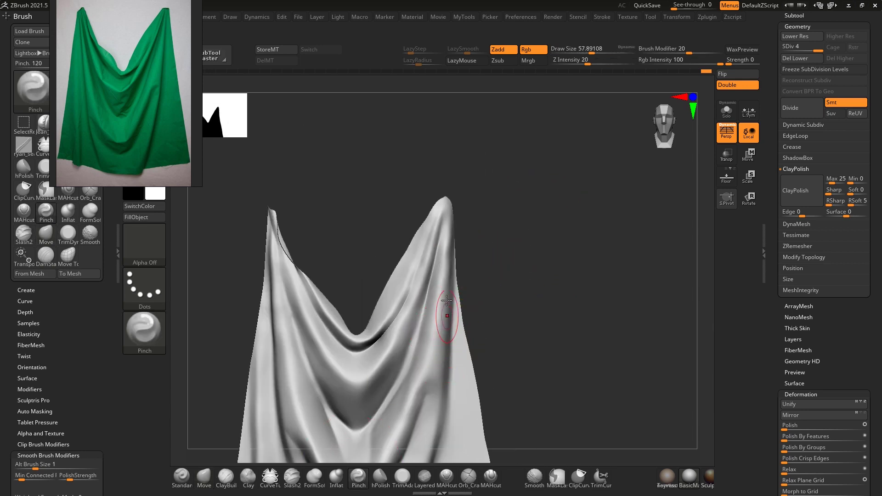
Carve a long vertical crease down from the upper right corner of the cloth with the DamStandard brush
{"action": "key", "text": "b"}
{"action": "key", "text": "d"}
{"action": "key", "text": "s"}
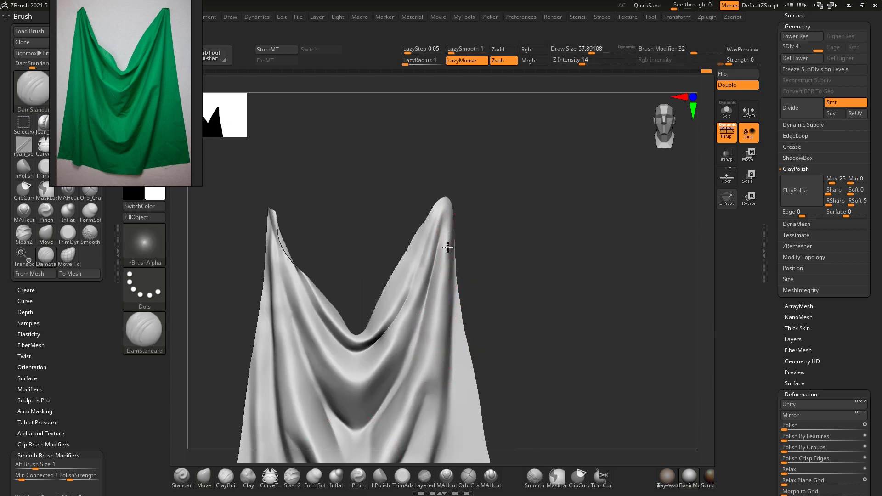
{"action": "right_click_drag", "start_coordinate": [493, 227], "coordinate": [505, 264], "text": "ctrl"}
{"action": "key", "text": "s"}
{"action": "left_click_drag", "start_coordinate": [442, 371], "coordinate": [448, 371]}
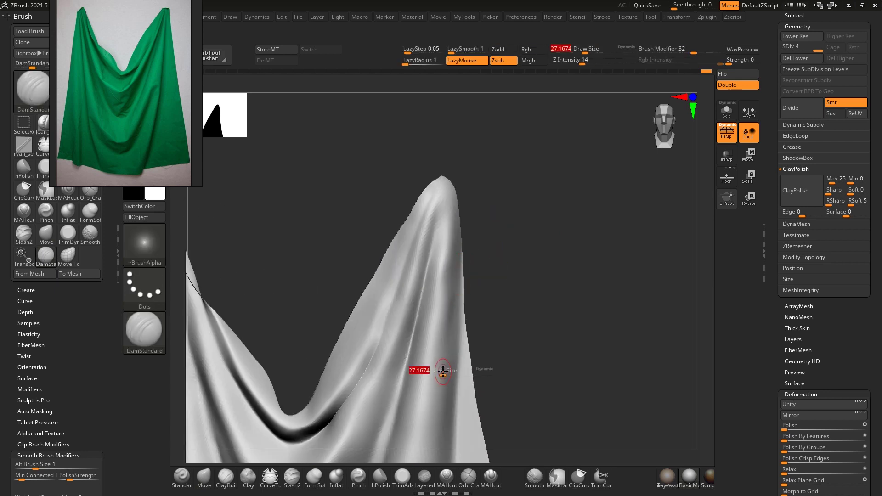
{"action": "right_click_drag", "start_coordinate": [466, 363], "coordinate": [480, 295], "text": "alt"}
{"action": "mouse_move", "coordinate": [465, 316]}
{"action": "left_mouse_down"}
{"action": "mouse_move", "coordinate": [457, 372]}
{"action": "mouse_move", "coordinate": [462, 320]}
{"action": "left_mouse_up"}
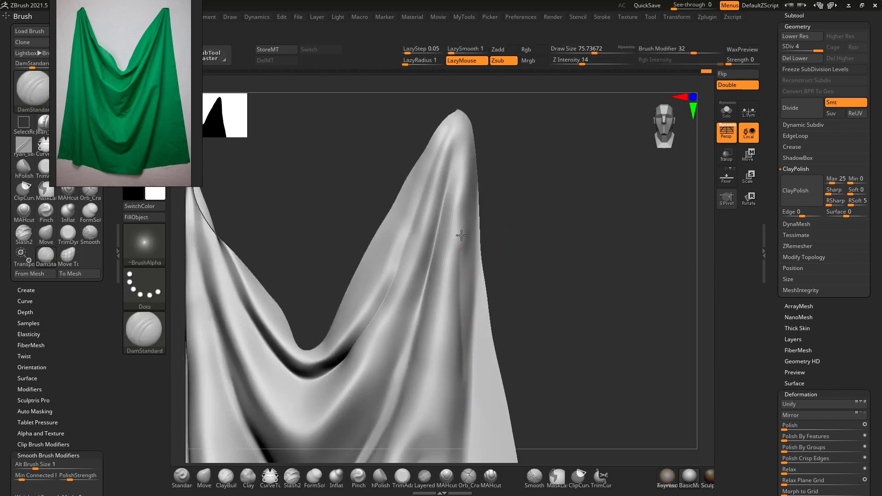
{"action": "key", "text": "["}
{"action": "left_click_drag", "start_coordinate": [466, 157], "coordinate": [463, 156]}
{"action": "left_click_drag", "start_coordinate": [463, 260], "coordinate": [465, 312]}
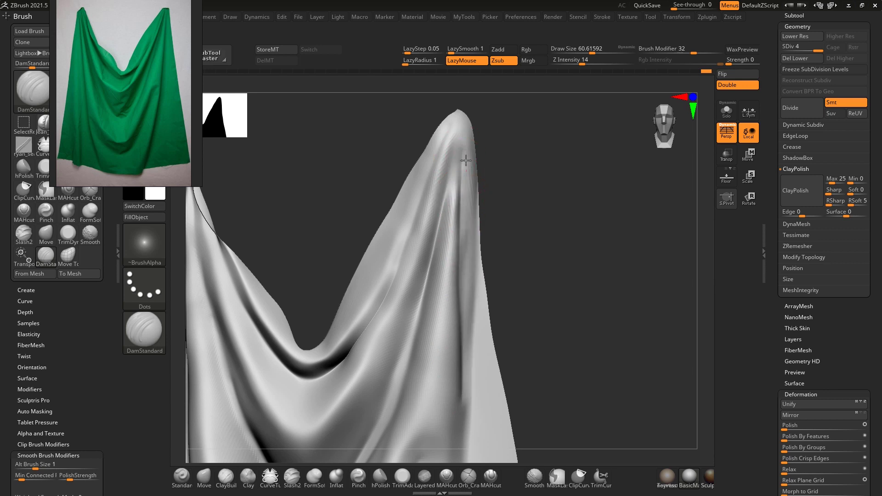
Build up the ridge beside the vertical crease below the upper right corner with the Standard brush
{"action": "key", "text": "b"}
{"action": "key", "text": "s"}
{"action": "key", "text": "t"}
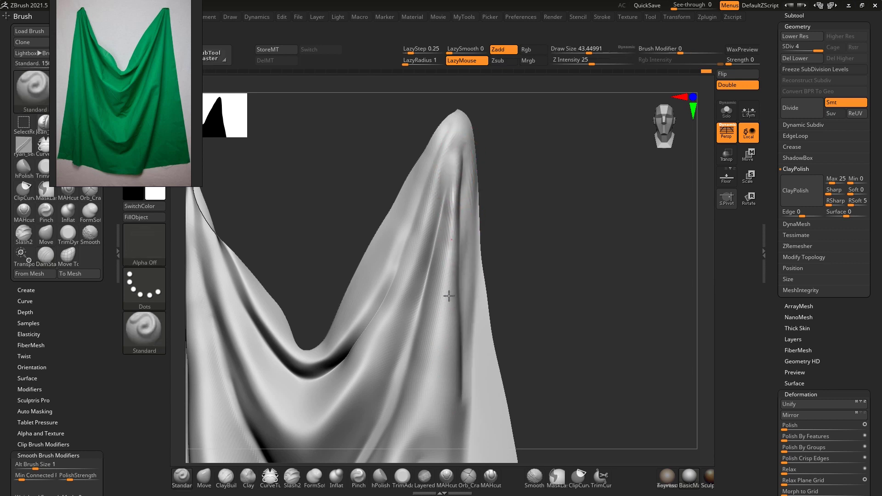
{"action": "left_click_drag", "start_coordinate": [448, 358], "coordinate": [450, 360]}
{"action": "left_click_drag", "start_coordinate": [511, 257], "coordinate": [518, 252]}
{"action": "key", "text": "s"}
{"action": "left_click_drag", "start_coordinate": [446, 279], "coordinate": [448, 281]}
{"action": "left_click_drag", "start_coordinate": [449, 203], "coordinate": [443, 317]}
{"action": "left_click_drag", "start_coordinate": [508, 244], "coordinate": [515, 240]}
Refine the creases just below the upper right corner with the DamStandard brush and smooth them
{"action": "key", "text": "b"}
{"action": "key", "text": "d"}
{"action": "key", "text": "s"}
{"action": "left_click_drag", "start_coordinate": [447, 171], "coordinate": [450, 151]}
{"action": "key", "text": "shift"}
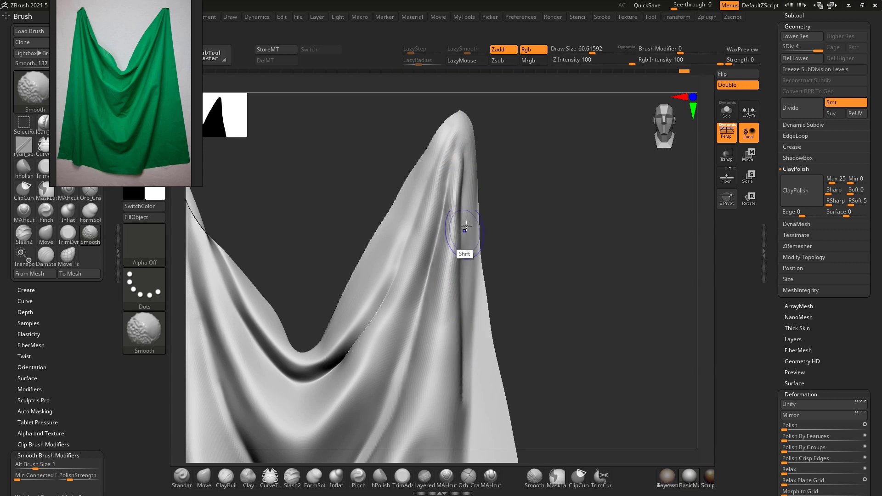
Flatten the strip along the cloth's right edge beside the vertical crease with the hPolish brush and smooth the area
{"action": "key", "text": "b"}
{"action": "key", "text": "c"}
{"action": "key", "text": "b"}
{"action": "key", "text": "b"}
{"action": "key", "text": "h"}
{"action": "key", "text": "p"}
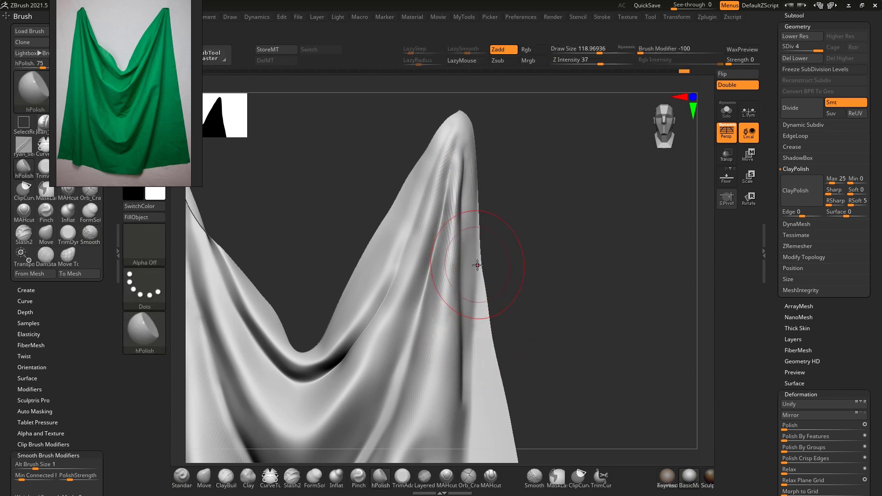
{"action": "mouse_move", "coordinate": [476, 388]}
{"action": "left_mouse_down", "text": "alt"}
{"action": "mouse_move", "coordinate": [475, 261]}
{"action": "mouse_move", "coordinate": [476, 386]}
{"action": "left_mouse_up", "text": "alt"}
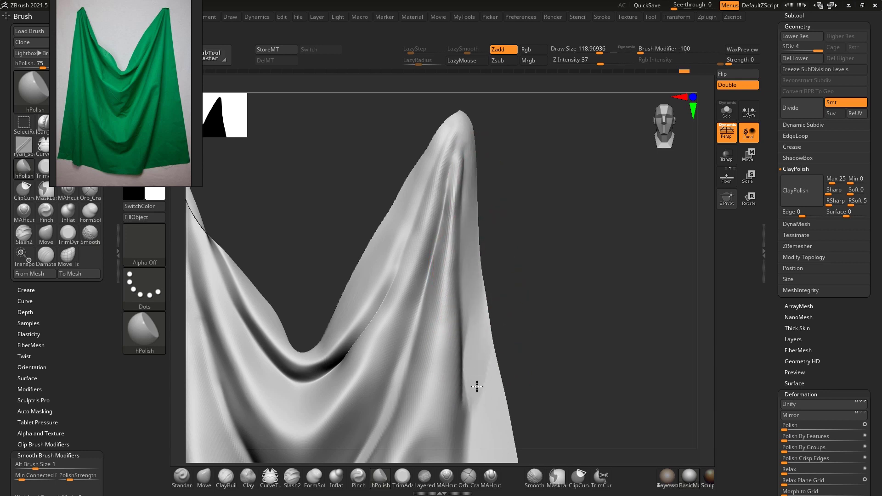
{"action": "left_click_drag", "start_coordinate": [527, 300], "coordinate": [526, 261], "text": "alt"}
{"action": "left_click_drag", "start_coordinate": [483, 318], "coordinate": [487, 366]}
{"action": "left_click_drag", "start_coordinate": [533, 290], "coordinate": [525, 305], "text": "alt"}
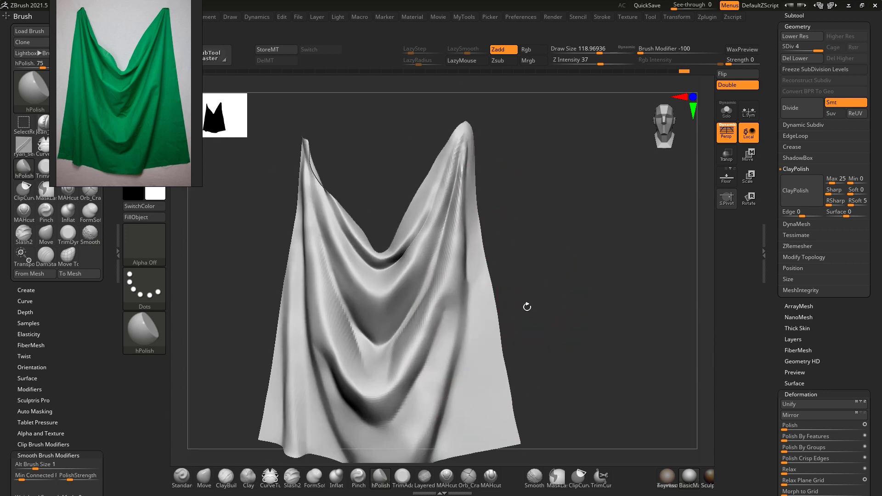
{"action": "key", "text": "shift"}
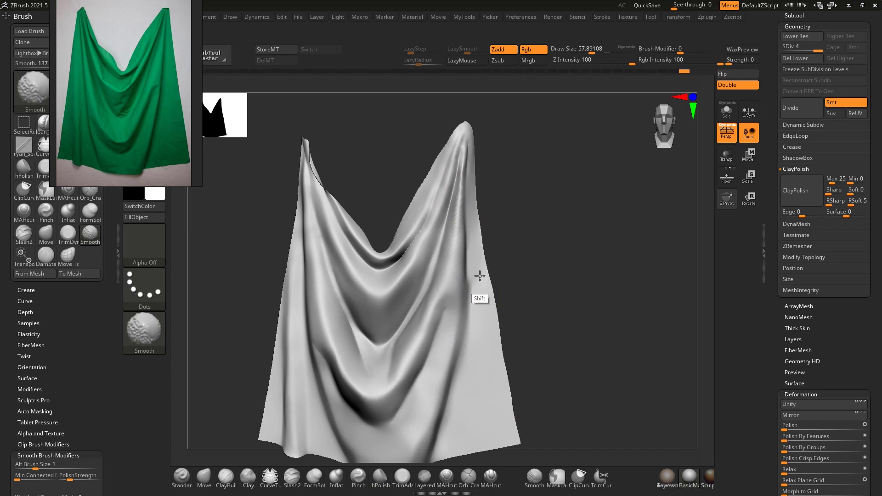
{"action": "mouse_move", "coordinate": [512, 278]}
{"action": "left_mouse_down", "text": "alt"}
{"action": "mouse_move", "coordinate": [515, 249]}
{"action": "mouse_move", "coordinate": [489, 258]}
{"action": "left_mouse_up", "text": "alt"}
Carve the long right-hand crease between the lower fold and the hem with the DamStandard brush
{"action": "key", "text": "s"}
{"action": "left_click", "coordinate": [472, 285]}
{"action": "key", "text": "b"}
{"action": "key", "text": "d"}
{"action": "key", "text": "s"}
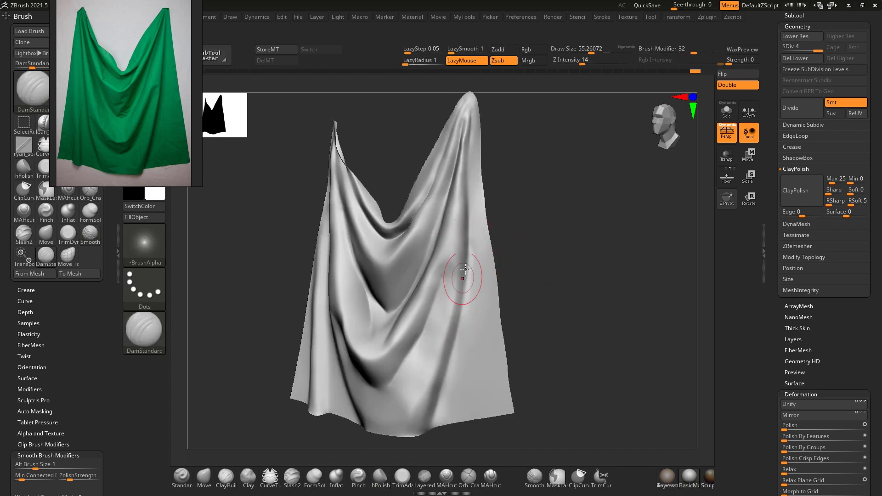
{"action": "mouse_move", "coordinate": [442, 437]}
{"action": "left_mouse_down"}
{"action": "mouse_move", "coordinate": [453, 419]}
{"action": "mouse_move", "coordinate": [441, 385]}
{"action": "mouse_move", "coordinate": [451, 383]}
{"action": "left_mouse_up"}
Reshape the hem where the long right-hand crease ends with the Move brush and smooth its edge
{"action": "key", "text": "b"}
{"action": "key", "text": "m"}
{"action": "key", "text": "v"}
{"action": "key", "text": "s"}
{"action": "key", "text": "s"}
{"action": "mouse_move", "coordinate": [443, 404]}
{"action": "left_mouse_down"}
{"action": "mouse_move", "coordinate": [437, 395]}
{"action": "mouse_move", "coordinate": [463, 420]}
{"action": "mouse_move", "coordinate": [442, 392]}
{"action": "left_mouse_up"}
{"action": "key", "text": "s"}
{"action": "left_click_drag", "start_coordinate": [440, 392], "coordinate": [446, 389]}
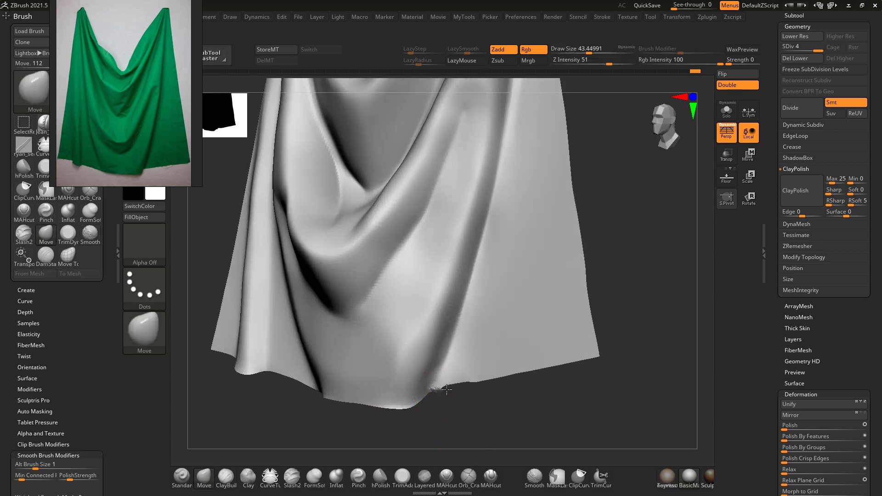
{"action": "key", "text": "ctrl"}
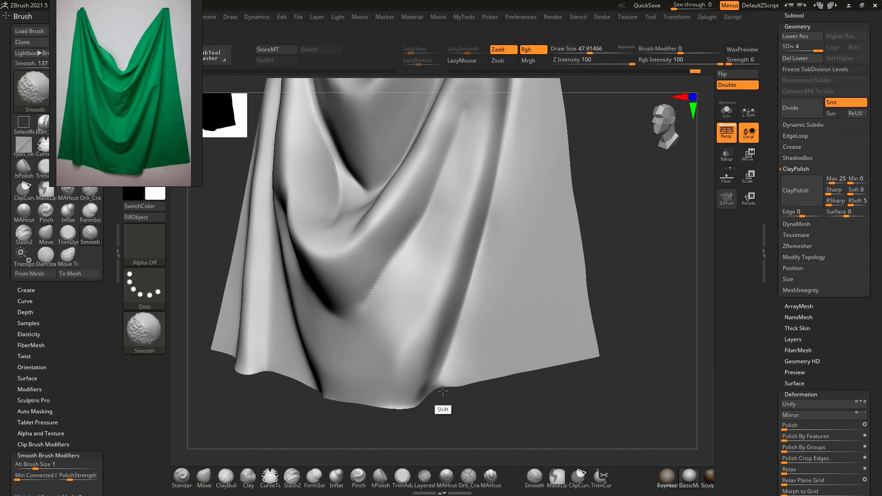
Deepen the right-hand crease at the hem with the DamStandard brush at a draw size of about 82.5 and smooth it
{"action": "key", "text": "b"}
{"action": "key", "text": "d"}
{"action": "key", "text": "s"}
{"action": "key", "text": "bracketright"}
{"action": "key", "text": "bracketright"}
{"action": "key", "text": "bracketright"}
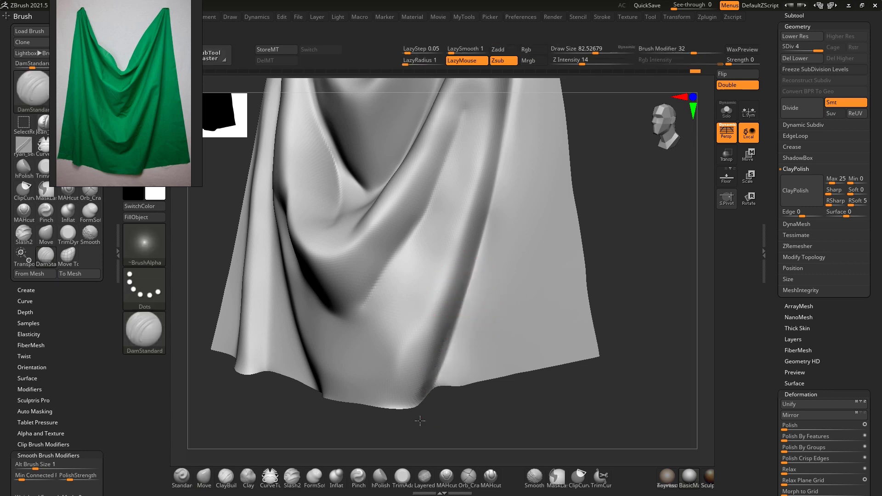
{"action": "left_click_drag", "start_coordinate": [434, 407], "coordinate": [439, 364], "text": "alt"}
{"action": "mouse_move", "coordinate": [462, 408]}
{"action": "left_mouse_down", "text": "shift"}
{"action": "mouse_move", "coordinate": [484, 409]}
{"action": "mouse_move", "coordinate": [447, 390]}
{"action": "left_mouse_up", "text": "shift"}
Refine the lower part of the cloth above the hem with a larger DamStandard brush and check the folds from the front
{"action": "key", "text": "s"}
{"action": "left_click_drag", "start_coordinate": [407, 370], "coordinate": [414, 369]}
{"action": "key", "text": "s"}
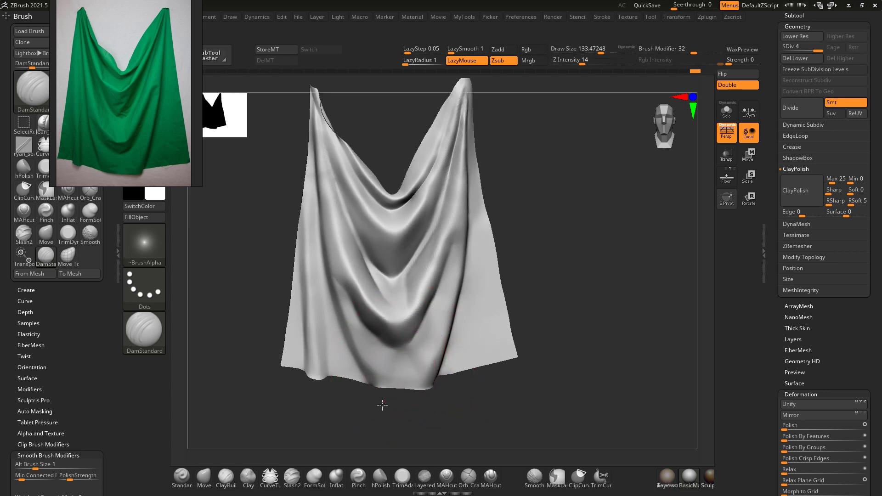
{"action": "key", "text": "shift"}
{"action": "left_click_drag", "start_coordinate": [415, 392], "coordinate": [400, 365], "text": "shift"}
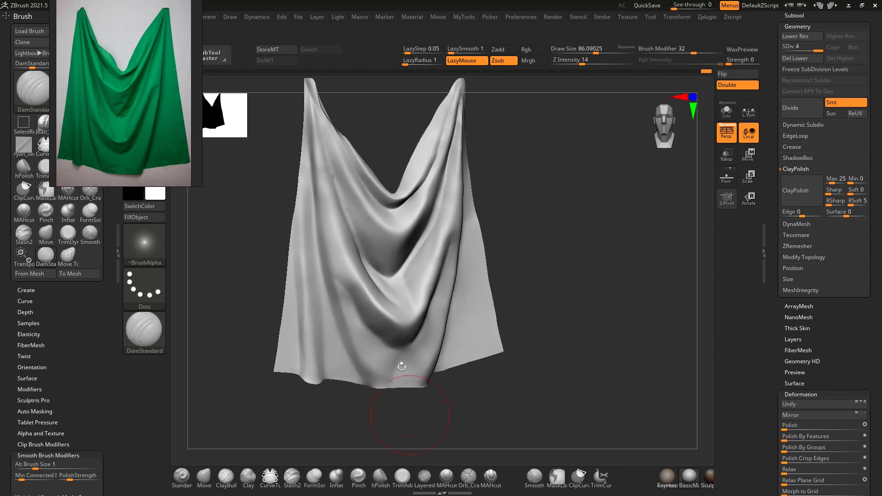
{"action": "mouse_move", "coordinate": [484, 265]}
{"action": "left_mouse_down"}
{"action": "mouse_move", "coordinate": [569, 256]}
{"action": "mouse_move", "coordinate": [519, 250]}
{"action": "left_mouse_up"}
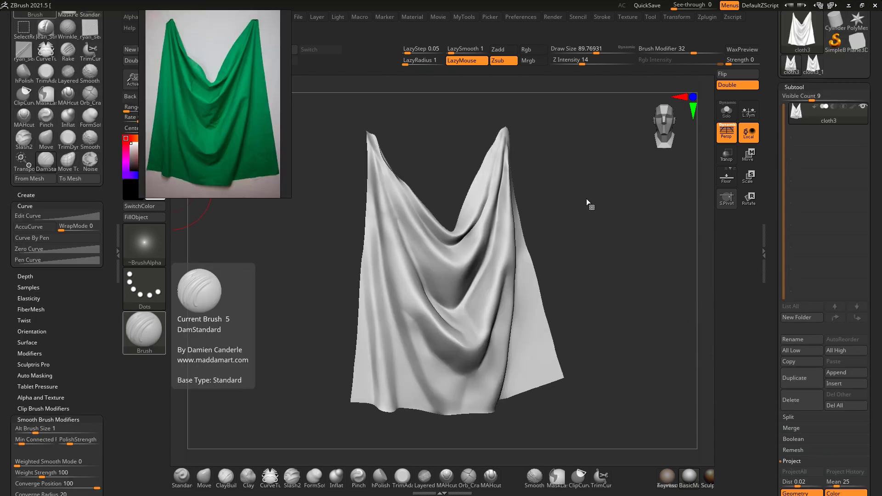
Switch to the Standard brush and set its LazyRadius to 1
{"action": "left_click_drag", "start_coordinate": [92, 200], "coordinate": [91, 295]}
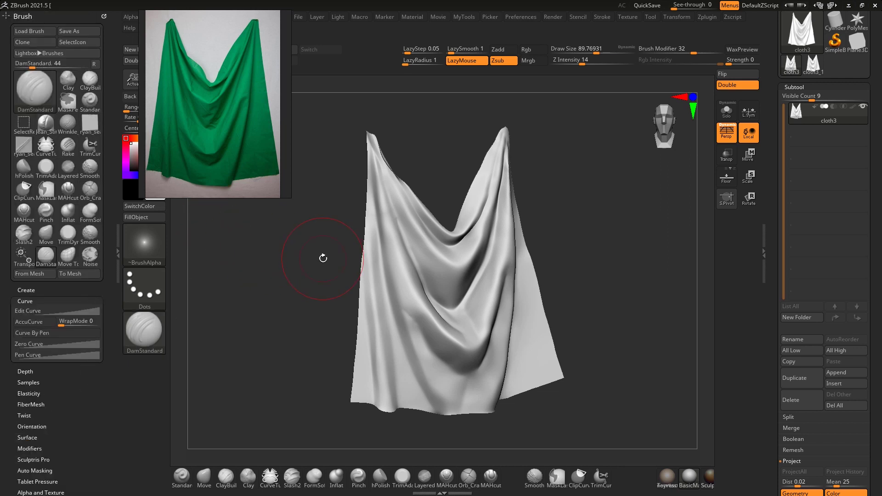
{"action": "key", "text": "b"}
{"action": "key", "text": "s"}
{"action": "key", "text": "t"}
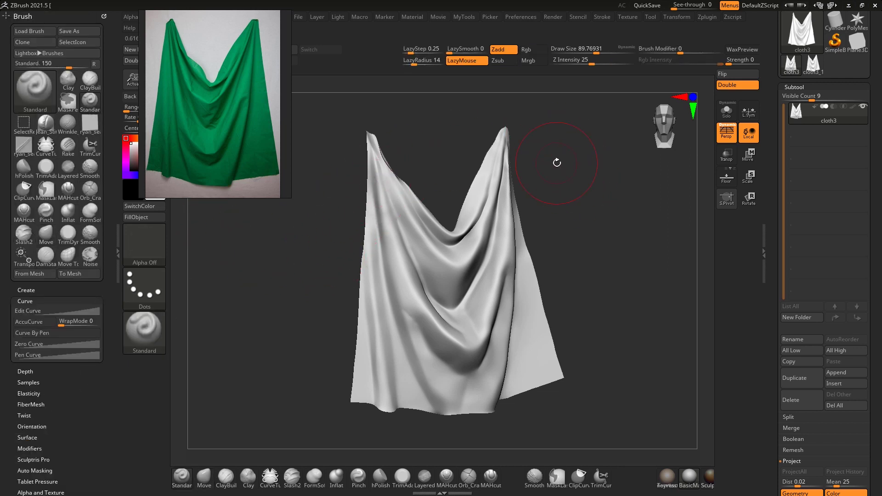
{"action": "key", "text": "shift"}
{"action": "left_click", "coordinate": [406, 61]}
{"action": "type", "text": "1"}
{"action": "key", "text": "Return"}
Open the Snipping Tool with the cloth turned to a three-quarter view
{"action": "left_click_drag", "start_coordinate": [569, 232], "coordinate": [513, 284]}
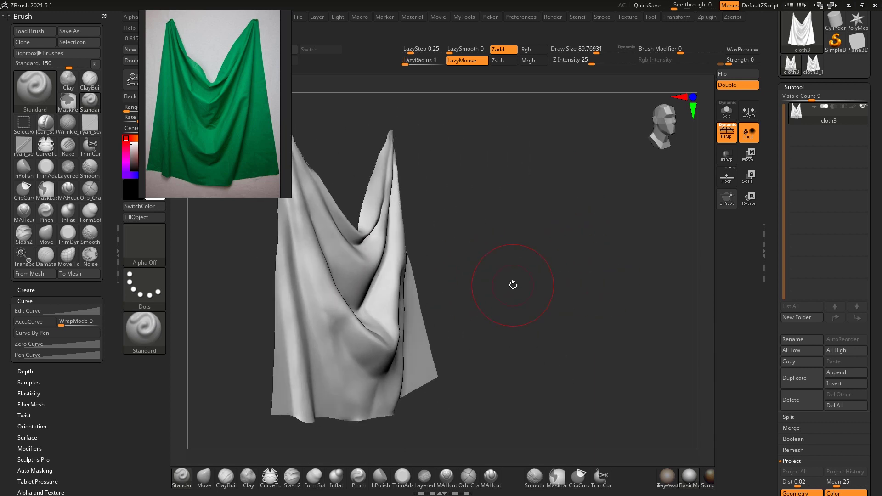
{"action": "key", "text": "super"}
{"action": "type", "text": "c"}
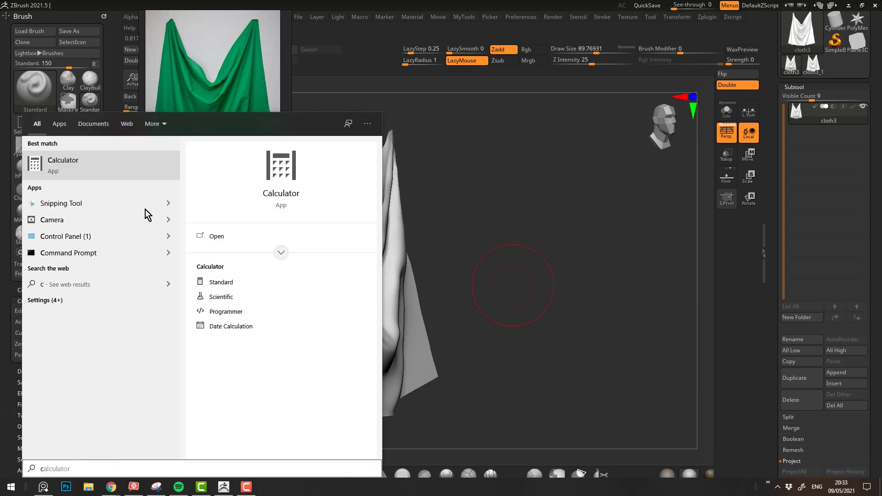
{"action": "left_click", "coordinate": [82, 208]}
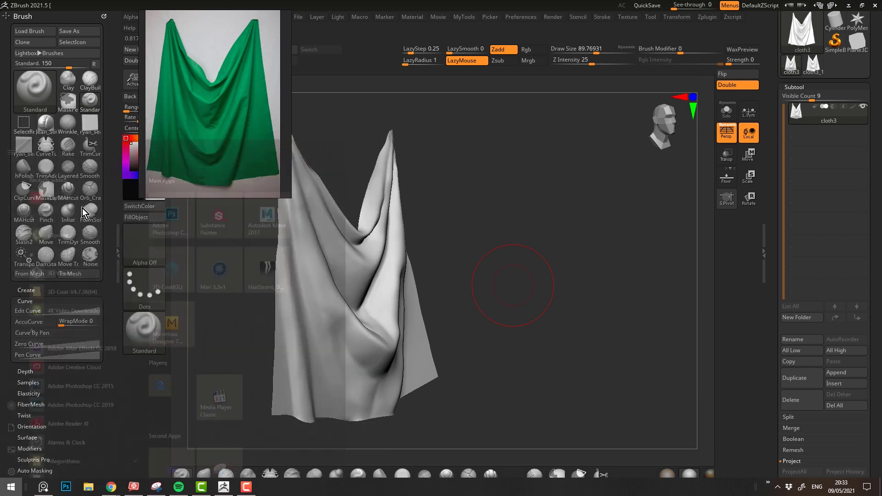
{"action": "key", "text": "BackSpace"}
{"action": "type", "text": "snip"}
{"action": "left_click", "coordinate": [56, 167]}
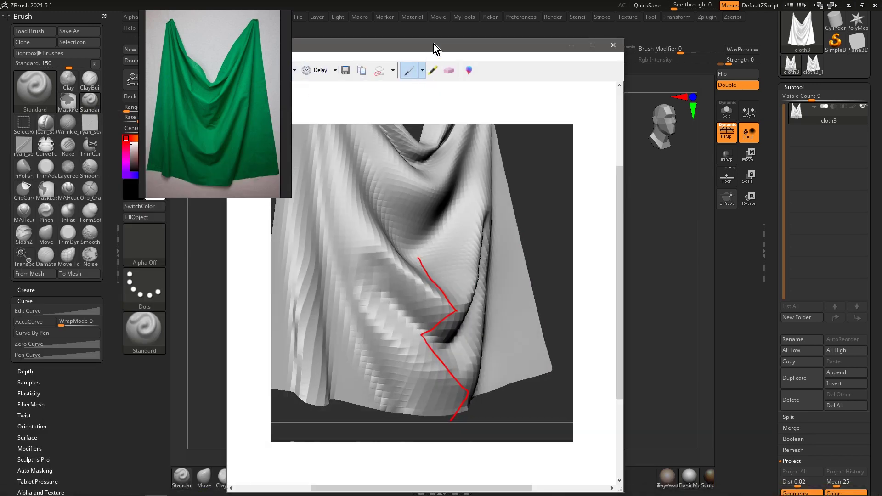
Capture a new snip of the cloth, mark its creases and fold transitions with red pen strokes, and minimize the Snipping Tool
{"action": "left_click_drag", "start_coordinate": [433, 44], "coordinate": [459, 56]}
{"action": "left_click", "coordinate": [361, 72]}
{"action": "left_click_drag", "start_coordinate": [261, 120], "coordinate": [464, 436]}
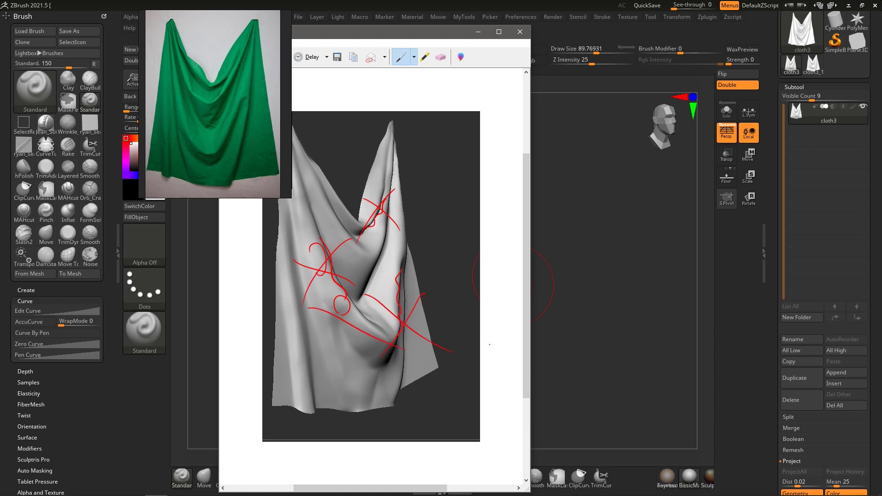
{"action": "left_click", "coordinate": [476, 32]}
Move the green fabric reference aside and leave a snapshot of the cloth on the canvas beside the editable model for comparison
{"action": "mouse_move", "coordinate": [528, 302]}
{"action": "left_mouse_down"}
{"action": "mouse_move", "coordinate": [478, 309]}
{"action": "mouse_move", "coordinate": [484, 353]}
{"action": "mouse_move", "coordinate": [494, 303]}
{"action": "left_mouse_up"}
{"action": "left_click_drag", "start_coordinate": [217, 168], "coordinate": [134, 160]}
{"action": "left_click_drag", "start_coordinate": [240, 271], "coordinate": [425, 273]}
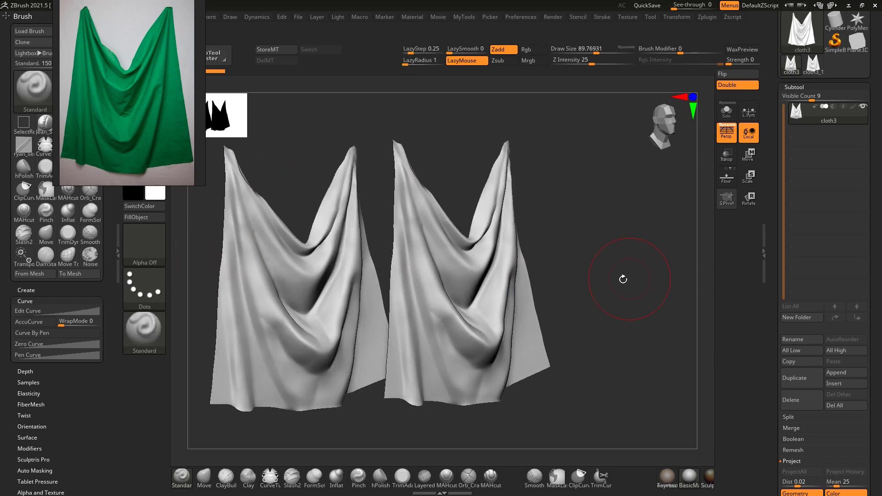
{"action": "left_click_drag", "start_coordinate": [623, 279], "coordinate": [631, 258]}
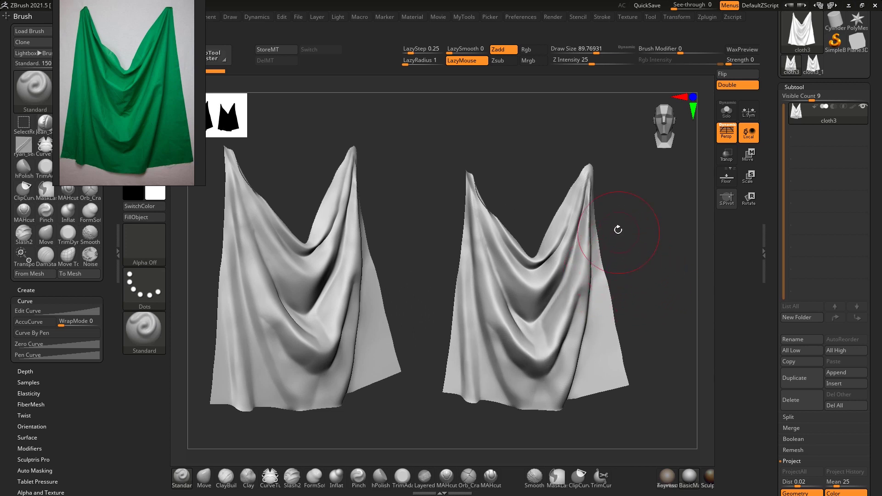
{"action": "left_click_drag", "start_coordinate": [644, 272], "coordinate": [656, 284]}
Mask the cloth by features with Border, Groups and Crease enabled, and check its wireframe
{"action": "left_click_drag", "start_coordinate": [772, 278], "coordinate": [783, 155]}
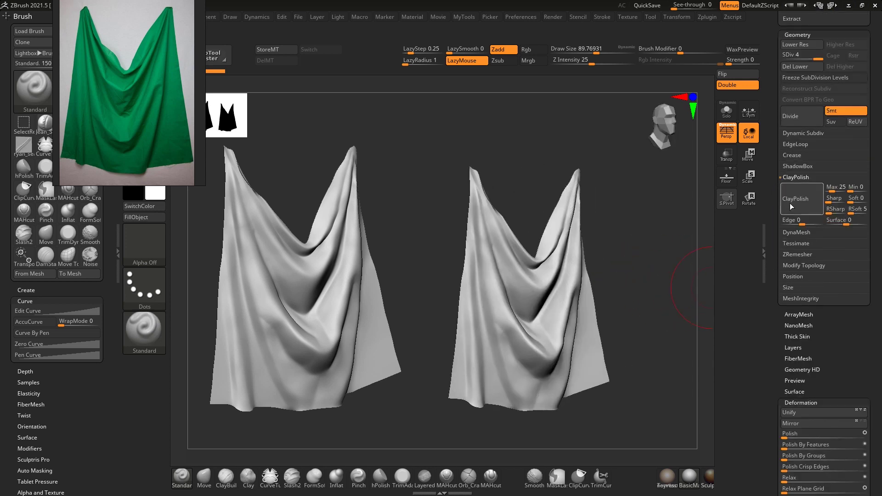
{"action": "left_click_drag", "start_coordinate": [616, 251], "coordinate": [696, 266]}
{"action": "left_click_drag", "start_coordinate": [815, 323], "coordinate": [846, 215]}
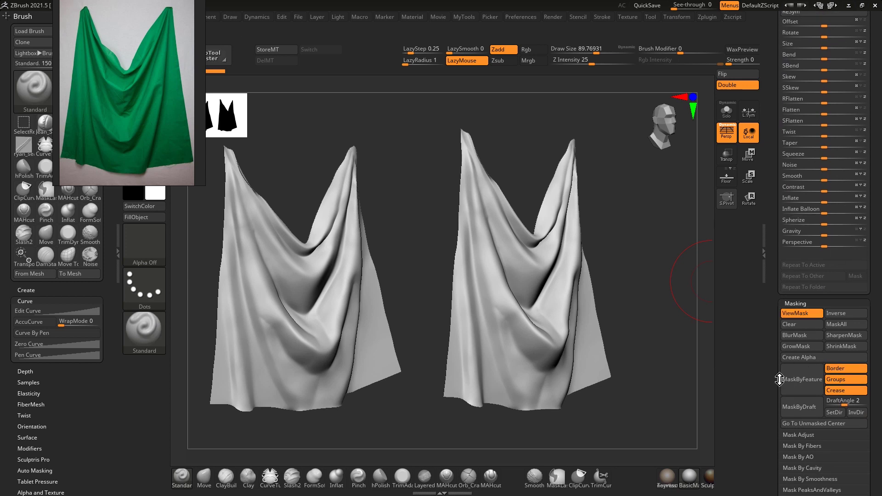
{"action": "left_click", "coordinate": [797, 379]}
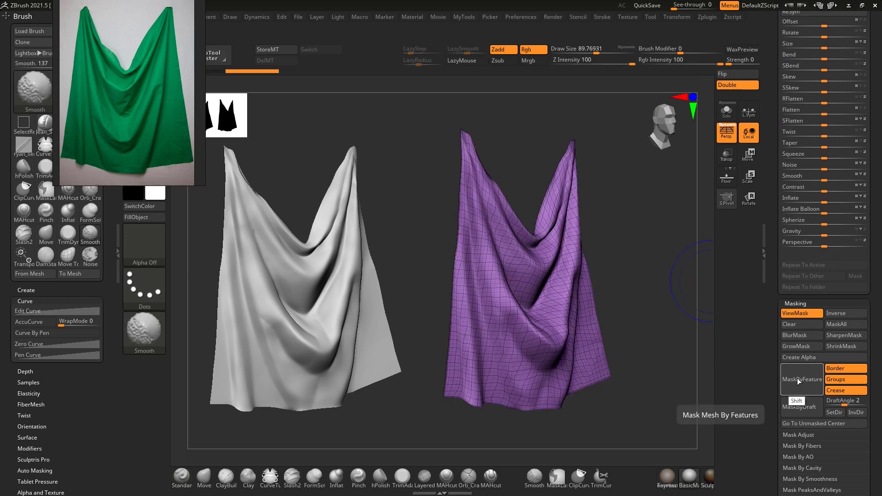
{"action": "key", "text": "shift+f"}
{"action": "key", "text": "d"}
{"action": "key", "text": "d"}
{"action": "key", "text": "d"}
{"action": "key", "text": "shift+f"}
Try the Polish deformation on the cloth at its highest subdivision level and undo the change
{"action": "left_click_drag", "start_coordinate": [772, 172], "coordinate": [772, 232]}
{"action": "left_click_drag", "start_coordinate": [773, 187], "coordinate": [780, 233]}
{"action": "left_click", "coordinate": [806, 274]}
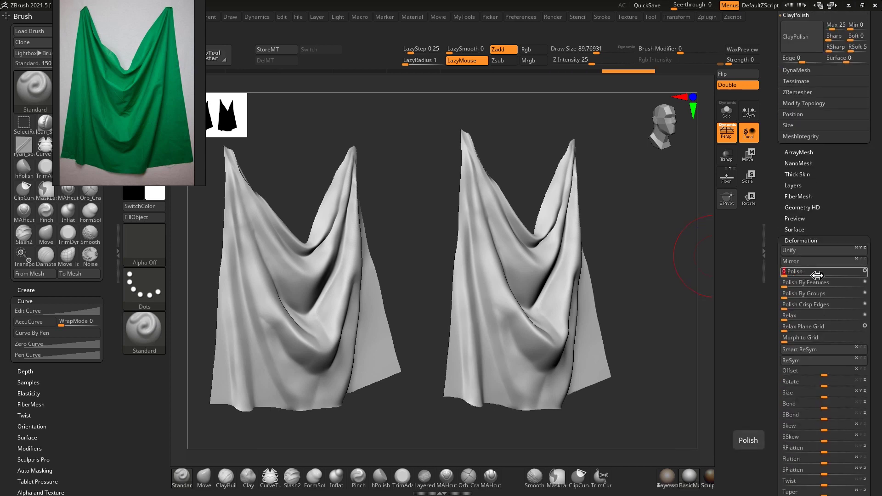
{"action": "left_click_drag", "start_coordinate": [826, 201], "coordinate": [819, 237]}
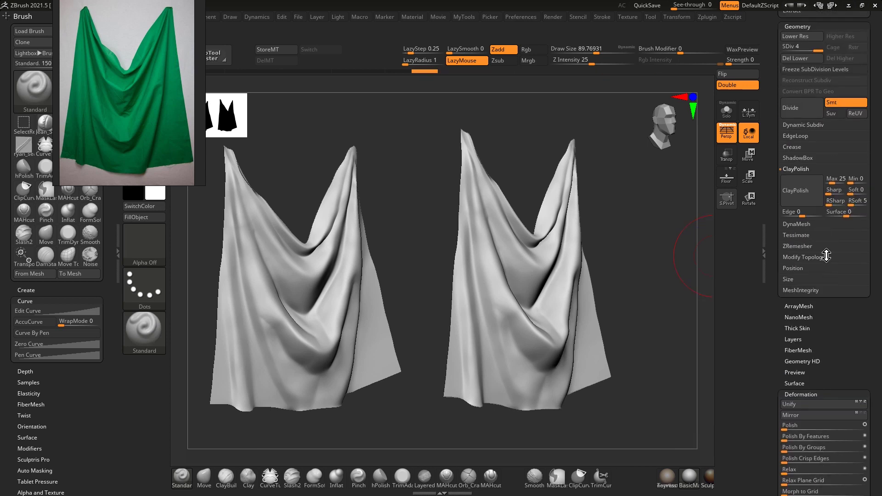
{"action": "key", "text": "ctrl"}
{"action": "left_click_drag", "start_coordinate": [803, 304], "coordinate": [824, 345]}
{"action": "key", "text": "ctrl+z"}
Step the cloth down to subdivision level 2 and apply ClayPolish to it
{"action": "left_click", "coordinate": [799, 237]}
{"action": "key", "text": "shift+d"}
{"action": "key", "text": "shift+d"}
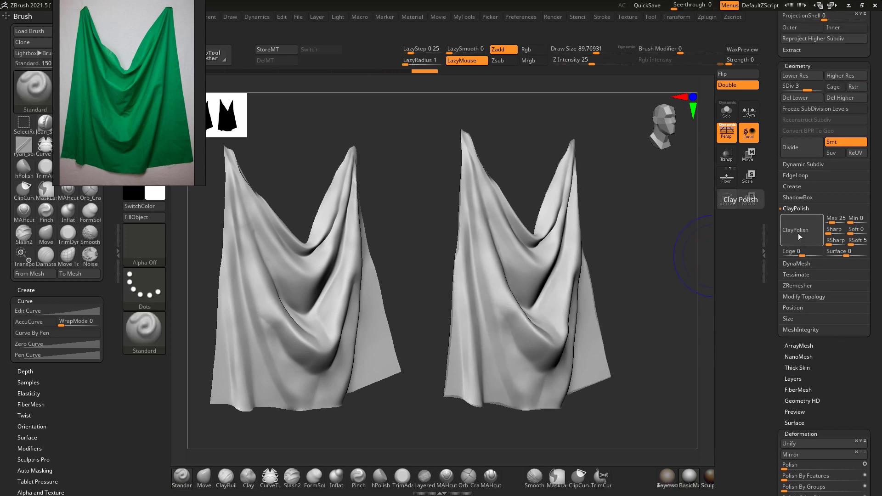
{"action": "key", "text": "d"}
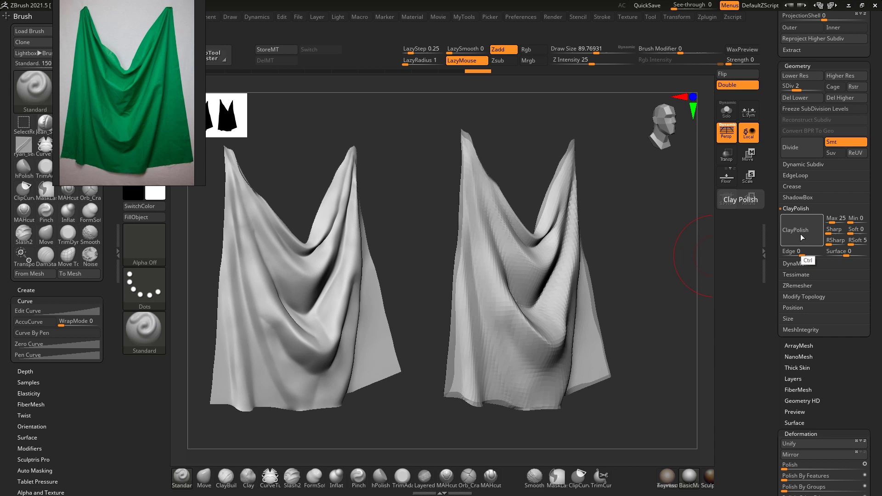
{"action": "left_click", "coordinate": [799, 232]}
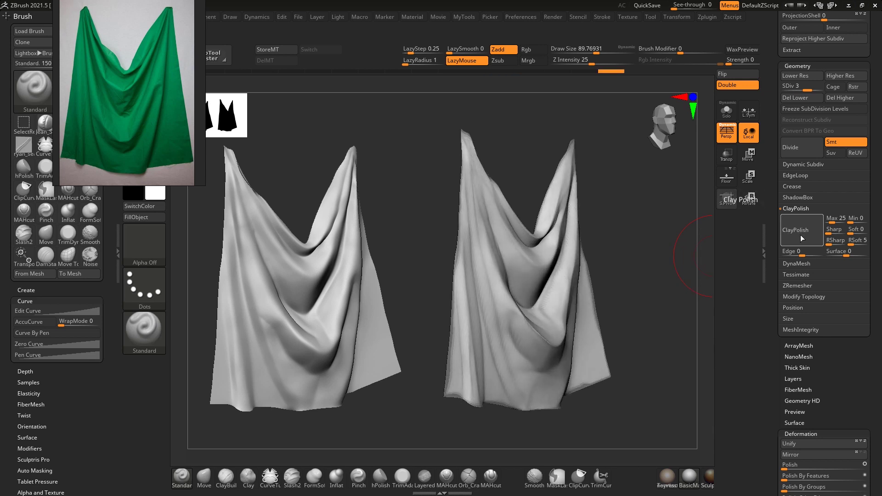
Soften the cloth's folds with the Polish deformation at 27, repeat it at another subdivision level and inspect the folds from several sides
{"action": "left_click_drag", "start_coordinate": [656, 282], "coordinate": [740, 354]}
{"action": "left_click_drag", "start_coordinate": [832, 375], "coordinate": [806, 301]}
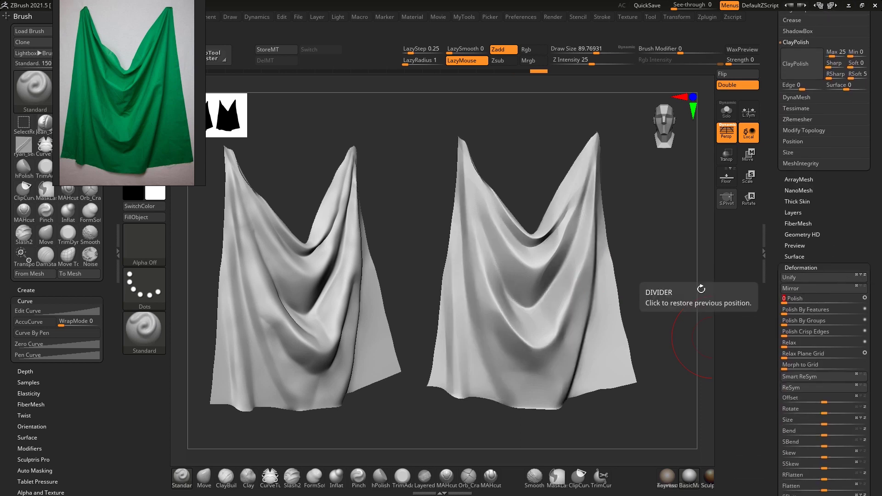
{"action": "left_click_drag", "start_coordinate": [626, 240], "coordinate": [648, 244]}
{"action": "scroll", "coordinate": [775, 350], "scroll_direction": "down", "scroll_amount": 10}
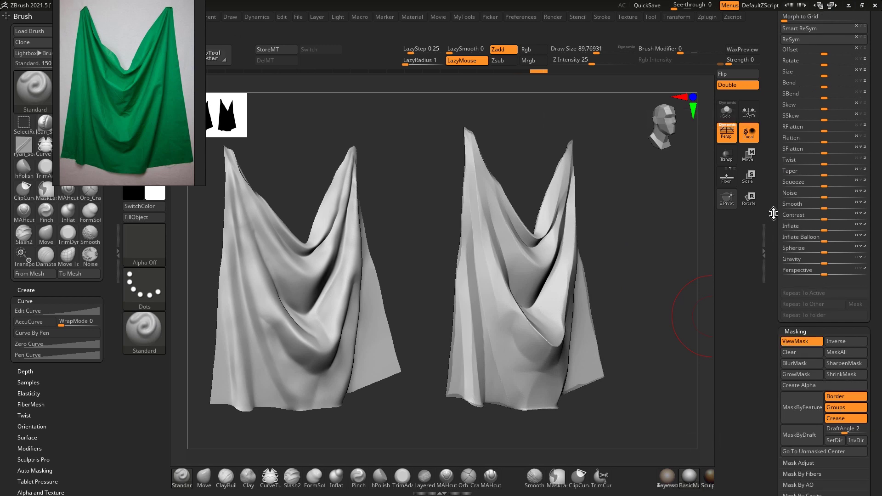
{"action": "scroll", "coordinate": [776, 276], "scroll_direction": "up", "scroll_amount": 9}
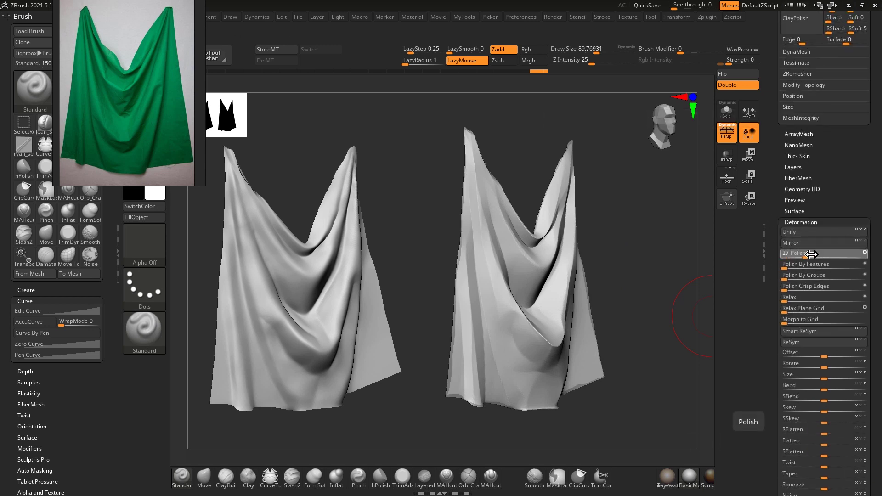
{"action": "key", "text": "ctrl"}
{"action": "key", "text": "shift+d"}
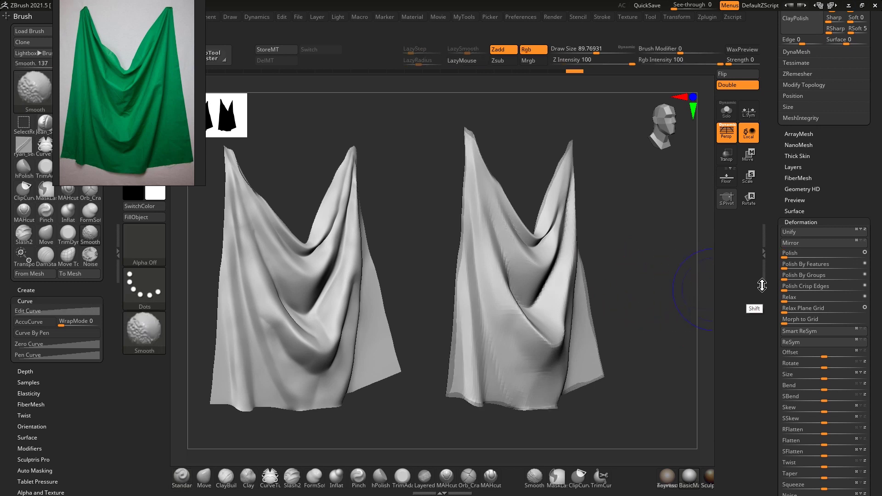
{"action": "left_click", "coordinate": [796, 254]}
{"action": "left_click_drag", "start_coordinate": [660, 291], "coordinate": [642, 270]}
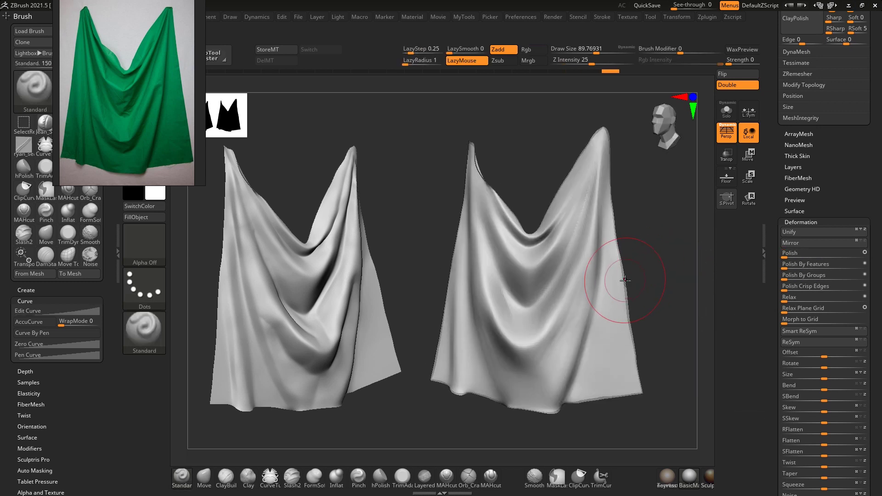
{"action": "left_click_drag", "start_coordinate": [648, 266], "coordinate": [568, 303]}
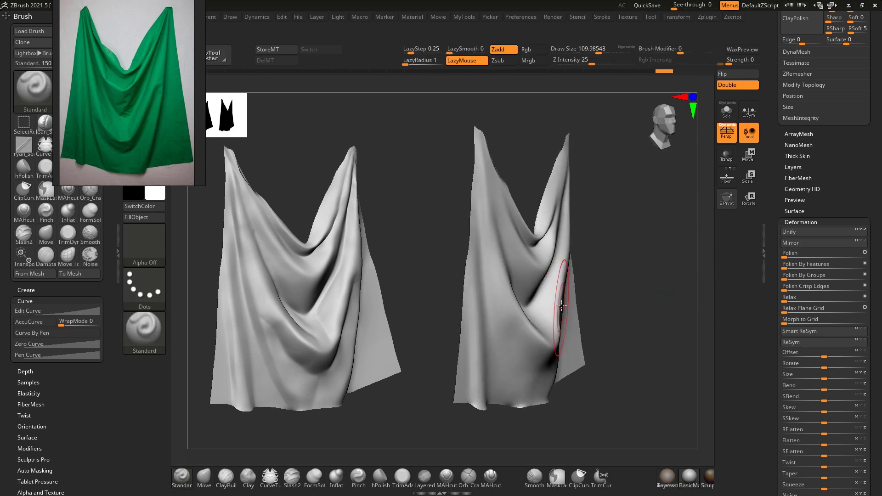
Adjust the left side of the large draped fold with the Move brush at a draw size of about 86
{"action": "key", "text": "b"}
{"action": "key", "text": "m"}
{"action": "key", "text": "v"}
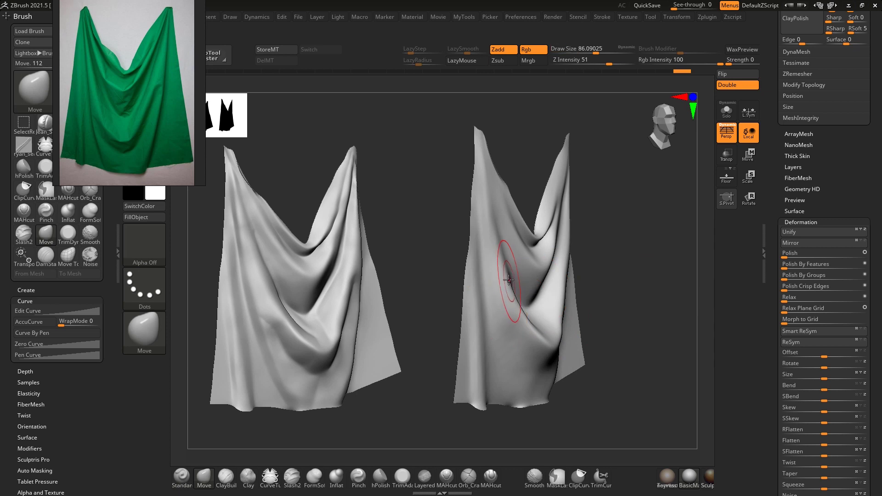
{"action": "left_click_drag", "start_coordinate": [512, 292], "coordinate": [627, 275]}
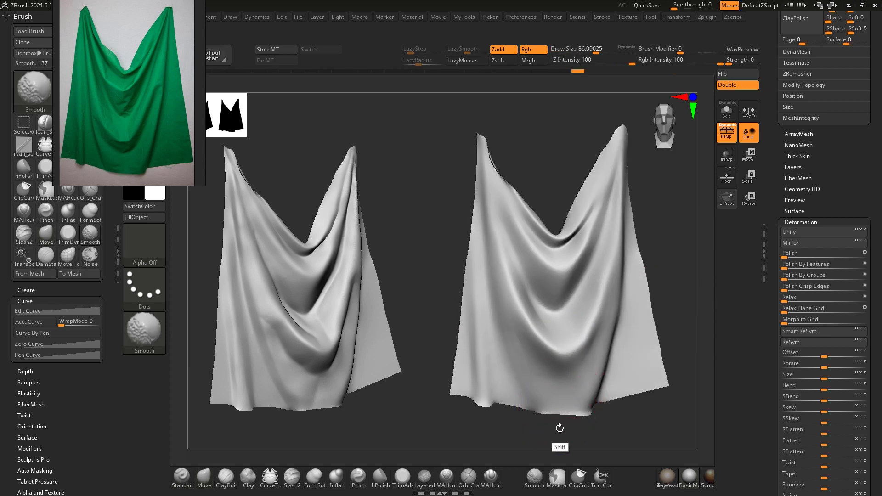
Refine the hem near the right-hand crease with the Standard brush at a draw size of about 63 and undo the last stroke
{"action": "left_click_drag", "start_coordinate": [559, 429], "coordinate": [542, 447], "text": "alt"}
{"action": "mouse_move", "coordinate": [542, 446]}
{"action": "right_mouse_down", "text": "alt"}
{"action": "mouse_move", "coordinate": [535, 381]}
{"action": "mouse_move", "coordinate": [588, 384]}
{"action": "mouse_move", "coordinate": [588, 370]}
{"action": "right_mouse_up", "text": "alt"}
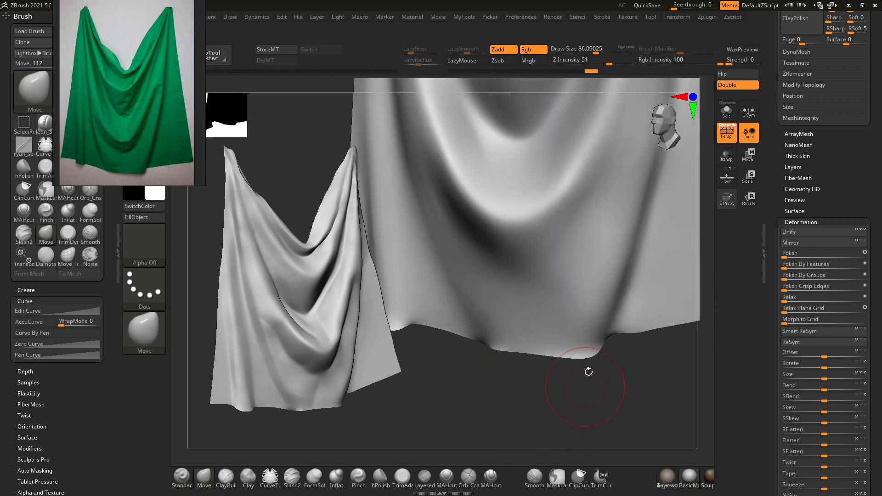
{"action": "key", "text": "b"}
{"action": "key", "text": "s"}
{"action": "key", "text": "t"}
{"action": "key", "text": "ctrl+shift+z"}
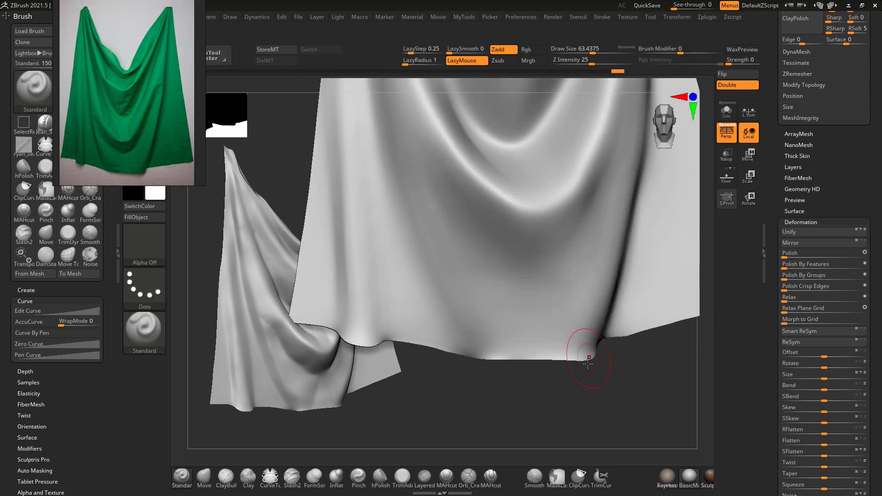
{"action": "right_click_drag", "start_coordinate": [569, 386], "coordinate": [580, 354]}
{"action": "key", "text": "ctrl+shift+z"}
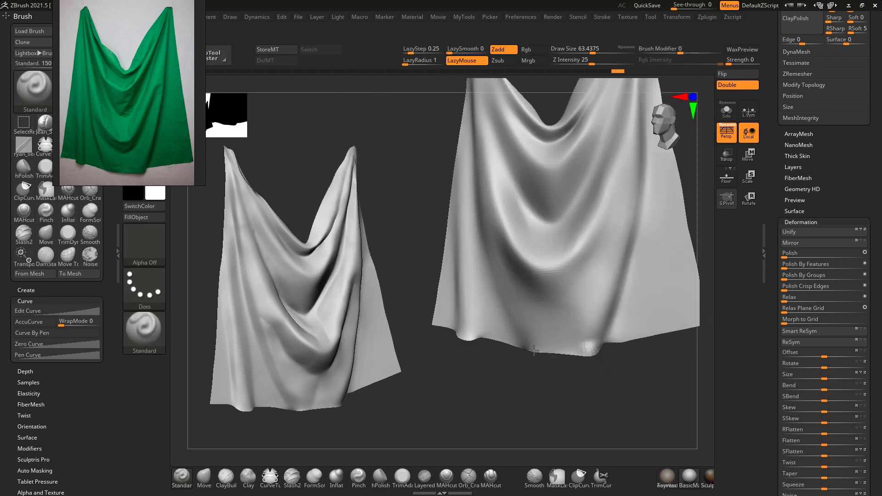
{"action": "key", "text": "ctrl+z"}
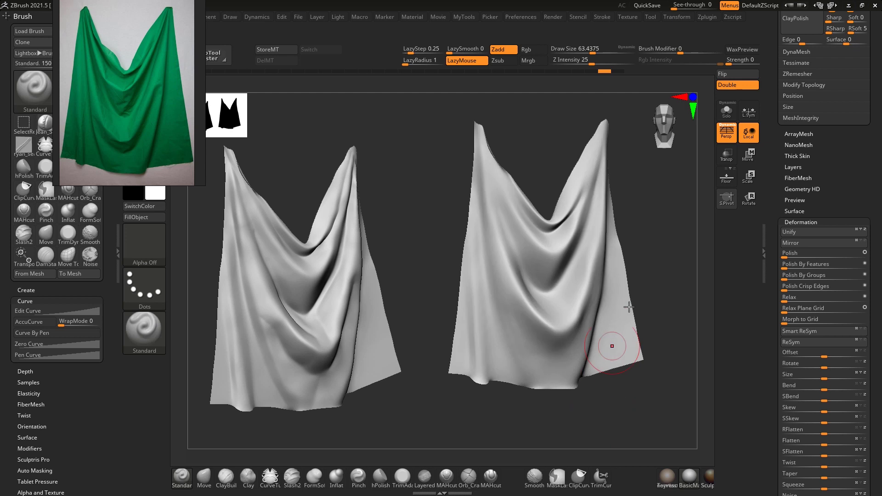
Smooth the draped folds across the middle and lower part of the cloth at a draw size of about 101.5
{"action": "mouse_move", "coordinate": [448, 240]}
{"action": "left_mouse_down"}
{"action": "mouse_move", "coordinate": [407, 225]}
{"action": "mouse_move", "coordinate": [418, 250]}
{"action": "mouse_move", "coordinate": [401, 254]}
{"action": "mouse_move", "coordinate": [407, 247]}
{"action": "mouse_move", "coordinate": [429, 258]}
{"action": "left_mouse_up"}
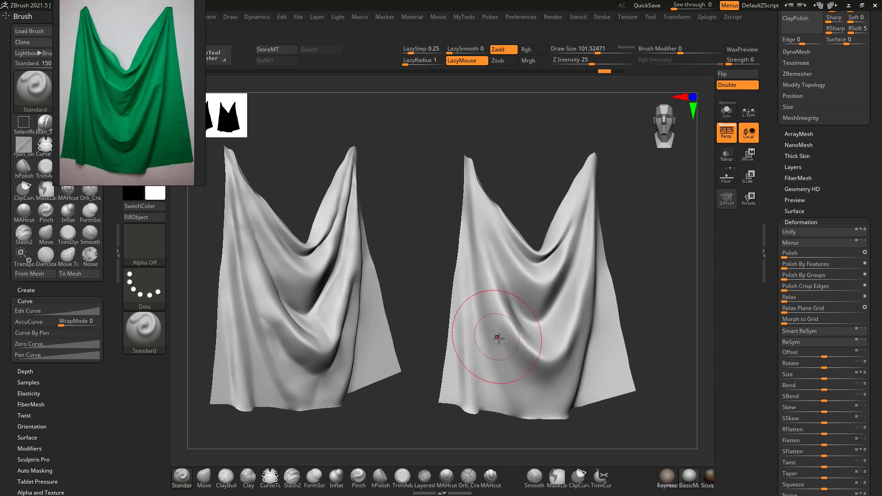
{"action": "left_click_drag", "start_coordinate": [496, 300], "coordinate": [582, 318], "text": "shift"}
{"action": "left_click_drag", "start_coordinate": [563, 374], "coordinate": [467, 318], "text": "shift"}
{"action": "left_click_drag", "start_coordinate": [640, 296], "coordinate": [654, 274]}
{"action": "mouse_move", "coordinate": [514, 328]}
{"action": "left_mouse_down", "text": "shift"}
{"action": "mouse_move", "coordinate": [546, 375]}
{"action": "mouse_move", "coordinate": [598, 362]}
{"action": "left_mouse_up", "text": "shift"}
{"action": "mouse_move", "coordinate": [644, 309]}
{"action": "left_mouse_down"}
{"action": "mouse_move", "coordinate": [651, 285]}
{"action": "mouse_move", "coordinate": [464, 307]}
{"action": "left_mouse_up"}
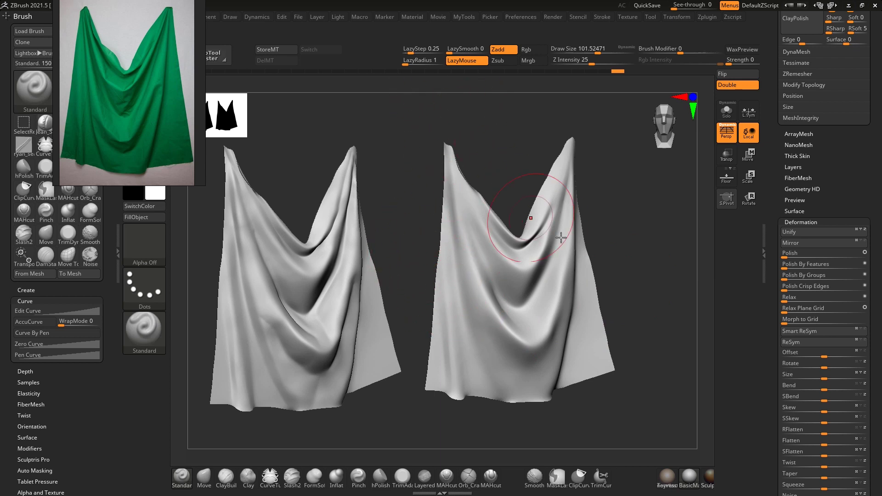
Set the Standard brush's Z Intensity to 7 and its LazyRadius to 17
{"action": "type", "text": "u10"}
{"action": "left_click_drag", "start_coordinate": [578, 61], "coordinate": [569, 62]}
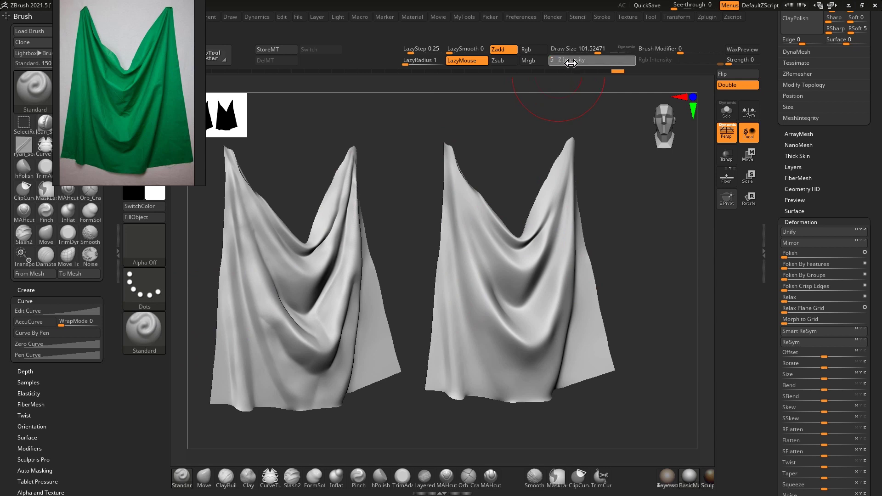
{"action": "mouse_move", "coordinate": [406, 63]}
{"action": "left_mouse_down"}
{"action": "mouse_move", "coordinate": [414, 72]}
{"action": "mouse_move", "coordinate": [405, 88]}
{"action": "mouse_move", "coordinate": [419, 72]}
{"action": "left_mouse_up"}
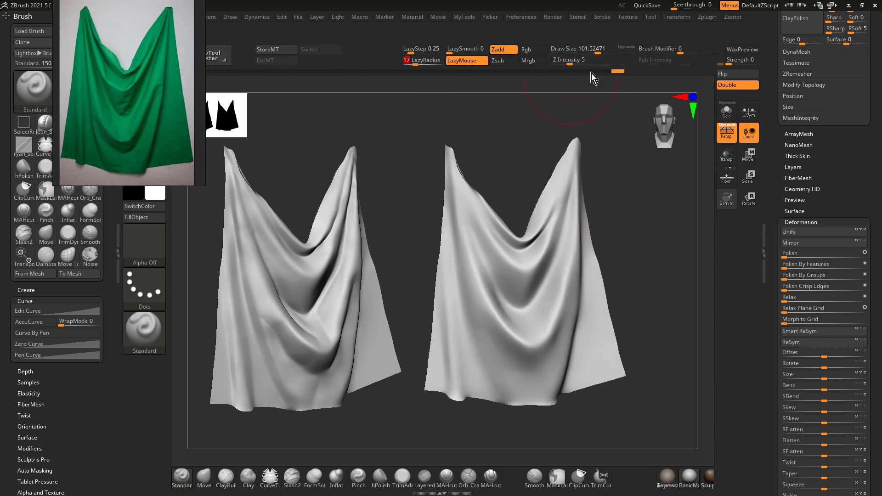
{"action": "mouse_move", "coordinate": [409, 170]}
{"action": "left_mouse_down", "text": "alt"}
{"action": "mouse_move", "coordinate": [412, 227]}
{"action": "mouse_move", "coordinate": [402, 153]}
{"action": "left_mouse_up", "text": "alt"}
{"action": "left_click", "coordinate": [574, 65]}
Reshape the middle of the cloth's hem with the Move brush
{"action": "mouse_move", "coordinate": [526, 437]}
{"action": "left_mouse_down"}
{"action": "mouse_move", "coordinate": [561, 425]}
{"action": "mouse_move", "coordinate": [563, 397]}
{"action": "mouse_move", "coordinate": [552, 393]}
{"action": "left_mouse_up"}
{"action": "key", "text": "s"}
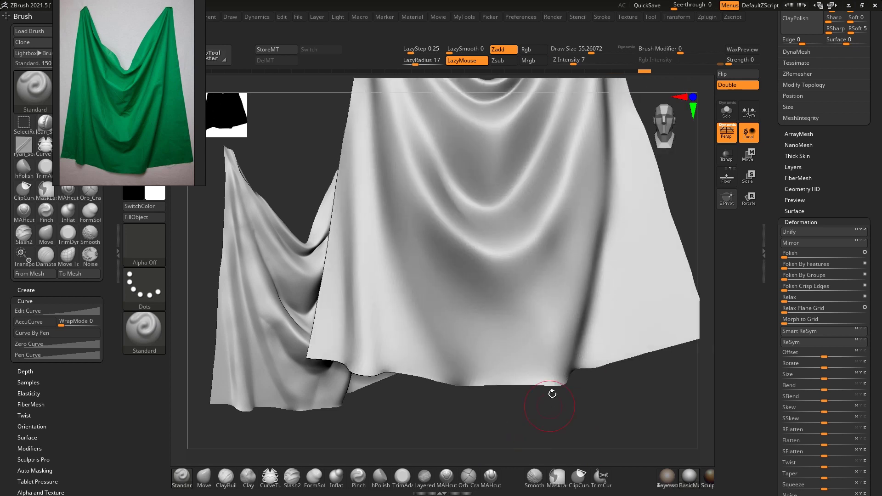
{"action": "key", "text": "b"}
{"action": "key", "text": "m"}
{"action": "key", "text": "v"}
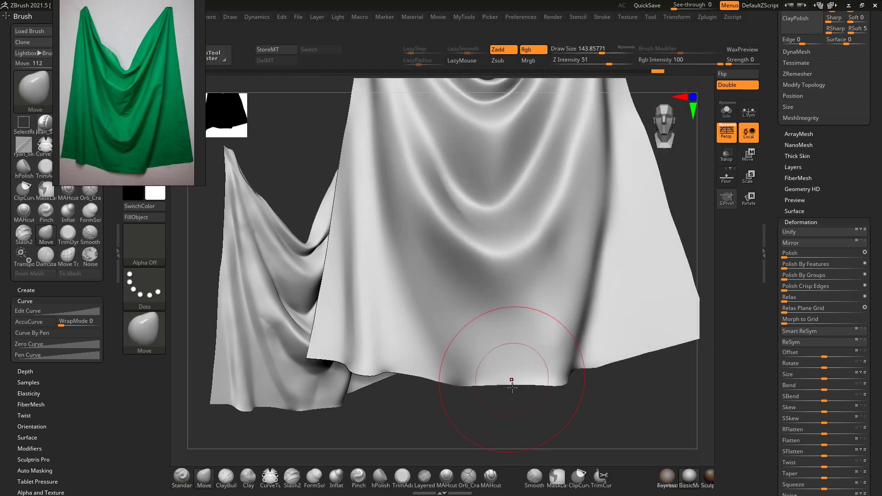
{"action": "left_click_drag", "start_coordinate": [459, 407], "coordinate": [420, 349]}
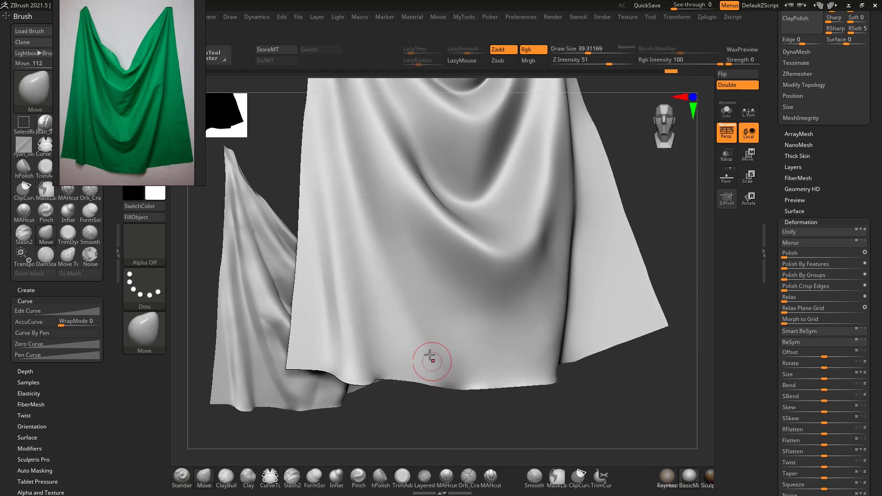
Switch to the DamStandard brush for the hem and set its LazyRadius to 5
{"action": "key", "text": "b"}
{"action": "key", "text": "d"}
{"action": "key", "text": "s"}
{"action": "left_click_drag", "start_coordinate": [457, 419], "coordinate": [463, 405]}
{"action": "left_click_drag", "start_coordinate": [407, 60], "coordinate": [410, 61]}
{"action": "left_click_drag", "start_coordinate": [296, 161], "coordinate": [386, 135], "text": "alt"}
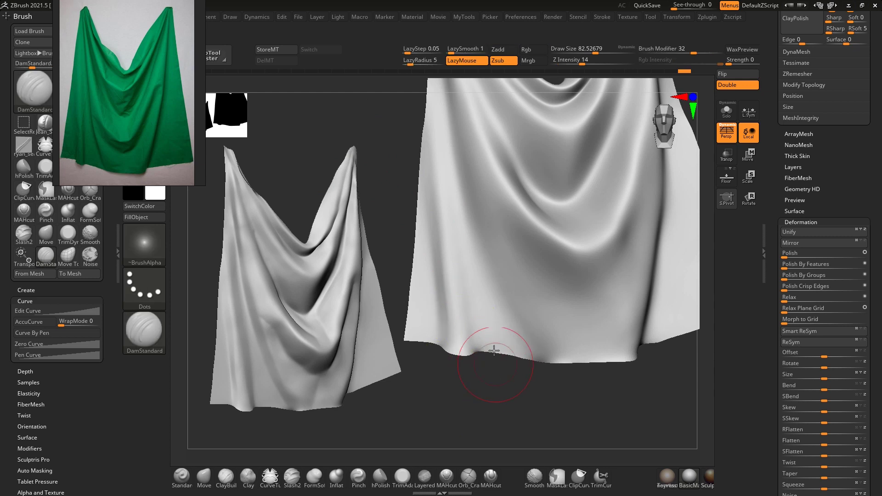
Undo the last hem stroke and try a diagonal DamStandard crease across the lower left of the cloth
{"action": "key", "text": "ctrl+z"}
{"action": "left_click_drag", "start_coordinate": [538, 394], "coordinate": [552, 414]}
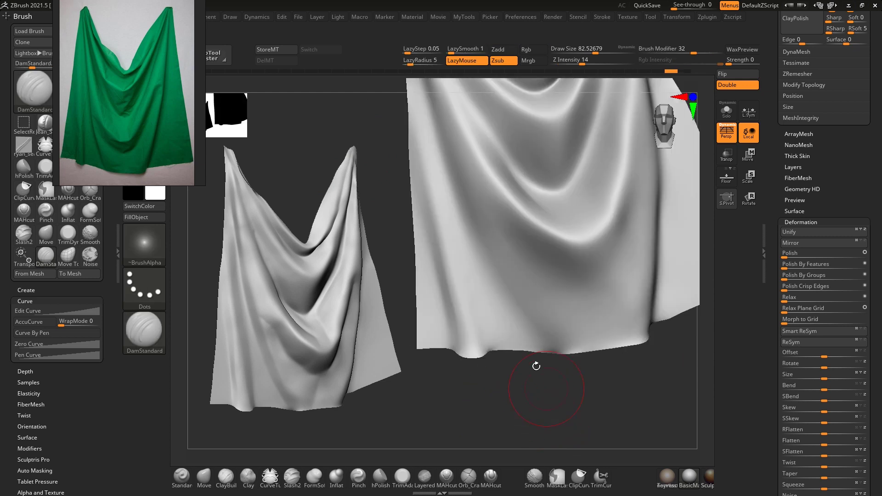
{"action": "left_click_drag", "start_coordinate": [487, 264], "coordinate": [551, 345]}
{"action": "key", "text": "ctrl+z"}
Carve long creases down the cloth's left side with the DamStandard brush at a draw size of about 82.5
{"action": "left_click_drag", "start_coordinate": [453, 176], "coordinate": [465, 214]}
{"action": "mouse_move", "coordinate": [507, 385]}
{"action": "left_mouse_down", "text": "alt"}
{"action": "mouse_move", "coordinate": [512, 364]}
{"action": "mouse_move", "coordinate": [533, 401]}
{"action": "left_mouse_up", "text": "alt"}
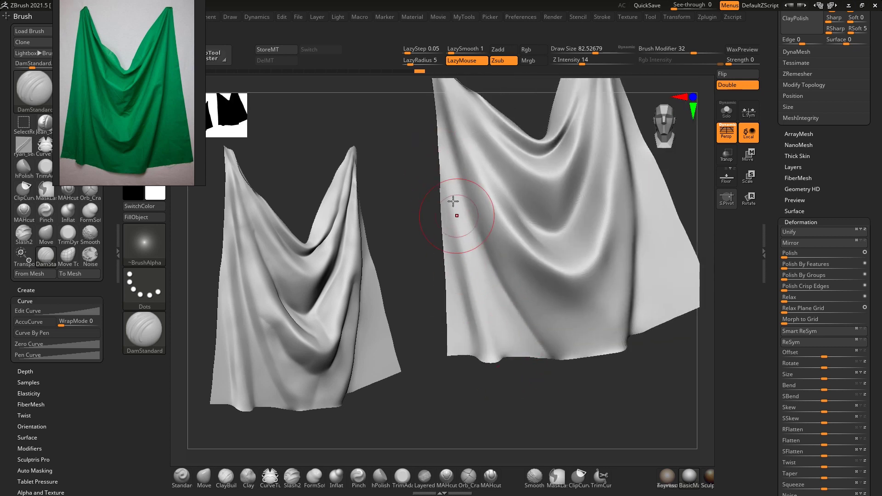
{"action": "left_click_drag", "start_coordinate": [432, 171], "coordinate": [462, 211], "text": "alt"}
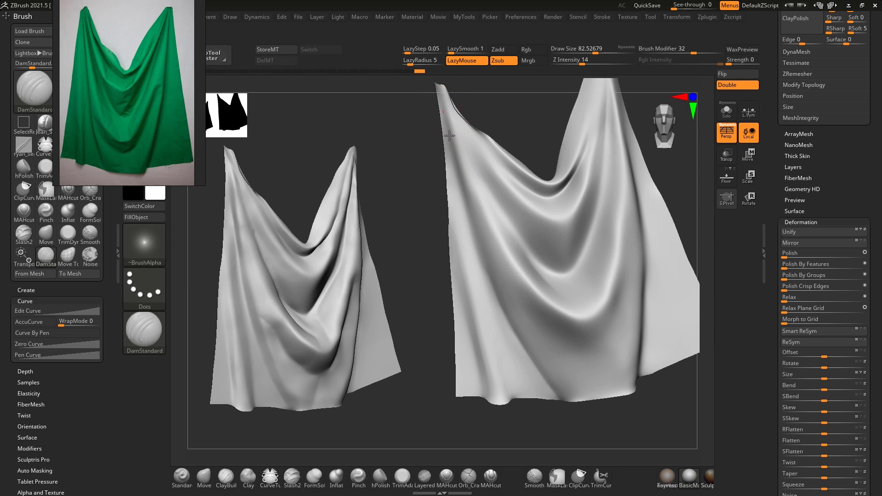
{"action": "left_click_drag", "start_coordinate": [448, 141], "coordinate": [475, 225]}
{"action": "left_click_drag", "start_coordinate": [459, 174], "coordinate": [481, 244]}
{"action": "left_click_drag", "start_coordinate": [469, 195], "coordinate": [499, 296]}
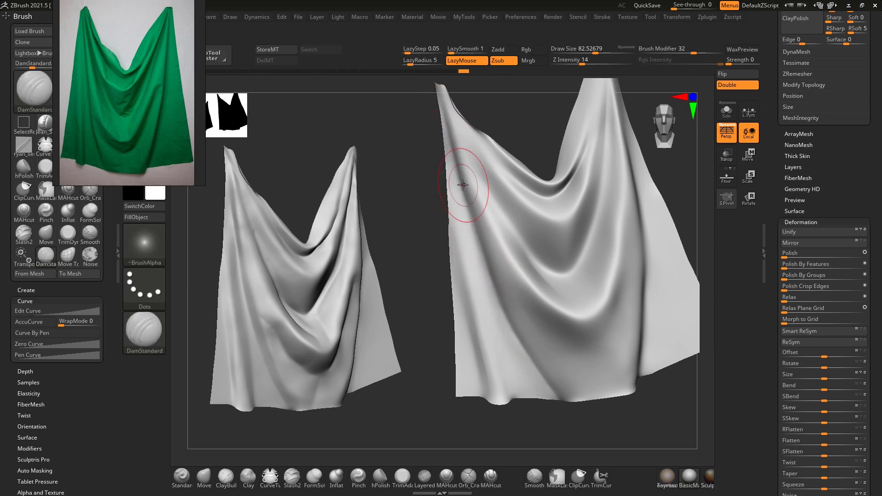
Refine and smooth the long fold running down the right side of the cloth
{"action": "mouse_move", "coordinate": [427, 209]}
{"action": "left_mouse_down"}
{"action": "mouse_move", "coordinate": [409, 199]}
{"action": "mouse_move", "coordinate": [624, 173]}
{"action": "mouse_move", "coordinate": [576, 156]}
{"action": "mouse_move", "coordinate": [560, 275]}
{"action": "left_mouse_up"}
{"action": "left_click_drag", "start_coordinate": [620, 266], "coordinate": [559, 327]}
{"action": "left_click_drag", "start_coordinate": [565, 260], "coordinate": [554, 361]}
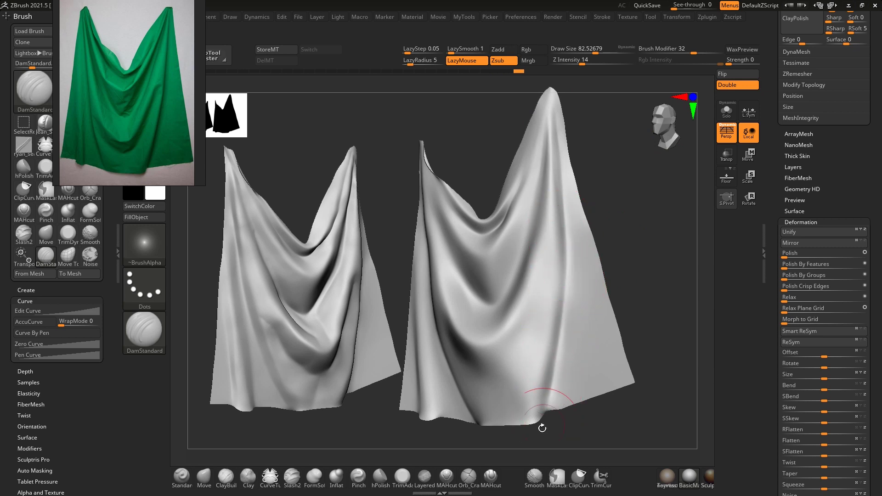
{"action": "left_click_drag", "start_coordinate": [541, 423], "coordinate": [553, 346]}
{"action": "left_click_drag", "start_coordinate": [564, 385], "coordinate": [556, 430], "text": "alt"}
{"action": "left_click_drag", "start_coordinate": [554, 321], "coordinate": [562, 170], "text": "shift"}
{"action": "mouse_move", "coordinate": [636, 269]}
{"action": "left_mouse_down"}
{"action": "mouse_move", "coordinate": [612, 254]}
{"action": "mouse_move", "coordinate": [623, 239]}
{"action": "mouse_move", "coordinate": [652, 237]}
{"action": "left_mouse_up"}
{"action": "left_click_drag", "start_coordinate": [546, 226], "coordinate": [521, 341], "text": "shift"}
{"action": "mouse_move", "coordinate": [613, 294]}
{"action": "left_mouse_down"}
{"action": "mouse_move", "coordinate": [602, 287]}
{"action": "mouse_move", "coordinate": [604, 315]}
{"action": "mouse_move", "coordinate": [627, 302]}
{"action": "mouse_move", "coordinate": [632, 315]}
{"action": "left_mouse_up"}
{"action": "key", "text": "bracketleft"}
{"action": "left_click_drag", "start_coordinate": [612, 284], "coordinate": [622, 276]}
Capture the lower-right part of the cloth with Snipping Tool and sketch fold profiles on it in red
{"action": "key", "text": "super"}
{"action": "type", "text": "snip"}
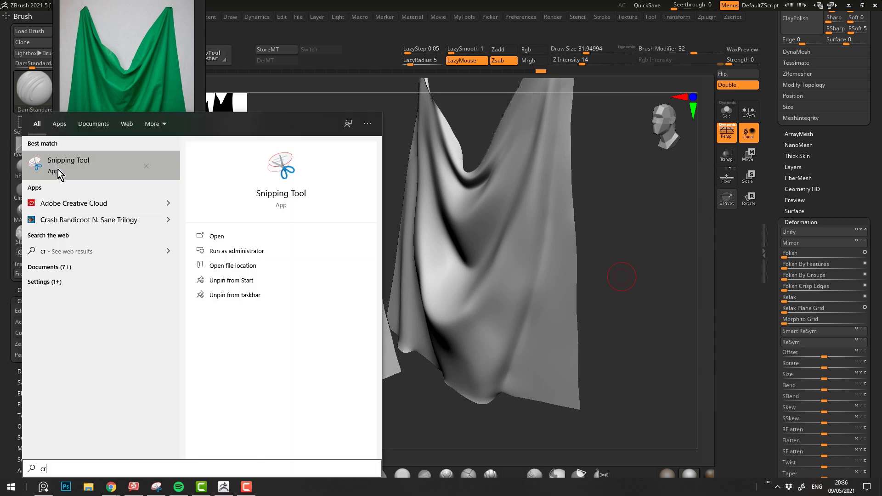
{"action": "left_click", "coordinate": [59, 171]}
{"action": "left_click", "coordinate": [223, 63]}
{"action": "left_click_drag", "start_coordinate": [437, 227], "coordinate": [650, 404]}
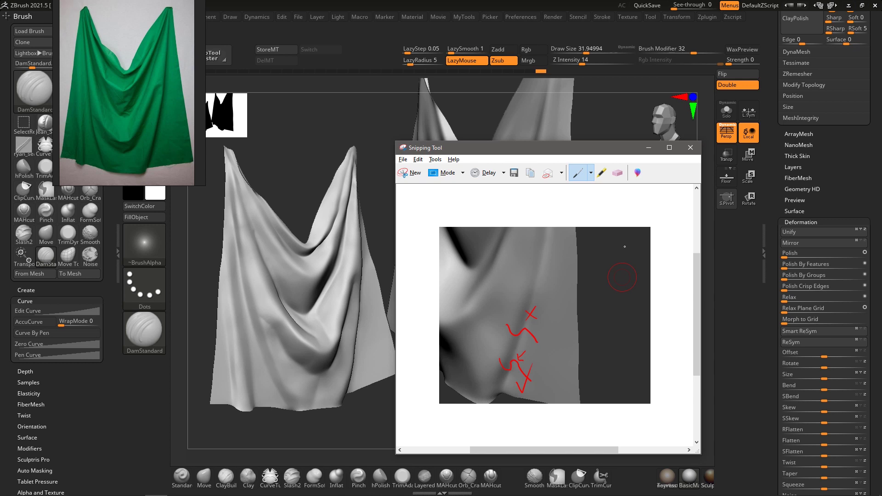
{"action": "left_click", "coordinate": [649, 148]}
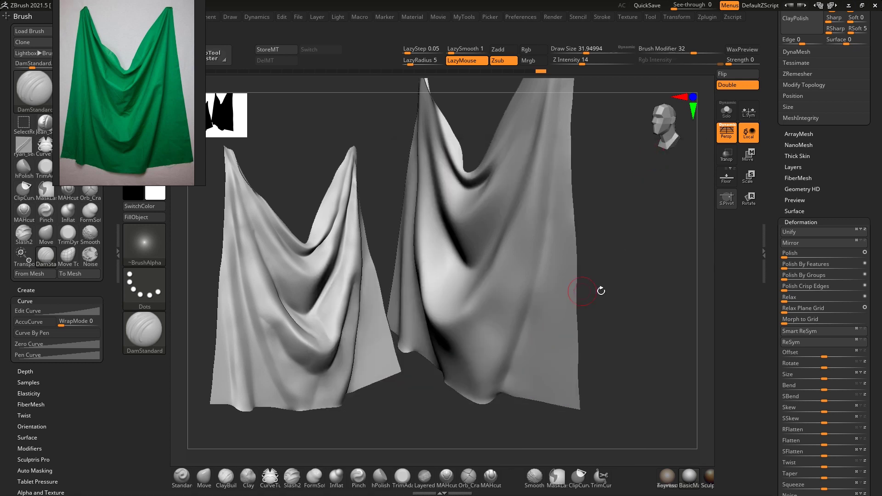
Deepen the groove along the right-hand fold by carving inward with the Standard brush
{"action": "left_click_drag", "start_coordinate": [600, 291], "coordinate": [618, 261]}
{"action": "key", "text": "s"}
{"action": "left_click", "coordinate": [545, 249]}
{"action": "key", "text": "b"}
{"action": "key", "text": "s"}
{"action": "key", "text": "t"}
{"action": "mouse_move", "coordinate": [556, 160]}
{"action": "left_mouse_down", "text": "alt"}
{"action": "mouse_move", "coordinate": [540, 271]}
{"action": "mouse_move", "coordinate": [494, 416]}
{"action": "left_mouse_up", "text": "alt"}
{"action": "left_click_drag", "start_coordinate": [527, 325], "coordinate": [560, 175], "text": "alt"}
{"action": "key", "text": "bracketright"}
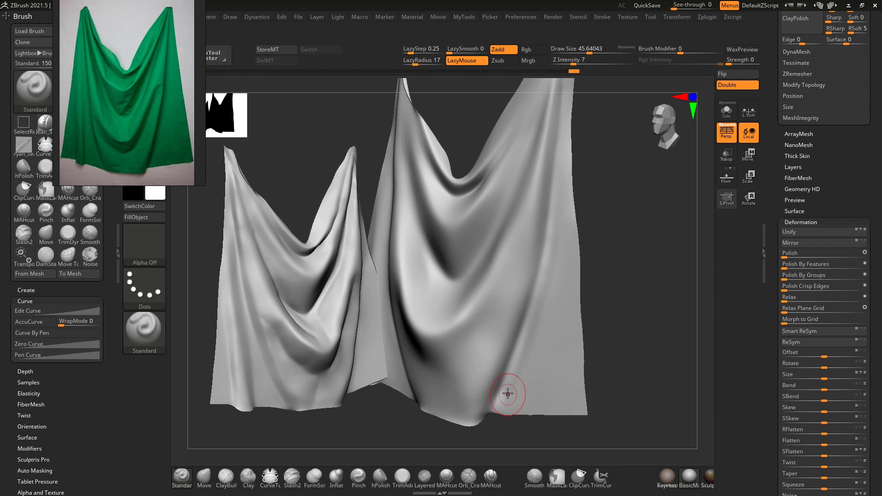
Try narrower grooves down the right-hand fold with the Standard brush at a draw size of about 28.7
{"action": "key", "text": "bracketleft"}
{"action": "key", "text": "bracketleft"}
{"action": "mouse_move", "coordinate": [586, 178]}
{"action": "left_mouse_down", "text": "alt"}
{"action": "mouse_move", "coordinate": [570, 257]}
{"action": "mouse_move", "coordinate": [536, 320]}
{"action": "left_mouse_up", "text": "alt"}
{"action": "left_click_drag", "start_coordinate": [547, 230], "coordinate": [536, 299], "text": "alt"}
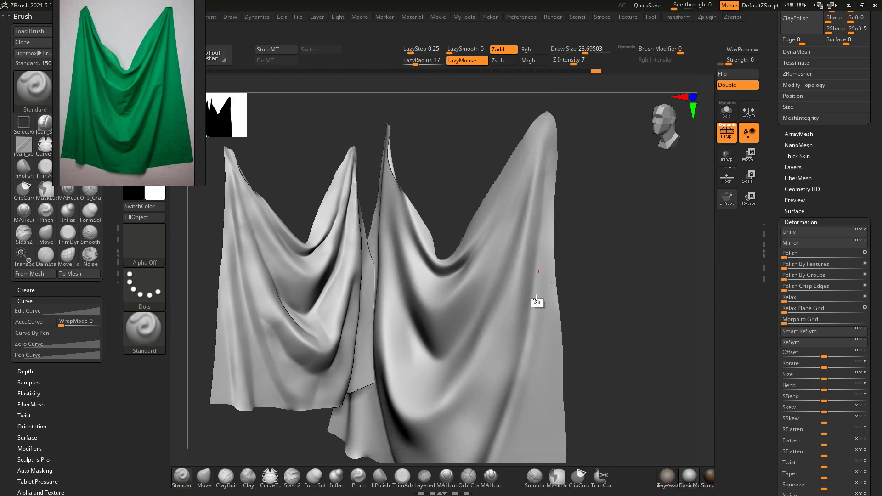
{"action": "key", "text": "ctrl+z"}
{"action": "key", "text": "ctrl+z"}
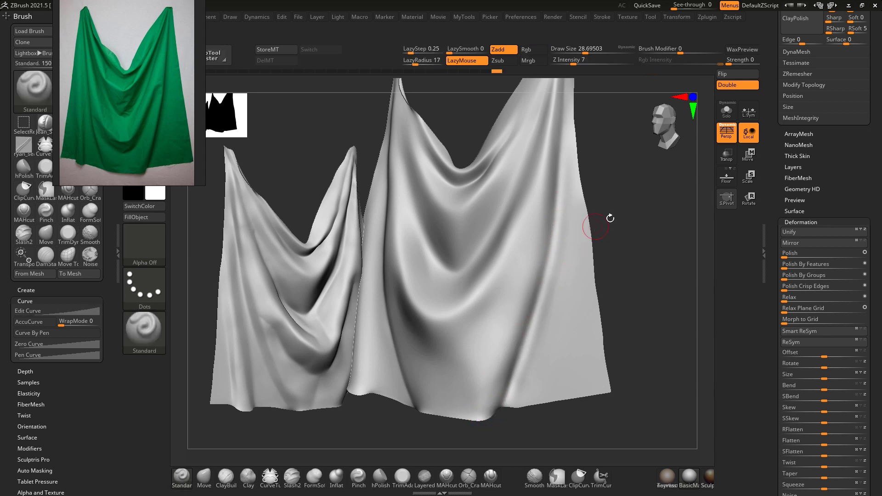
{"action": "key", "text": "ctrl+z"}
Carve a narrow groove down the cloth's left side at a draw size of about 28.7 and smooth the lower-left fold
{"action": "mouse_move", "coordinate": [632, 236]}
{"action": "left_mouse_down"}
{"action": "mouse_move", "coordinate": [634, 222]}
{"action": "mouse_move", "coordinate": [647, 243]}
{"action": "mouse_move", "coordinate": [624, 250]}
{"action": "left_mouse_up"}
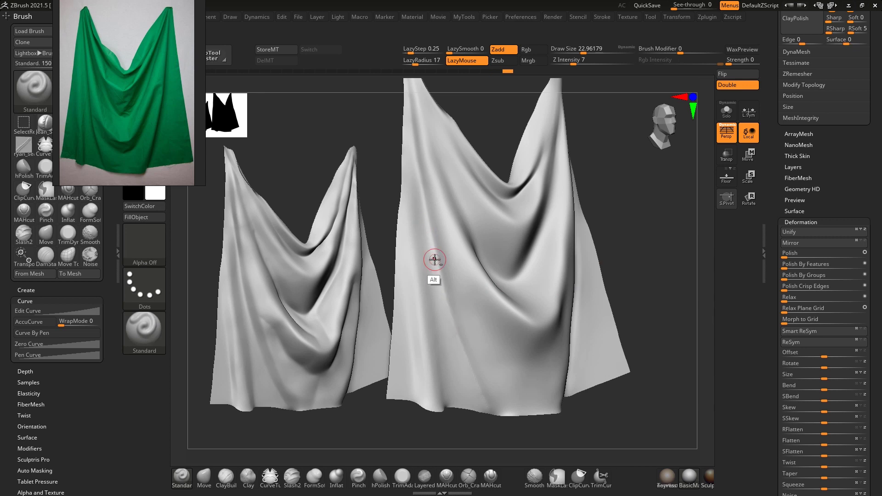
{"action": "key", "text": "bracketright"}
{"action": "left_click_drag", "start_coordinate": [448, 331], "coordinate": [420, 171], "text": "alt"}
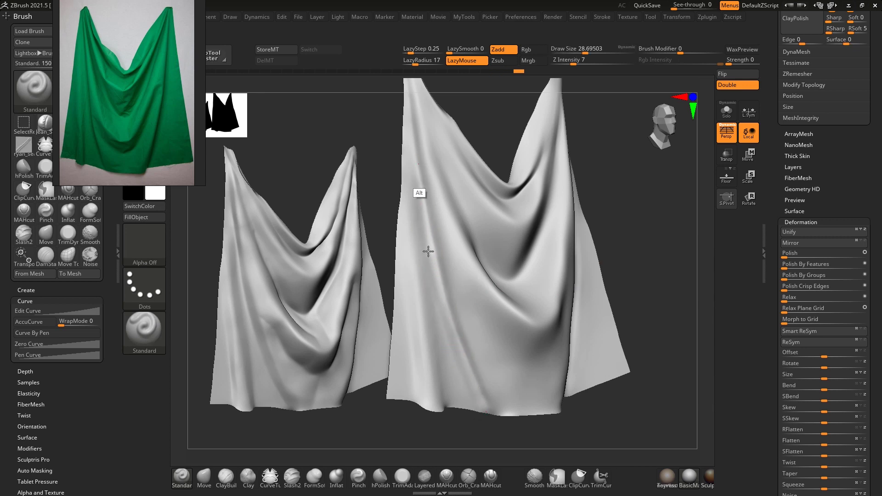
{"action": "key", "text": "shift"}
{"action": "key", "text": "shift"}
{"action": "left_click_drag", "start_coordinate": [471, 343], "coordinate": [483, 390], "text": "shift"}
{"action": "left_click_drag", "start_coordinate": [474, 422], "coordinate": [569, 400]}
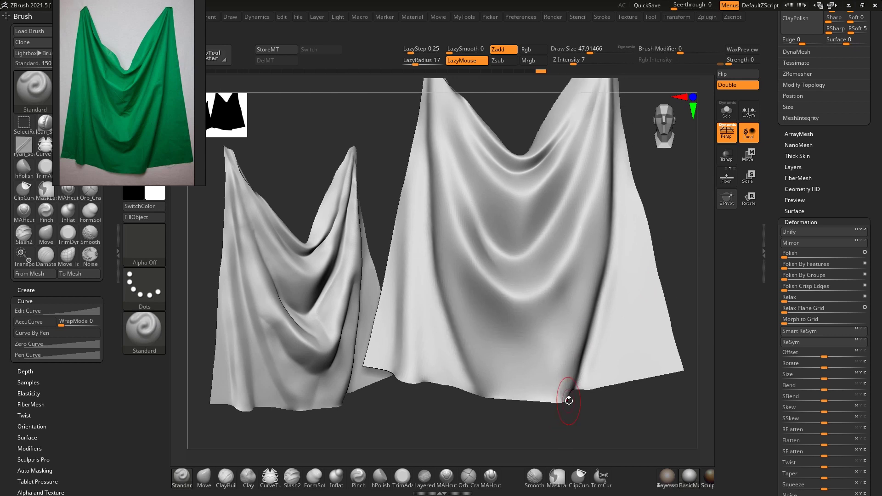
Capture the green fabric reference with Snipping Tool and trace its main folds in red
{"action": "key", "text": "super"}
{"action": "type", "text": "cr"}
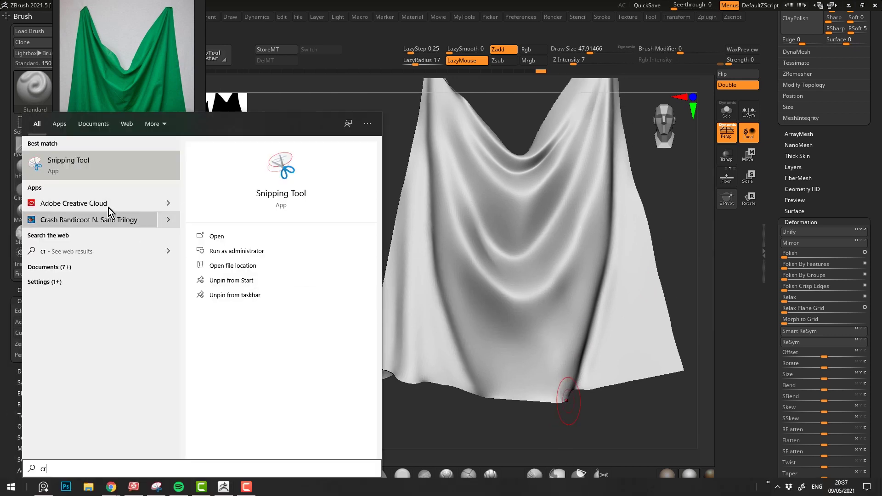
{"action": "key", "text": "Return"}
{"action": "left_click", "coordinate": [416, 177]}
{"action": "left_click_drag", "start_coordinate": [83, 74], "coordinate": [199, 216]}
{"action": "left_click_drag", "start_coordinate": [222, 3], "coordinate": [534, 126]}
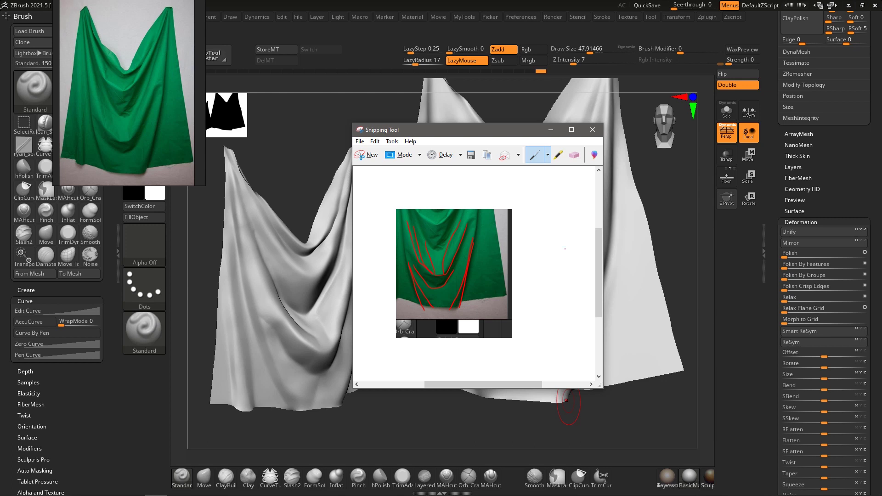
{"action": "left_click", "coordinate": [552, 134]}
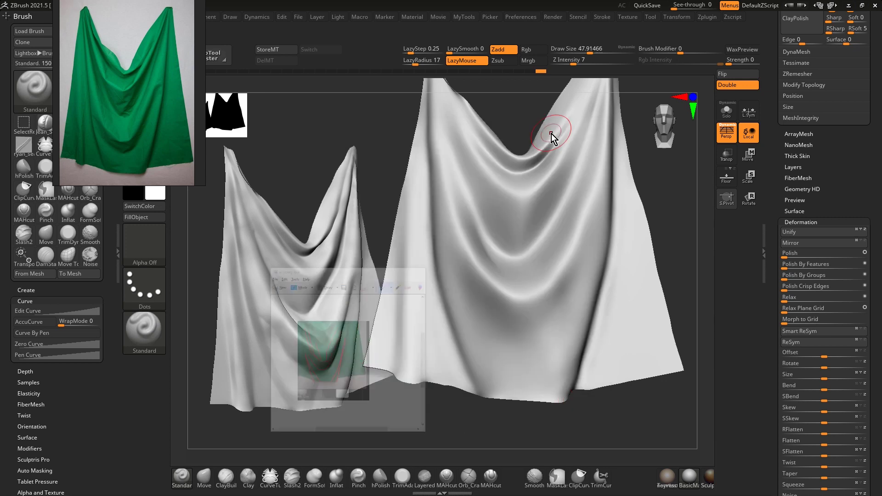
Flatten the lower-left fold above the hem with the hPolish brush at a draw size of about 50.3, smoothing the result
{"action": "left_click_drag", "start_coordinate": [502, 431], "coordinate": [489, 425]}
{"action": "key", "text": "bracketleft"}
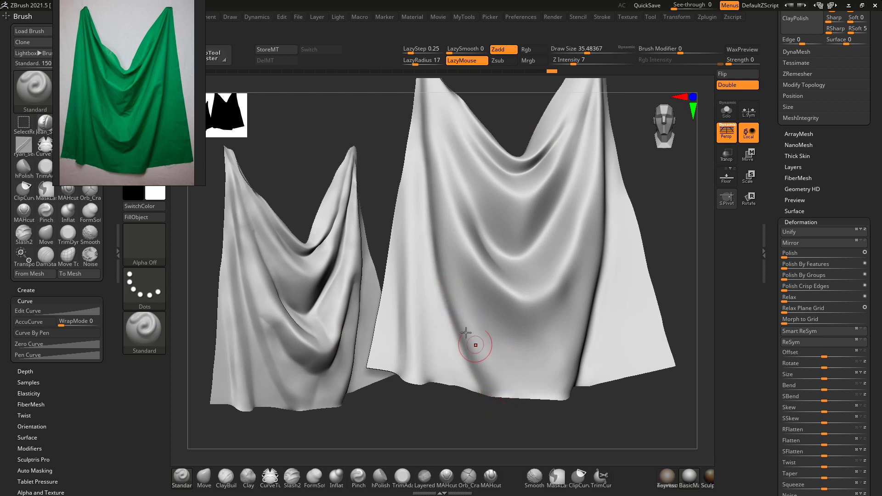
{"action": "key", "text": "bracketleft"}
{"action": "key", "text": "bracketright"}
{"action": "key", "text": "bracketright"}
{"action": "key", "text": "b"}
{"action": "key", "text": "h"}
{"action": "key", "text": "p"}
{"action": "left_click_drag", "start_coordinate": [481, 377], "coordinate": [467, 344]}
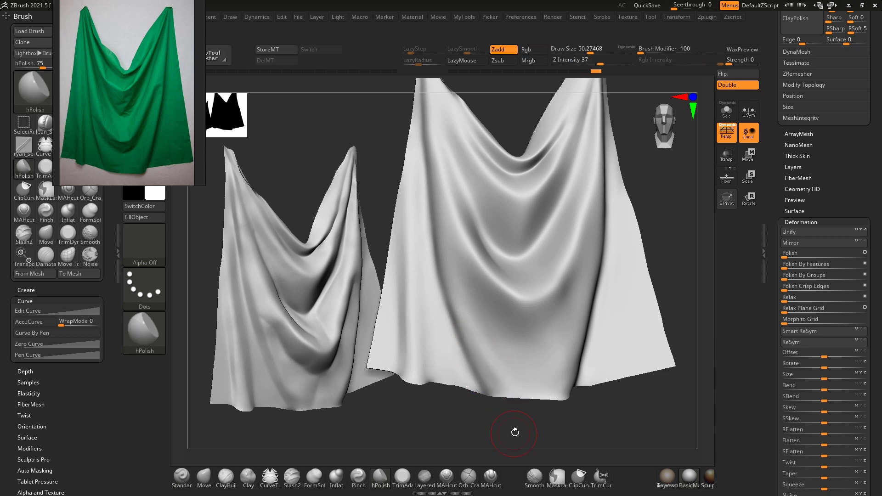
{"action": "left_click_drag", "start_coordinate": [524, 440], "coordinate": [563, 438]}
{"action": "left_click_drag", "start_coordinate": [509, 415], "coordinate": [491, 378], "text": "shift"}
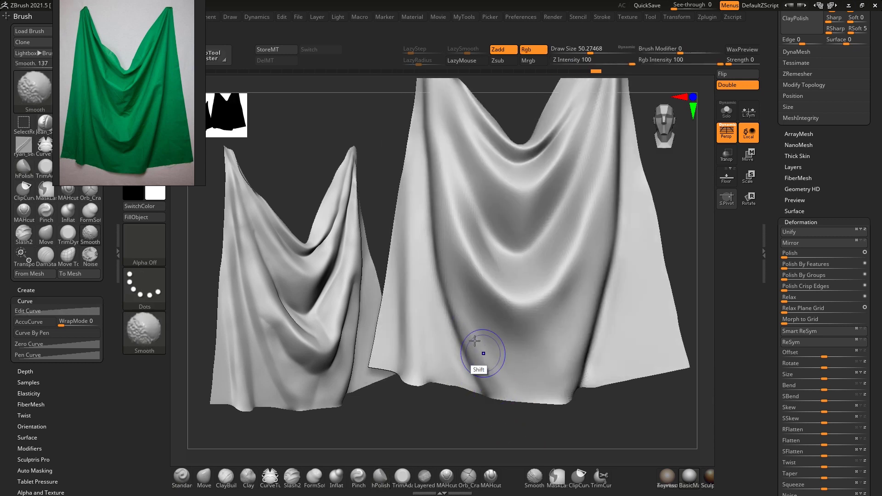
Shape the lower-right fold above the hem with the Standard brush, setting the draw size to about 27.2
{"action": "key", "text": "b"}
{"action": "key", "text": "s"}
{"action": "key", "text": "t"}
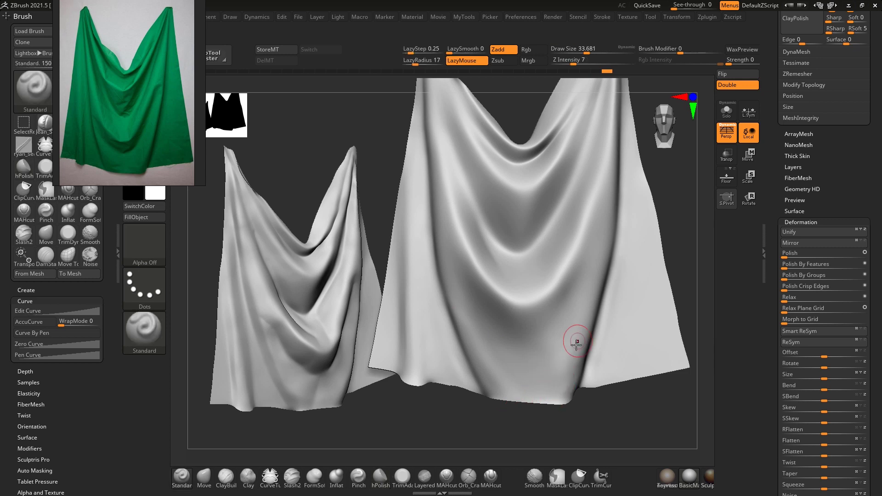
{"action": "key", "text": "s"}
{"action": "key", "text": "bracketleft"}
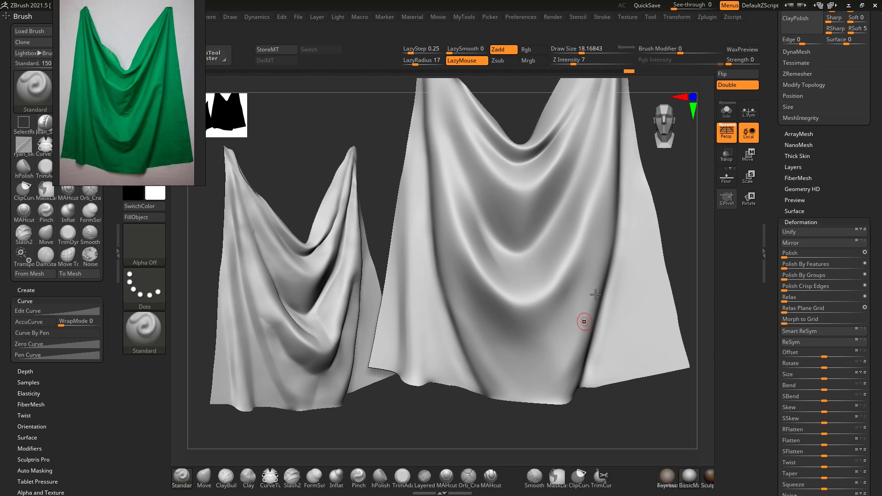
{"action": "key", "text": "bracketright"}
{"action": "key", "text": "s"}
{"action": "left_click_drag", "start_coordinate": [570, 384], "coordinate": [572, 383]}
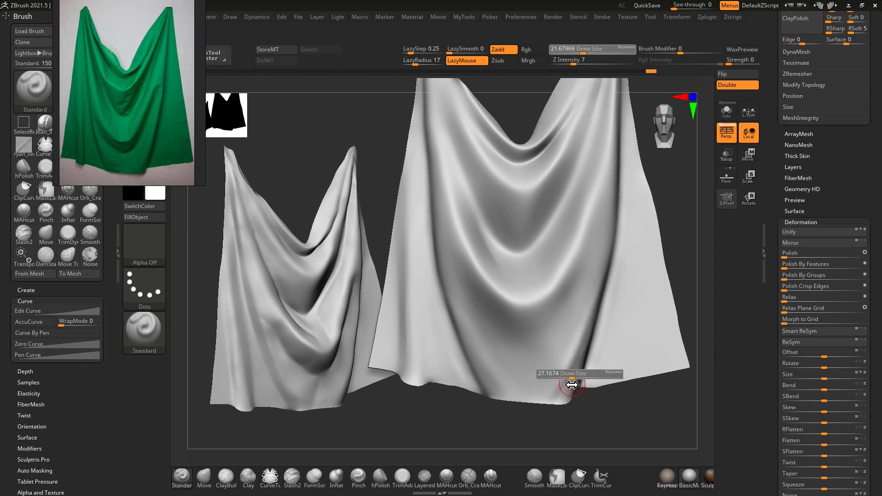
Polish and smooth the lower-right fold with the hPolish brush at a draw size of about 30.3
{"action": "key", "text": "b"}
{"action": "key", "text": "h"}
{"action": "key", "text": "p"}
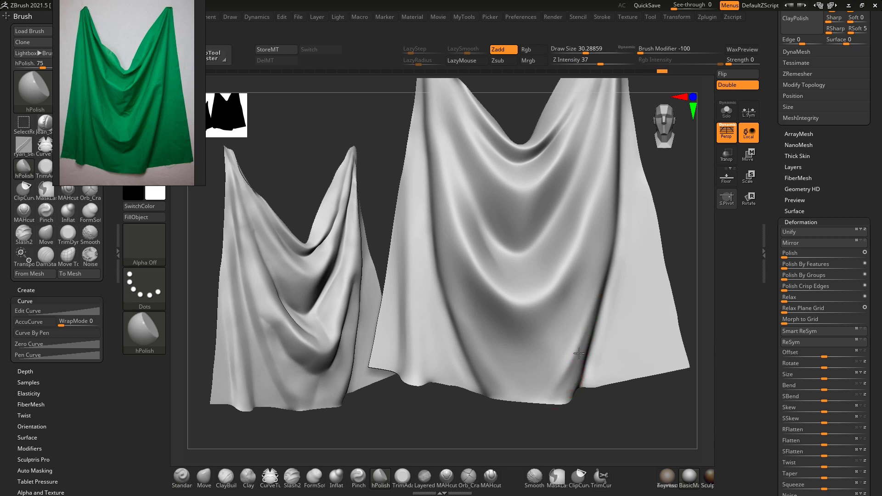
{"action": "left_click_drag", "start_coordinate": [576, 320], "coordinate": [586, 303]}
{"action": "left_click_drag", "start_coordinate": [557, 381], "coordinate": [591, 308], "text": "shift"}
{"action": "left_click_drag", "start_coordinate": [558, 380], "coordinate": [583, 324], "text": "shift"}
{"action": "left_click_drag", "start_coordinate": [538, 423], "coordinate": [540, 431]}
{"action": "left_click_drag", "start_coordinate": [569, 379], "coordinate": [579, 345], "text": "shift"}
Drop to a lower subdivision level and carve the right end of the lowest swag with DamStandard at a draw size of about 50.3
{"action": "key", "text": "shift+d"}
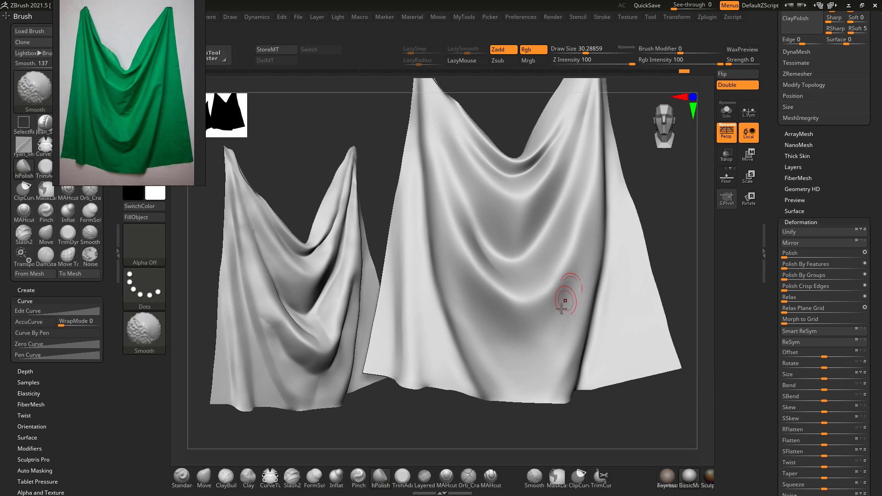
{"action": "key", "text": "b"}
{"action": "key", "text": "d"}
{"action": "key", "text": "s"}
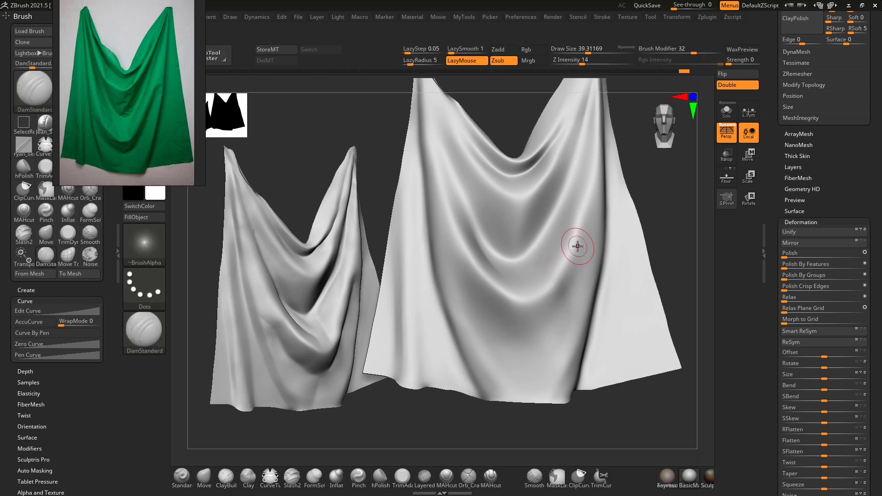
{"action": "key", "text": "s"}
{"action": "key", "text": "s"}
{"action": "left_click_drag", "start_coordinate": [583, 252], "coordinate": [551, 327]}
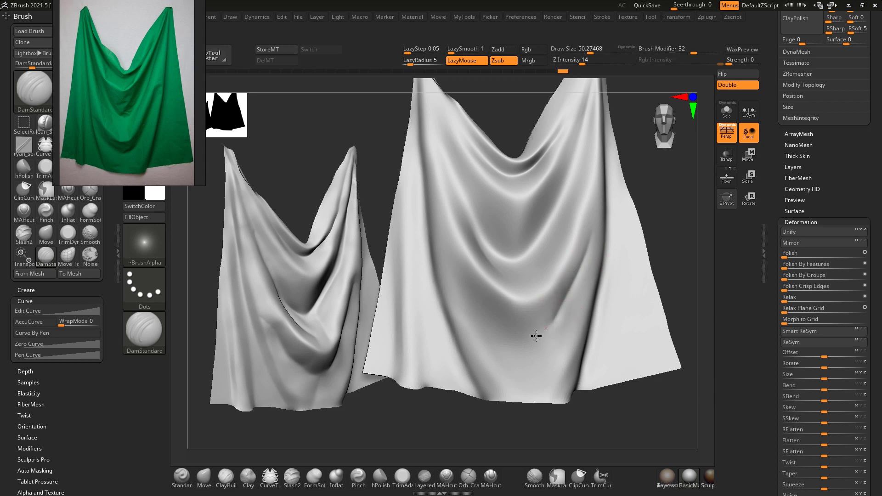
Carve a wider trough beneath the lowest swag with DamStandard, using draw sizes of about 160.6 and 212.3
{"action": "key", "text": "bracketright"}
{"action": "key", "text": "bracketright"}
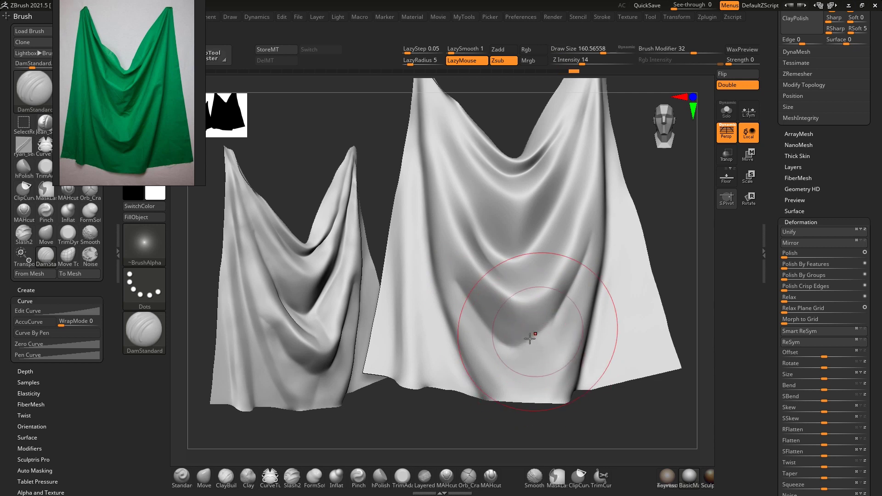
{"action": "left_click_drag", "start_coordinate": [645, 230], "coordinate": [674, 232]}
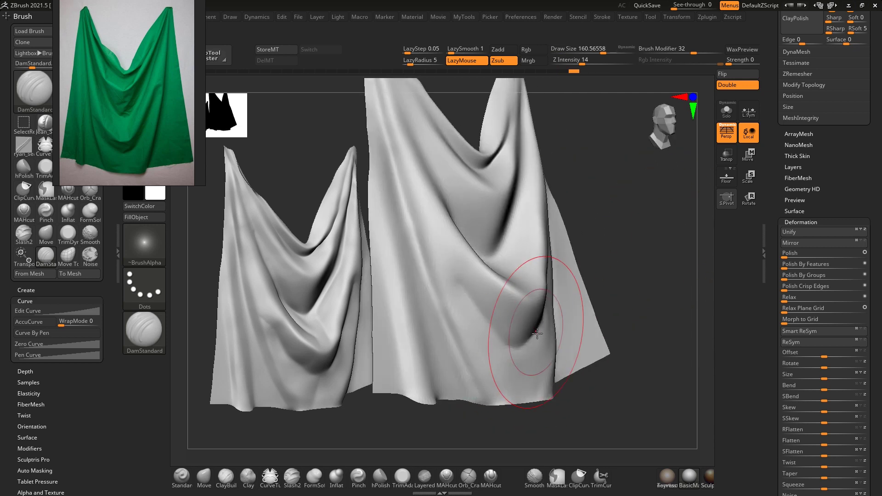
{"action": "right_click_drag", "start_coordinate": [612, 274], "coordinate": [569, 294]}
{"action": "key", "text": "s"}
{"action": "mouse_move", "coordinate": [541, 330]}
{"action": "left_mouse_down"}
{"action": "mouse_move", "coordinate": [573, 280]}
{"action": "mouse_move", "coordinate": [579, 247]}
{"action": "left_mouse_up"}
{"action": "key", "text": "ctrl+z"}
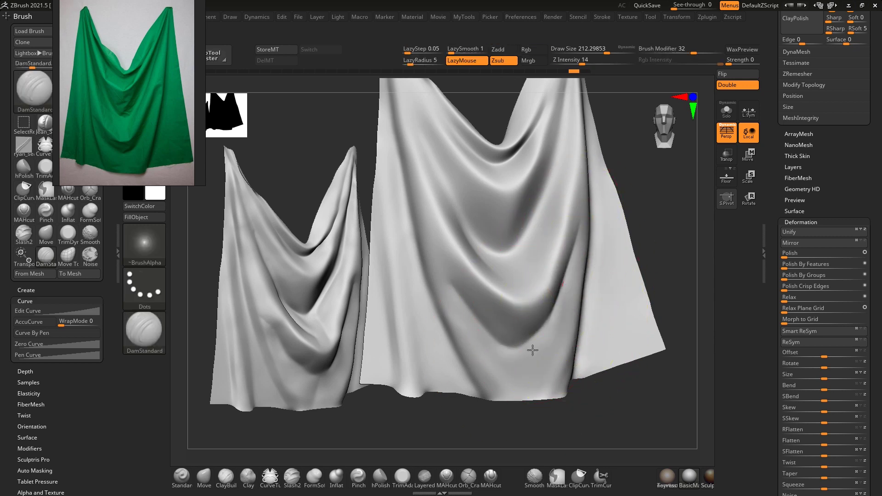
Reshape the right side of the lowest swag with the Move brush
{"action": "mouse_move", "coordinate": [486, 258]}
{"action": "right_mouse_down"}
{"action": "mouse_move", "coordinate": [607, 247]}
{"action": "mouse_move", "coordinate": [483, 276]}
{"action": "mouse_move", "coordinate": [535, 297]}
{"action": "mouse_move", "coordinate": [528, 287]}
{"action": "right_mouse_up"}
{"action": "key", "text": "b"}
{"action": "key", "text": "s"}
{"action": "key", "text": "t"}
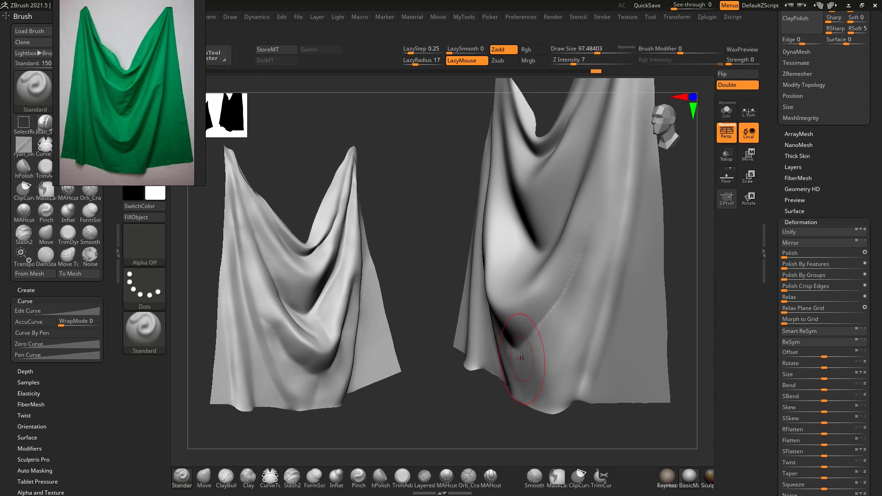
{"action": "key", "text": "b"}
{"action": "key", "text": "m"}
{"action": "key", "text": "v"}
{"action": "key", "text": "s"}
{"action": "left_click_drag", "start_coordinate": [535, 337], "coordinate": [590, 248]}
Drop another subdivision level and deepen the lowest swag with the DamStandard brush at a draw size of about 93.6
{"action": "key", "text": "shift+d"}
{"action": "key", "text": "b"}
{"action": "key", "text": "d"}
{"action": "key", "text": "s"}
{"action": "right_click_drag", "start_coordinate": [579, 271], "coordinate": [502, 341]}
{"action": "left_click_drag", "start_coordinate": [472, 299], "coordinate": [510, 378]}
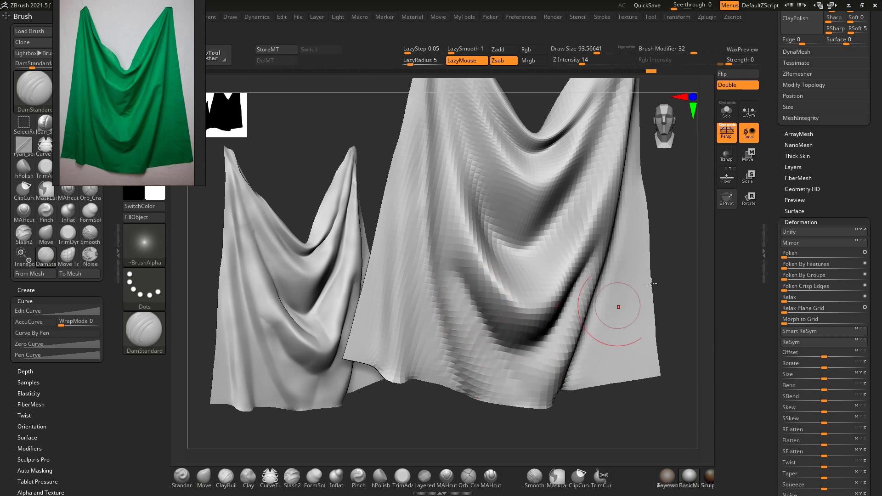
Return to a higher subdivision level and adjust the swag's right end with the Move brush at a draw size of about 123.7
{"action": "key", "text": "ctrl+d"}
{"action": "left_click_drag", "start_coordinate": [687, 257], "coordinate": [651, 248]}
{"action": "key", "text": "s"}
{"action": "mouse_move", "coordinate": [548, 277]}
{"action": "left_mouse_down"}
{"action": "mouse_move", "coordinate": [559, 278]}
{"action": "mouse_move", "coordinate": [553, 293]}
{"action": "left_mouse_up"}
{"action": "key", "text": "b"}
{"action": "key", "text": "m"}
{"action": "key", "text": "v"}
{"action": "key", "text": "s"}
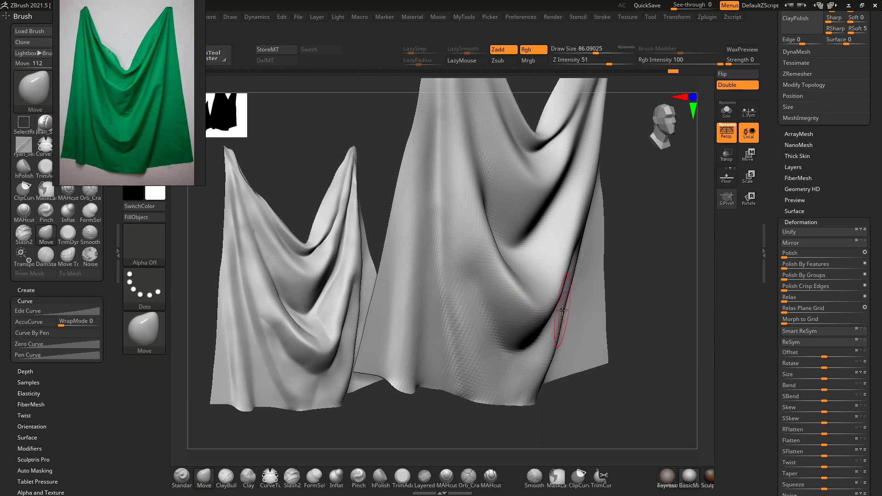
{"action": "key", "text": "s"}
{"action": "left_click_drag", "start_coordinate": [551, 351], "coordinate": [553, 350]}
{"action": "left_click_drag", "start_coordinate": [553, 351], "coordinate": [562, 310]}
Smooth the bulging side of the lowest swag from the side view at a draw size of about 93.6
{"action": "left_click_drag", "start_coordinate": [655, 248], "coordinate": [610, 268], "text": "shift"}
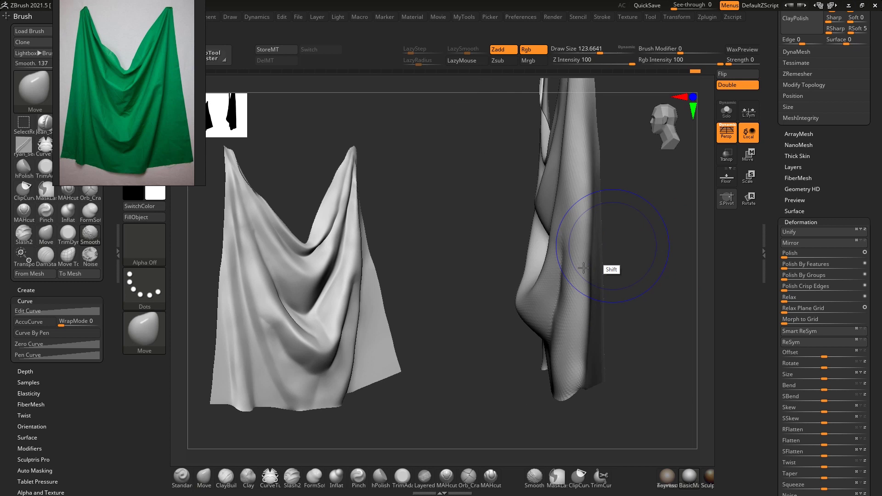
{"action": "left_click_drag", "start_coordinate": [498, 328], "coordinate": [528, 324]}
{"action": "key", "text": "s"}
{"action": "left_click_drag", "start_coordinate": [561, 310], "coordinate": [565, 250]}
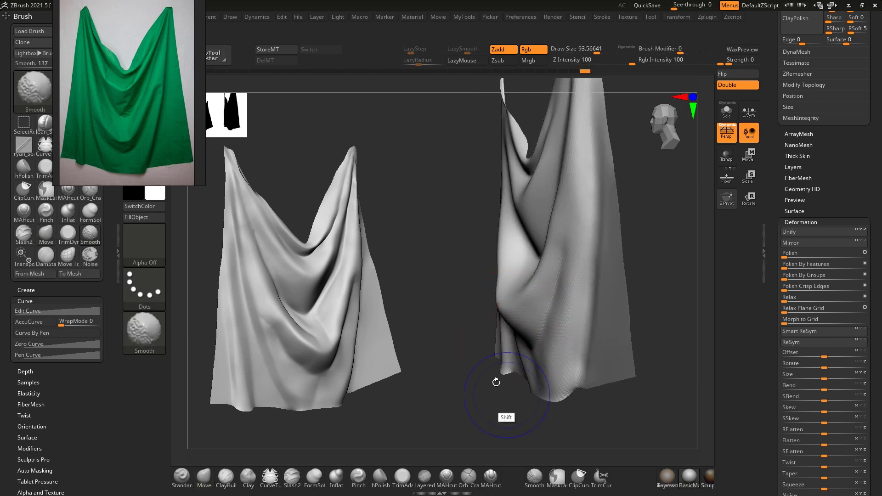
Reshape the side and right end of the lowest swag with the Move brush at a draw size of about 86.1
{"action": "left_click_drag", "start_coordinate": [496, 382], "coordinate": [538, 363]}
{"action": "mouse_move", "coordinate": [557, 309]}
{"action": "left_mouse_down"}
{"action": "mouse_move", "coordinate": [531, 394]}
{"action": "mouse_move", "coordinate": [509, 366]}
{"action": "left_mouse_up"}
{"action": "left_click_drag", "start_coordinate": [643, 269], "coordinate": [630, 283]}
{"action": "key", "text": "s"}
{"action": "left_click_drag", "start_coordinate": [583, 309], "coordinate": [586, 309]}
{"action": "mouse_move", "coordinate": [659, 230]}
{"action": "left_mouse_down"}
{"action": "mouse_move", "coordinate": [670, 213]}
{"action": "mouse_move", "coordinate": [584, 295]}
{"action": "left_mouse_up"}
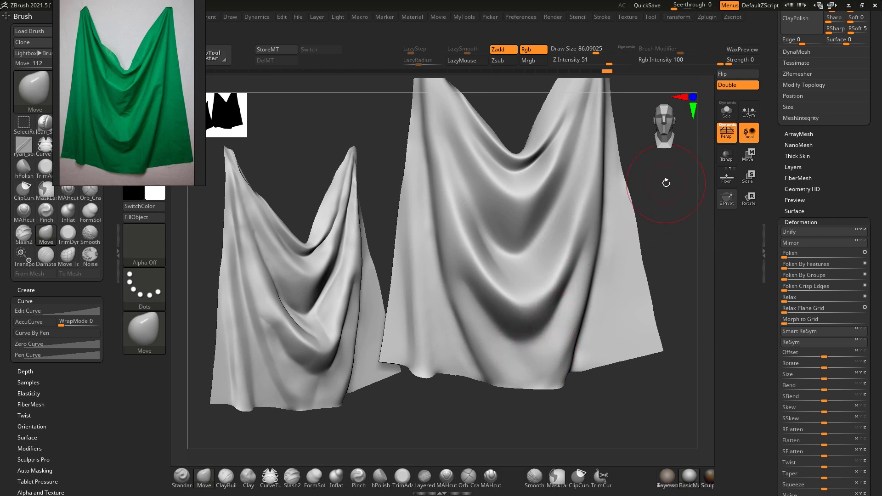
{"action": "left_click_drag", "start_coordinate": [665, 181], "coordinate": [673, 183]}
{"action": "key", "text": "s"}
{"action": "mouse_move", "coordinate": [580, 258]}
{"action": "left_mouse_down"}
{"action": "mouse_move", "coordinate": [595, 222]}
{"action": "mouse_move", "coordinate": [572, 271]}
{"action": "left_mouse_up"}
Carve the long diagonal crease on the cloth's left side with the DamStandard brush at a draw size of about 43.4
{"action": "key", "text": "b"}
{"action": "key", "text": "d"}
{"action": "key", "text": "s"}
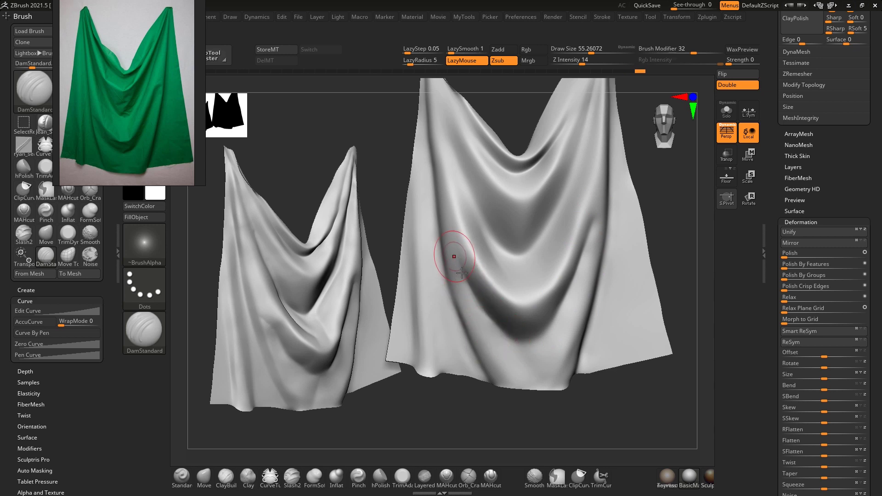
{"action": "key", "text": "b"}
{"action": "key", "text": "s"}
{"action": "key", "text": "t"}
{"action": "mouse_move", "coordinate": [405, 158]}
{"action": "left_mouse_down", "text": "alt"}
{"action": "mouse_move", "coordinate": [428, 224]}
{"action": "mouse_move", "coordinate": [425, 176]}
{"action": "left_mouse_up", "text": "alt"}
{"action": "key", "text": "b"}
{"action": "key", "text": "d"}
{"action": "key", "text": "s"}
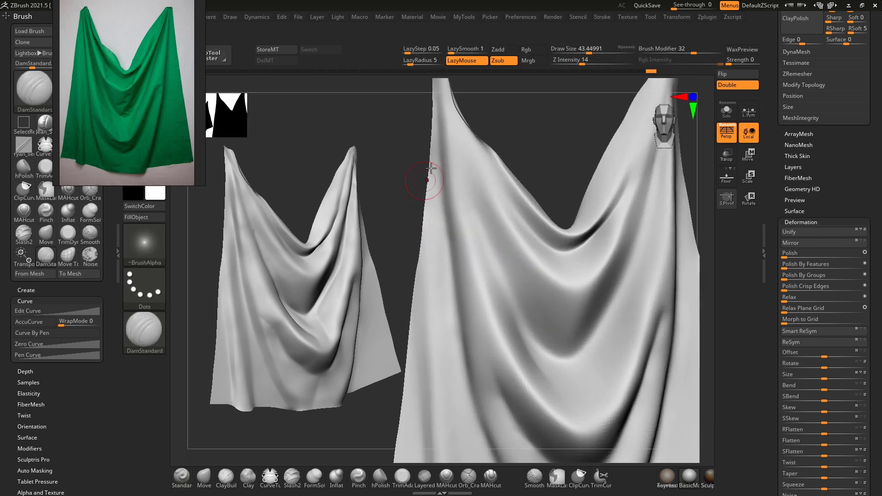
{"action": "left_click_drag", "start_coordinate": [423, 125], "coordinate": [437, 120]}
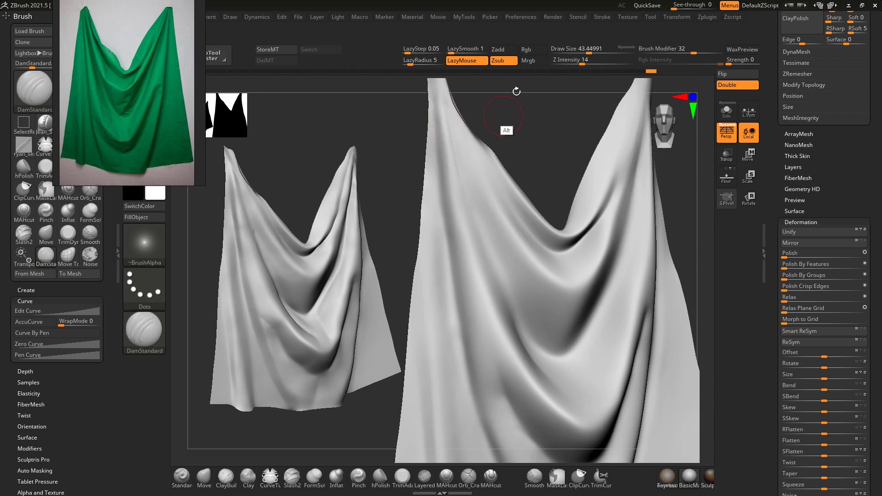
{"action": "left_click_drag", "start_coordinate": [516, 91], "coordinate": [463, 162]}
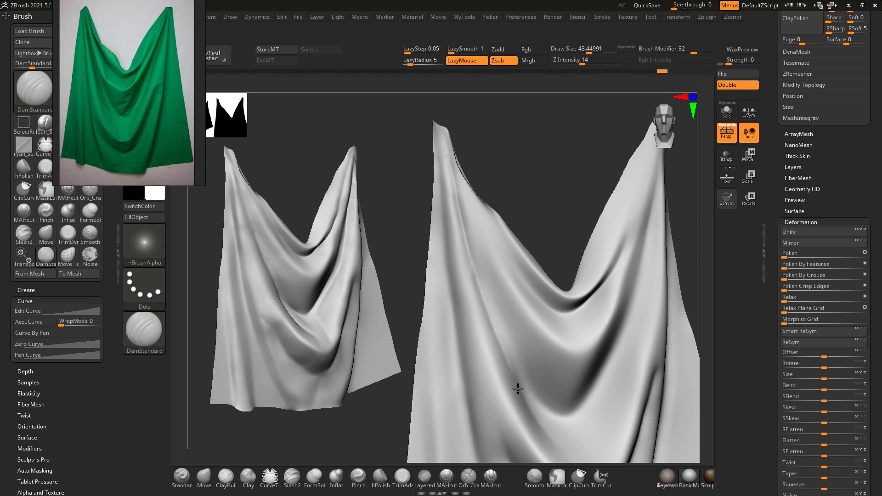
{"action": "left_click_drag", "start_coordinate": [496, 334], "coordinate": [525, 402]}
Extend the diagonal crease up toward the left corner and down past the middle swag with the DamStandard brush
{"action": "left_click_drag", "start_coordinate": [538, 170], "coordinate": [511, 201]}
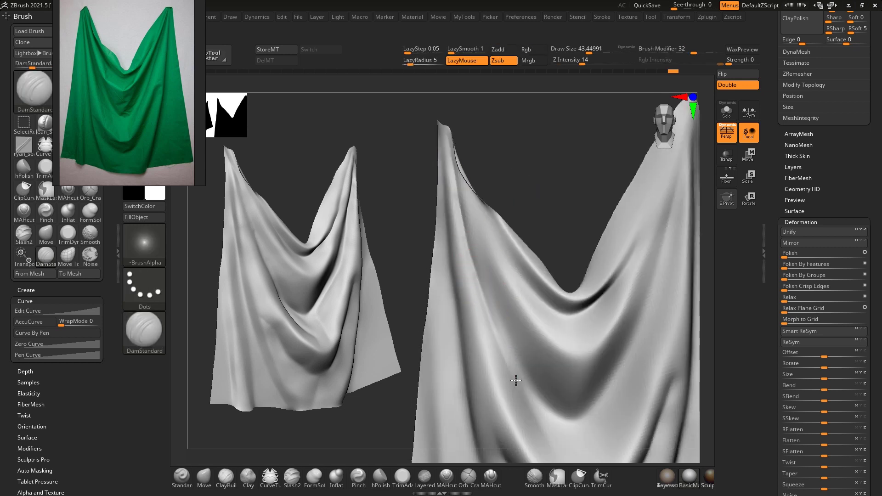
{"action": "left_click_drag", "start_coordinate": [505, 336], "coordinate": [492, 298]}
{"action": "left_click_drag", "start_coordinate": [541, 150], "coordinate": [520, 155]}
{"action": "left_click_drag", "start_coordinate": [459, 190], "coordinate": [482, 281]}
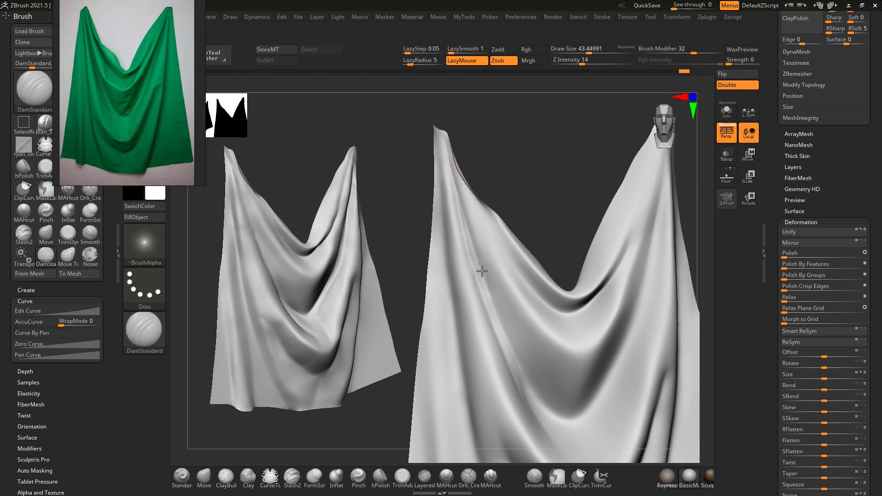
{"action": "left_click_drag", "start_coordinate": [507, 337], "coordinate": [543, 415]}
Undo the last stroke, and redefine and smooth the left diagonal crease with DamStandard at a draw size of about 60.6
{"action": "key", "text": "s"}
{"action": "left_click_drag", "start_coordinate": [484, 291], "coordinate": [490, 295]}
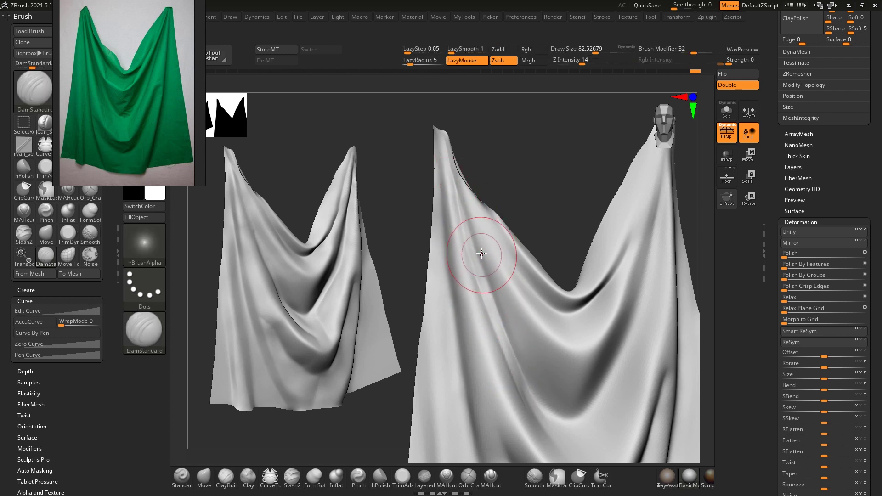
{"action": "left_click_drag", "start_coordinate": [525, 174], "coordinate": [514, 176]}
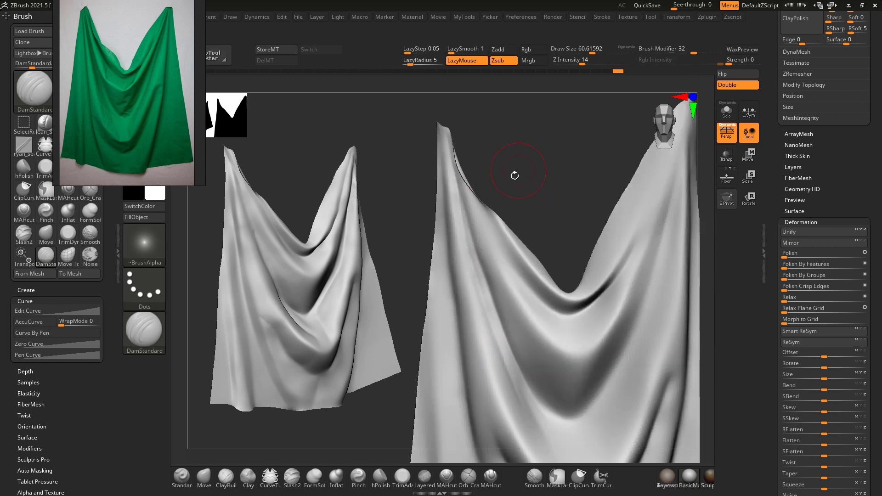
{"action": "key", "text": "ctrl+z"}
{"action": "mouse_move", "coordinate": [481, 301]}
{"action": "left_mouse_down"}
{"action": "mouse_move", "coordinate": [531, 410]}
{"action": "mouse_move", "coordinate": [465, 223]}
{"action": "left_mouse_up"}
{"action": "mouse_move", "coordinate": [501, 347]}
{"action": "left_mouse_down", "text": "shift"}
{"action": "mouse_move", "coordinate": [479, 291]}
{"action": "mouse_move", "coordinate": [503, 366]}
{"action": "mouse_move", "coordinate": [534, 415]}
{"action": "mouse_move", "coordinate": [521, 392]}
{"action": "left_mouse_up", "text": "shift"}
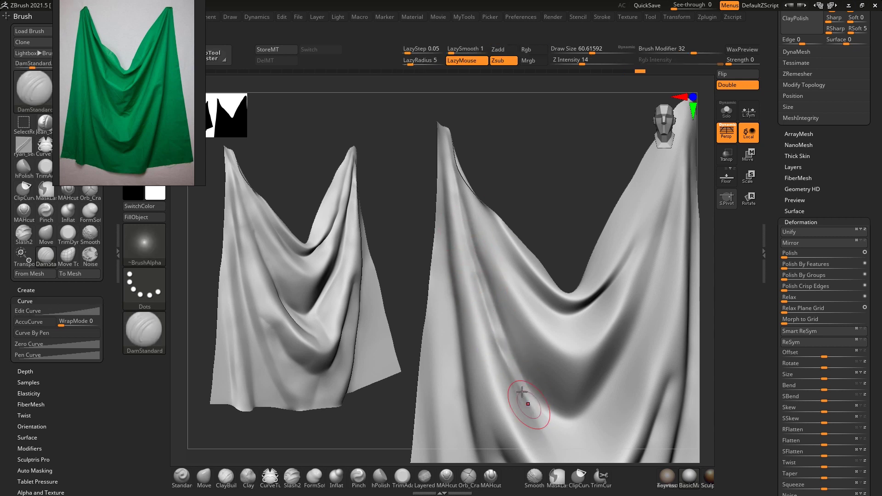
{"action": "left_click_drag", "start_coordinate": [471, 232], "coordinate": [466, 202], "text": "shift"}
Carve additional creases running down from the upper left corner with the DamStandard brush
{"action": "right_click_drag", "start_coordinate": [523, 344], "coordinate": [496, 350]}
{"action": "left_click_drag", "start_coordinate": [474, 240], "coordinate": [489, 324]}
{"action": "right_click_drag", "start_coordinate": [512, 168], "coordinate": [518, 133], "text": "shift"}
{"action": "right_click_drag", "start_coordinate": [437, 200], "coordinate": [425, 205]}
{"action": "mouse_move", "coordinate": [453, 184]}
{"action": "left_mouse_down"}
{"action": "mouse_move", "coordinate": [464, 283]}
{"action": "mouse_move", "coordinate": [461, 262]}
{"action": "left_mouse_up"}
Cut a long vertical groove into the outer left folds with the subtractive Standard brush at a draw size of about 24.3
{"action": "key", "text": "b"}
{"action": "key", "text": "s"}
{"action": "key", "text": "t"}
{"action": "left_click_drag", "start_coordinate": [450, 198], "coordinate": [460, 303], "text": "alt"}
{"action": "mouse_move", "coordinate": [416, 237]}
{"action": "left_mouse_down", "text": "alt"}
{"action": "mouse_move", "coordinate": [422, 200]}
{"action": "mouse_move", "coordinate": [459, 222]}
{"action": "mouse_move", "coordinate": [467, 302]}
{"action": "left_mouse_up", "text": "alt"}
{"action": "left_click_drag", "start_coordinate": [465, 190], "coordinate": [471, 354], "text": "alt"}
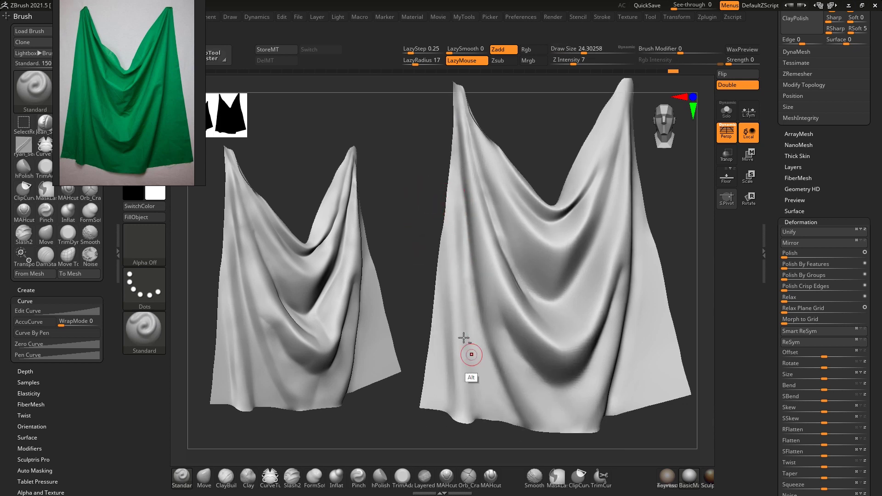
Raise a ridge and recess the groove beside it on the lower left folds with the Standard brush, draw size about 30.3
{"action": "left_click_drag", "start_coordinate": [419, 287], "coordinate": [425, 297]}
{"action": "key", "text": "]"}
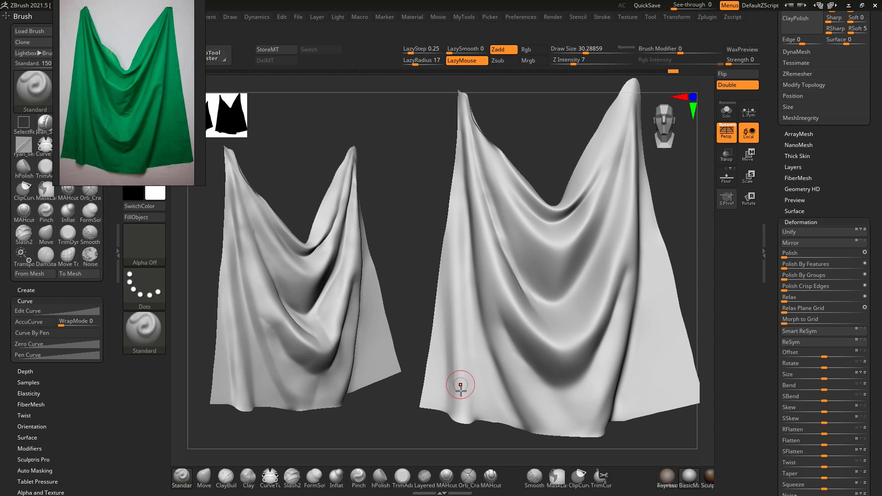
{"action": "left_click_drag", "start_coordinate": [462, 385], "coordinate": [456, 338]}
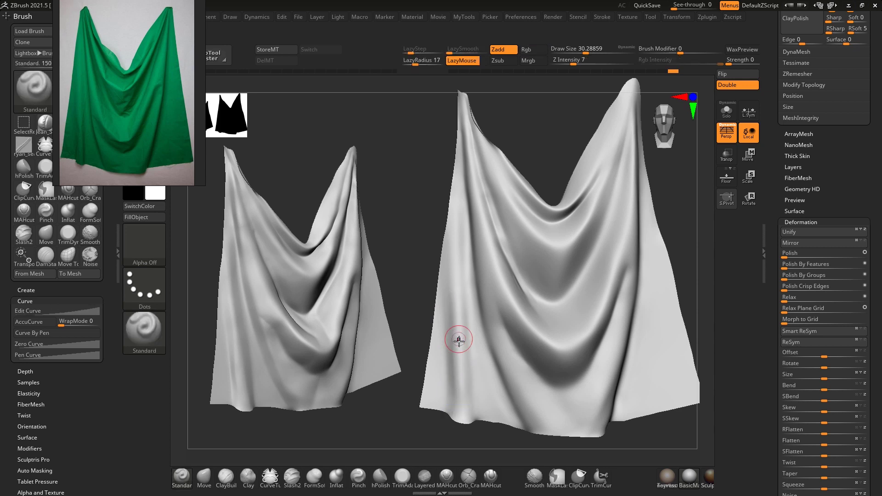
{"action": "mouse_move", "coordinate": [470, 400]}
{"action": "left_mouse_down", "text": "alt"}
{"action": "mouse_move", "coordinate": [468, 302]}
{"action": "mouse_move", "coordinate": [472, 364]}
{"action": "left_mouse_up", "text": "alt"}
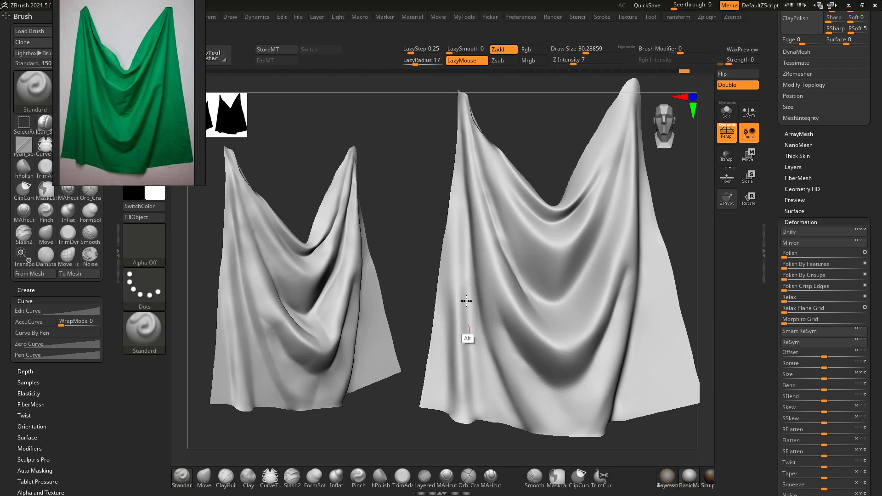
{"action": "left_click_drag", "start_coordinate": [399, 245], "coordinate": [395, 201], "text": "alt"}
{"action": "left_click_drag", "start_coordinate": [472, 370], "coordinate": [467, 227], "text": "alt"}
Recess the area below the top swag's left arm with the subtractive Standard brush at a draw size of about 25.7
{"action": "left_click_drag", "start_coordinate": [429, 161], "coordinate": [423, 203], "text": "alt"}
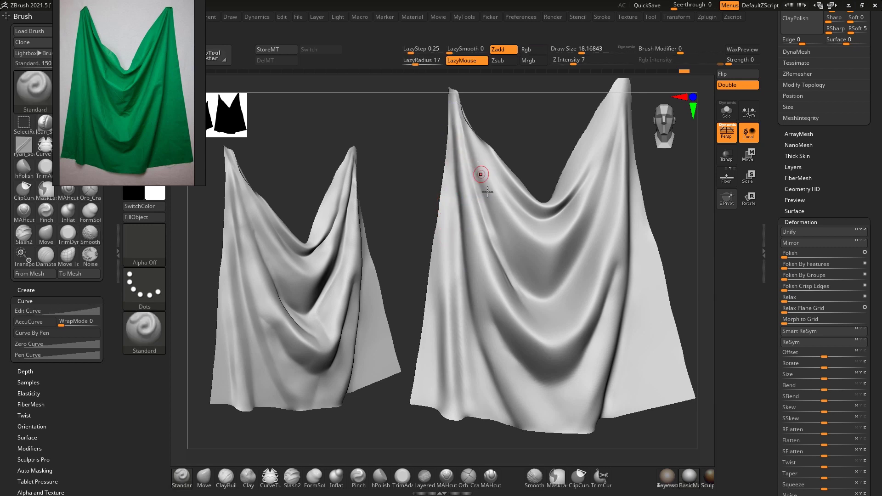
{"action": "key", "text": "s"}
{"action": "left_click_drag", "start_coordinate": [472, 147], "coordinate": [478, 148]}
{"action": "mouse_move", "coordinate": [509, 200]}
{"action": "left_mouse_down", "text": "alt"}
{"action": "mouse_move", "coordinate": [476, 142]}
{"action": "mouse_move", "coordinate": [527, 223]}
{"action": "left_mouse_up", "text": "alt"}
{"action": "left_click_drag", "start_coordinate": [549, 175], "coordinate": [579, 138]}
Set the Standard brush's Z Intensity to 11 and groove the top swag's left arm, undoing the last stroke
{"action": "left_click_drag", "start_coordinate": [590, 60], "coordinate": [578, 60]}
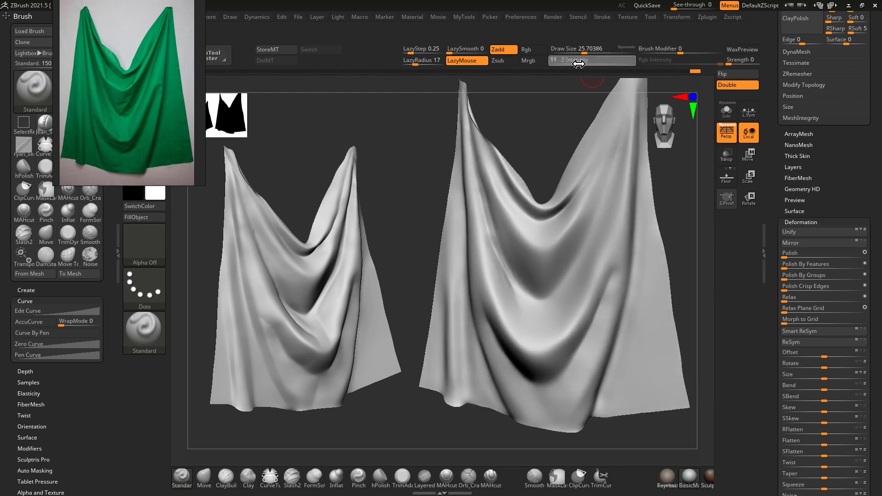
{"action": "left_click_drag", "start_coordinate": [563, 115], "coordinate": [541, 144]}
{"action": "left_click_drag", "start_coordinate": [492, 164], "coordinate": [523, 219], "text": "alt"}
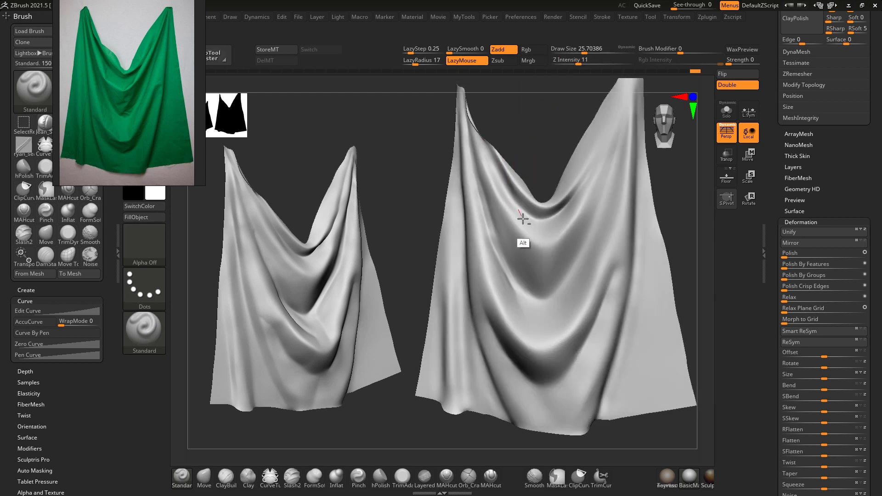
{"action": "left_click_drag", "start_coordinate": [513, 155], "coordinate": [526, 152]}
{"action": "key", "text": "bracketright"}
{"action": "key", "text": "bracketright"}
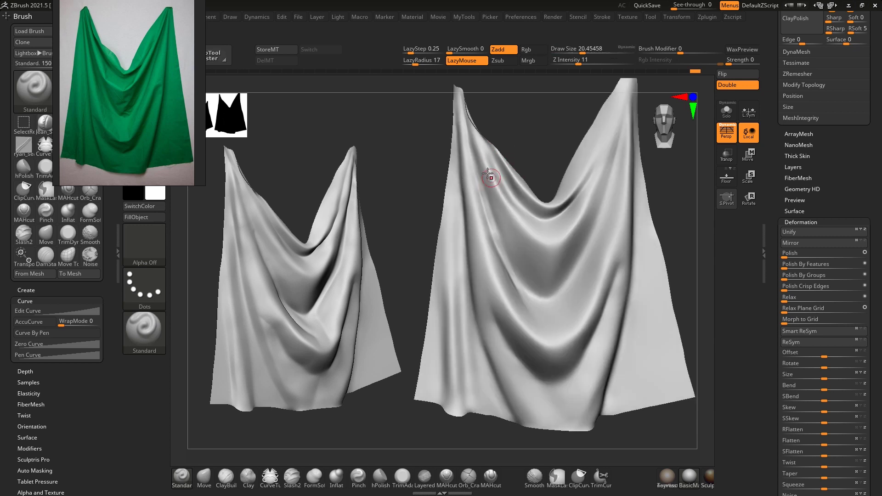
{"action": "key", "text": "ctrl+z"}
{"action": "key", "text": "["}
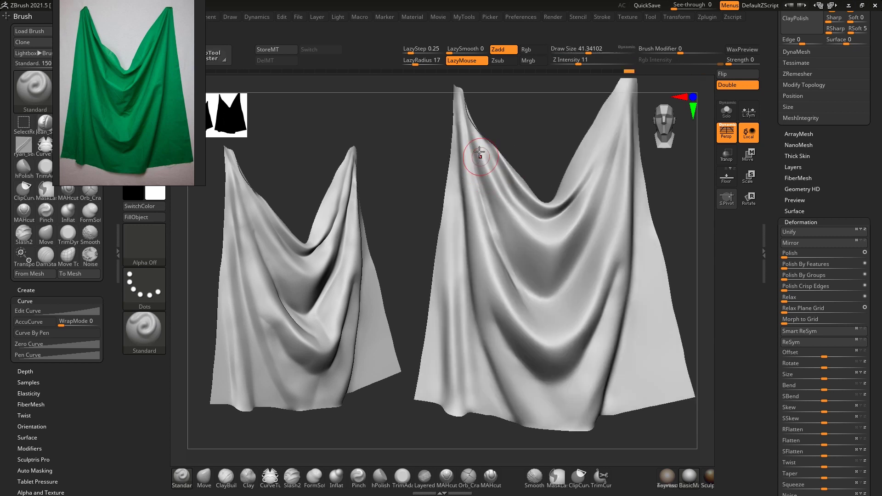
Inflate and smooth the upper left folds with the Inflat brush at Z Intensity 8 and a draw size of about 39.3
{"action": "left_click", "coordinate": [337, 477]}
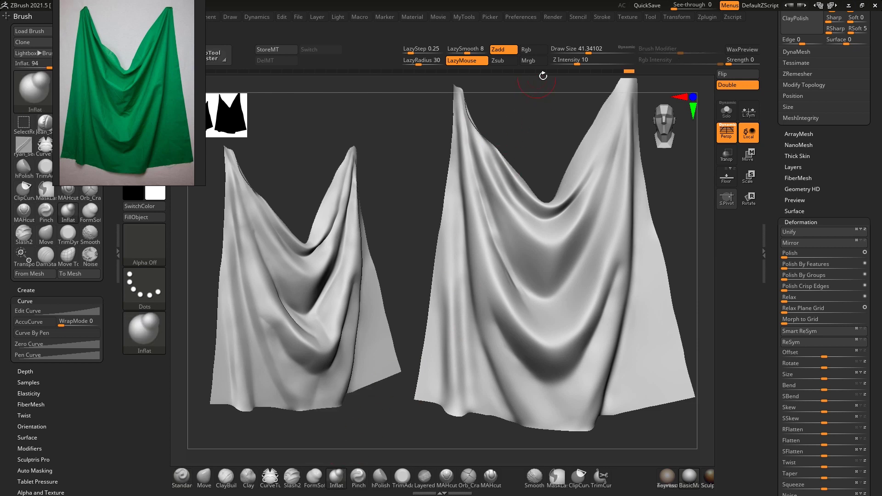
{"action": "type", "text": "8"}
{"action": "key", "text": "Return"}
{"action": "key", "text": "ctrl+z"}
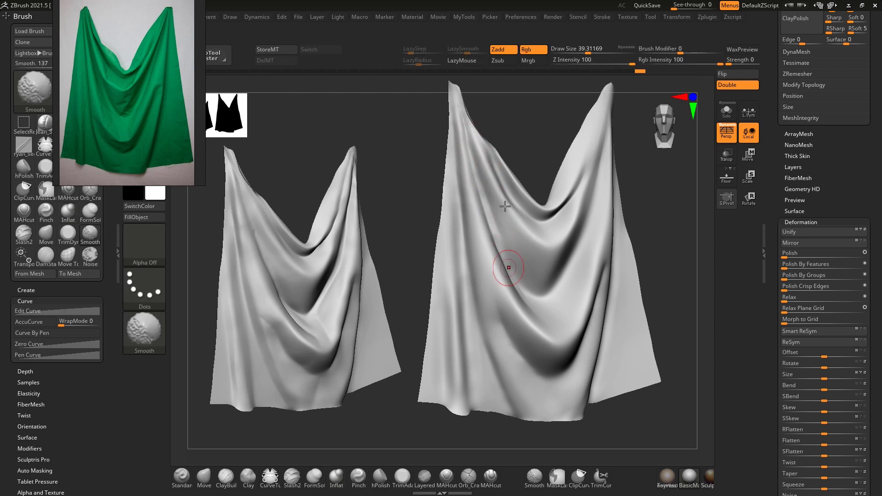
{"action": "right_click_drag", "start_coordinate": [504, 203], "coordinate": [492, 256]}
{"action": "left_click_drag", "start_coordinate": [434, 214], "coordinate": [418, 202]}
{"action": "key", "text": "ctrl+z"}
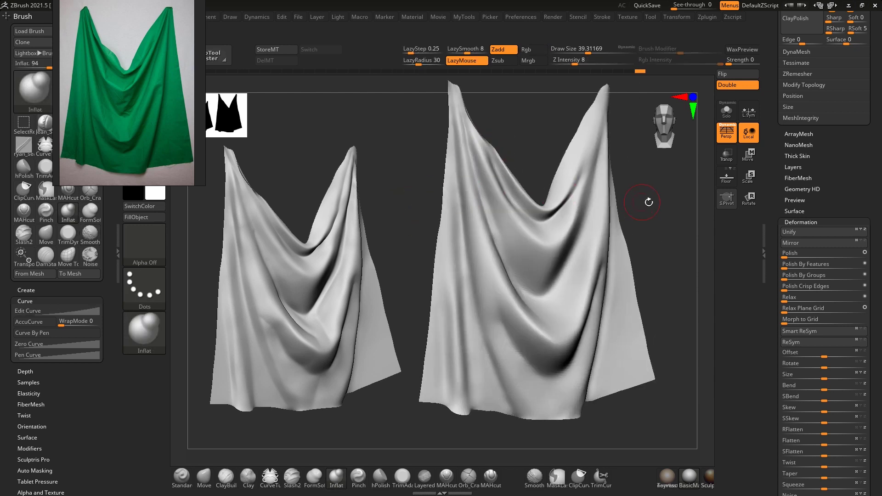
{"action": "left_click_drag", "start_coordinate": [671, 188], "coordinate": [653, 238], "text": "alt"}
{"action": "key", "text": "ctrl+shift+z"}
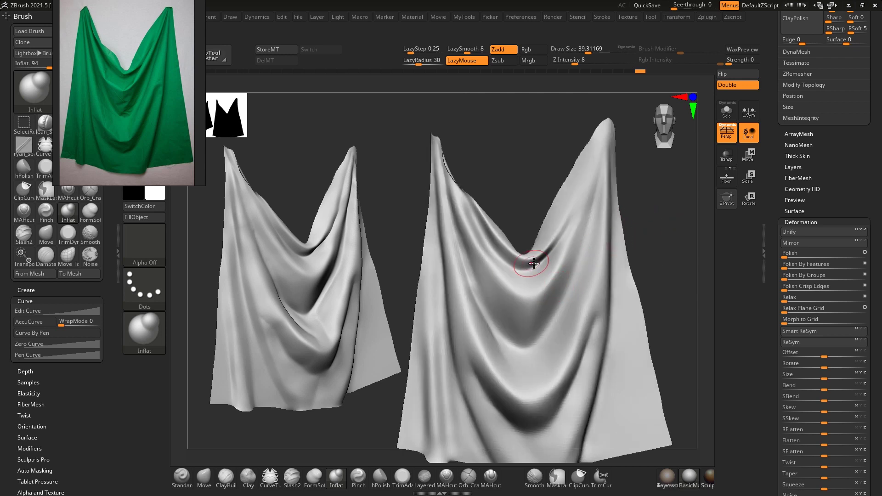
Refine the left arm of the top swag with the Move and Inflat brushes at a draw size of about 72.5
{"action": "key", "text": "s"}
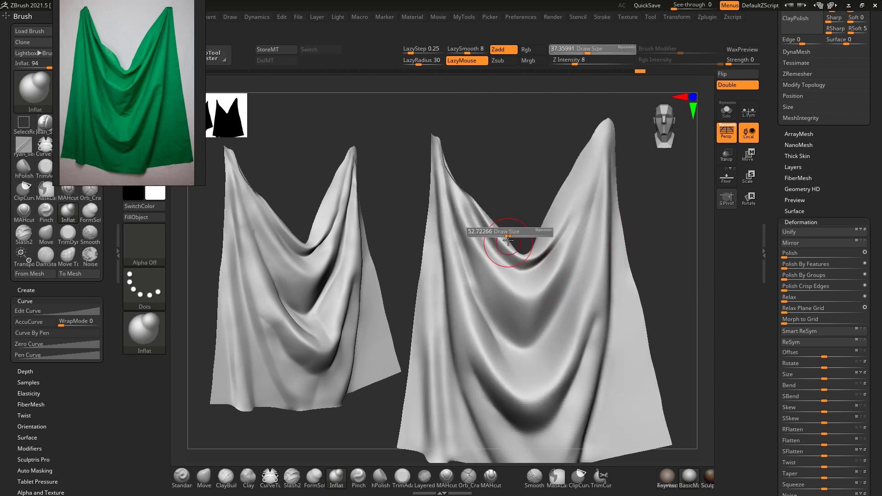
{"action": "right_click_drag", "start_coordinate": [515, 234], "coordinate": [503, 226]}
{"action": "key", "text": "s"}
{"action": "left_click_drag", "start_coordinate": [499, 232], "coordinate": [508, 232]}
{"action": "key", "text": "b"}
{"action": "key", "text": "m"}
{"action": "key", "text": "v"}
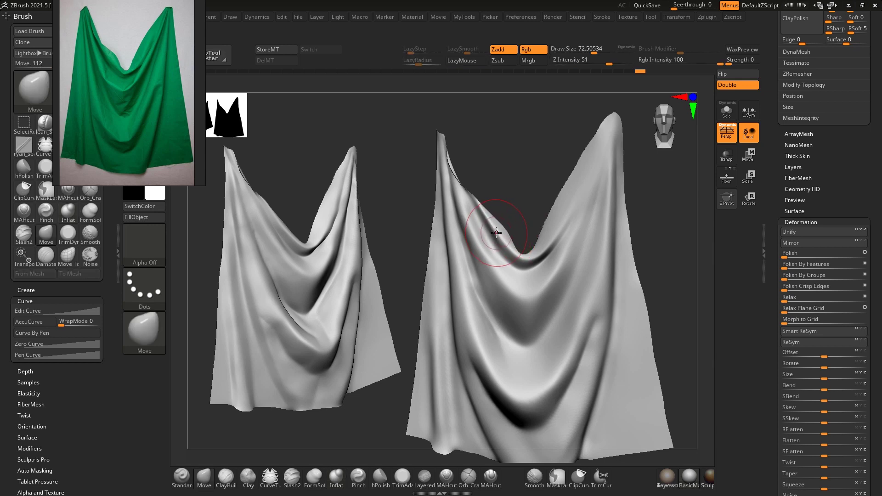
{"action": "left_click", "coordinate": [342, 478]}
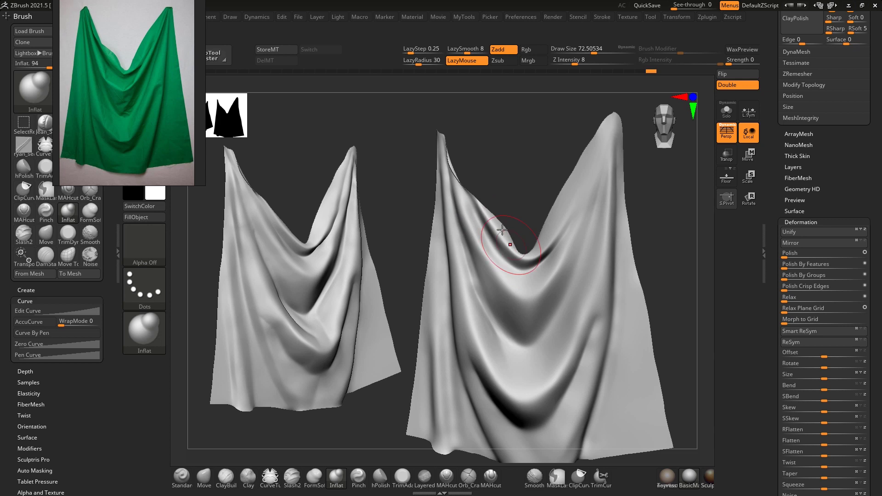
{"action": "left_click_drag", "start_coordinate": [475, 174], "coordinate": [486, 177]}
{"action": "mouse_move", "coordinate": [462, 211]}
{"action": "left_mouse_down"}
{"action": "mouse_move", "coordinate": [483, 206]}
{"action": "mouse_move", "coordinate": [473, 191]}
{"action": "left_mouse_up"}
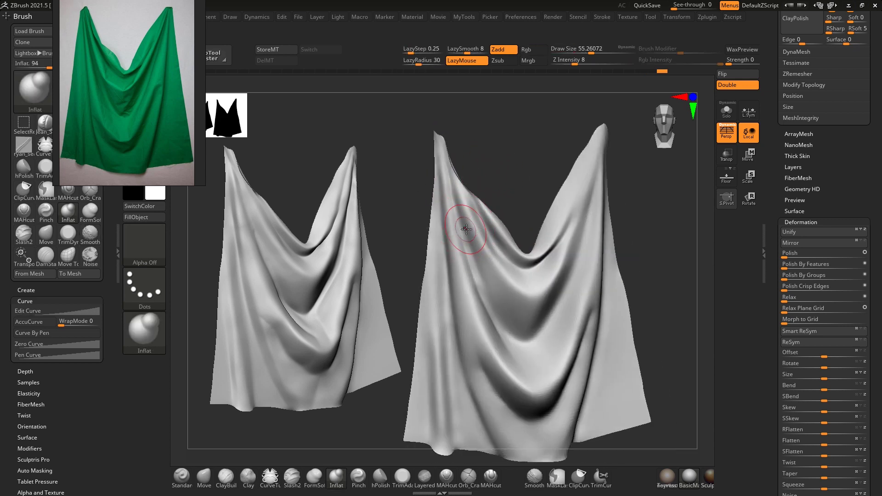
Replace the first test stroke with a deeper crease along the left diagonal fold, using DamStandard at about 66.4 draw size
{"action": "key", "text": "b"}
{"action": "key", "text": "d"}
{"action": "key", "text": "s"}
{"action": "left_click_drag", "start_coordinate": [469, 241], "coordinate": [477, 259]}
{"action": "key", "text": "ctrl+z"}
{"action": "left_click_drag", "start_coordinate": [455, 209], "coordinate": [485, 280]}
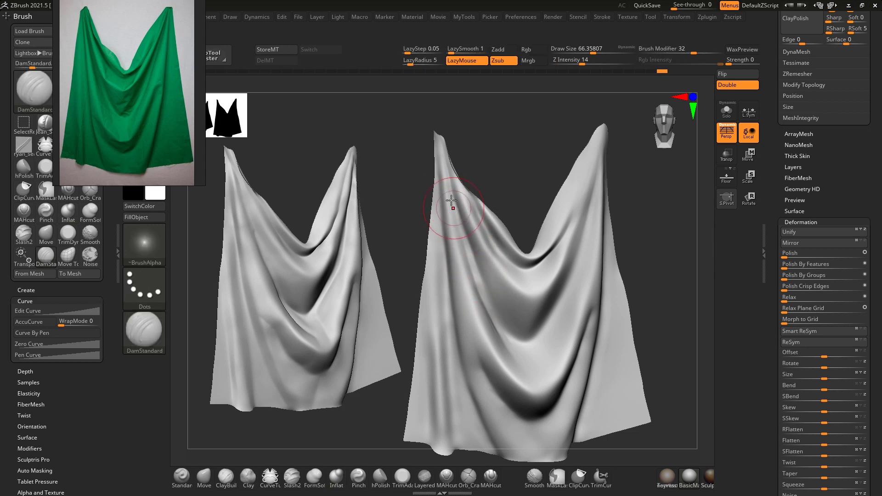
{"action": "key", "text": "s"}
{"action": "mouse_move", "coordinate": [459, 214]}
{"action": "left_mouse_down"}
{"action": "mouse_move", "coordinate": [512, 338]}
{"action": "mouse_move", "coordinate": [500, 365]}
{"action": "left_mouse_up"}
Smooth the upper part of the left diagonal crease and set the DamStandard draw size to about 47.9
{"action": "key", "text": "s"}
{"action": "left_click", "coordinate": [476, 259]}
{"action": "left_click_drag", "start_coordinate": [470, 230], "coordinate": [461, 202], "text": "shift"}
{"action": "left_click_drag", "start_coordinate": [652, 195], "coordinate": [631, 197]}
{"action": "key", "text": "]"}
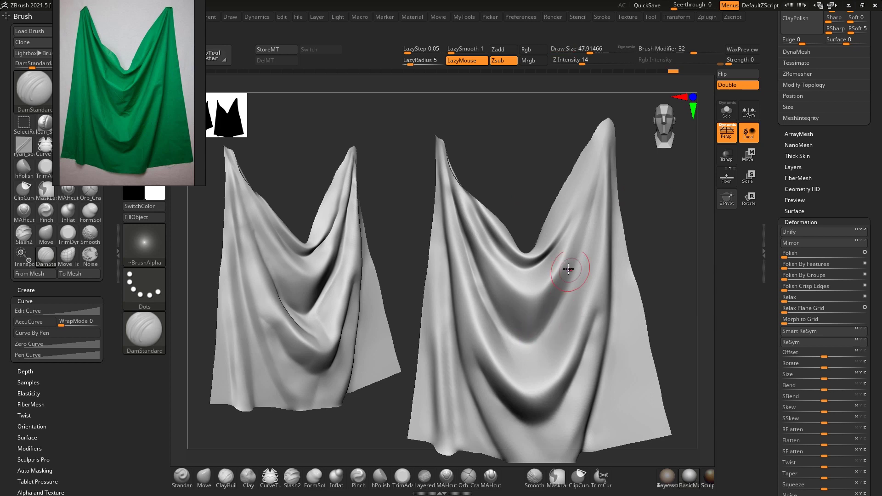
Carve creases from the upper right corner down into the middle swag with the DamStandard brush at about 47.9 draw size
{"action": "left_click_drag", "start_coordinate": [640, 234], "coordinate": [624, 241]}
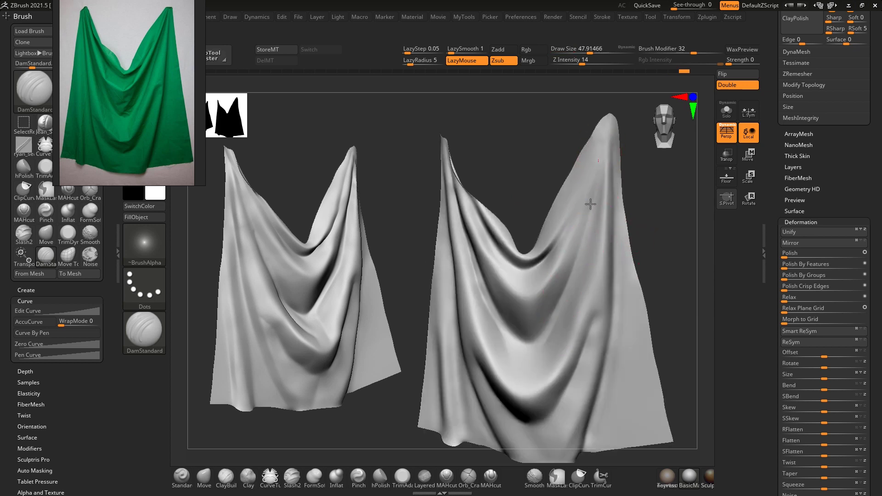
{"action": "left_click_drag", "start_coordinate": [603, 138], "coordinate": [585, 218]}
{"action": "left_click_drag", "start_coordinate": [605, 134], "coordinate": [594, 210]}
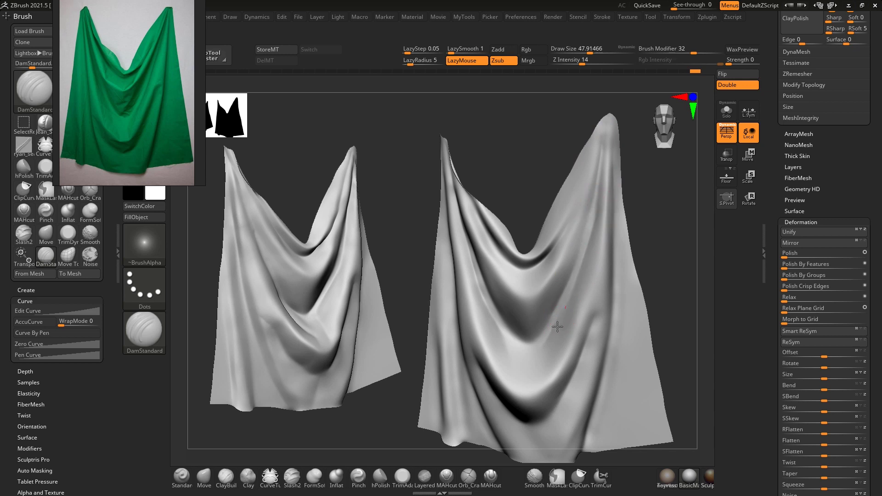
{"action": "left_click_drag", "start_coordinate": [546, 338], "coordinate": [541, 340]}
{"action": "left_click_drag", "start_coordinate": [590, 216], "coordinate": [593, 203]}
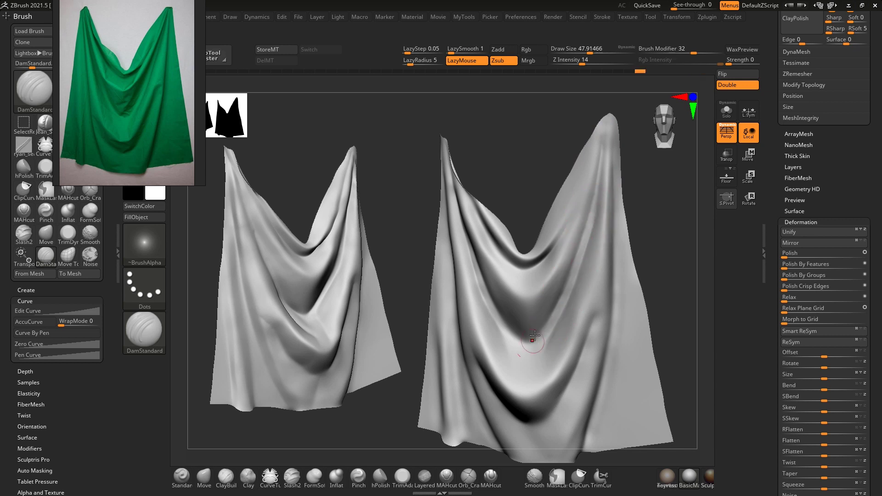
{"action": "mouse_move", "coordinate": [626, 214]}
{"action": "left_mouse_down"}
{"action": "mouse_move", "coordinate": [660, 200]}
{"action": "mouse_move", "coordinate": [649, 226]}
{"action": "mouse_move", "coordinate": [628, 211]}
{"action": "left_mouse_up"}
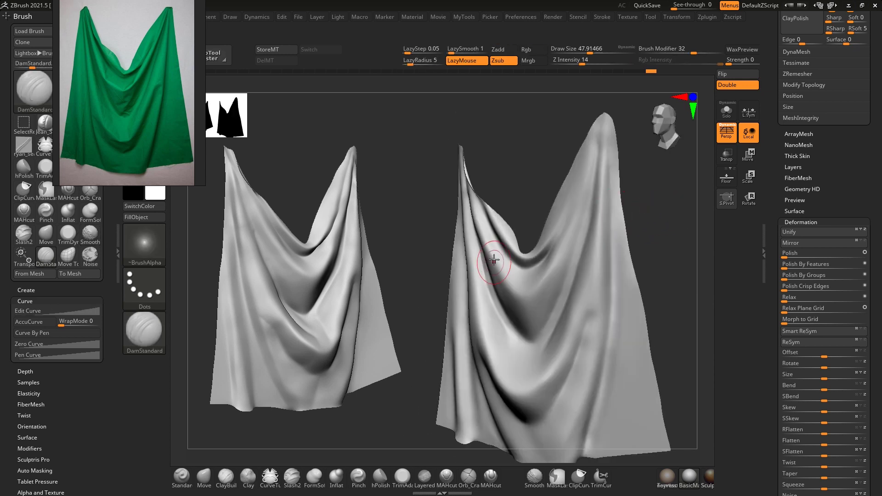
Adjust the top swag's edge and the right side of the lower swag with the Move brush
{"action": "key", "text": "b"}
{"action": "key", "text": "m"}
{"action": "key", "text": "v"}
{"action": "key", "text": "bracketleft"}
{"action": "left_click_drag", "start_coordinate": [514, 208], "coordinate": [547, 183]}
{"action": "key", "text": "s"}
{"action": "left_click_drag", "start_coordinate": [571, 329], "coordinate": [553, 340]}
Reshape the hanging cloth's folds with the Move brush at about 138.6 draw size, and reduce the draw size to about 52.7
{"action": "key", "text": "s"}
{"action": "mouse_move", "coordinate": [632, 295]}
{"action": "left_mouse_down"}
{"action": "mouse_move", "coordinate": [679, 230]}
{"action": "mouse_move", "coordinate": [666, 243]}
{"action": "mouse_move", "coordinate": [641, 223]}
{"action": "left_mouse_up"}
{"action": "left_click_drag", "start_coordinate": [600, 281], "coordinate": [630, 245]}
{"action": "left_click_drag", "start_coordinate": [632, 231], "coordinate": [631, 210], "text": "alt"}
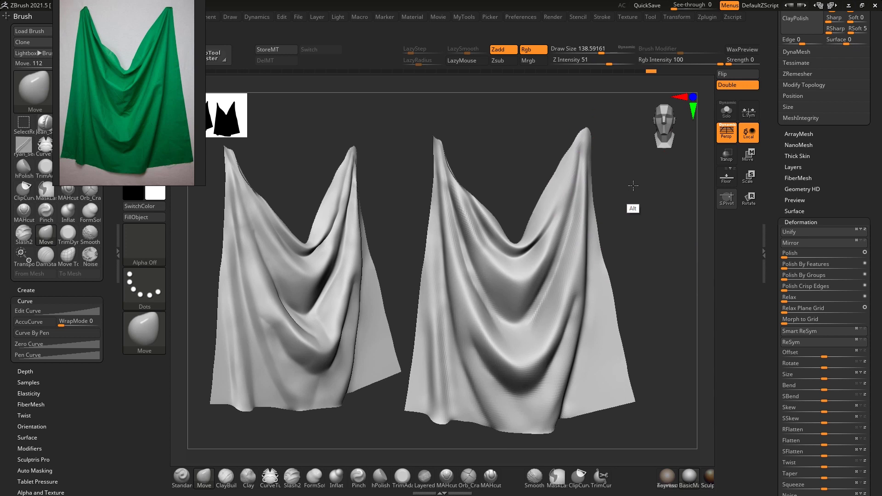
{"action": "key", "text": "s"}
{"action": "left_click_drag", "start_coordinate": [543, 207], "coordinate": [534, 208]}
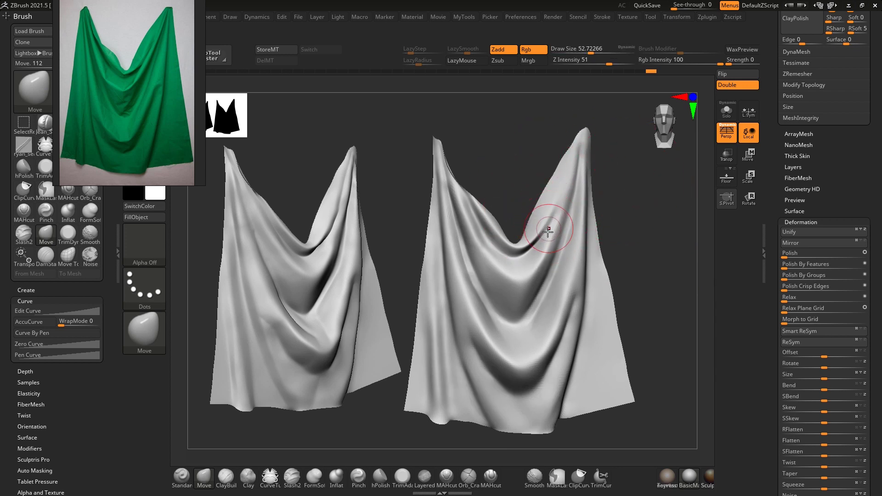
Detail the folds below the upper right corner, alternating the DamStandard and Standard brushes from about 52.7 down to 20.5 draw size
{"action": "key", "text": "b"}
{"action": "key", "text": "d"}
{"action": "key", "text": "s"}
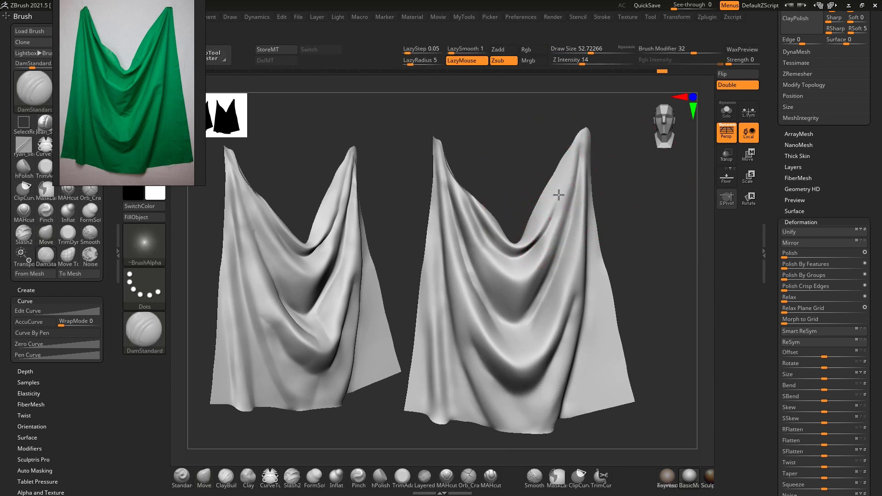
{"action": "key", "text": "b"}
{"action": "key", "text": "s"}
{"action": "key", "text": "t"}
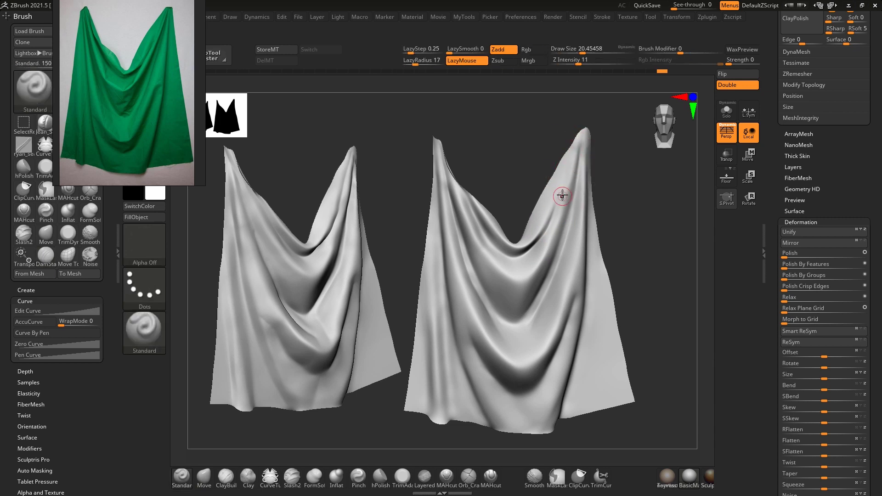
{"action": "key", "text": "b"}
{"action": "key", "text": "d"}
{"action": "key", "text": "s"}
{"action": "left_click_drag", "start_coordinate": [604, 156], "coordinate": [612, 151]}
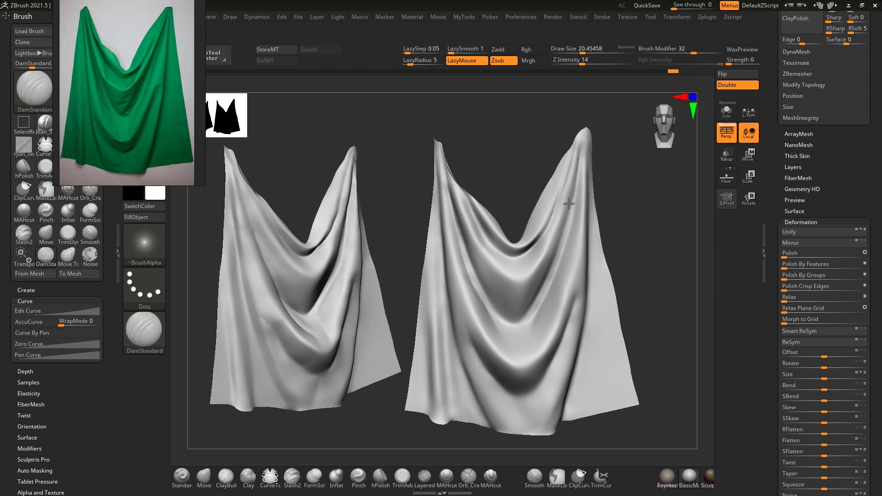
Tighten the folds running down from the upper right corner with the Pinch brush at about 60.6 draw size
{"action": "key", "text": "b"}
{"action": "key", "text": "p"}
{"action": "key", "text": "i"}
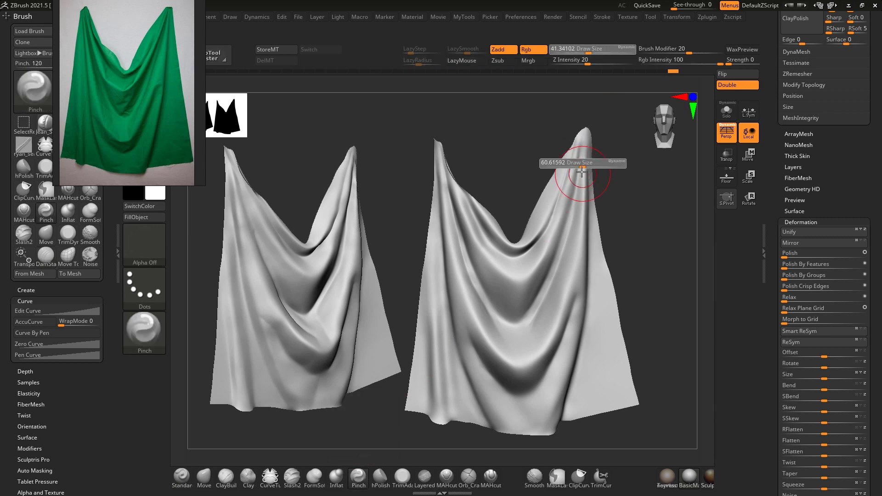
{"action": "left_click_drag", "start_coordinate": [580, 154], "coordinate": [585, 136]}
{"action": "left_click_drag", "start_coordinate": [579, 174], "coordinate": [565, 242]}
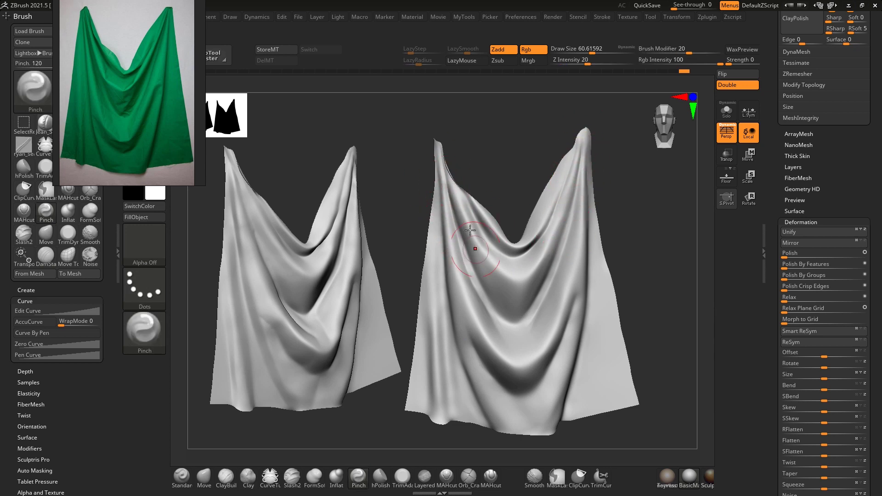
Undo the last two strokes on the upper left folds
{"action": "key", "text": "ctrl"}
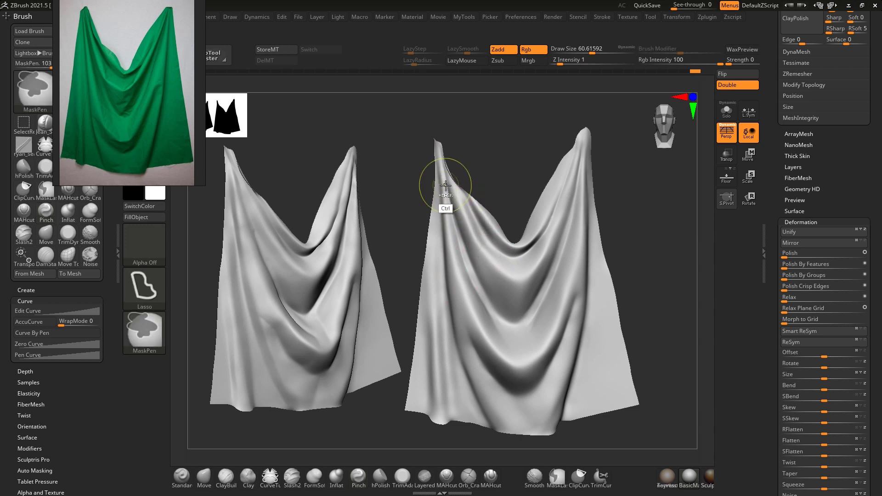
{"action": "key", "text": "bracketright"}
{"action": "left_click_drag", "start_coordinate": [485, 161], "coordinate": [495, 162]}
{"action": "key", "text": "bracketleft"}
{"action": "key", "text": "ctrl+z"}
{"action": "key", "text": "ctrl+z"}
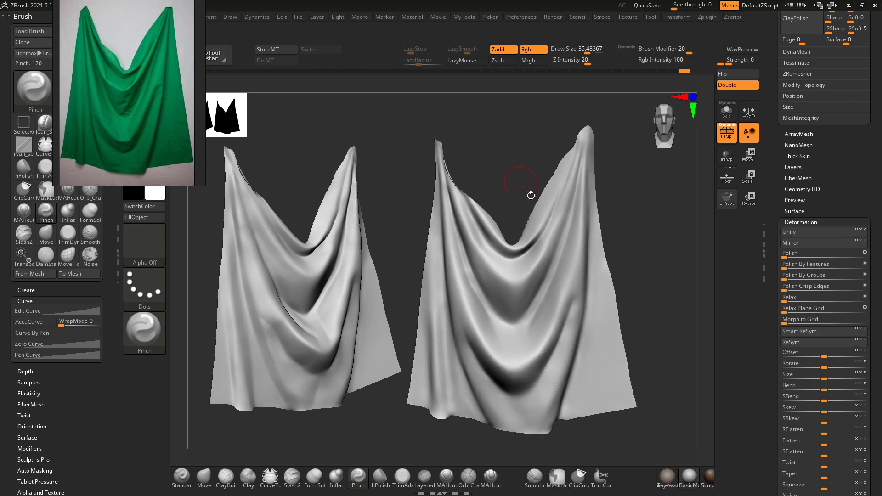
Raise and crease the folds between the top swag and the upper right corner with Standard and DamStandard at about 41.3 draw size
{"action": "key", "text": "b"}
{"action": "key", "text": "s"}
{"action": "key", "text": "t"}
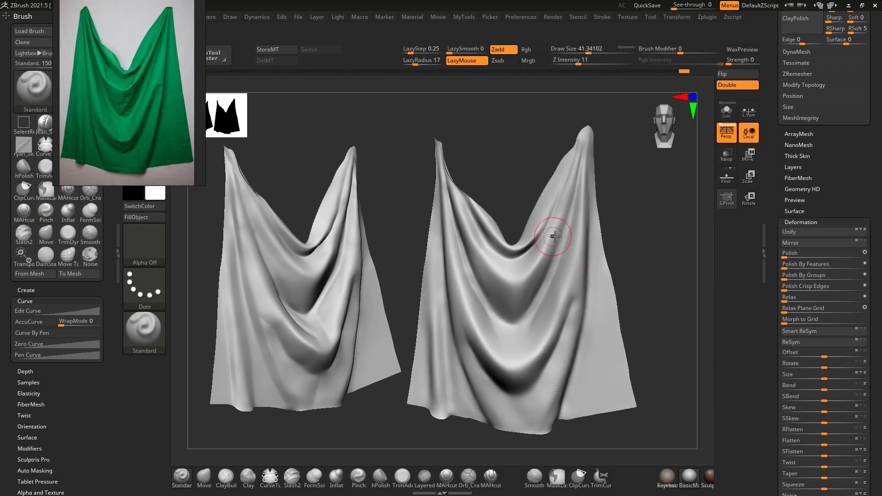
{"action": "key", "text": "b"}
{"action": "key", "text": "d"}
{"action": "key", "text": "s"}
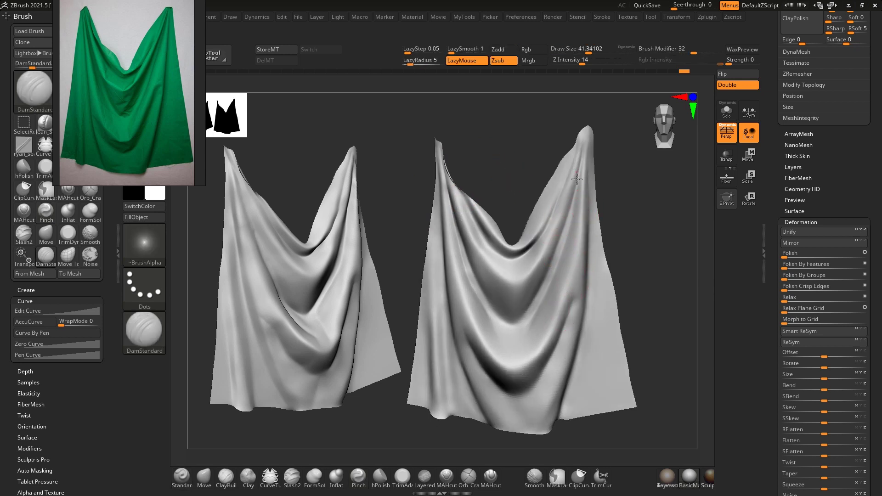
Add thin raised folds along the top swag's right side with the Standard brush at about 21.7 to 24.3 draw size
{"action": "key", "text": "b"}
{"action": "key", "text": "s"}
{"action": "key", "text": "t"}
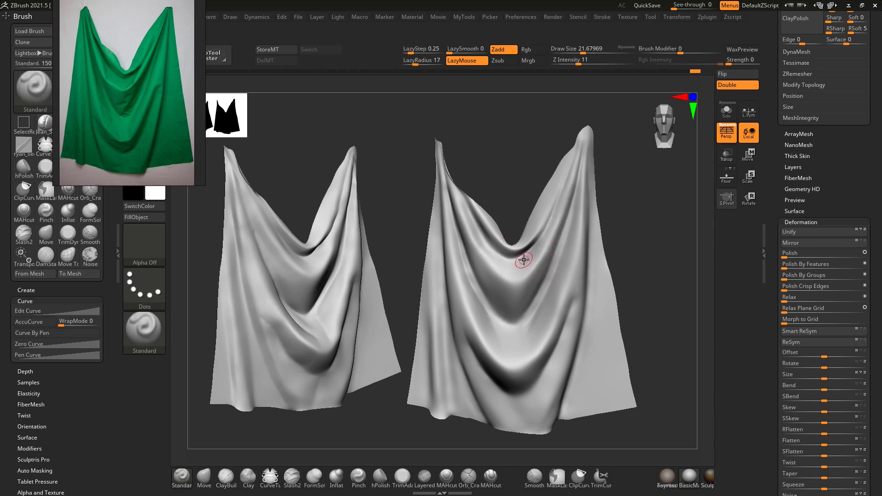
{"action": "key", "text": "s"}
{"action": "left_click_drag", "start_coordinate": [524, 264], "coordinate": [530, 254]}
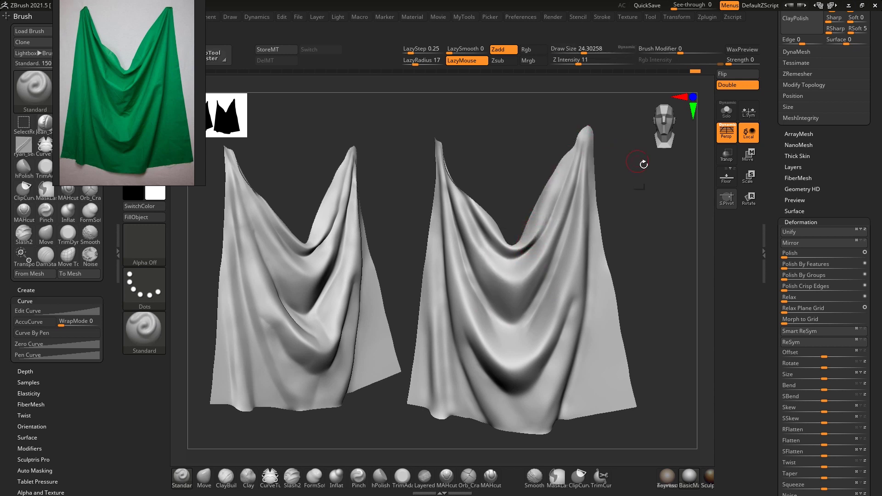
Build up and smooth the lower swag and left folds with Standard and Smooth at about 41.3 draw size
{"action": "left_click_drag", "start_coordinate": [644, 165], "coordinate": [635, 154], "text": "alt"}
{"action": "left_click_drag", "start_coordinate": [621, 211], "coordinate": [618, 221], "text": "alt"}
{"action": "key", "text": "shift"}
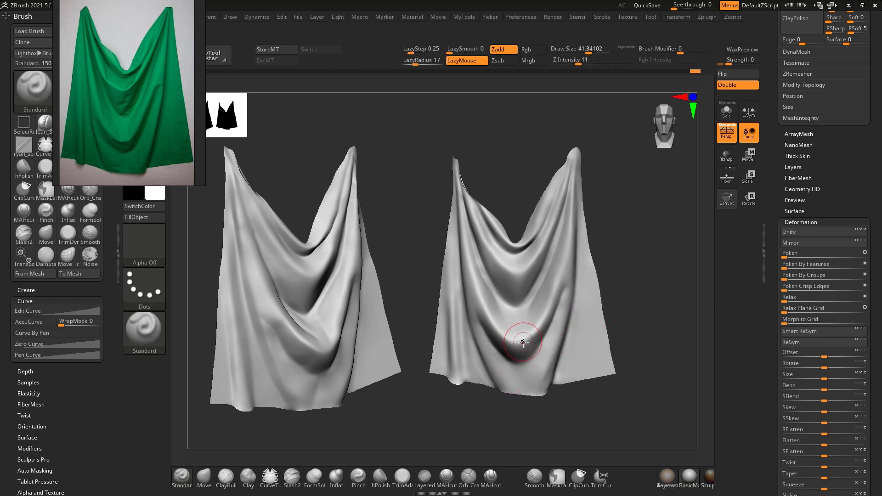
{"action": "key", "text": "shift"}
{"action": "key", "text": "shift"}
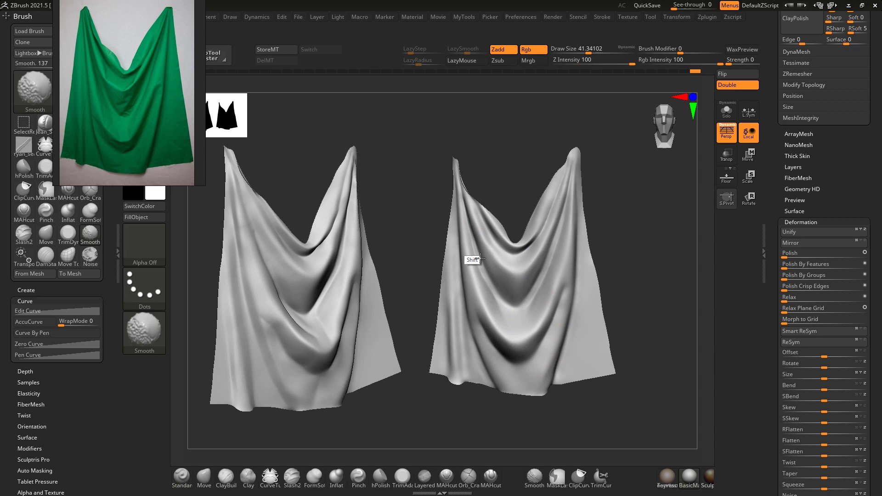
{"action": "mouse_move", "coordinate": [619, 222]}
{"action": "left_mouse_down"}
{"action": "mouse_move", "coordinate": [626, 226]}
{"action": "mouse_move", "coordinate": [591, 256]}
{"action": "left_mouse_up"}
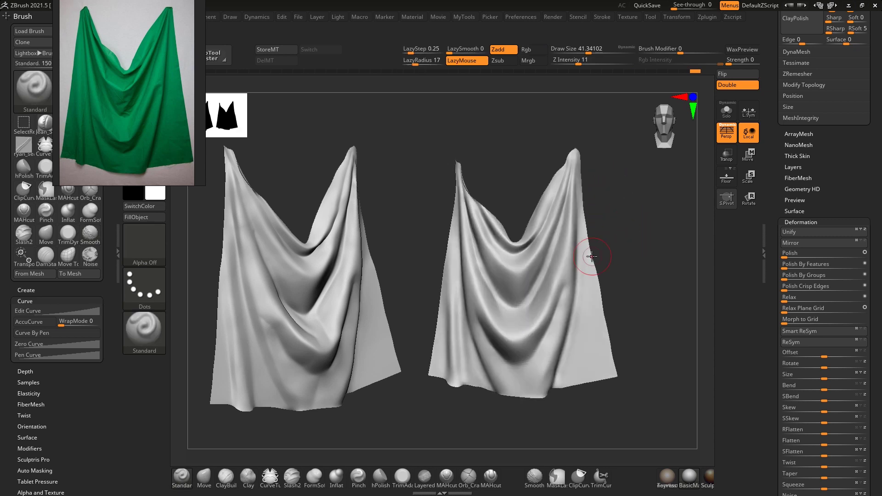
Lasso-mask the cloth's right edge, invert the mask so only that edge stays editable, and bring up the transform gizmo
{"action": "key", "text": "ctrl"}
{"action": "mouse_move", "coordinate": [616, 366]}
{"action": "left_mouse_down", "text": "ctrl"}
{"action": "mouse_move", "coordinate": [605, 347]}
{"action": "mouse_move", "coordinate": [574, 149]}
{"action": "left_mouse_up", "text": "ctrl"}
{"action": "key", "text": "shift"}
{"action": "key", "text": "shift+d"}
{"action": "key", "text": "ctrl+z"}
{"action": "left_click", "coordinate": [615, 312], "text": "ctrl"}
{"action": "key", "text": "w"}
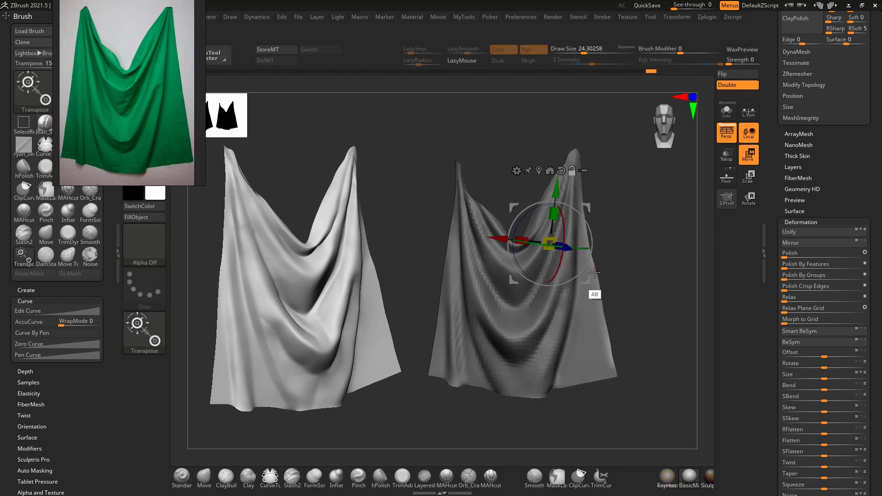
Try transforming the unmasked right edge with the gizmo
{"action": "left_click_drag", "start_coordinate": [634, 254], "coordinate": [582, 279]}
{"action": "left_click_drag", "start_coordinate": [634, 237], "coordinate": [644, 237]}
{"action": "key", "text": "ctrl+z"}
{"action": "key", "text": "ctrl+z"}
{"action": "key", "text": "ctrl+z"}
{"action": "key", "text": "ctrl+z"}
{"action": "key", "text": "ctrl+z"}
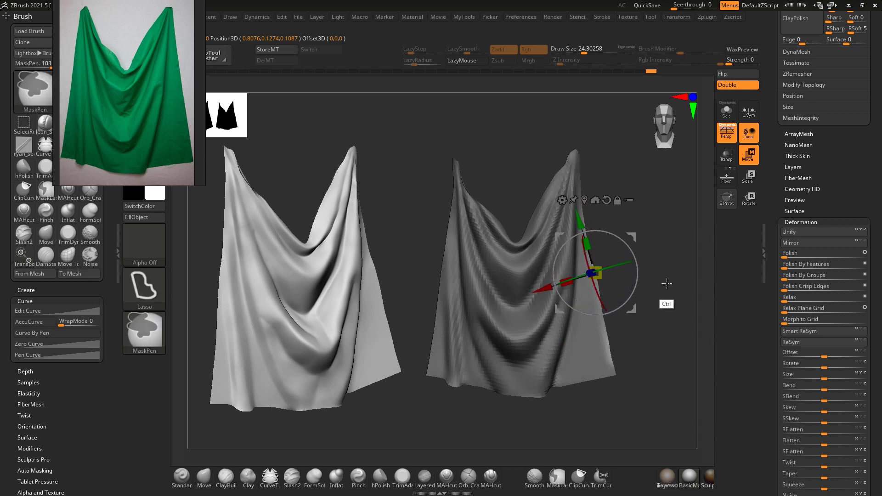
Unmask the lower right corner and try scaling the right edge along a gizmo placed on it
{"action": "left_click_drag", "start_coordinate": [613, 380], "coordinate": [632, 367], "text": "ctrl+alt"}
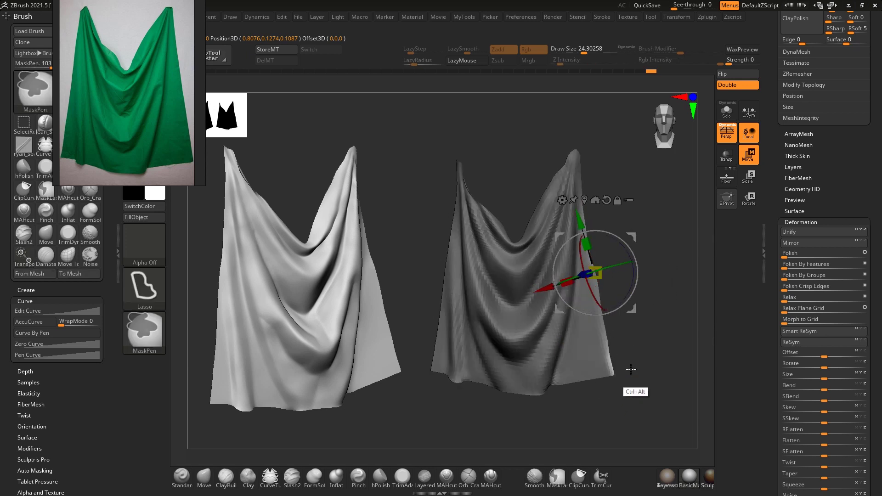
{"action": "left_click", "coordinate": [607, 363], "text": "alt"}
{"action": "left_click", "coordinate": [616, 373], "text": "ctrl"}
{"action": "left_click_drag", "start_coordinate": [632, 265], "coordinate": [623, 269]}
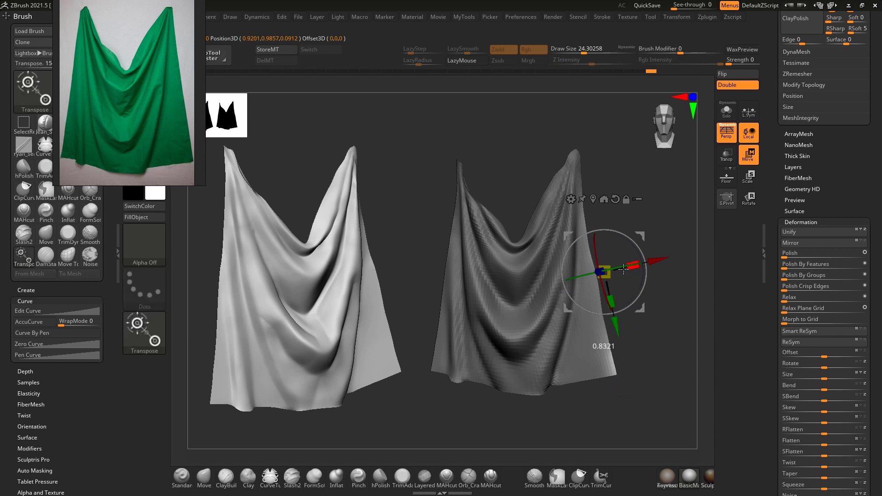
{"action": "left_click_drag", "start_coordinate": [642, 308], "coordinate": [678, 308]}
{"action": "key", "text": "ctrl+z"}
Refine the mask so only the outer right edge is free, and place the gizmo on its lower part
{"action": "mouse_move", "coordinate": [635, 342]}
{"action": "left_mouse_down", "text": "ctrl"}
{"action": "mouse_move", "coordinate": [634, 385]}
{"action": "mouse_move", "coordinate": [611, 366]}
{"action": "mouse_move", "coordinate": [580, 203]}
{"action": "left_mouse_up", "text": "ctrl"}
{"action": "left_click", "coordinate": [620, 381], "text": "ctrl"}
{"action": "left_click", "coordinate": [621, 382], "text": "ctrl"}
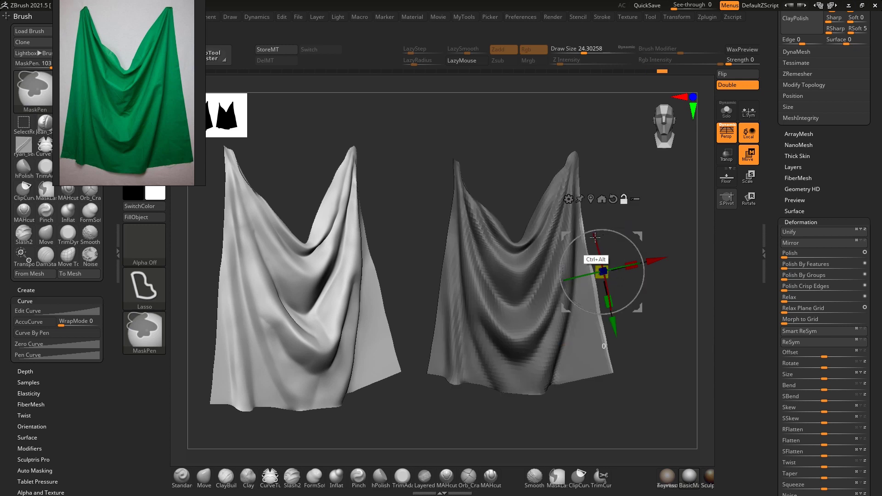
{"action": "mouse_move", "coordinate": [678, 253]}
{"action": "left_mouse_down", "text": "ctrl+alt"}
{"action": "mouse_move", "coordinate": [594, 266]}
{"action": "mouse_move", "coordinate": [574, 255]}
{"action": "mouse_move", "coordinate": [601, 294]}
{"action": "mouse_move", "coordinate": [596, 308]}
{"action": "left_mouse_up", "text": "ctrl+alt"}
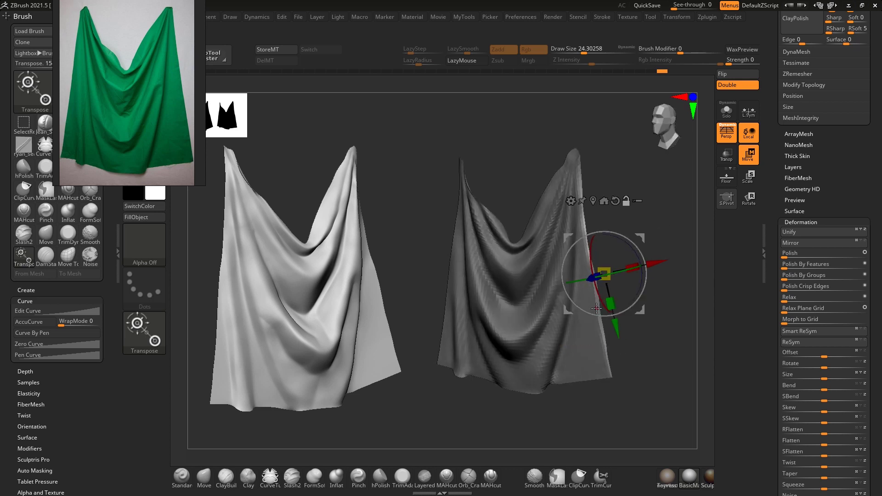
{"action": "left_click_drag", "start_coordinate": [645, 338], "coordinate": [659, 306]}
{"action": "left_click", "coordinate": [605, 339], "text": "alt"}
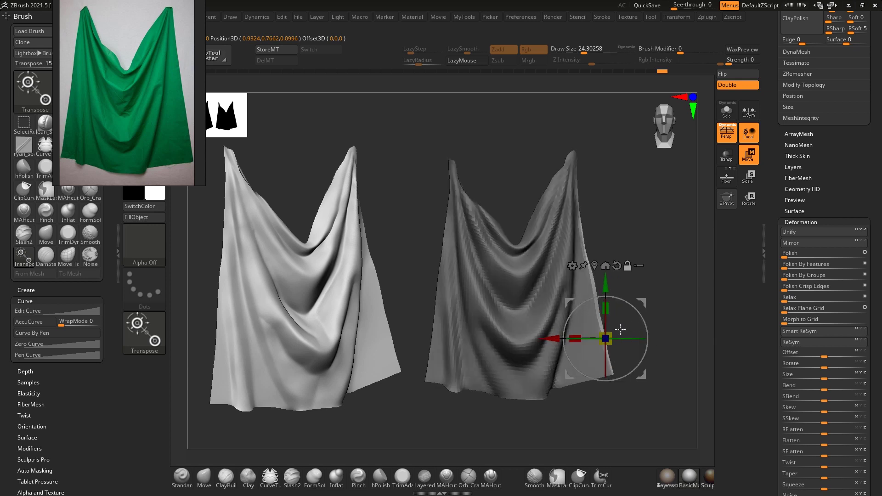
Align the gizmo with the right edge, scale the edge crosswise to about 0.79 to straighten it, and clear the mask
{"action": "left_click_drag", "start_coordinate": [573, 336], "coordinate": [588, 335]}
{"action": "left_click_drag", "start_coordinate": [644, 305], "coordinate": [620, 270]}
{"action": "left_click_drag", "start_coordinate": [569, 311], "coordinate": [588, 302]}
{"action": "left_click_drag", "start_coordinate": [626, 276], "coordinate": [630, 280]}
{"action": "left_click_drag", "start_coordinate": [567, 306], "coordinate": [578, 307]}
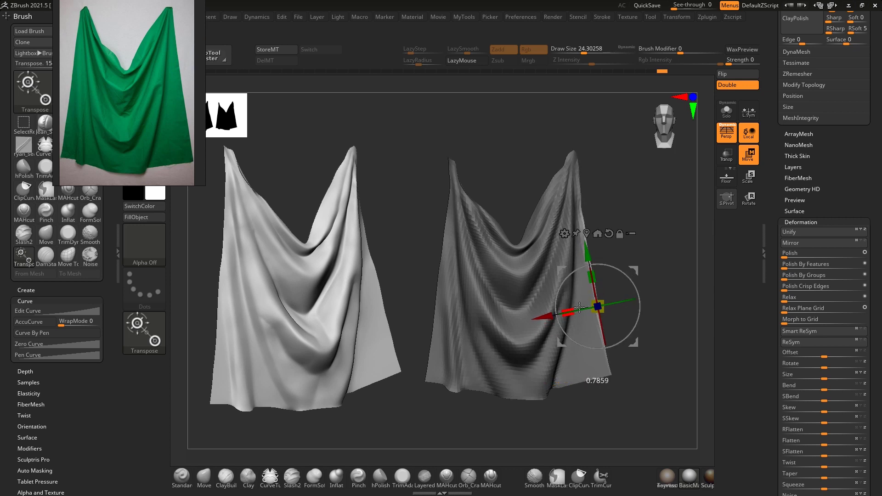
{"action": "left_click_drag", "start_coordinate": [637, 272], "coordinate": [640, 270]}
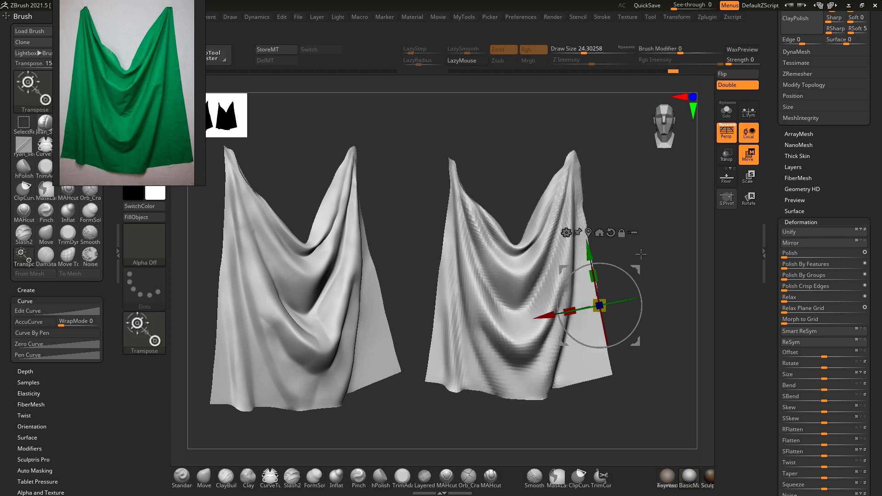
Adjust the border below the upper right corner with the Move brush, reducing the draw size to about 37.4
{"action": "key", "text": "q"}
{"action": "key", "text": "b"}
{"action": "key", "text": "m"}
{"action": "key", "text": "v"}
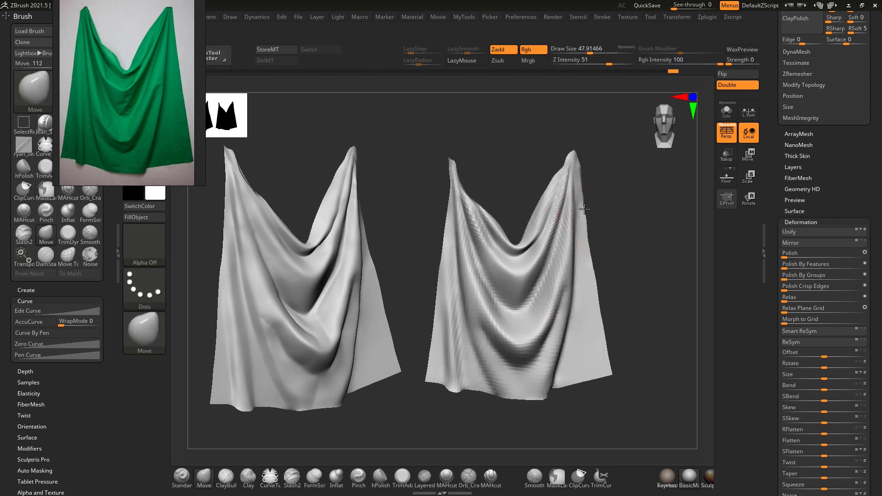
{"action": "key", "text": "]"}
{"action": "mouse_move", "coordinate": [606, 214]}
{"action": "left_mouse_down", "text": "alt"}
{"action": "mouse_move", "coordinate": [626, 209]}
{"action": "mouse_move", "coordinate": [571, 207]}
{"action": "mouse_move", "coordinate": [600, 267]}
{"action": "left_mouse_up", "text": "alt"}
{"action": "key", "text": "s"}
{"action": "key", "text": "ctrl+z"}
{"action": "right_click_drag", "start_coordinate": [588, 232], "coordinate": [588, 228]}
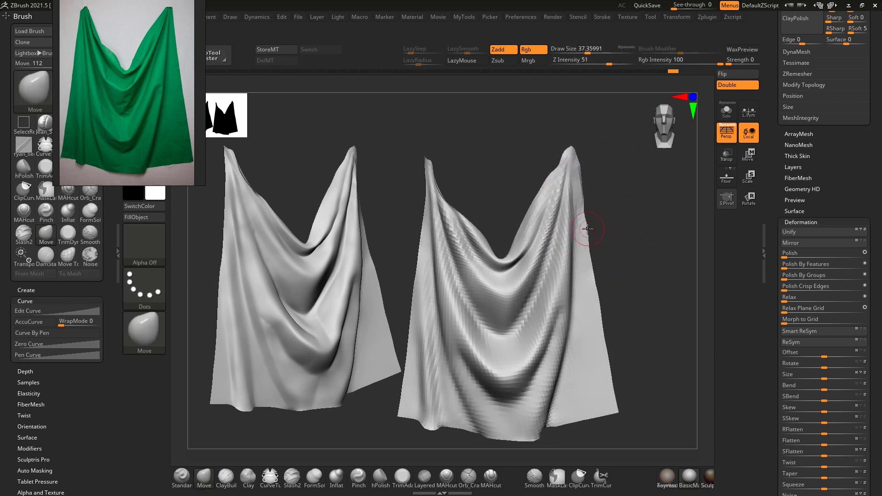
Try a broader Move brush adjustment of the right edge at about 105.7 draw size
{"action": "key", "text": "s"}
{"action": "left_click_drag", "start_coordinate": [589, 245], "coordinate": [605, 246]}
{"action": "right_click_drag", "start_coordinate": [628, 260], "coordinate": [630, 238], "text": "ctrl"}
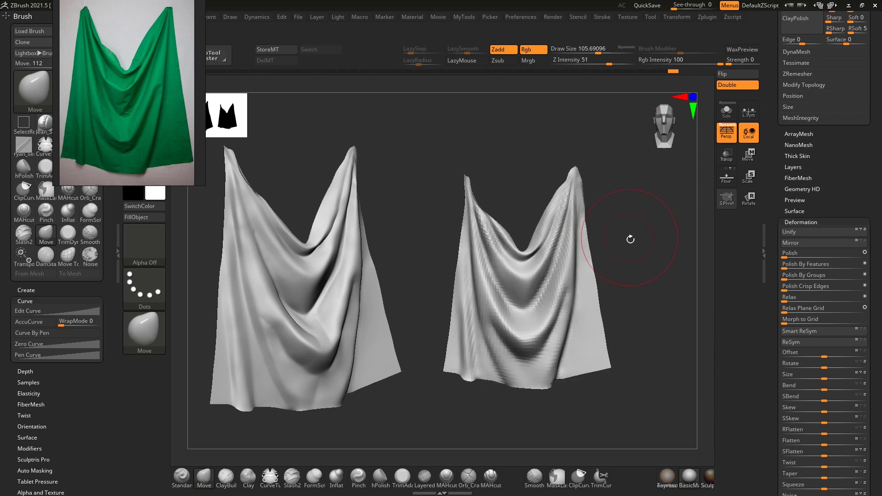
{"action": "key", "text": "ctrl+z"}
{"action": "key", "text": "ctrl+z"}
{"action": "key", "text": "ctrl+z"}
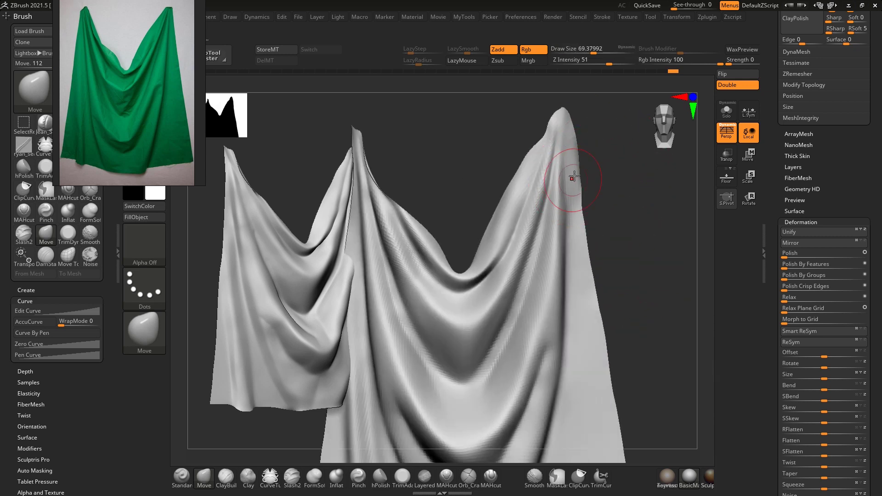
Carve a crease down from the upper right corner with DamStandard at about 57.9 draw size, and undo the last smoothing stroke
{"action": "key", "text": "b"}
{"action": "key", "text": "d"}
{"action": "key", "text": "s"}
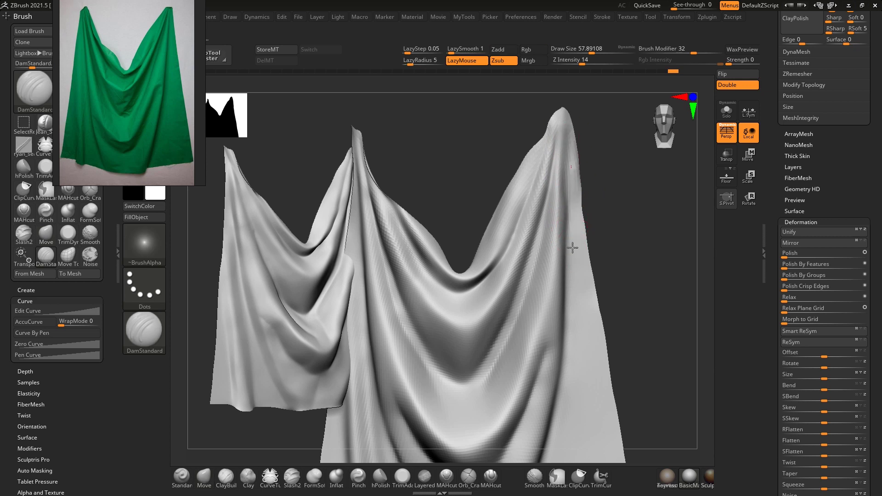
{"action": "key", "text": "shift"}
{"action": "mouse_move", "coordinate": [582, 189]}
{"action": "left_mouse_down", "text": "shift"}
{"action": "mouse_move", "coordinate": [582, 214]}
{"action": "mouse_move", "coordinate": [601, 170]}
{"action": "mouse_move", "coordinate": [566, 177]}
{"action": "left_mouse_up", "text": "shift"}
{"action": "key", "text": "ctrl+z"}
Reshape the upper right corner with the Move brush and sharpen its crease with DamStandard at about 43.4 draw size
{"action": "key", "text": "b"}
{"action": "key", "text": "m"}
{"action": "key", "text": "v"}
{"action": "key", "text": "s"}
{"action": "key", "text": "b"}
{"action": "key", "text": "d"}
{"action": "key", "text": "s"}
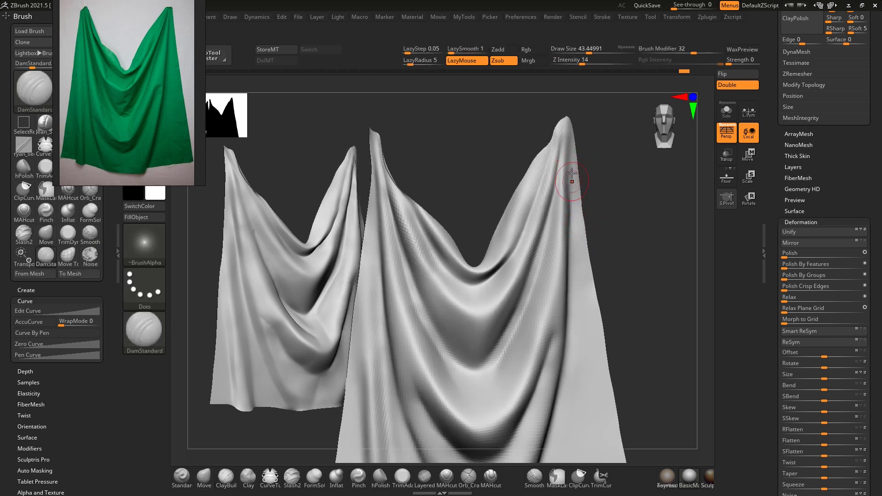
{"action": "left_click_drag", "start_coordinate": [579, 132], "coordinate": [599, 193]}
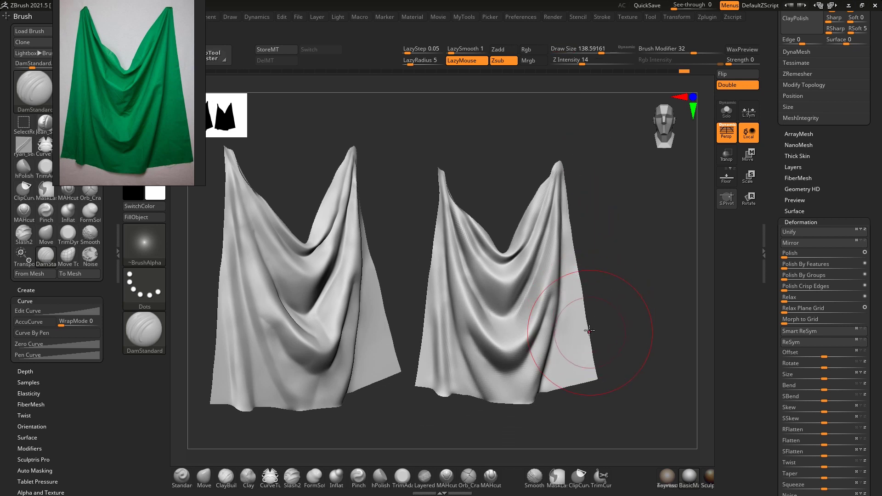
Pull the lower right flap and the adjoining side fold into shape with an enlarged Move brush
{"action": "key", "text": "b"}
{"action": "key", "text": "m"}
{"action": "key", "text": "v"}
{"action": "key", "text": "bracketright"}
{"action": "mouse_move", "coordinate": [621, 357]}
{"action": "left_mouse_down"}
{"action": "mouse_move", "coordinate": [637, 328]}
{"action": "mouse_move", "coordinate": [660, 318]}
{"action": "mouse_move", "coordinate": [639, 397]}
{"action": "mouse_move", "coordinate": [535, 345]}
{"action": "left_mouse_up"}
{"action": "key", "text": "bracketleft"}
{"action": "key", "text": "bracketleft"}
Refine the bottom hem where the right side fold meets the flap with the Move brush at about 43.4 draw size
{"action": "left_click_drag", "start_coordinate": [543, 395], "coordinate": [539, 362]}
{"action": "key", "text": "bracketleft"}
{"action": "key", "text": "bracketleft"}
{"action": "mouse_move", "coordinate": [545, 398]}
{"action": "left_mouse_down", "text": "alt"}
{"action": "mouse_move", "coordinate": [553, 438]}
{"action": "mouse_move", "coordinate": [472, 382]}
{"action": "left_mouse_up", "text": "alt"}
{"action": "left_click_drag", "start_coordinate": [495, 420], "coordinate": [495, 354], "text": "alt"}
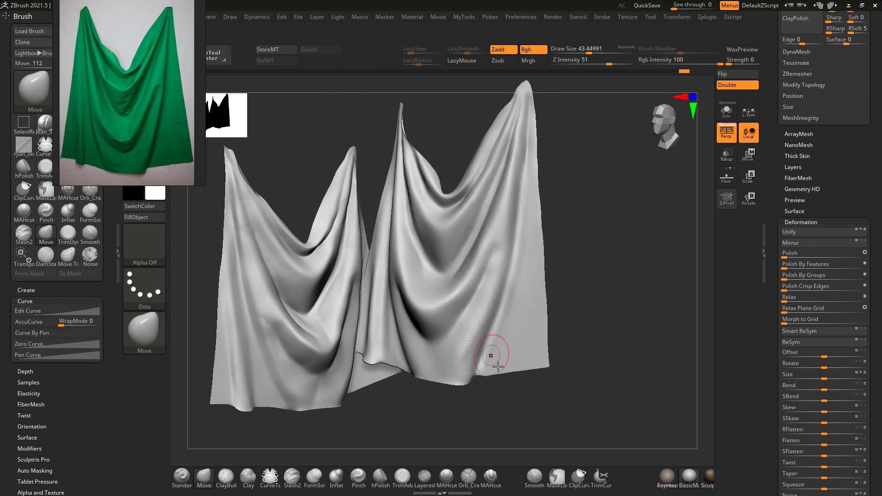
{"action": "left_click_drag", "start_coordinate": [517, 403], "coordinate": [475, 382]}
{"action": "key", "text": "s"}
{"action": "left_click", "coordinate": [474, 379]}
Adjust the right side fold with the Move brush at about 105.7 draw size, and set the size to about 50.3
{"action": "mouse_move", "coordinate": [507, 412]}
{"action": "left_mouse_down", "text": "alt"}
{"action": "mouse_move", "coordinate": [504, 403]}
{"action": "mouse_move", "coordinate": [543, 417]}
{"action": "left_mouse_up", "text": "alt"}
{"action": "key", "text": "s"}
{"action": "mouse_move", "coordinate": [509, 327]}
{"action": "left_mouse_down"}
{"action": "mouse_move", "coordinate": [516, 334]}
{"action": "mouse_move", "coordinate": [519, 291]}
{"action": "left_mouse_up"}
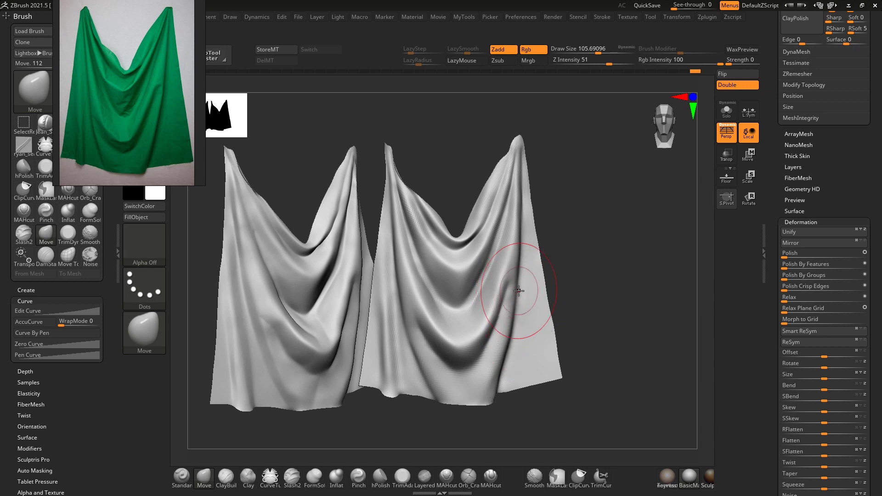
{"action": "mouse_move", "coordinate": [555, 250]}
{"action": "left_mouse_down", "text": "alt"}
{"action": "mouse_move", "coordinate": [573, 222]}
{"action": "mouse_move", "coordinate": [565, 199]}
{"action": "mouse_move", "coordinate": [532, 188]}
{"action": "left_mouse_up", "text": "alt"}
{"action": "key", "text": "s"}
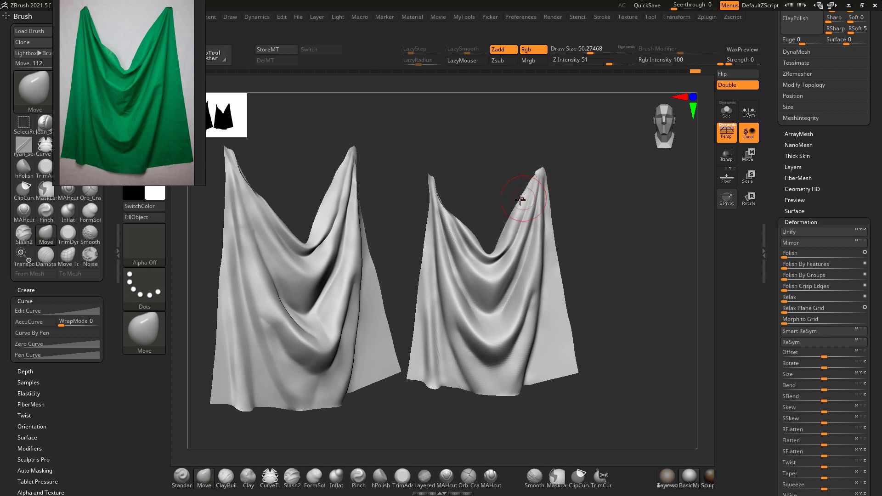
Reshape the right side folds and hem with the Move brush, raising the draw size to about 114.4
{"action": "mouse_move", "coordinate": [581, 191]}
{"action": "left_mouse_down"}
{"action": "mouse_move", "coordinate": [614, 240]}
{"action": "mouse_move", "coordinate": [559, 291]}
{"action": "left_mouse_up"}
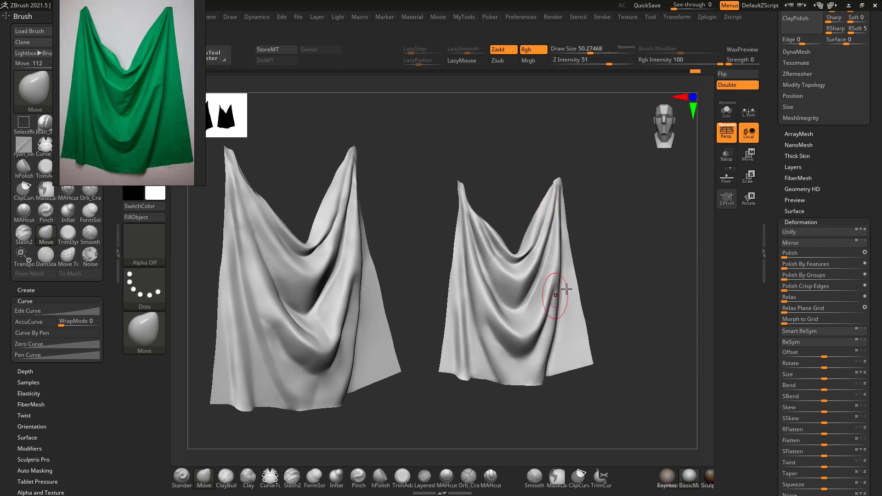
{"action": "key", "text": "bracketright"}
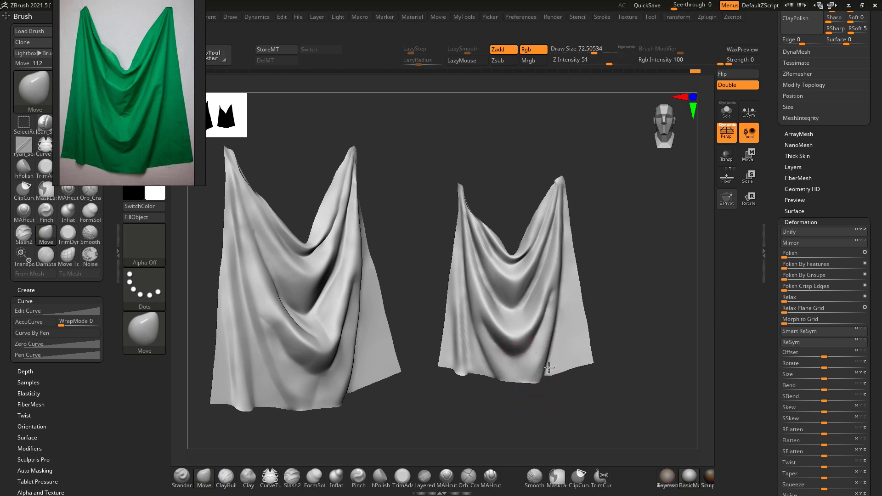
{"action": "left_click_drag", "start_coordinate": [587, 341], "coordinate": [587, 330]}
{"action": "left_click_drag", "start_coordinate": [626, 259], "coordinate": [636, 287]}
{"action": "key", "text": "bracketright"}
{"action": "mouse_move", "coordinate": [555, 284]}
{"action": "left_mouse_down"}
{"action": "mouse_move", "coordinate": [526, 294]}
{"action": "mouse_move", "coordinate": [528, 307]}
{"action": "left_mouse_up"}
{"action": "mouse_move", "coordinate": [651, 279]}
{"action": "left_mouse_down"}
{"action": "mouse_move", "coordinate": [659, 291]}
{"action": "mouse_move", "coordinate": [642, 339]}
{"action": "mouse_move", "coordinate": [636, 333]}
{"action": "mouse_move", "coordinate": [641, 372]}
{"action": "left_mouse_up"}
{"action": "key", "text": "]"}
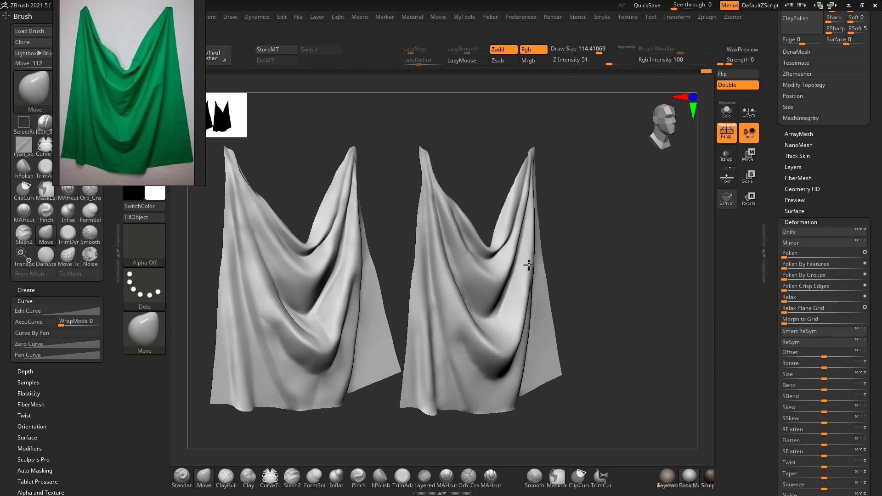
Reduce the draw size to about 60.6, clear the snapshot from the canvas, and center the working cloth
{"action": "key", "text": "bracketleft"}
{"action": "key", "text": "bracketleft"}
{"action": "left_click_drag", "start_coordinate": [597, 328], "coordinate": [607, 325]}
{"action": "key", "text": "ctrl+z"}
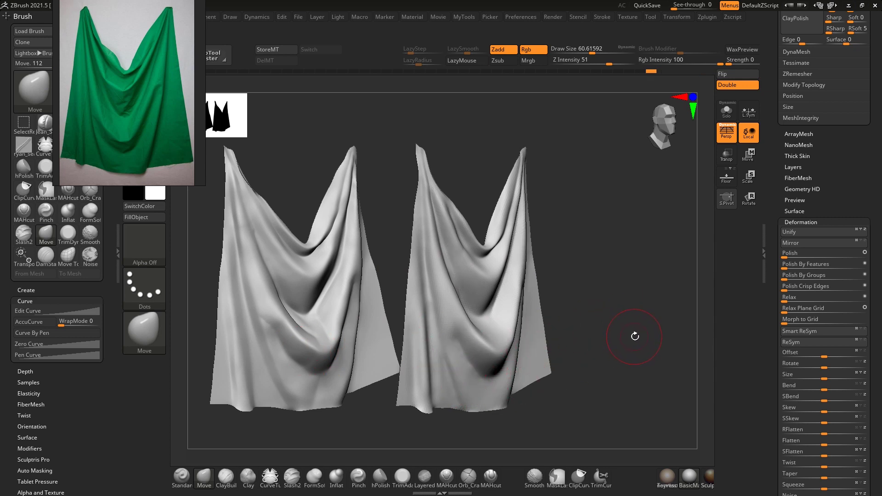
{"action": "key", "text": "ctrl+n"}
{"action": "left_click_drag", "start_coordinate": [623, 324], "coordinate": [481, 340], "text": "alt"}
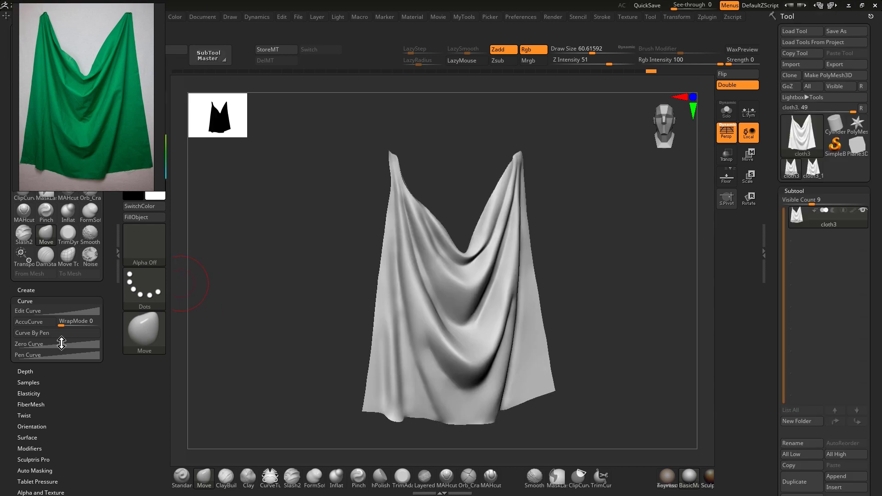
Adjust the right flap beside the side fold with the Move brush, and set the draw size to about 43.4
{"action": "left_click_drag", "start_coordinate": [291, 256], "coordinate": [297, 267]}
{"action": "key", "text": "s"}
{"action": "left_click_drag", "start_coordinate": [506, 304], "coordinate": [516, 304]}
{"action": "mouse_move", "coordinate": [566, 273]}
{"action": "left_mouse_down"}
{"action": "mouse_move", "coordinate": [553, 274]}
{"action": "mouse_move", "coordinate": [566, 274]}
{"action": "left_mouse_up"}
{"action": "key", "text": "ctrl+z"}
{"action": "key", "text": "s"}
{"action": "left_click_drag", "start_coordinate": [517, 348], "coordinate": [512, 349]}
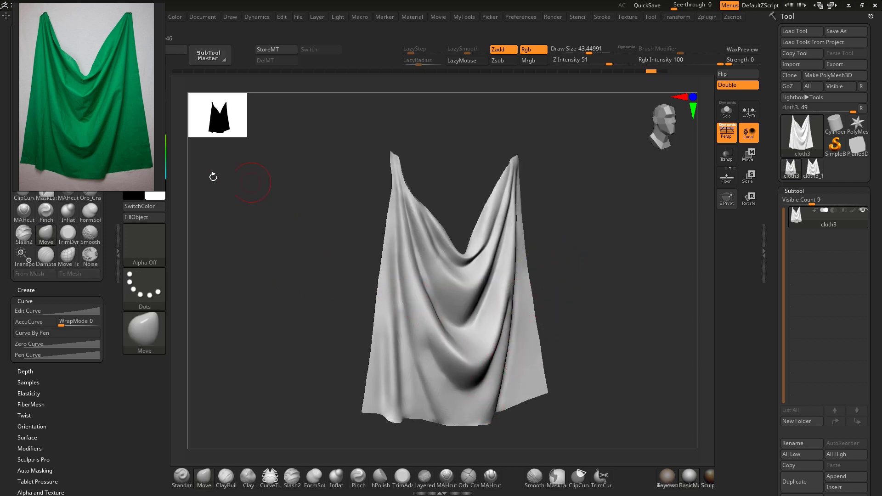
Try to reshape the left side fold with the Move brush at about 43.4 draw size
{"action": "left_click_drag", "start_coordinate": [407, 285], "coordinate": [402, 285]}
{"action": "mouse_move", "coordinate": [353, 277]}
{"action": "left_mouse_down"}
{"action": "mouse_move", "coordinate": [331, 279]}
{"action": "mouse_move", "coordinate": [349, 269]}
{"action": "left_mouse_up"}
{"action": "key", "text": "ctrl+z"}
{"action": "key", "text": "ctrl+z"}
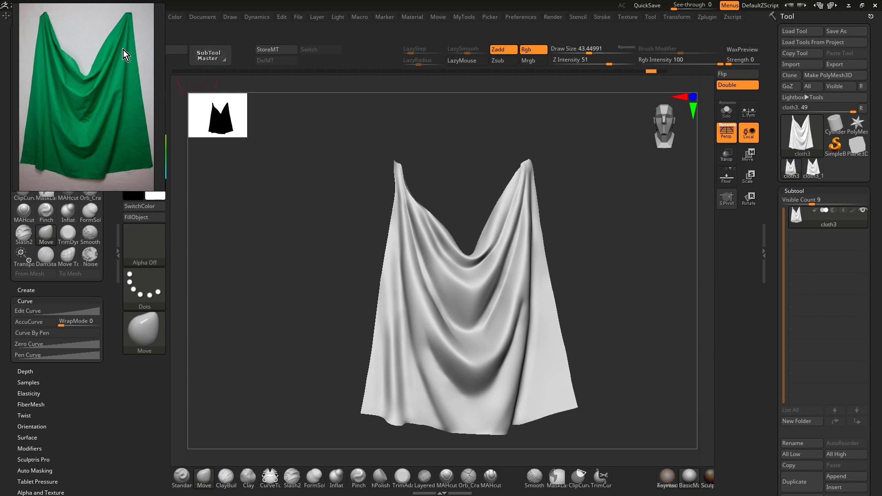
Shift the green fabric reference image over and turn on AccuCurve for the Move brush
{"action": "left_click_drag", "start_coordinate": [123, 49], "coordinate": [187, 55]}
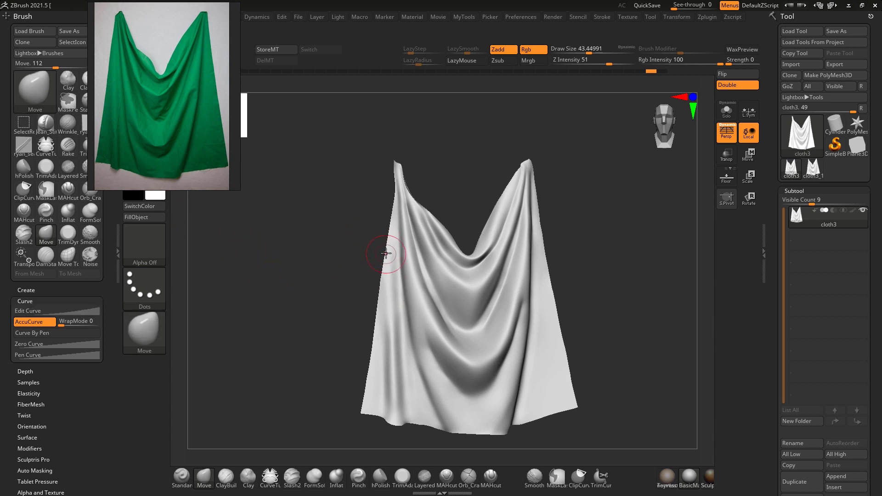
{"action": "left_click_drag", "start_coordinate": [407, 302], "coordinate": [376, 318]}
{"action": "key", "text": "ctrl+z"}
{"action": "key", "text": "ctrl+z"}
Flatten the bottom of the lowest central fold and give it angular corners with the Move brush at about 66.4 draw size
{"action": "mouse_move", "coordinate": [622, 287]}
{"action": "left_mouse_down", "text": "alt"}
{"action": "mouse_move", "coordinate": [629, 329]}
{"action": "mouse_move", "coordinate": [622, 216]}
{"action": "mouse_move", "coordinate": [620, 230]}
{"action": "mouse_move", "coordinate": [645, 215]}
{"action": "mouse_move", "coordinate": [644, 258]}
{"action": "left_mouse_up", "text": "alt"}
{"action": "key", "text": "s"}
{"action": "left_click_drag", "start_coordinate": [497, 330], "coordinate": [502, 331]}
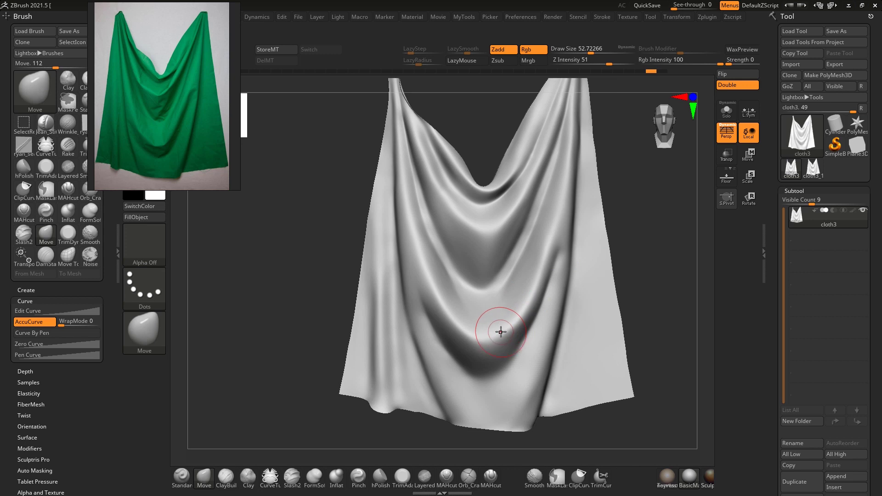
{"action": "key", "text": "ctrl+z"}
{"action": "key", "text": "s"}
{"action": "mouse_move", "coordinate": [504, 337]}
{"action": "left_mouse_down"}
{"action": "mouse_move", "coordinate": [505, 348]}
{"action": "mouse_move", "coordinate": [469, 343]}
{"action": "left_mouse_up"}
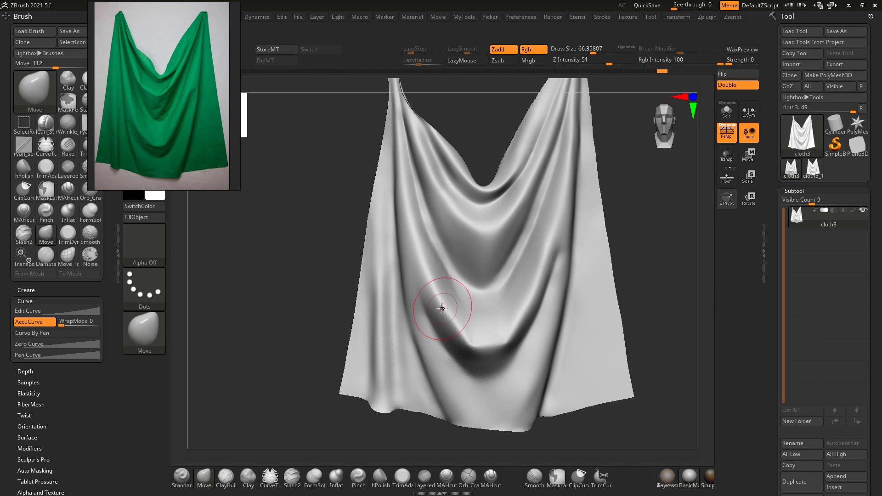
{"action": "left_click_drag", "start_coordinate": [645, 179], "coordinate": [655, 225], "text": "alt"}
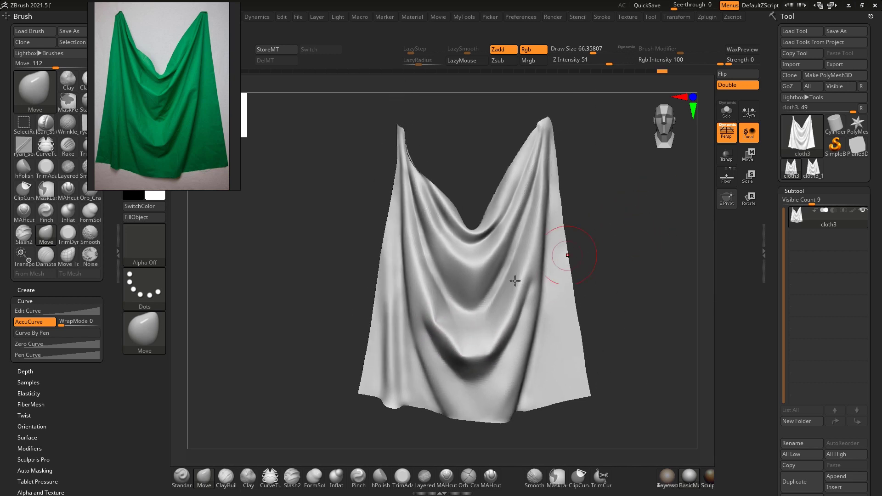
Pull the upper central folds below the neckline into more angular shapes, and reduce the Move brush to about 52.7
{"action": "left_click_drag", "start_coordinate": [607, 245], "coordinate": [609, 212], "text": "alt"}
{"action": "left_click_drag", "start_coordinate": [504, 236], "coordinate": [504, 248]}
{"action": "key", "text": "bracketleft"}
{"action": "key", "text": "bracketleft"}
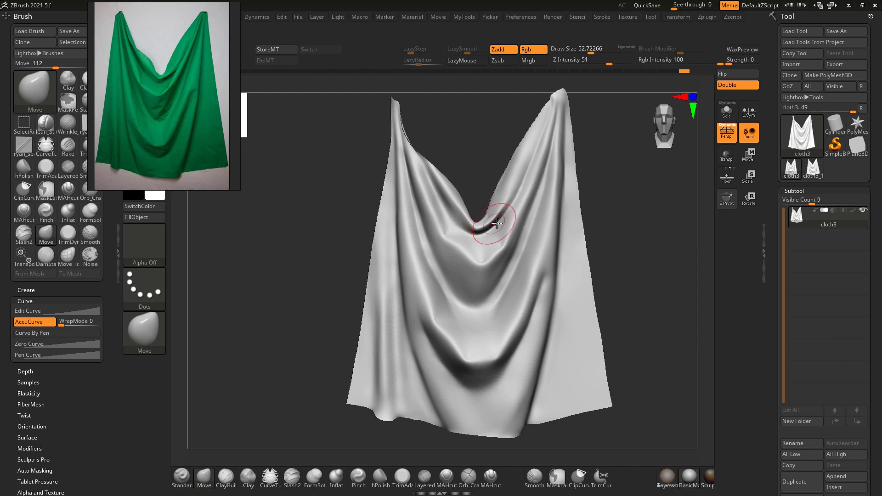
{"action": "left_click_drag", "start_coordinate": [619, 216], "coordinate": [626, 201], "text": "alt"}
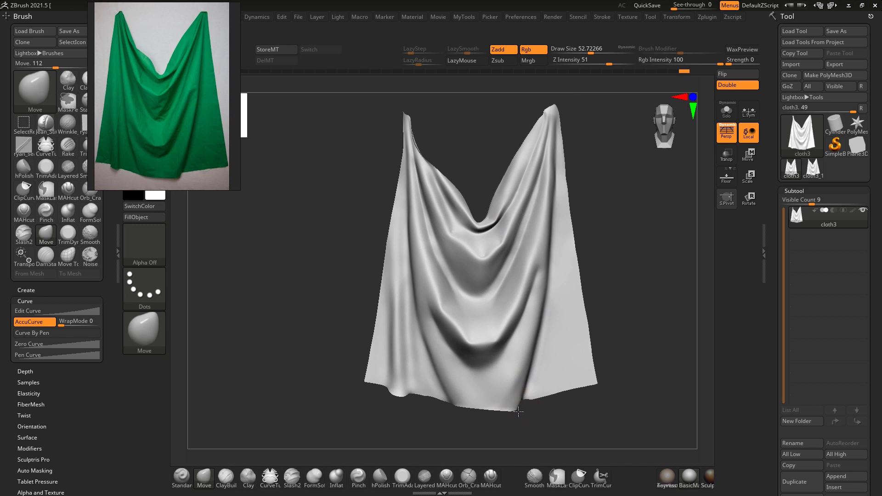
Refine the middle central folds with the Move brush at draw sizes of about 79.1 and 60.6
{"action": "key", "text": "bracketright"}
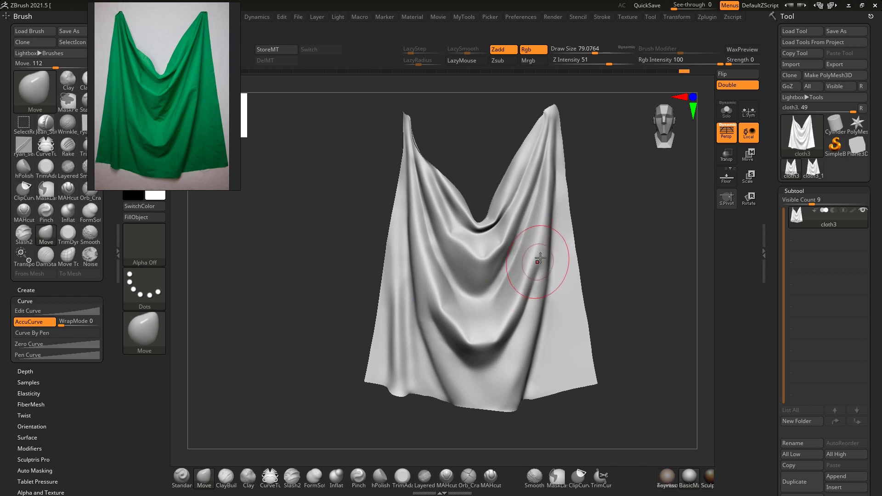
{"action": "key", "text": "bracketleft"}
{"action": "key", "text": "bracketleft"}
{"action": "key", "text": "bracketright"}
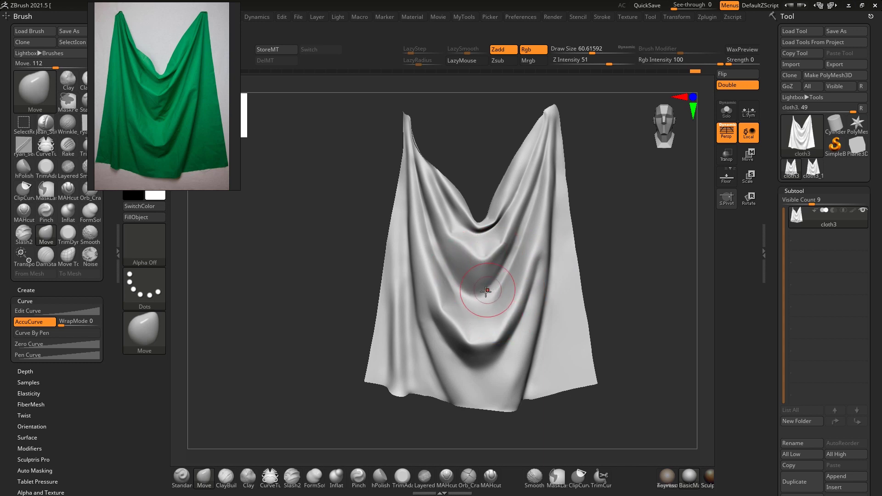
{"action": "mouse_move", "coordinate": [600, 204]}
{"action": "left_mouse_down", "text": "alt"}
{"action": "mouse_move", "coordinate": [587, 203]}
{"action": "mouse_move", "coordinate": [596, 205]}
{"action": "mouse_move", "coordinate": [587, 269]}
{"action": "left_mouse_up", "text": "alt"}
Tighten the central fold creases with the Move brush at about 39.3 draw size, and set the size to about 75.7
{"action": "key", "text": "bracketleft"}
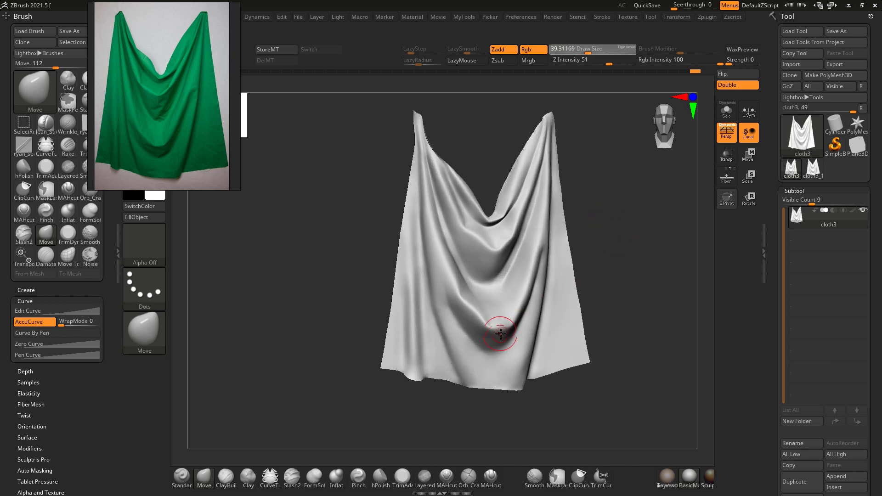
{"action": "key", "text": "bracketleft"}
{"action": "left_click_drag", "start_coordinate": [628, 226], "coordinate": [633, 258], "text": "alt"}
{"action": "key", "text": "s"}
{"action": "left_click_drag", "start_coordinate": [478, 240], "coordinate": [477, 243]}
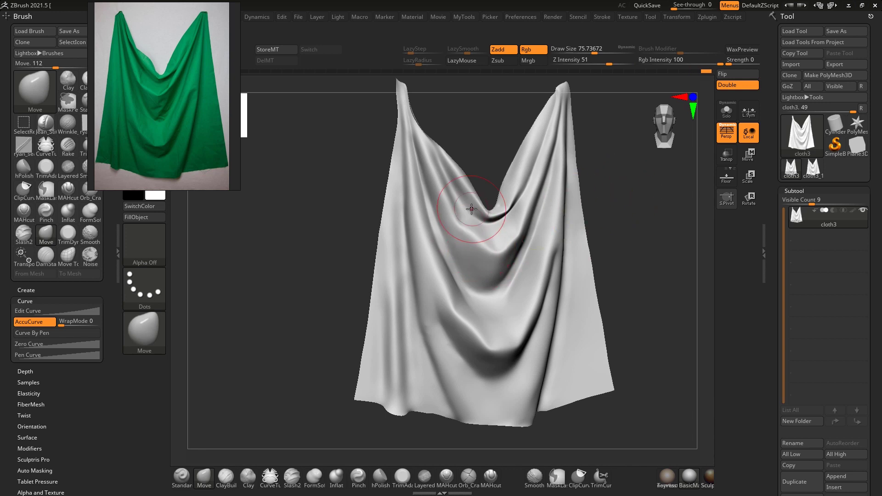
Carve small diagonal wrinkles and ridges into the middle central hollow with DamStandard at about 57.9 draw size and 14 Z intensity
{"action": "scroll", "coordinate": [167, 111], "scroll_direction": "up", "scroll_amount": 4}
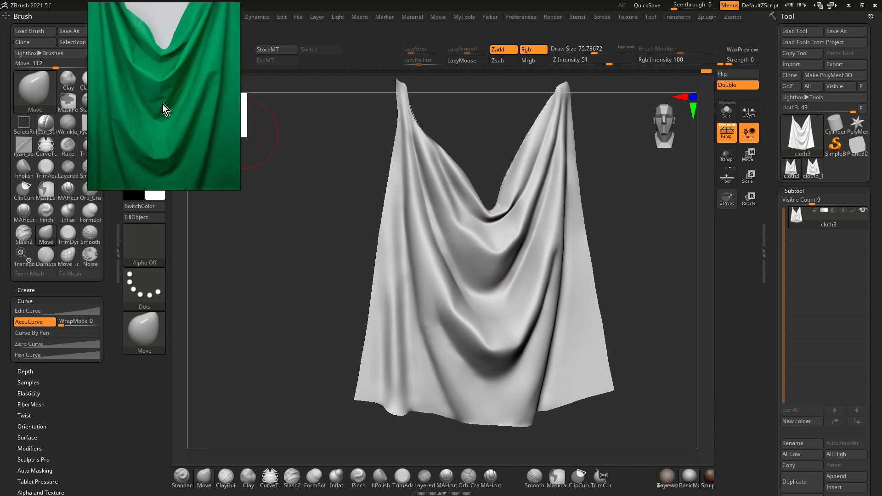
{"action": "left_click_drag", "start_coordinate": [628, 231], "coordinate": [659, 271], "text": "alt"}
{"action": "left_click_drag", "start_coordinate": [686, 198], "coordinate": [668, 198]}
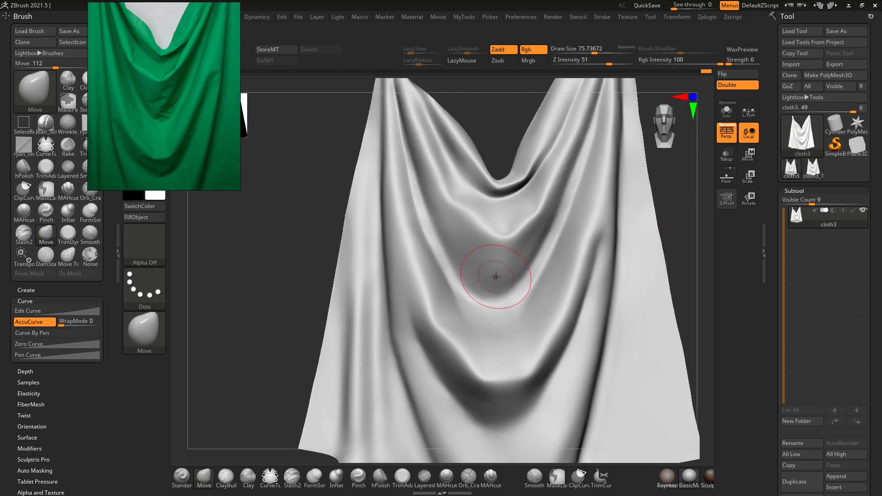
{"action": "key", "text": "b"}
{"action": "key", "text": "d"}
{"action": "key", "text": "s"}
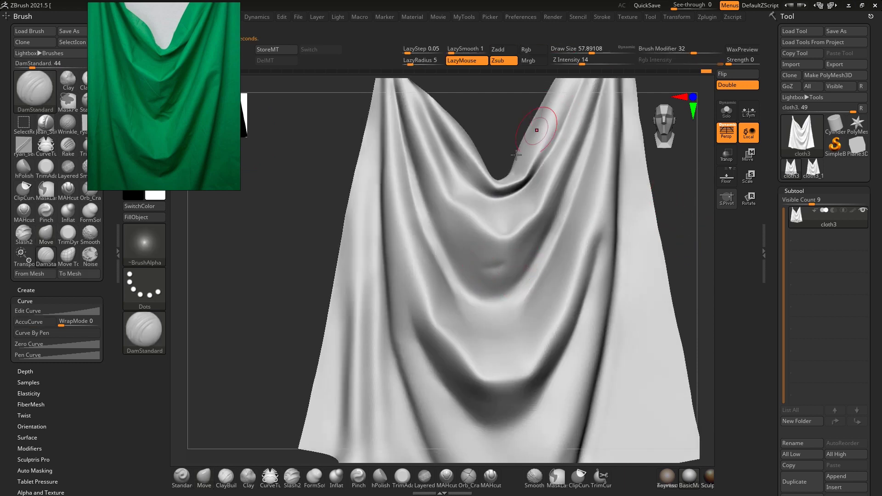
{"action": "left_click", "coordinate": [580, 61]}
{"action": "key", "text": "Return"}
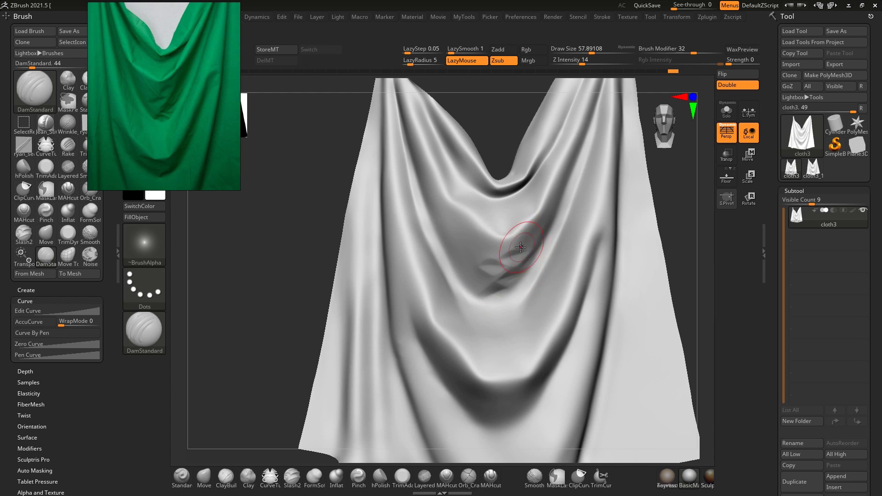
{"action": "left_click_drag", "start_coordinate": [545, 221], "coordinate": [510, 253], "text": "alt"}
{"action": "mouse_move", "coordinate": [452, 240]}
{"action": "left_mouse_down", "text": "alt"}
{"action": "mouse_move", "coordinate": [490, 285]}
{"action": "mouse_move", "coordinate": [541, 241]}
{"action": "mouse_move", "coordinate": [528, 241]}
{"action": "mouse_move", "coordinate": [478, 283]}
{"action": "left_mouse_up", "text": "alt"}
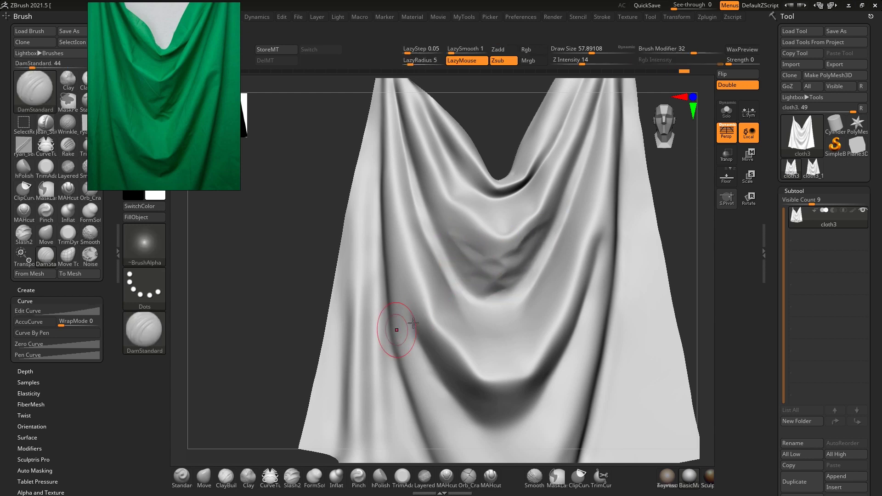
Deepen the diagonal wrinkle in the middle hollow and raise a ridge along the left of the central drape
{"action": "left_click_drag", "start_coordinate": [652, 177], "coordinate": [652, 183], "text": "alt"}
{"action": "left_click_drag", "start_coordinate": [497, 290], "coordinate": [536, 254]}
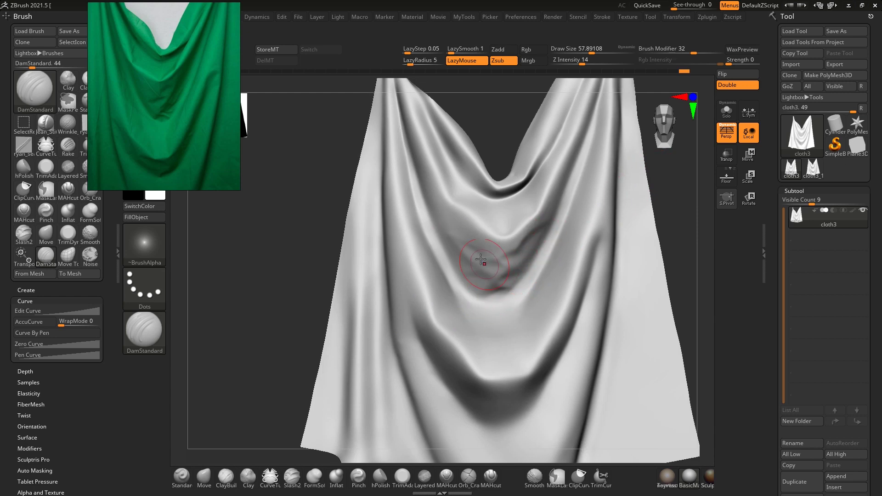
{"action": "mouse_move", "coordinate": [427, 273]}
{"action": "left_mouse_down", "text": "alt"}
{"action": "mouse_move", "coordinate": [434, 299]}
{"action": "mouse_move", "coordinate": [433, 276]}
{"action": "mouse_move", "coordinate": [450, 296]}
{"action": "left_mouse_up", "text": "alt"}
{"action": "left_click_drag", "start_coordinate": [655, 187], "coordinate": [666, 156]}
{"action": "left_click_drag", "start_coordinate": [650, 266], "coordinate": [664, 220], "text": "alt"}
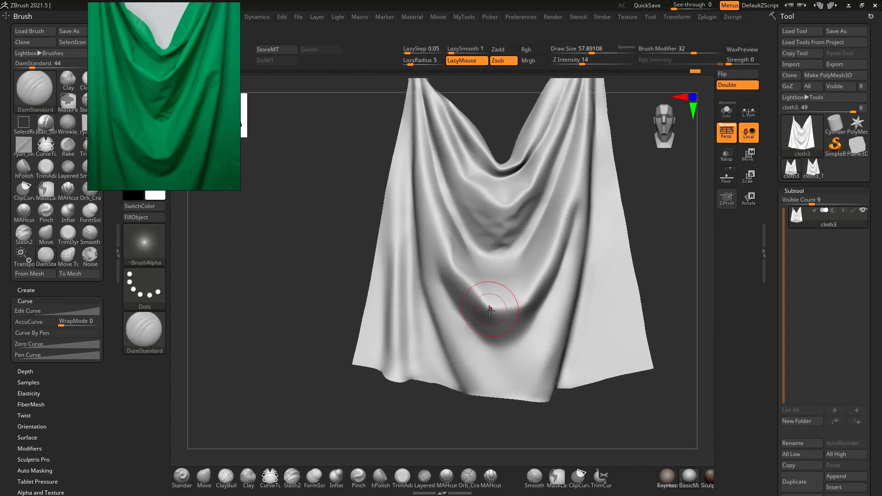
Add creases to the lowest central fold with DamStandard at about 75.7 draw size, and smooth the surface above it
{"action": "left_click_drag", "start_coordinate": [644, 253], "coordinate": [642, 236]}
{"action": "key", "text": "bracketright"}
{"action": "left_click_drag", "start_coordinate": [502, 321], "coordinate": [510, 330], "text": "alt"}
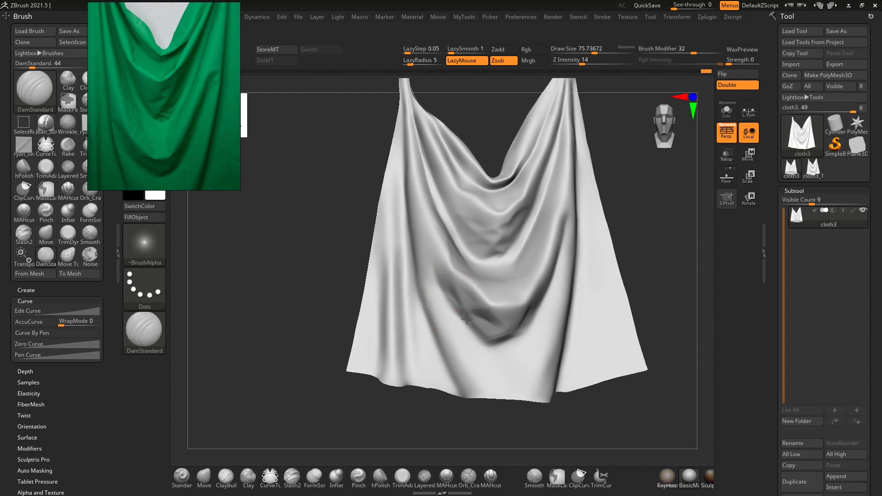
{"action": "key", "text": "ctrl+z"}
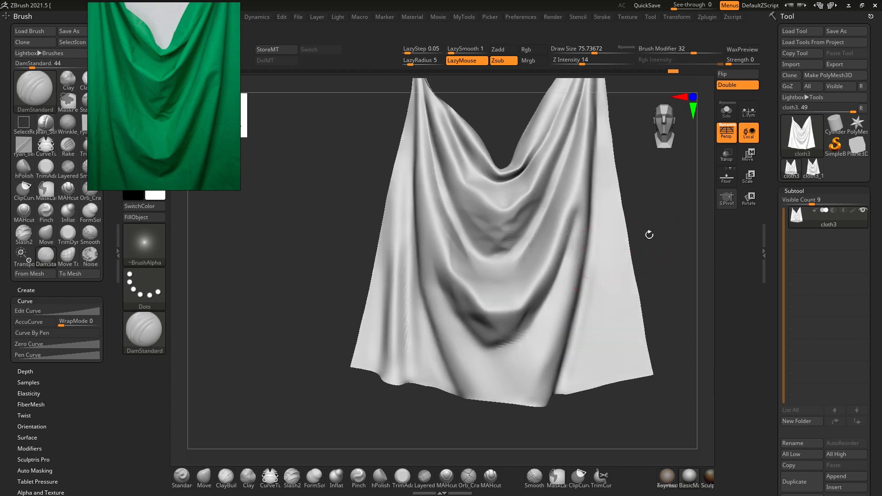
{"action": "mouse_move", "coordinate": [509, 332]}
{"action": "left_mouse_down"}
{"action": "mouse_move", "coordinate": [500, 348]}
{"action": "mouse_move", "coordinate": [504, 332]}
{"action": "left_mouse_up"}
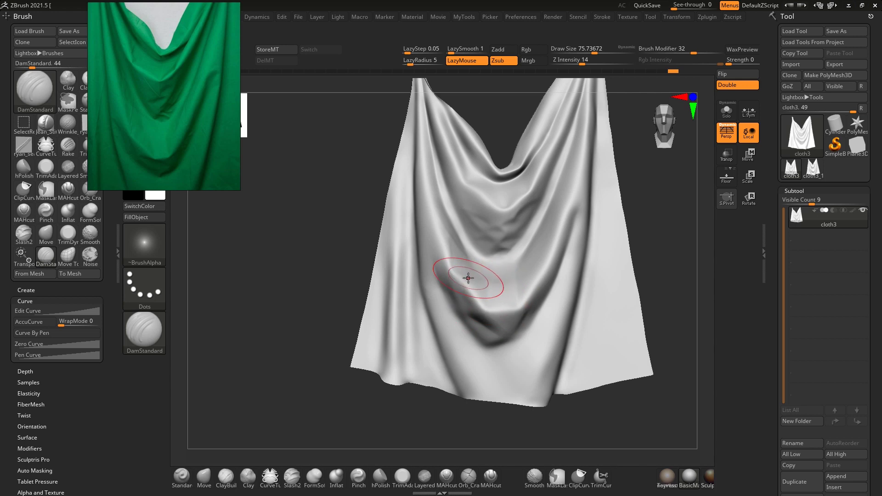
{"action": "left_click_drag", "start_coordinate": [488, 280], "coordinate": [533, 282], "text": "shift"}
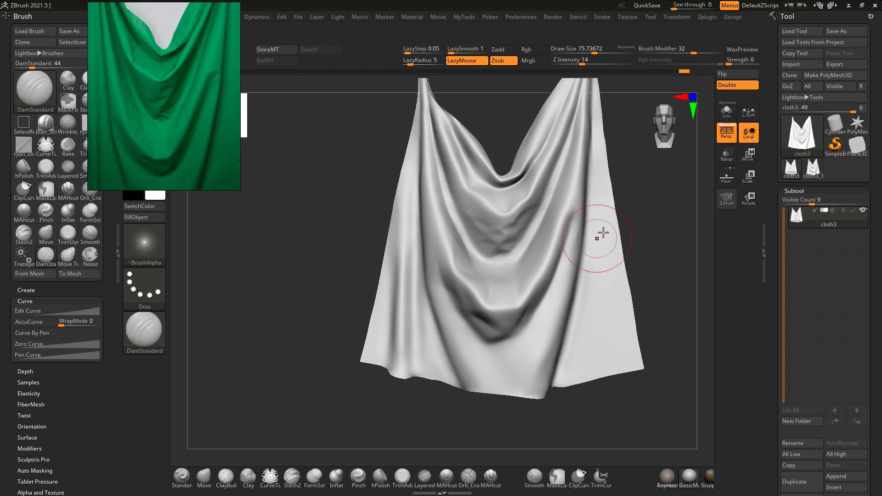
Sharpen the upper end of the right side fold with an inverted DamStandard stroke
{"action": "left_click_drag", "start_coordinate": [650, 224], "coordinate": [585, 205]}
{"action": "key", "text": "alt"}
{"action": "mouse_move", "coordinate": [586, 208]}
{"action": "left_mouse_down", "text": "alt"}
{"action": "mouse_move", "coordinate": [590, 225]}
{"action": "mouse_move", "coordinate": [590, 217]}
{"action": "left_mouse_up", "text": "alt"}
{"action": "mouse_move", "coordinate": [643, 220]}
{"action": "left_mouse_down"}
{"action": "mouse_move", "coordinate": [683, 206]}
{"action": "mouse_move", "coordinate": [646, 232]}
{"action": "left_mouse_up"}
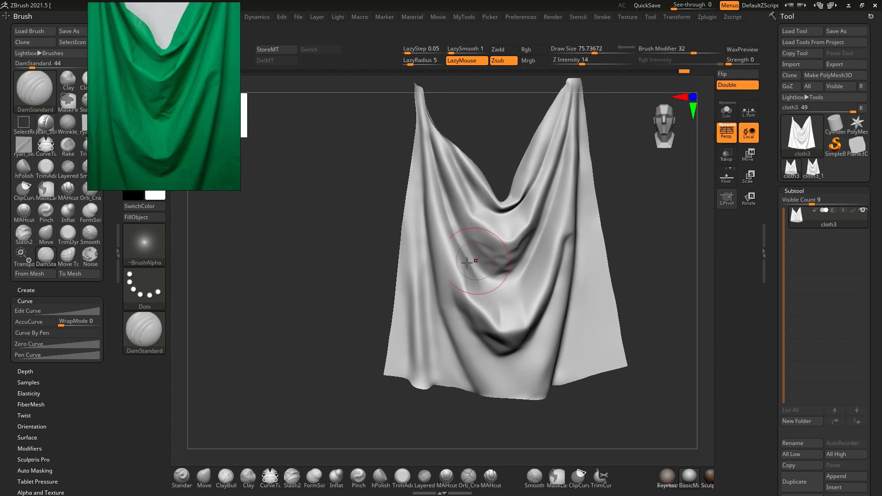
Show the whole reference image and carve additional fine wrinkles into the middle central hollow with DamStandard
{"action": "scroll", "coordinate": [175, 125], "scroll_direction": "down", "scroll_amount": 5}
{"action": "middle_click_drag", "start_coordinate": [165, 128], "coordinate": [165, 137]}
{"action": "left_click_drag", "start_coordinate": [498, 264], "coordinate": [509, 259]}
{"action": "right_click_drag", "start_coordinate": [507, 254], "coordinate": [689, 330], "text": "ctrl"}
{"action": "left_click_drag", "start_coordinate": [509, 262], "coordinate": [532, 256]}
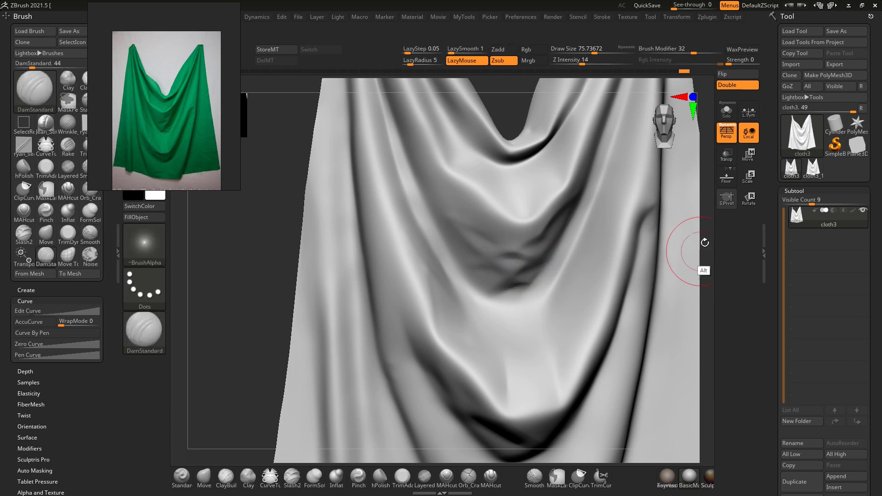
Carve a small crease just above the center of the bottom hem with DamStandard at about 75.7 draw size
{"action": "key", "text": "f"}
{"action": "left_click_drag", "start_coordinate": [659, 219], "coordinate": [634, 324]}
{"action": "right_click_drag", "start_coordinate": [634, 323], "coordinate": [667, 205], "text": "ctrl"}
{"action": "left_click_drag", "start_coordinate": [476, 398], "coordinate": [493, 398]}
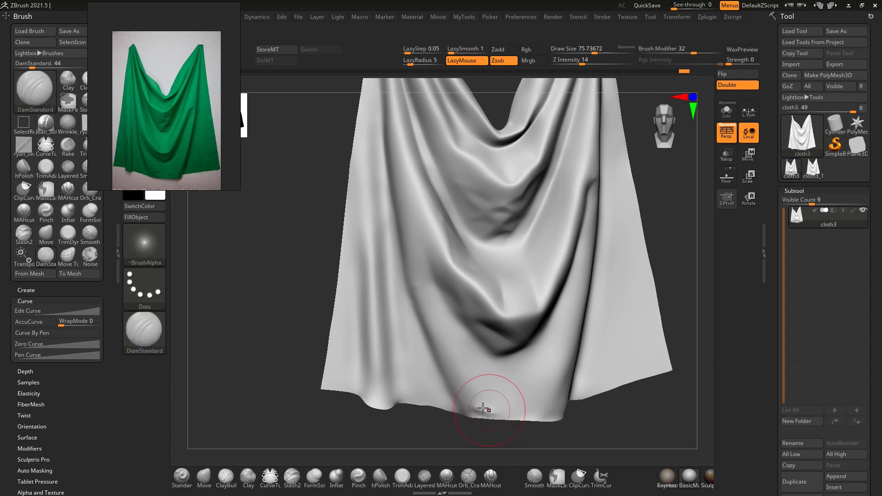
{"action": "key", "text": "shift"}
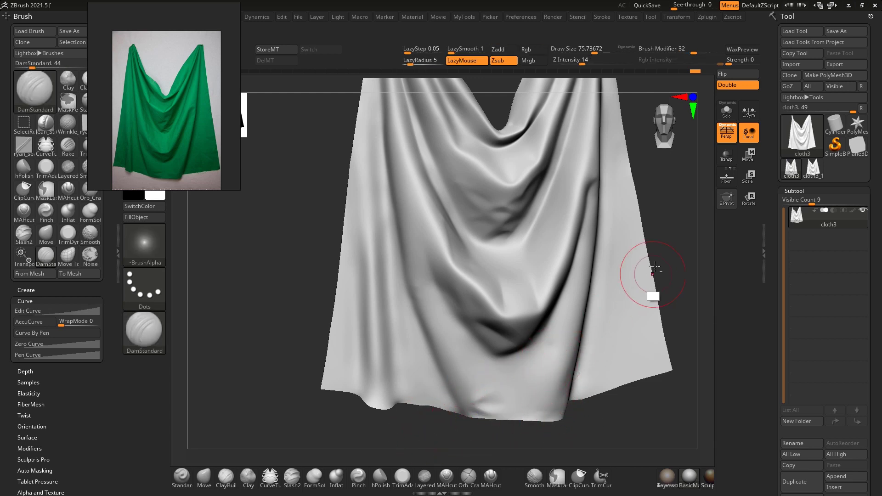
Enlarge the reference's lower right flap and carve a matching faint crease across the cloth's right flap with DamStandard
{"action": "left_click_drag", "start_coordinate": [658, 239], "coordinate": [655, 248], "text": "alt"}
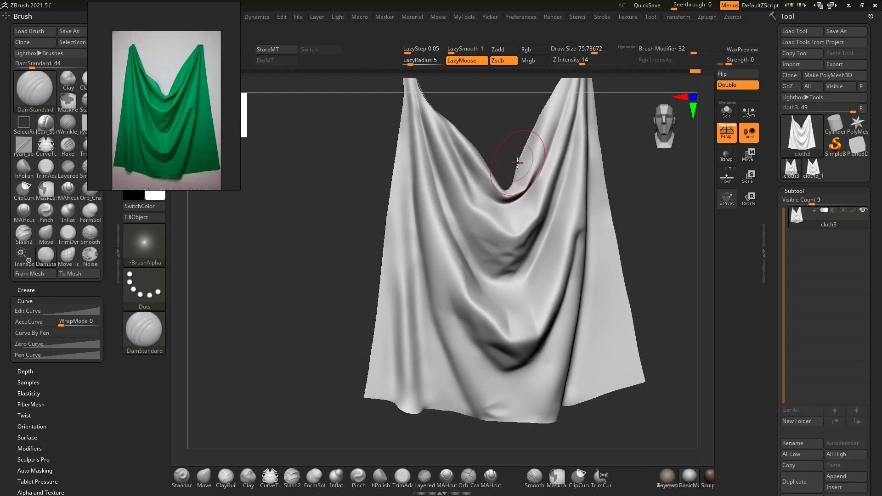
{"action": "scroll", "coordinate": [149, 140], "scroll_direction": "up", "scroll_amount": 5}
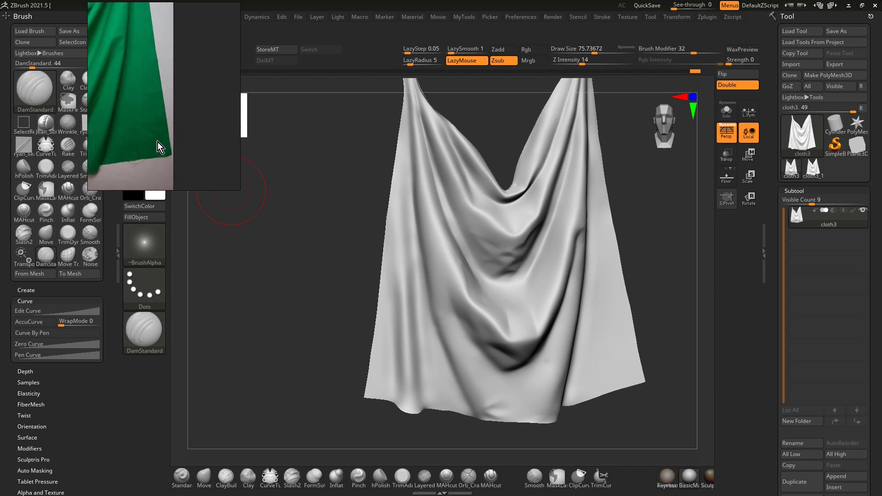
{"action": "left_click_drag", "start_coordinate": [153, 147], "coordinate": [210, 138]}
{"action": "mouse_move", "coordinate": [642, 294]}
{"action": "left_mouse_down"}
{"action": "mouse_move", "coordinate": [661, 295]}
{"action": "mouse_move", "coordinate": [591, 315]}
{"action": "left_mouse_up"}
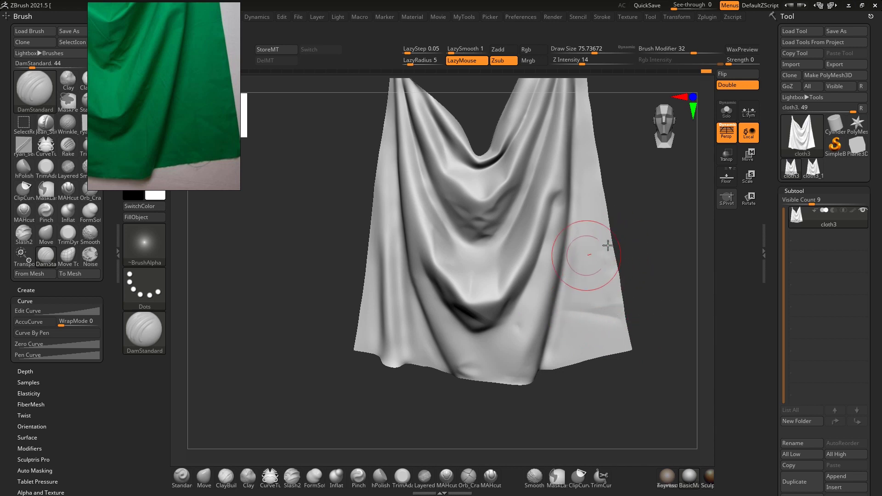
Undo the latest strokes on the cloth's right flap and carve several more faint creases across it with DamStandard
{"action": "key", "text": "shift"}
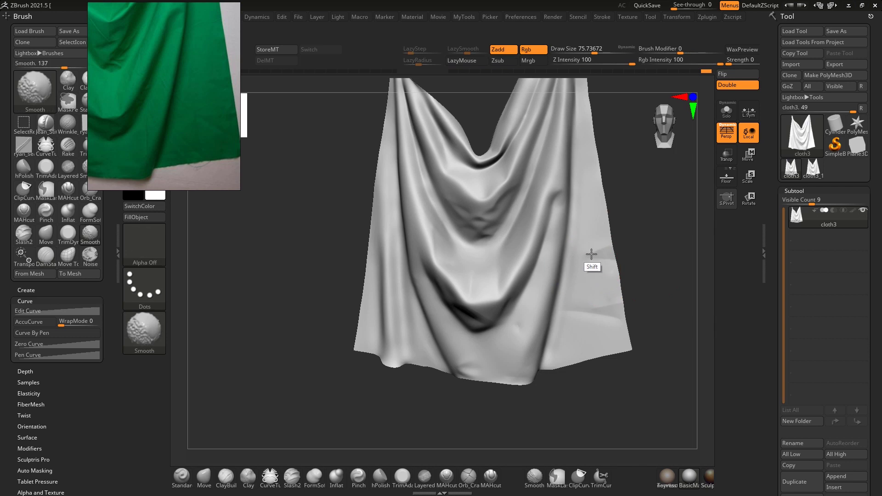
{"action": "key", "text": "ctrl+z"}
{"action": "key", "text": "ctrl+z"}
{"action": "key", "text": "ctrl+z"}
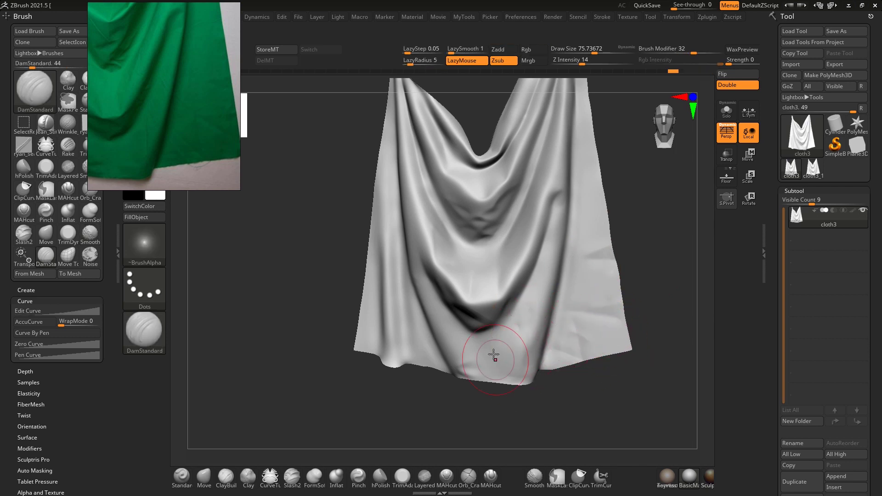
Carve small faint creases into the cloth's lower left flap with DamStandard at about 47.9 draw size
{"action": "left_click_drag", "start_coordinate": [631, 265], "coordinate": [659, 252]}
{"action": "key", "text": "s"}
{"action": "left_click_drag", "start_coordinate": [384, 331], "coordinate": [379, 331]}
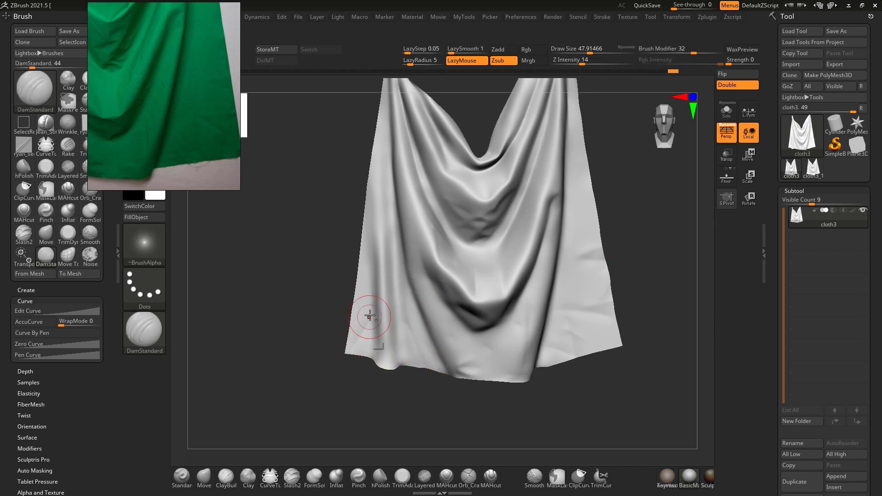
{"action": "left_click_drag", "start_coordinate": [361, 272], "coordinate": [374, 251]}
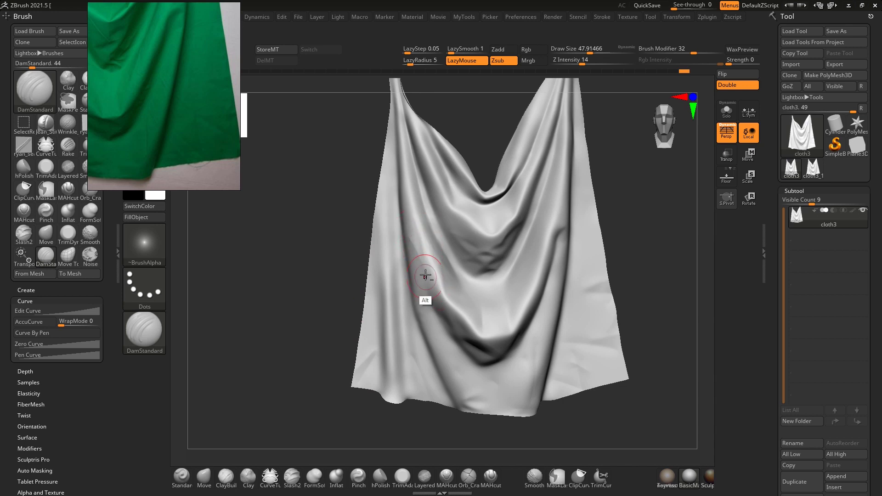
Carve fine diagonal wrinkles across the upper left folds beside the central hollows with DamStandard
{"action": "left_click_drag", "start_coordinate": [585, 159], "coordinate": [509, 189]}
{"action": "left_click_drag", "start_coordinate": [510, 203], "coordinate": [508, 252]}
{"action": "key", "text": "alt"}
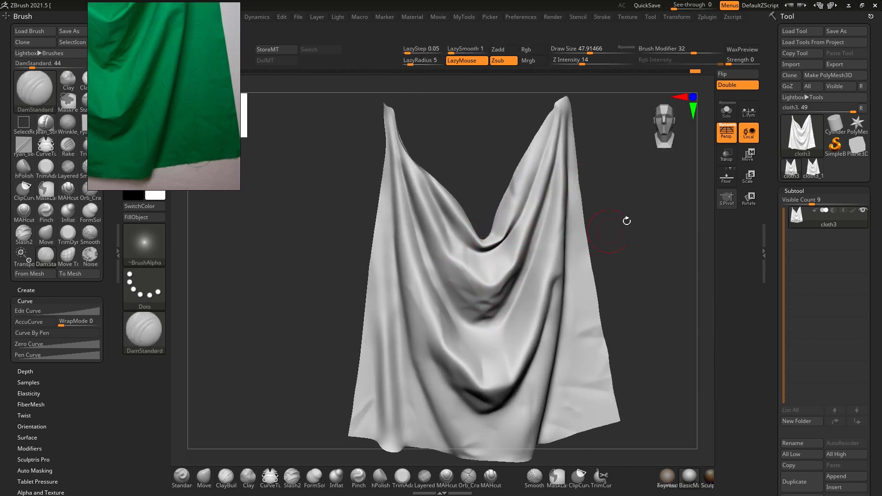
{"action": "left_click_drag", "start_coordinate": [615, 228], "coordinate": [581, 293], "text": "alt"}
{"action": "left_click_drag", "start_coordinate": [444, 221], "coordinate": [403, 300], "text": "alt"}
{"action": "left_click_drag", "start_coordinate": [445, 231], "coordinate": [433, 253]}
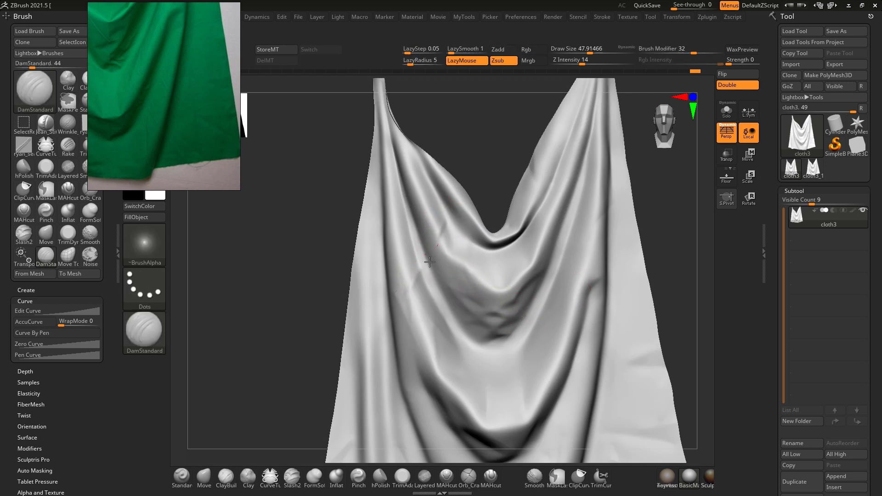
{"action": "left_click_drag", "start_coordinate": [321, 314], "coordinate": [314, 293], "text": "alt"}
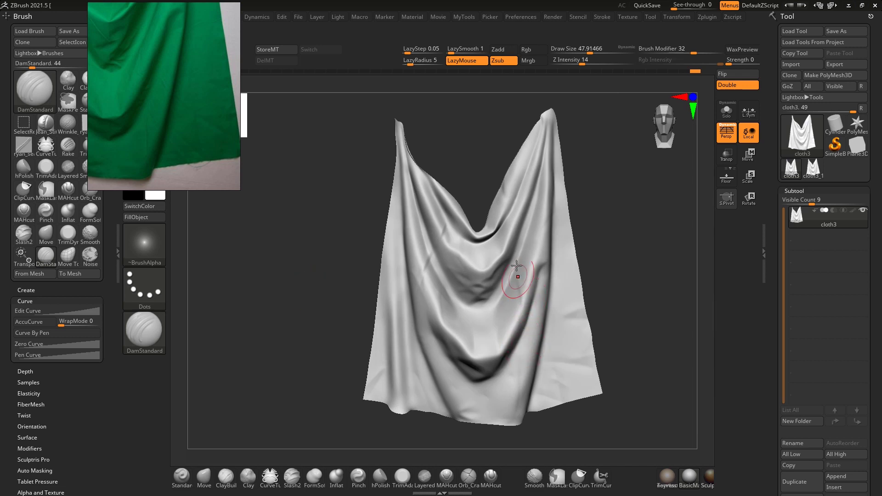
Enlarge the reference's lower left area, undo the first tries, and carve matching creases along the cloth's left side fold with DamStandard
{"action": "mouse_move", "coordinate": [579, 230]}
{"action": "left_mouse_down"}
{"action": "mouse_move", "coordinate": [577, 207]}
{"action": "mouse_move", "coordinate": [611, 197]}
{"action": "left_mouse_up"}
{"action": "key", "text": "shift"}
{"action": "left_click_drag", "start_coordinate": [370, 275], "coordinate": [390, 271]}
{"action": "key", "text": "alt"}
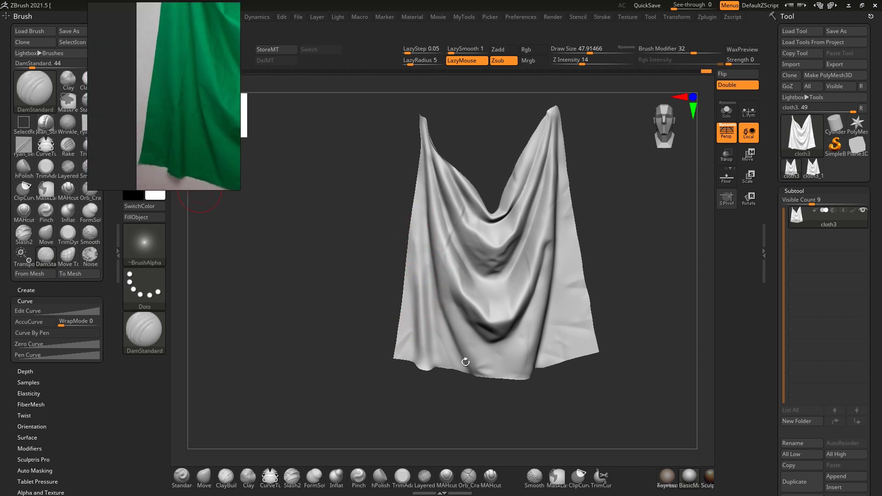
{"action": "left_click_drag", "start_coordinate": [361, 312], "coordinate": [356, 321], "text": "alt"}
{"action": "left_click_drag", "start_coordinate": [413, 312], "coordinate": [422, 346]}
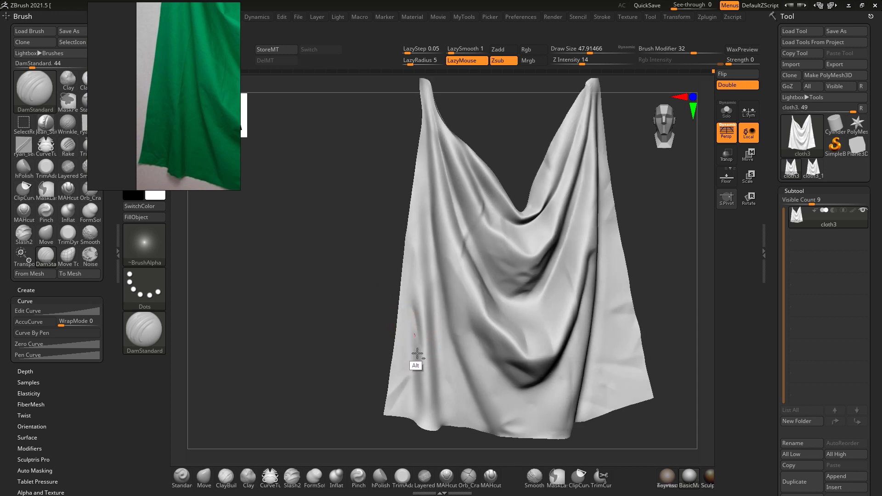
{"action": "left_click_drag", "start_coordinate": [431, 305], "coordinate": [431, 283]}
{"action": "key", "text": "ctrl+z"}
{"action": "key", "text": "ctrl+z"}
{"action": "mouse_move", "coordinate": [426, 334]}
{"action": "left_mouse_down"}
{"action": "mouse_move", "coordinate": [432, 269]}
{"action": "mouse_move", "coordinate": [434, 299]}
{"action": "left_mouse_up"}
{"action": "left_click_drag", "start_coordinate": [428, 360], "coordinate": [433, 321]}
{"action": "mouse_move", "coordinate": [441, 392]}
{"action": "left_mouse_down"}
{"action": "mouse_move", "coordinate": [419, 413]}
{"action": "mouse_move", "coordinate": [408, 406]}
{"action": "left_mouse_up"}
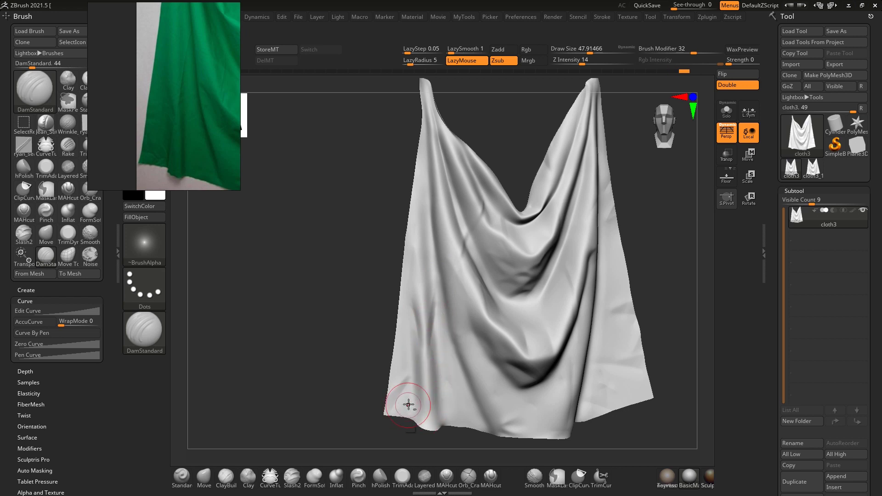
{"action": "left_click_drag", "start_coordinate": [472, 341], "coordinate": [468, 307]}
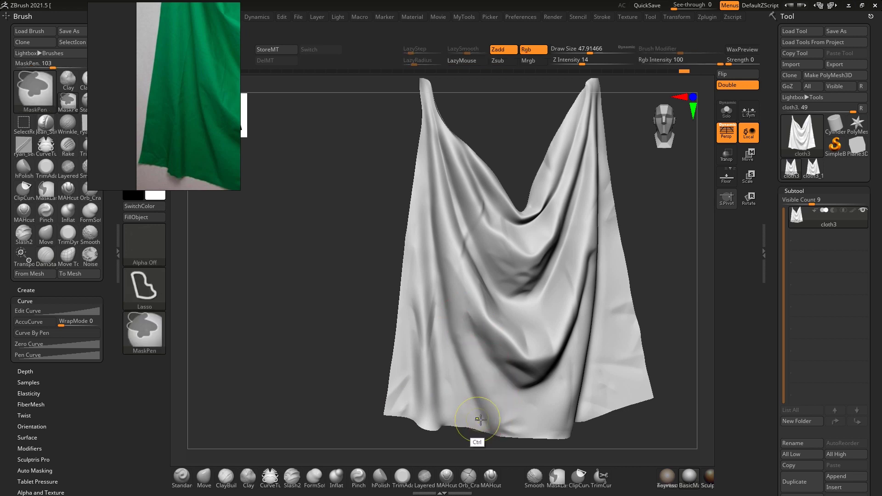
Show the whole reference image, mask all but the cloth's upper right corner tip, and reshape it into a blunter end with the gizmo
{"action": "left_click_drag", "start_coordinate": [671, 292], "coordinate": [633, 302]}
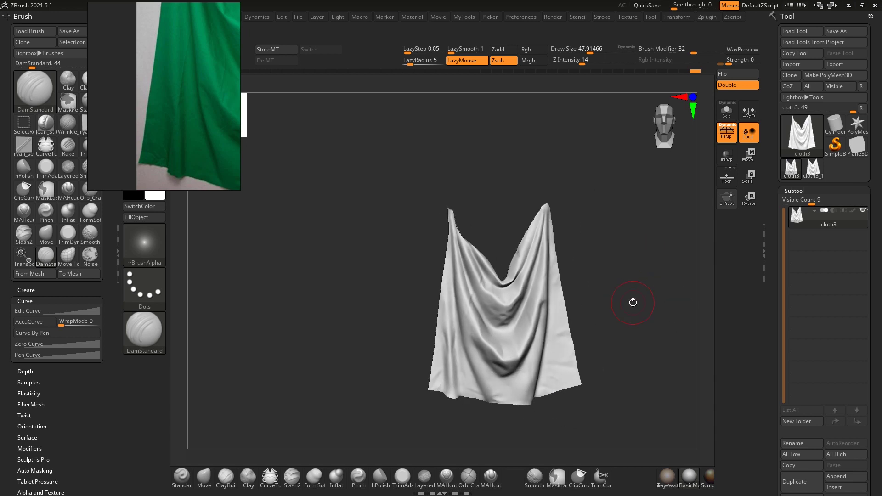
{"action": "scroll", "coordinate": [194, 118], "scroll_direction": "down", "scroll_amount": 2}
{"action": "middle_click_drag", "start_coordinate": [194, 118], "coordinate": [161, 111]}
{"action": "scroll", "coordinate": [172, 141], "scroll_direction": "down", "scroll_amount": 1}
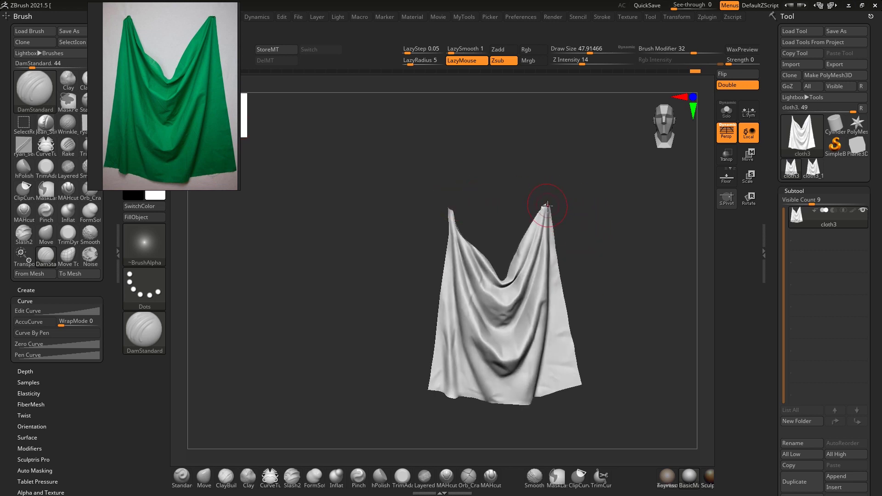
{"action": "key", "text": "ctrl"}
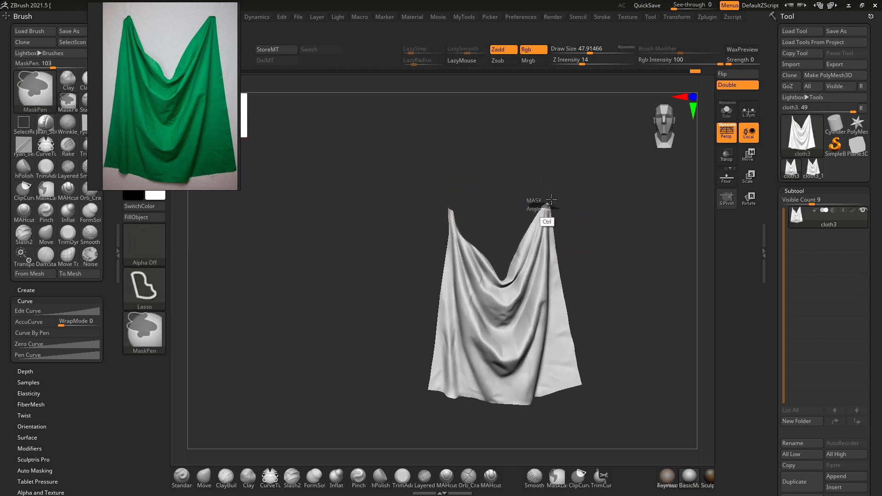
{"action": "left_click", "coordinate": [576, 217], "text": "ctrl"}
{"action": "key", "text": "w"}
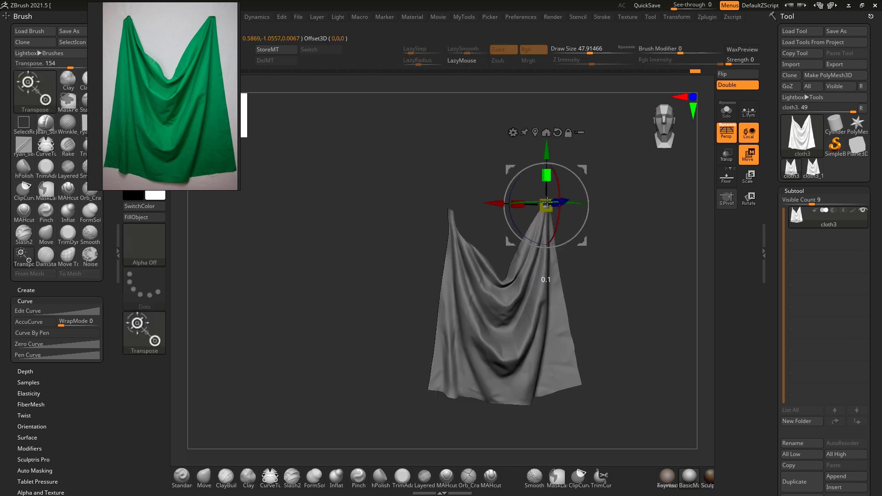
{"action": "left_click_drag", "start_coordinate": [622, 246], "coordinate": [636, 257], "text": "ctrl"}
{"action": "key", "text": "d"}
{"action": "key", "text": "q"}
{"action": "key", "text": "d"}
Mask all but the cloth's upper left corner tip, reshape it into a blunter end with the gizmo, and clear the mask
{"action": "mouse_move", "coordinate": [438, 204]}
{"action": "left_mouse_down", "text": "ctrl"}
{"action": "mouse_move", "coordinate": [461, 209]}
{"action": "mouse_move", "coordinate": [450, 199]}
{"action": "left_mouse_up", "text": "ctrl"}
{"action": "left_click", "coordinate": [466, 222], "text": "ctrl"}
{"action": "key", "text": "w"}
{"action": "left_click", "coordinate": [452, 213], "text": "alt"}
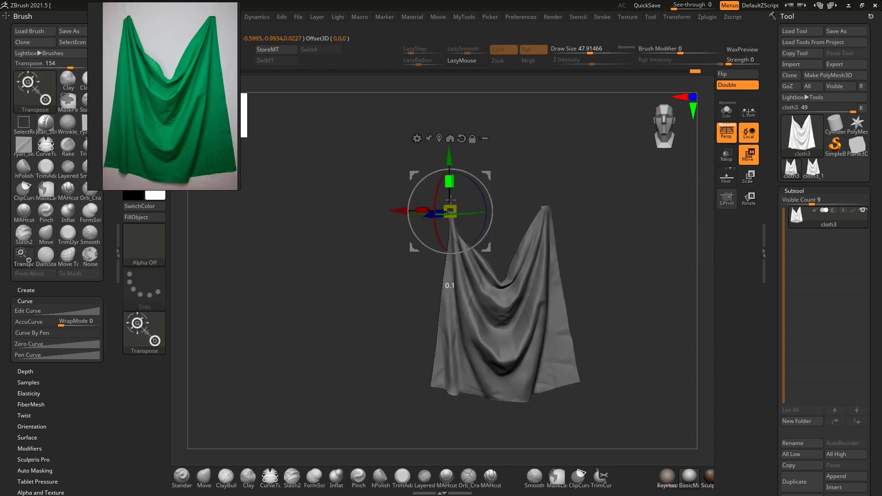
{"action": "left_click_drag", "start_coordinate": [528, 195], "coordinate": [557, 203], "text": "ctrl"}
{"action": "key", "text": "q"}
{"action": "key", "text": "d"}
{"action": "key", "text": "d"}
{"action": "left_click_drag", "start_coordinate": [597, 238], "coordinate": [597, 296]}
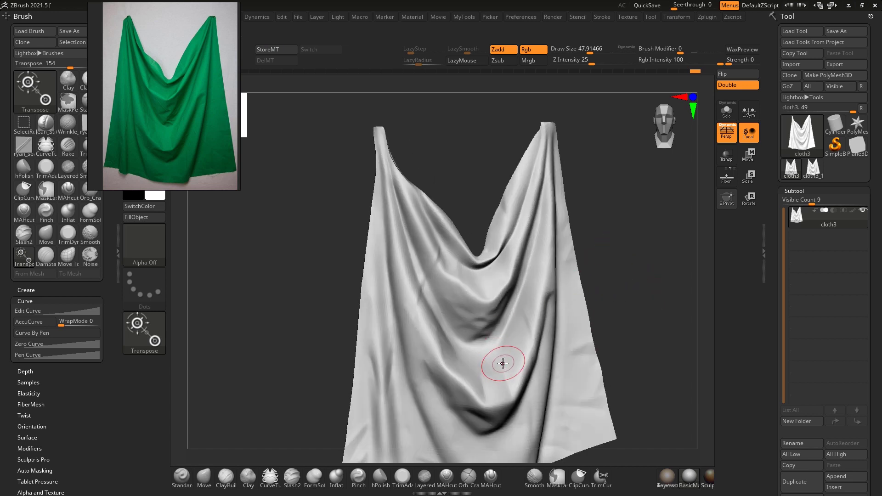
{"action": "left_click_drag", "start_coordinate": [636, 270], "coordinate": [616, 274]}
{"action": "key", "text": "bracketright"}
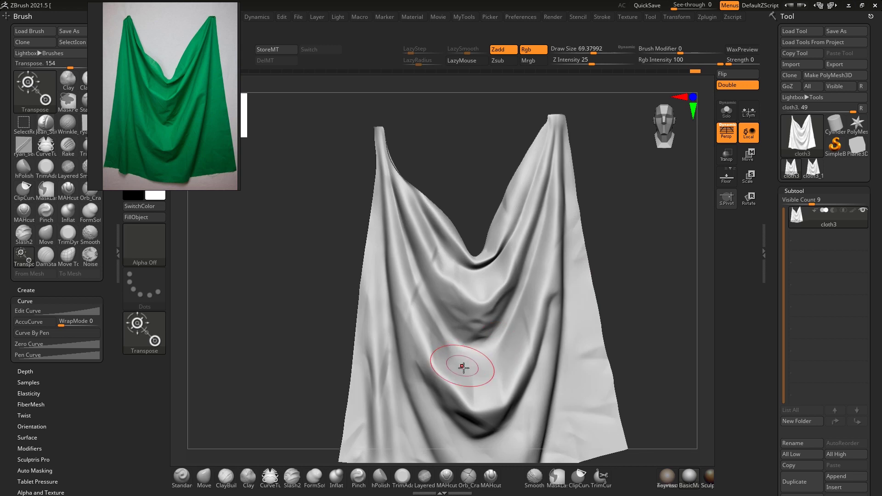
{"action": "key", "text": "bracketleft"}
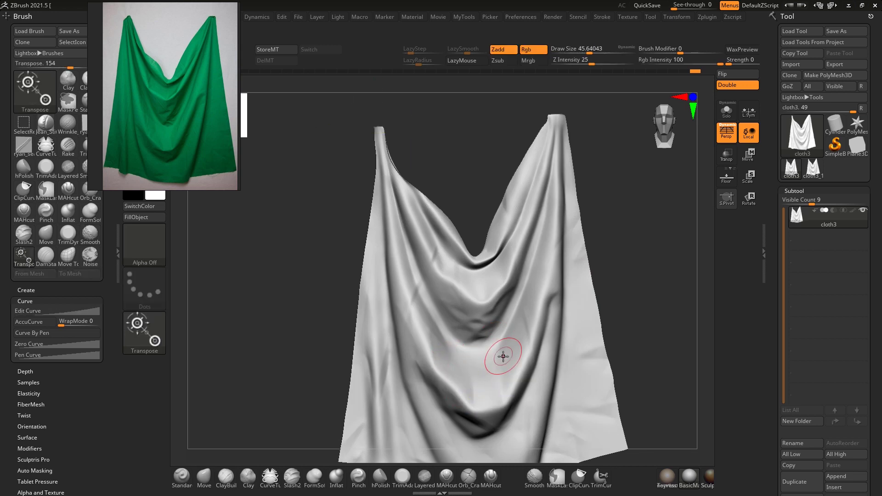
{"action": "key", "text": "ctrl+z"}
Set up the Standard brush with LazyMouse on, Z Intensity 11 and a draw size of about 30.3
{"action": "key", "text": "q"}
{"action": "left_click_drag", "start_coordinate": [580, 62], "coordinate": [560, 67]}
{"action": "left_click", "coordinate": [471, 61]}
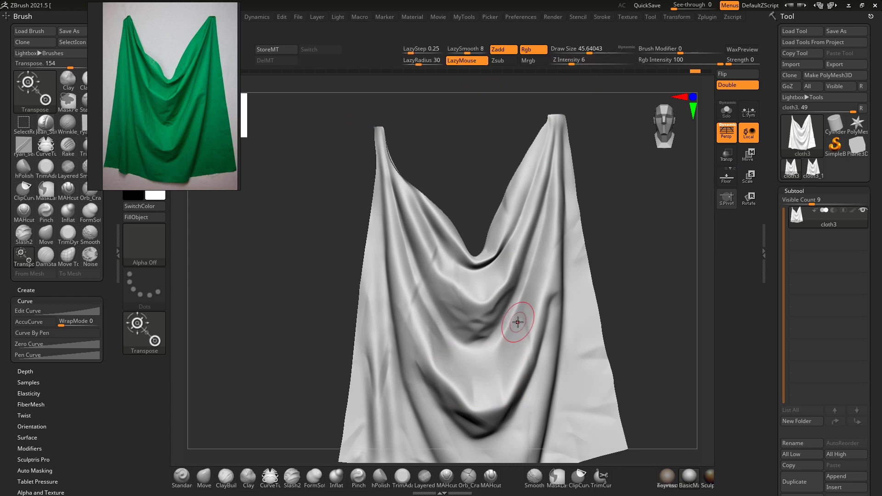
{"action": "key", "text": "q"}
{"action": "left_click", "coordinate": [571, 62]}
{"action": "type", "text": "11"}
{"action": "key", "text": "Return"}
{"action": "key", "text": "bracketleft"}
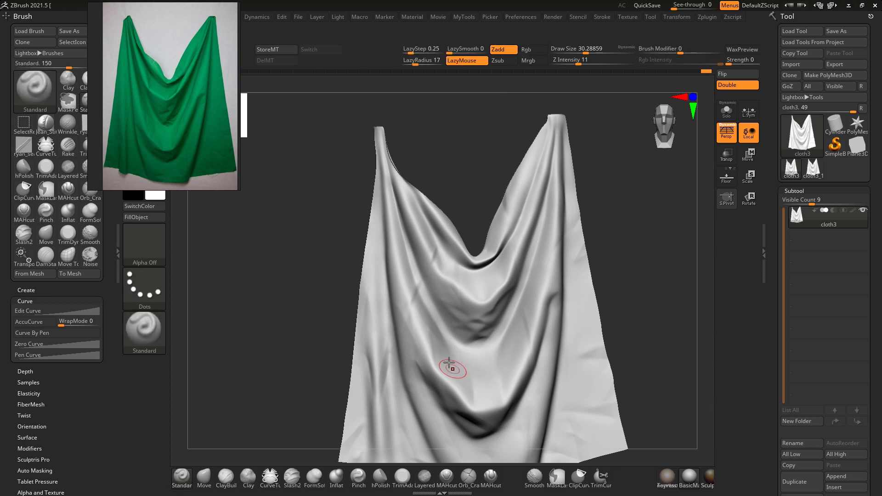
Change the cloth's material to the matAerniTurntab MatCap and turn the cloth to a front view
{"action": "left_click_drag", "start_coordinate": [625, 301], "coordinate": [595, 260], "text": "alt"}
{"action": "left_click_drag", "start_coordinate": [597, 333], "coordinate": [673, 434], "text": "alt"}
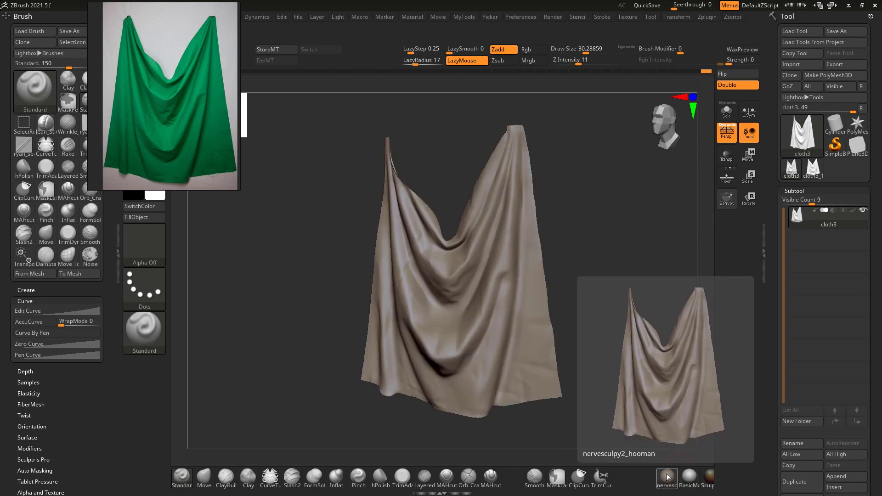
{"action": "left_click", "coordinate": [666, 473]}
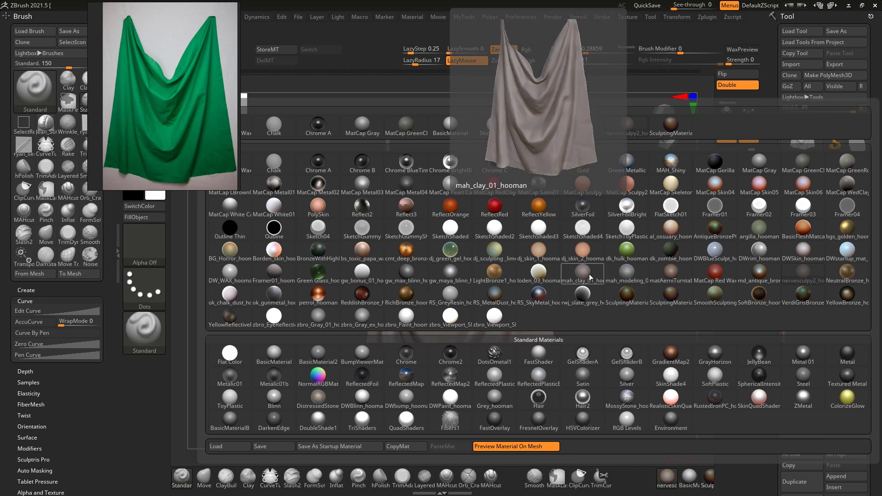
{"action": "left_click", "coordinate": [665, 269]}
{"action": "left_click_drag", "start_coordinate": [622, 295], "coordinate": [639, 301]}
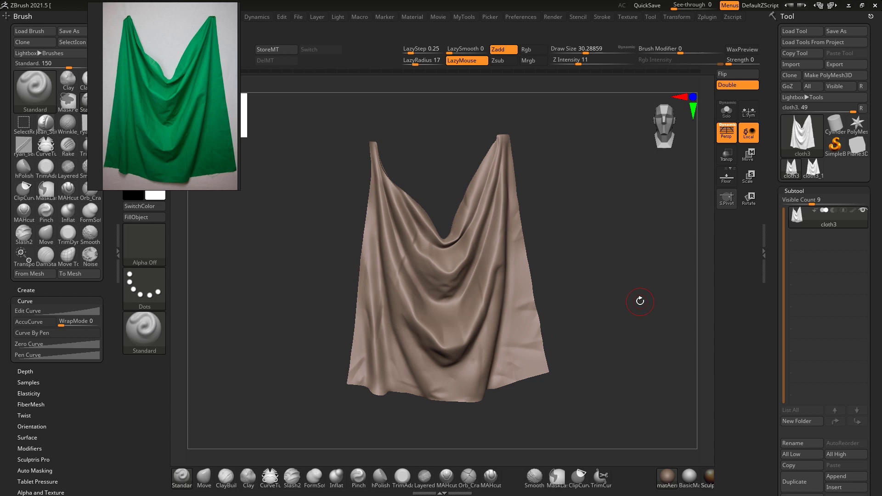